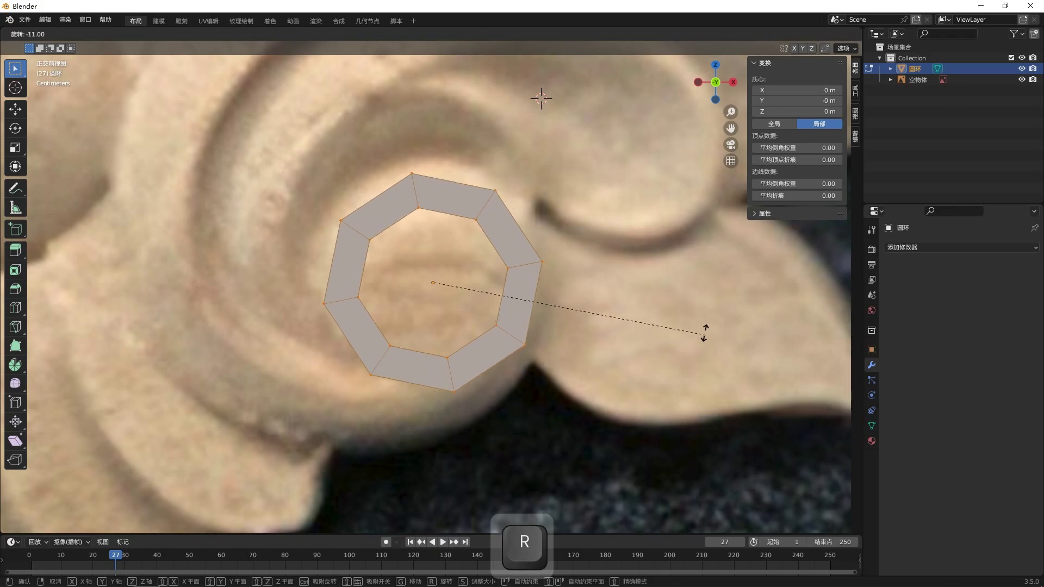
- Rotate the ring slightly and move it into line with the round centre of the carved spiral
{"action": "left_click", "coordinate": [702, 321]}
{"action": "key", "text": "g"}
{"action": "left_click", "coordinate": [667, 326]}
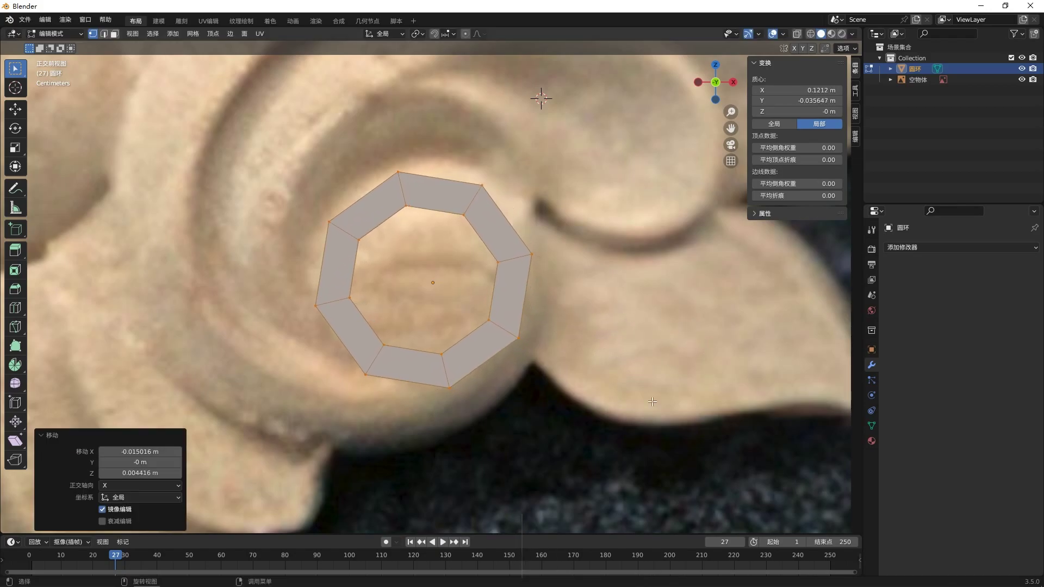
- Move the ring's right, lower-right and bottom outer vertices outward to match the spiral's outer edge
{"action": "left_click_drag", "start_coordinate": [572, 306], "coordinate": [503, 369]}
{"action": "key", "text": "g"}
{"action": "left_click", "coordinate": [608, 398]}
{"action": "left_click", "coordinate": [535, 259]}
{"action": "key", "text": "g"}
{"action": "left_click", "coordinate": [538, 257]}
{"action": "left_click", "coordinate": [456, 389]}
{"action": "key", "text": "g"}
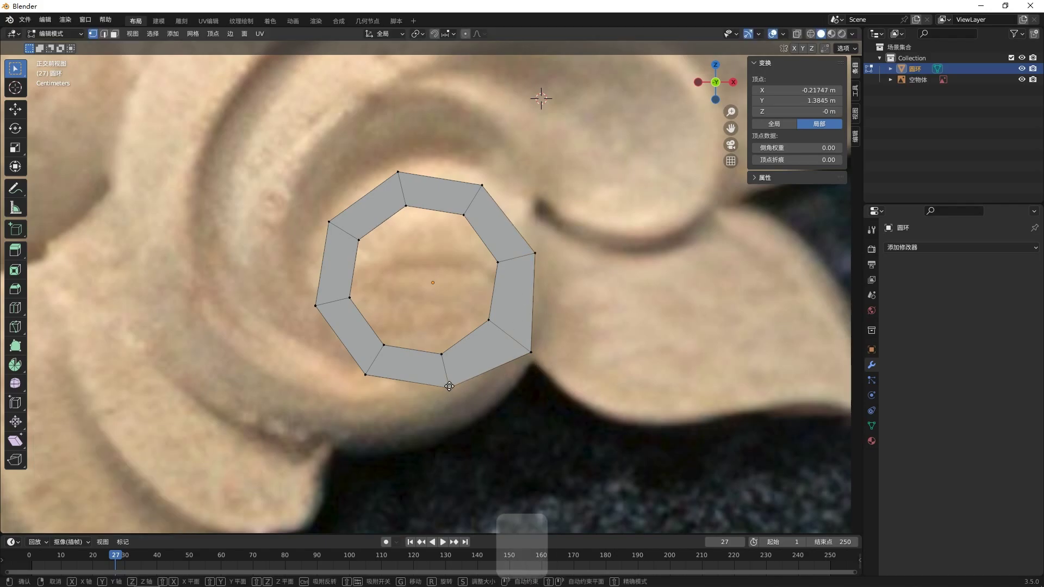
{"action": "left_click", "coordinate": [463, 439]}
- Extrude the ring's lower-left outer vertex to the groove corner and fill a triangle to the bottom vertex
{"action": "left_click", "coordinate": [367, 388]}
{"action": "key", "text": "e"}
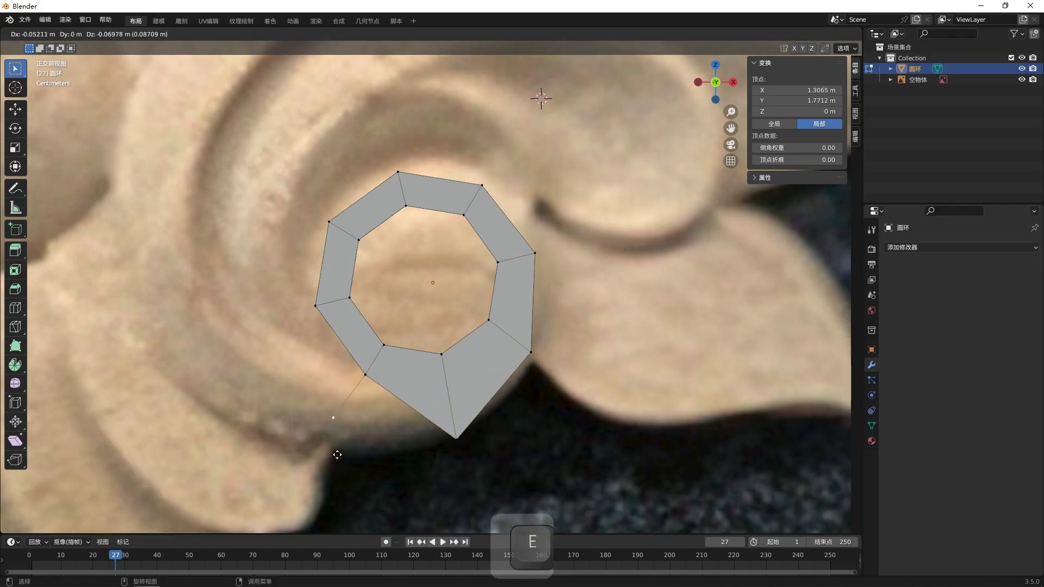
{"action": "left_click", "coordinate": [340, 467]}
{"action": "left_click", "coordinate": [451, 448], "text": "shift"}
{"action": "left_click", "coordinate": [371, 393], "text": "shift"}
{"action": "key", "text": "f"}
- Dissolve the new triangle and the adjacent ring face into one face, and return to vertex selection
{"action": "left_click", "coordinate": [545, 422]}
{"action": "key", "text": "3"}
{"action": "left_click", "coordinate": [377, 405]}
{"action": "left_click", "coordinate": [406, 384], "text": "shift"}
{"action": "right_click", "coordinate": [548, 440]}
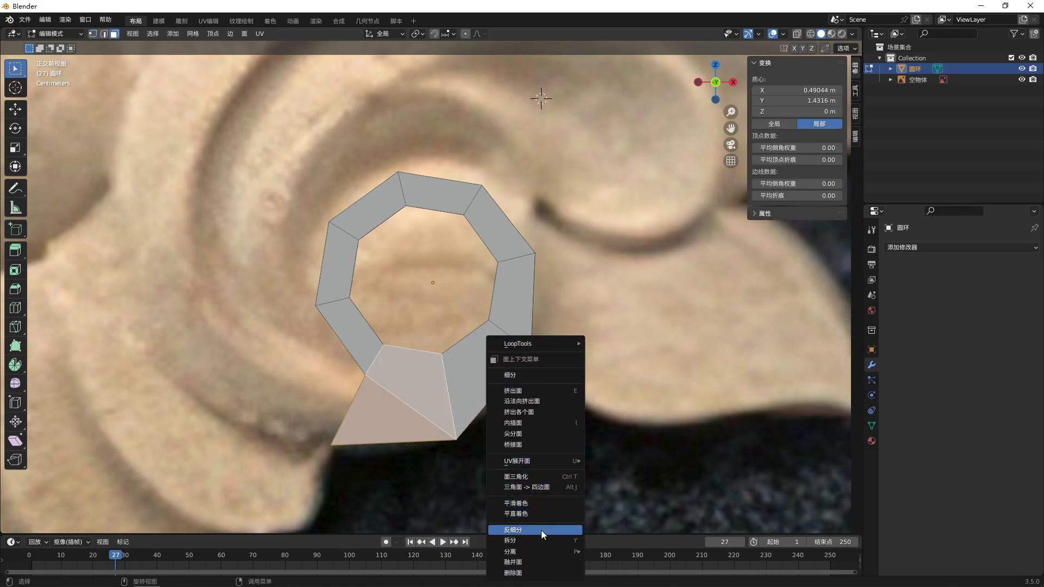
{"action": "left_click", "coordinate": [547, 562]}
{"action": "left_click", "coordinate": [526, 477]}
{"action": "key", "text": "Tab"}
{"action": "key", "text": "Tab"}
{"action": "key", "text": "1"}
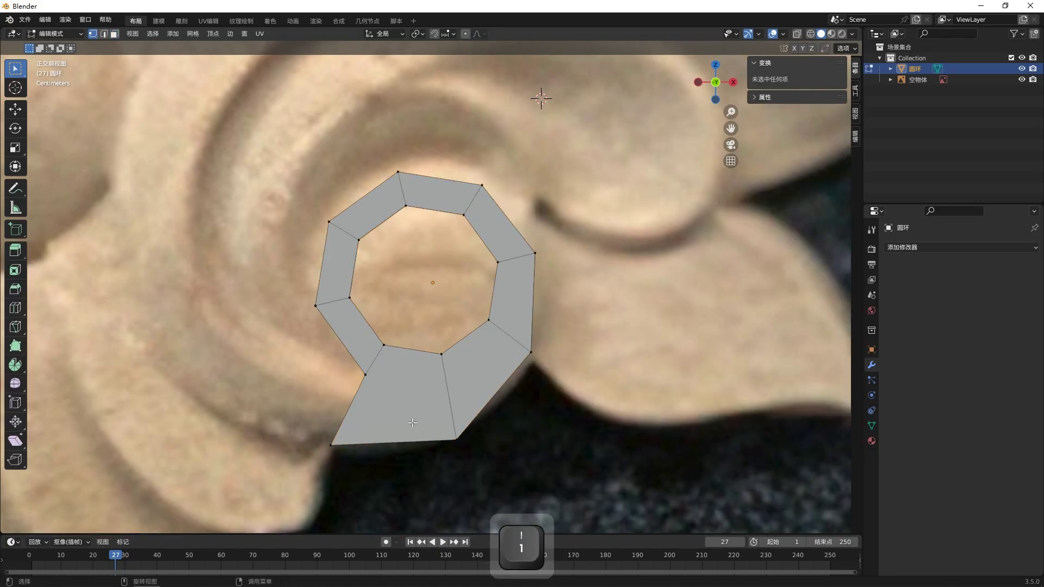
{"action": "middle_click_drag", "start_coordinate": [326, 447], "coordinate": [383, 460], "text": "shift"}
{"action": "left_click", "coordinate": [383, 459]}
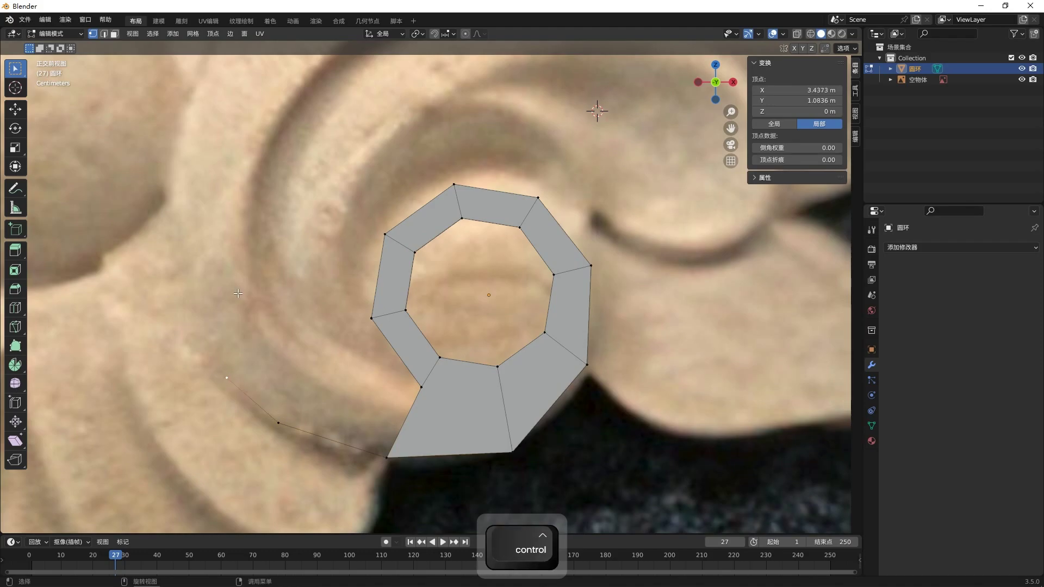
{"action": "scroll", "coordinate": [237, 293], "scroll_direction": "down", "scroll_amount": 5}
{"action": "key", "text": "ctrl+z"}
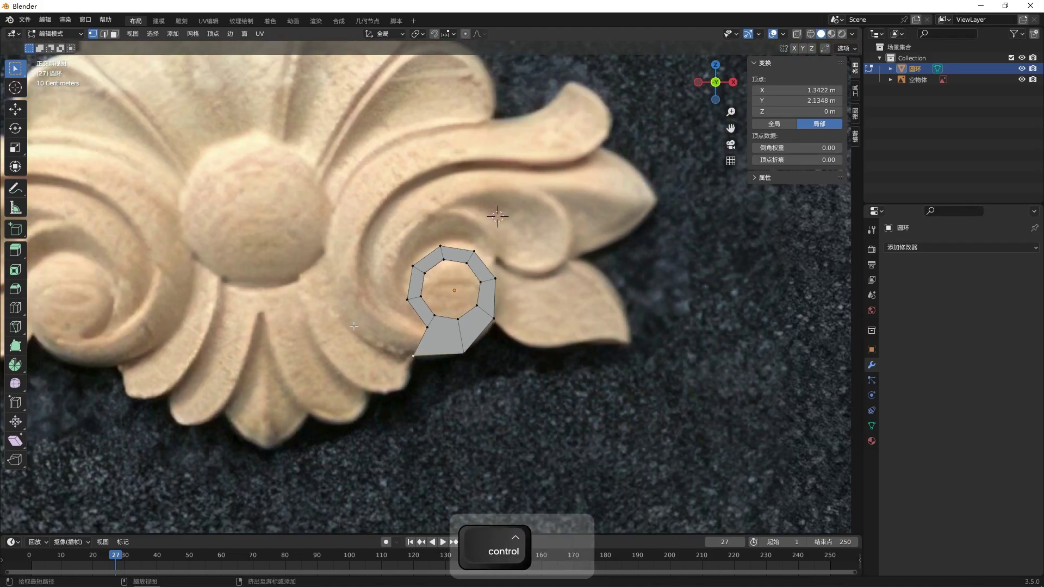
{"action": "key", "text": "ctrl+z"}
- Trace the upper leaf's outline with extruded vertices from the lower-left corner, around the tip and back to the ring's outer vertex
{"action": "right_click", "coordinate": [369, 342], "text": "ctrl"}
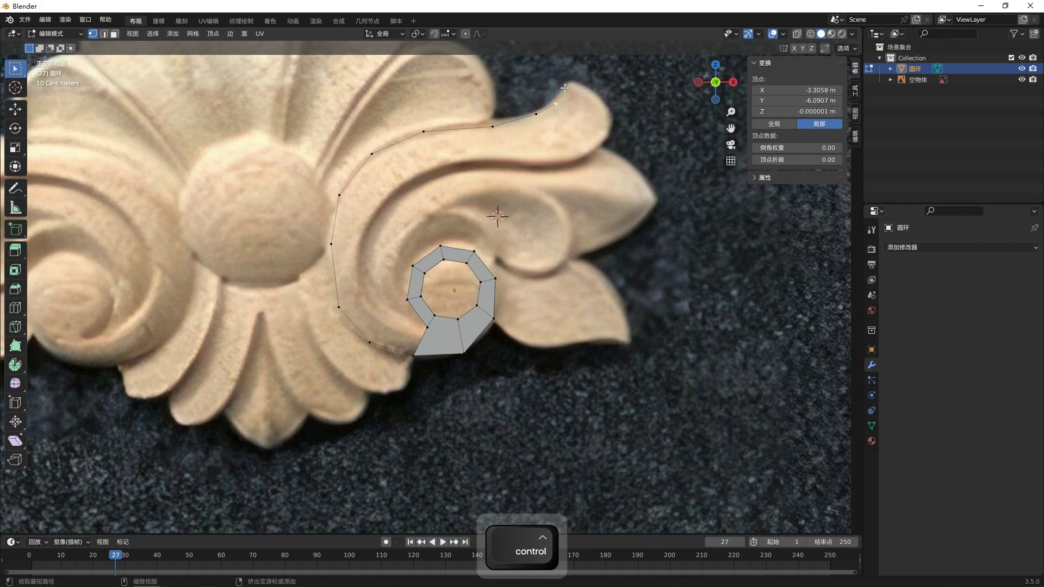
{"action": "key", "text": "ctrl+z"}
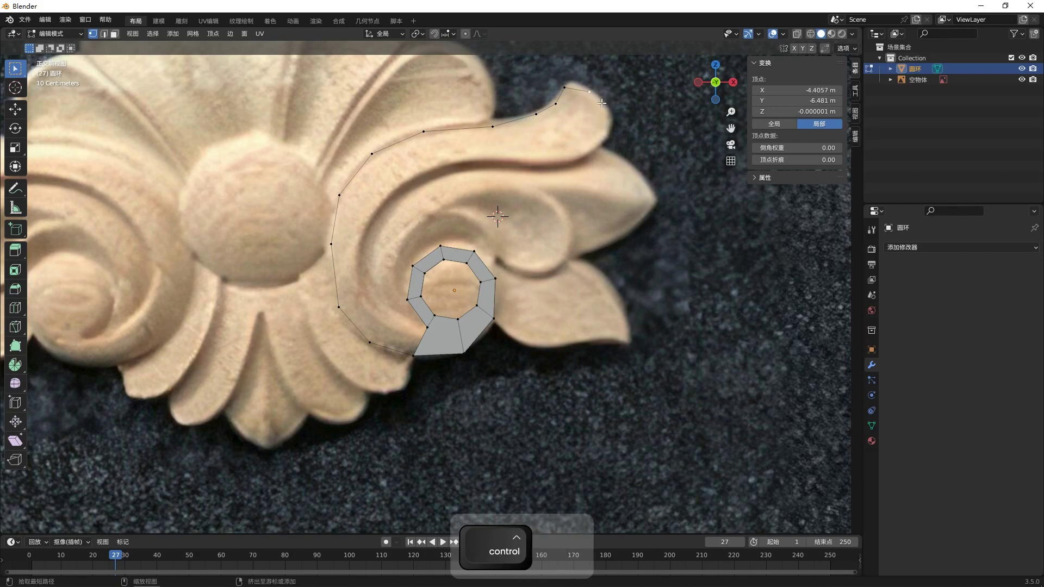
{"action": "right_click", "coordinate": [593, 94], "text": "ctrl"}
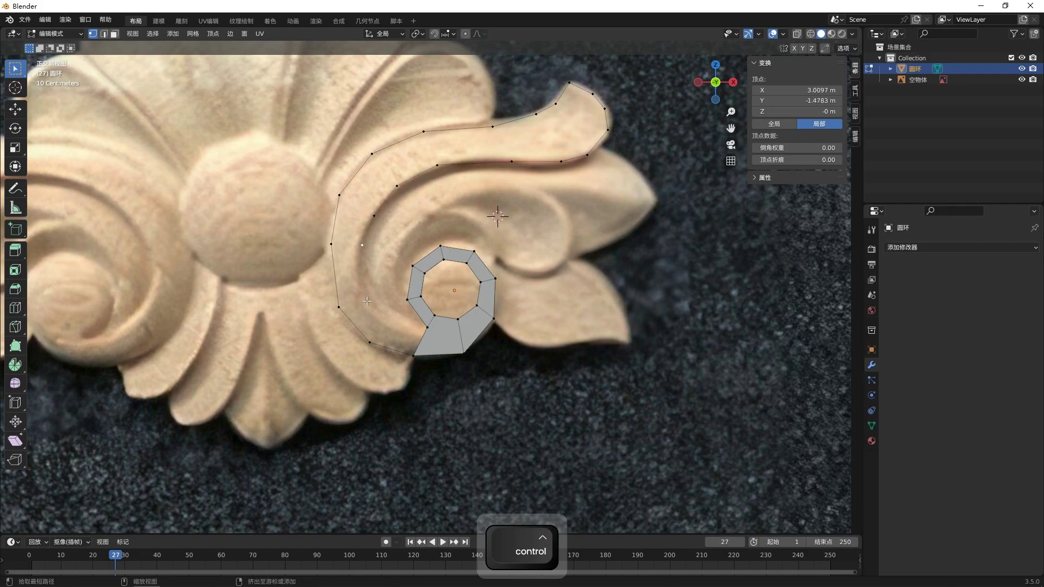
{"action": "left_click", "coordinate": [427, 328], "text": "shift"}
{"action": "key", "text": "f"}
{"action": "left_click", "coordinate": [433, 401]}
- Trace the inner spiral curve with extruded vertices, from the ring's lower-left vertex up and over the ring
{"action": "scroll", "coordinate": [429, 380], "scroll_direction": "up", "scroll_amount": 4}
{"action": "left_click", "coordinate": [423, 371]}
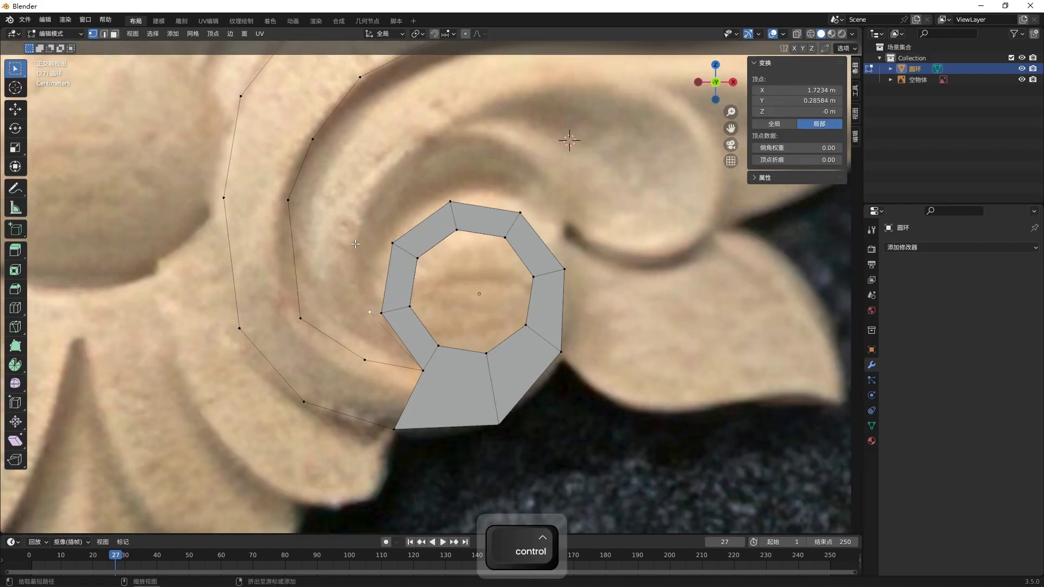
{"action": "middle_click_drag", "start_coordinate": [422, 178], "coordinate": [411, 245], "text": "shift"}
{"action": "middle_click_drag", "start_coordinate": [438, 212], "coordinate": [383, 239], "text": "shift"}
{"action": "right_click", "coordinate": [390, 224], "text": "ctrl"}
{"action": "middle_click_drag", "start_coordinate": [430, 198], "coordinate": [368, 230], "text": "shift"}
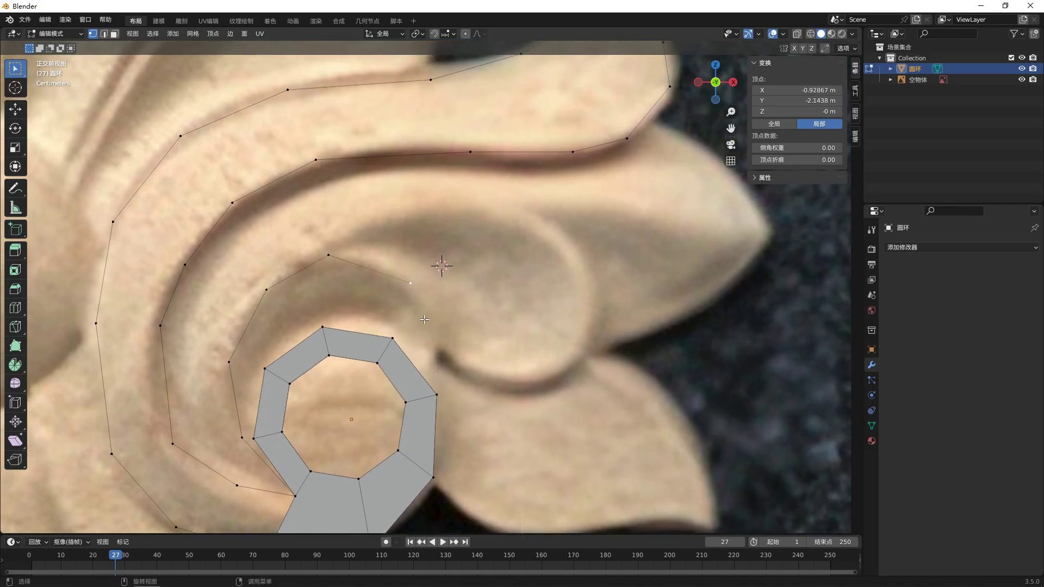
{"action": "middle_click_drag", "start_coordinate": [432, 217], "coordinate": [383, 261], "text": "shift"}
{"action": "left_click", "coordinate": [341, 269], "text": "ctrl"}
{"action": "right_click", "coordinate": [401, 256], "text": "ctrl"}
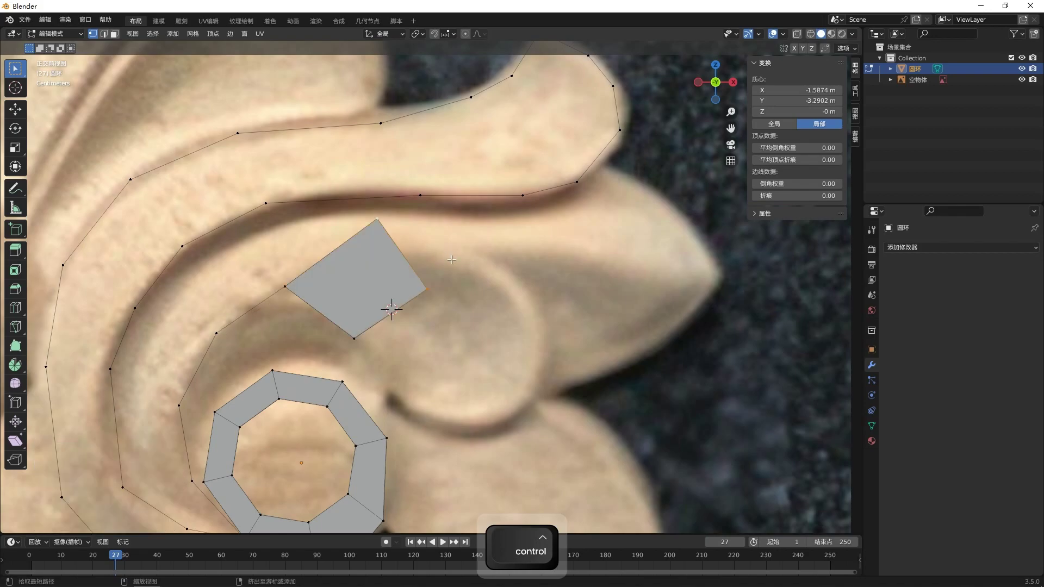
{"action": "key", "text": "ctrl+z"}
{"action": "left_click", "coordinate": [286, 295]}
{"action": "key", "text": "f"}
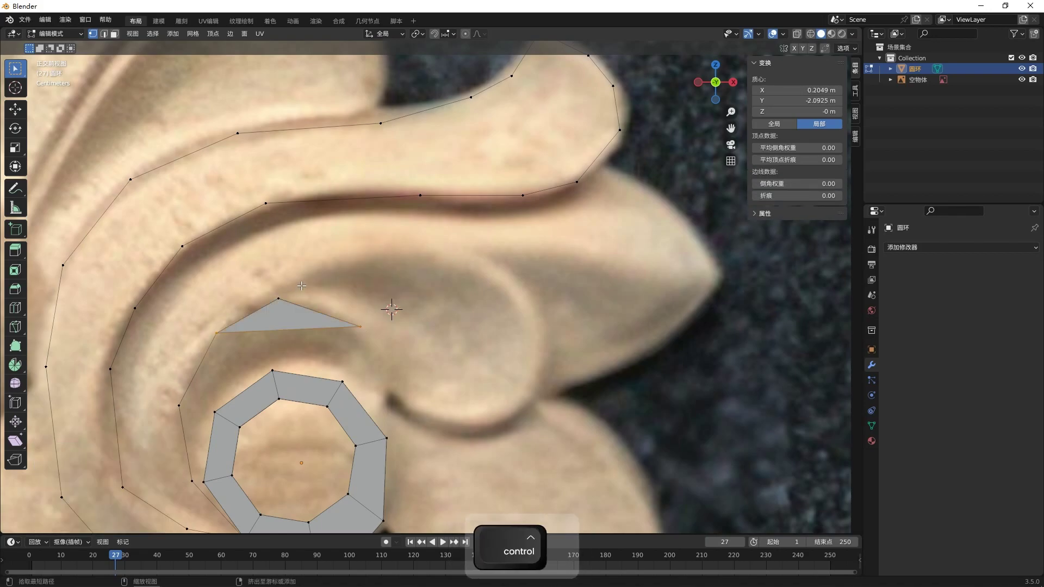
{"action": "key", "text": "ctrl+z"}
- Adjust the vertex at the top of the inner curve and trace the round lobe's outline from it down to the notch
{"action": "key", "text": "g"}
{"action": "left_click", "coordinate": [305, 278]}
{"action": "left_click", "coordinate": [300, 281]}
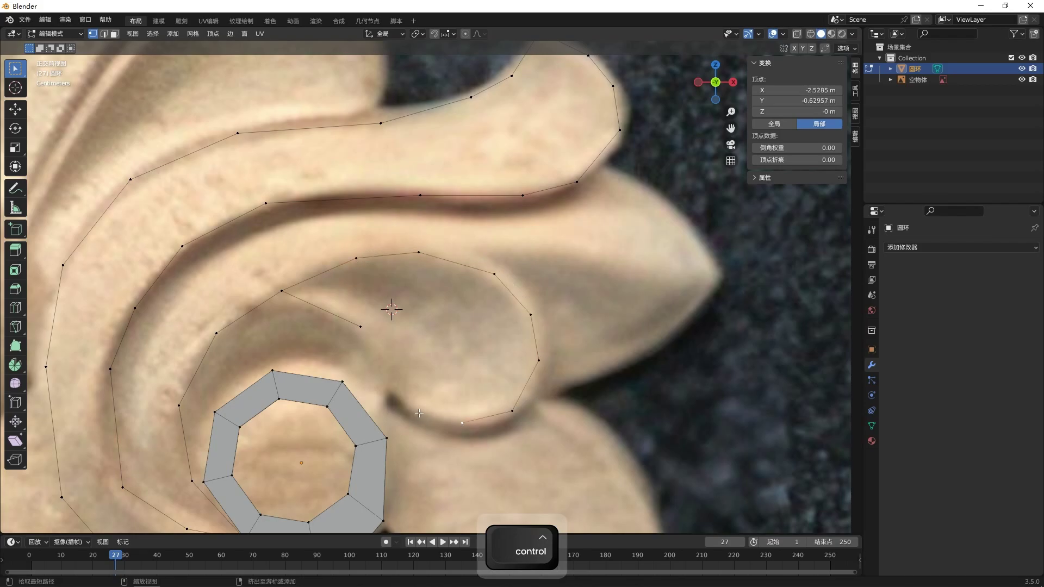
{"action": "left_click", "coordinate": [406, 357]}
- Fill the ring's open centre with a single face
{"action": "middle_click_drag", "start_coordinate": [406, 357], "coordinate": [411, 237], "text": "shift"}
{"action": "left_click", "coordinate": [332, 287]}
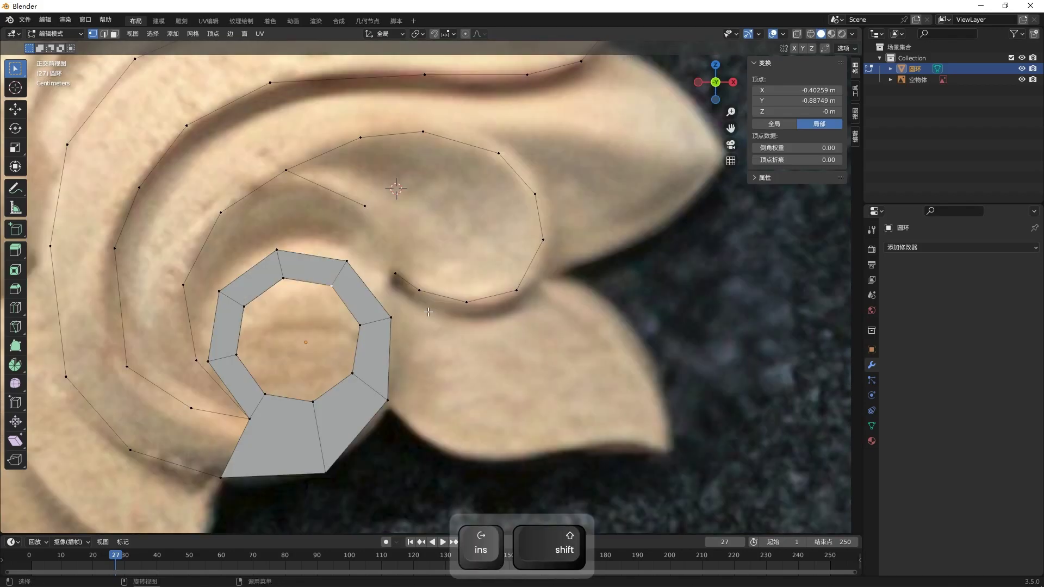
{"action": "left_click", "coordinate": [365, 333], "text": "shift"}
{"action": "left_click", "coordinate": [364, 368], "text": "alt"}
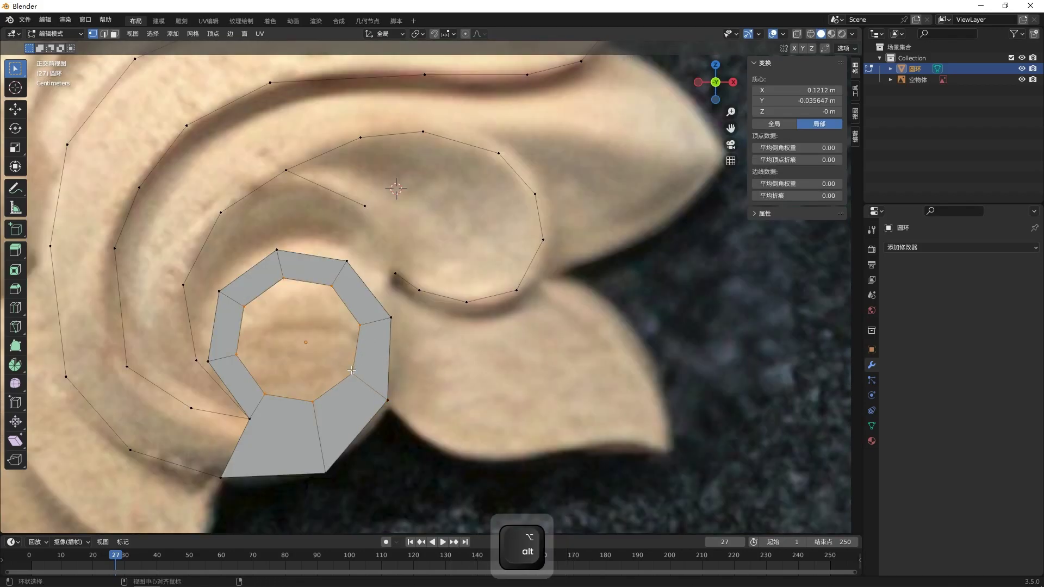
{"action": "key", "text": "f"}
{"action": "left_click", "coordinate": [497, 357]}
- Fill the strip between the upper leaf's two outlines with faces, from the spiral's base to the leaf tip
{"action": "left_click", "coordinate": [191, 408]}
{"action": "left_click", "coordinate": [132, 450], "text": "shift"}
{"action": "left_click", "coordinate": [247, 421], "text": "shift"}
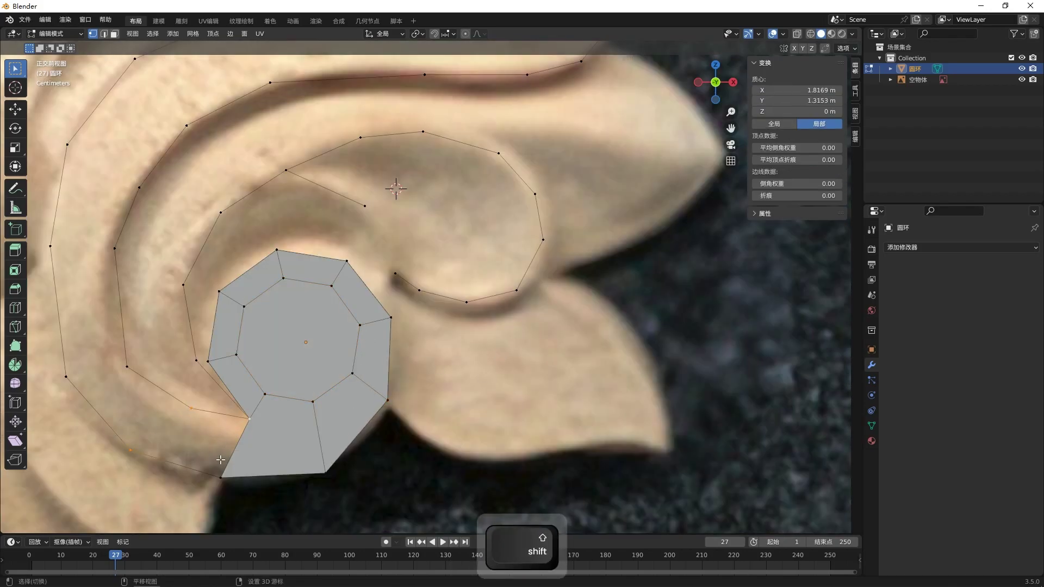
{"action": "key", "text": "f"}
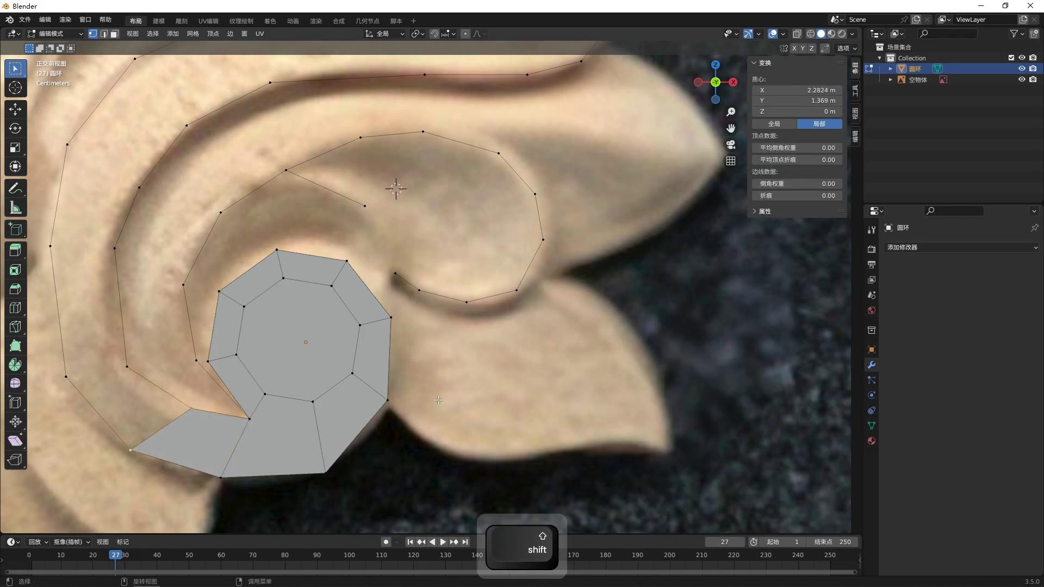
{"action": "key", "text": "f"}
{"action": "key", "text": "f"}
{"action": "key", "text": "f"}
{"action": "key", "text": "f"}
{"action": "middle_click_drag", "start_coordinate": [441, 387], "coordinate": [437, 491], "text": "shift"}
{"action": "key", "text": "f"}
{"action": "key", "text": "f"}
{"action": "middle_click_drag", "start_coordinate": [585, 259], "coordinate": [515, 380], "text": "shift"}
{"action": "key", "text": "f"}
{"action": "key", "text": "f"}
{"action": "key", "text": "f"}
{"action": "key", "text": "f"}
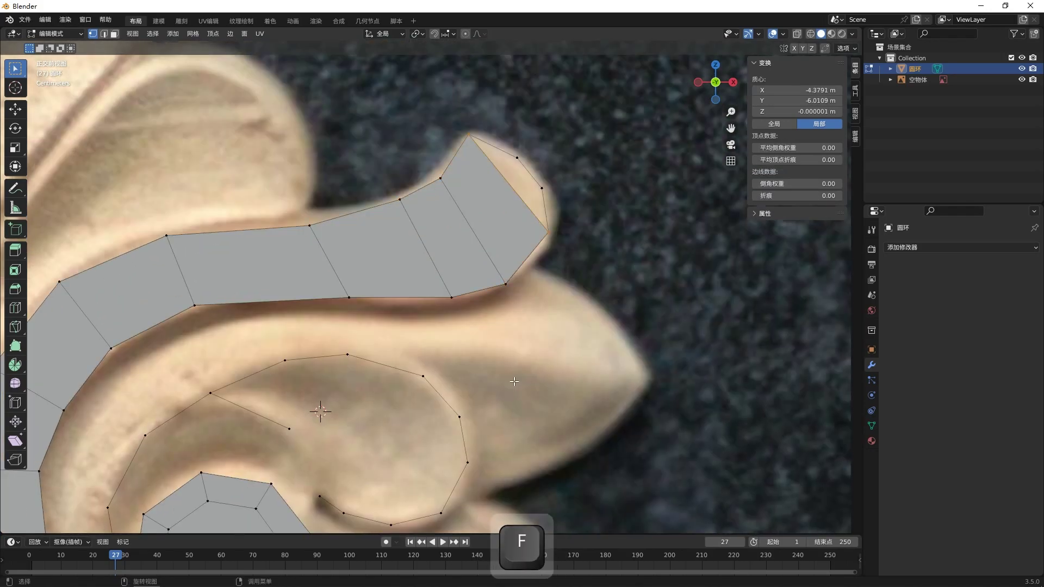
- Fill faces between the leaf strip and the inner spiral curve, from the ring up to the fork
{"action": "scroll", "coordinate": [461, 437], "scroll_direction": "down", "scroll_amount": 3}
{"action": "middle_click_drag", "start_coordinate": [248, 527], "coordinate": [276, 447], "text": "shift"}
{"action": "left_click", "coordinate": [279, 379]}
{"action": "left_click", "coordinate": [239, 383], "text": "shift"}
{"action": "left_click", "coordinate": [276, 408], "text": "shift"}
{"action": "left_click", "coordinate": [309, 414], "text": "shift"}
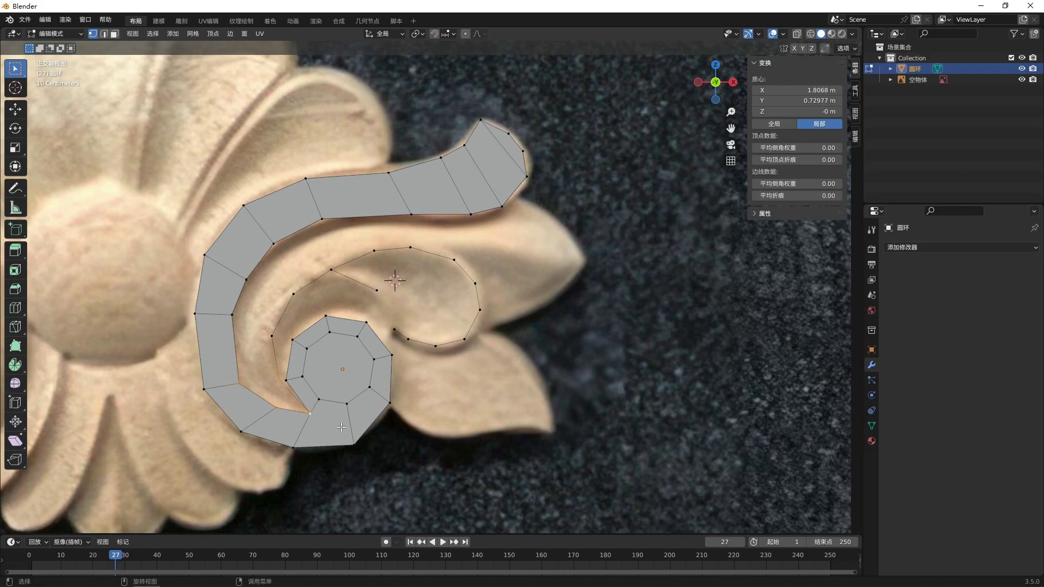
{"action": "key", "text": "f"}
{"action": "key", "text": "f"}
{"action": "key", "text": "f"}
{"action": "key", "text": "f"}
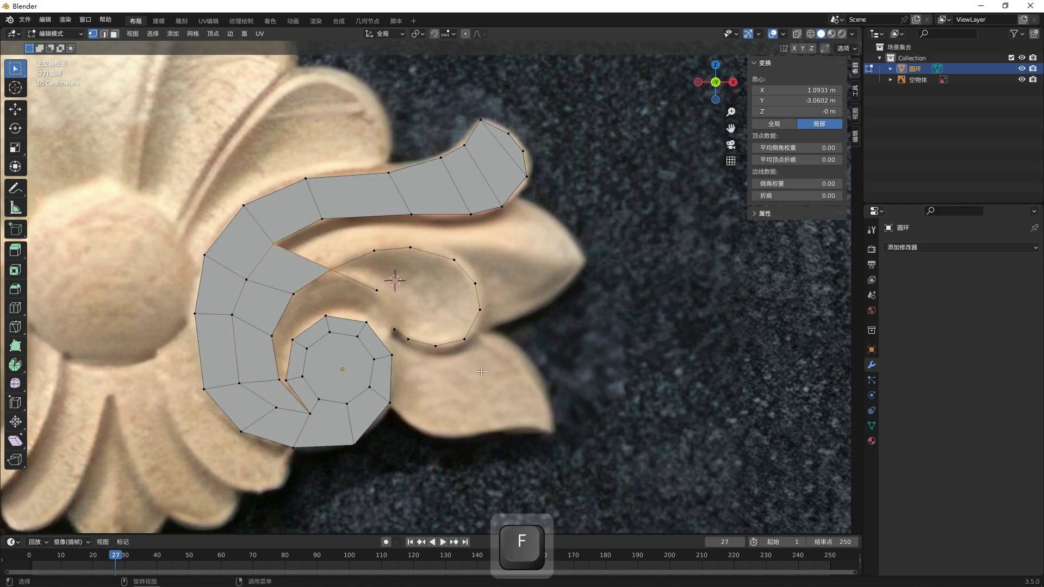
- Continue filling faces from the fork along the upper strip's lower edge and the round lobe's top outline
{"action": "scroll", "coordinate": [414, 240], "scroll_direction": "up", "scroll_amount": 1}
{"action": "middle_click_drag", "start_coordinate": [414, 241], "coordinate": [379, 300], "text": "shift"}
{"action": "left_click", "coordinate": [328, 302]}
{"action": "left_click", "coordinate": [276, 325], "text": "shift"}
{"action": "left_click", "coordinate": [208, 295], "text": "shift"}
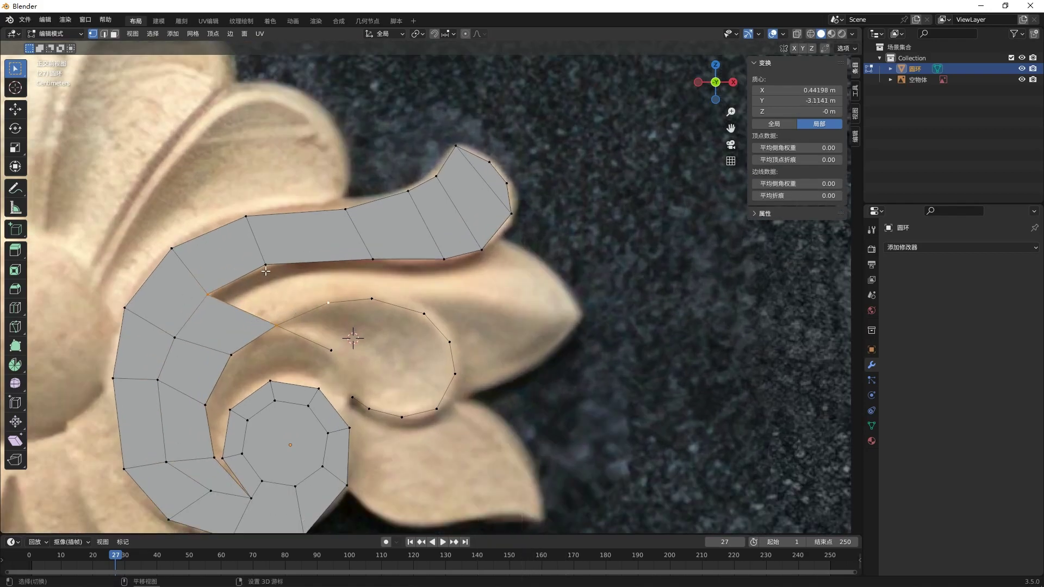
{"action": "left_click", "coordinate": [265, 265], "text": "shift"}
{"action": "key", "text": "f"}
{"action": "key", "text": "f"}
{"action": "key", "text": "f"}
{"action": "key", "text": "f"}
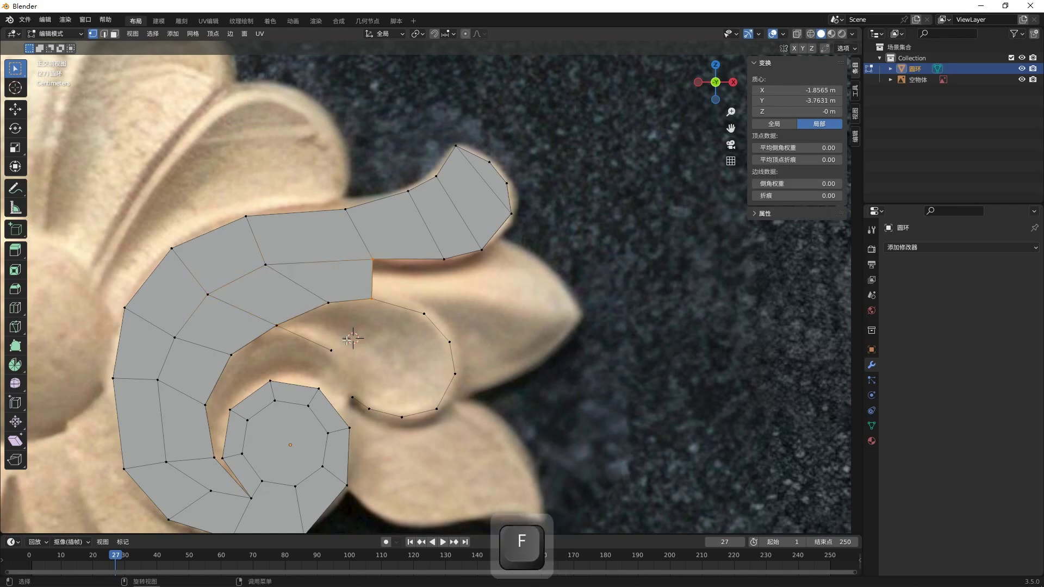
- Trace the pointed side leaf's outline with extruded vertices, from the strip's lower edge around the tip back toward the round lobe
{"action": "middle_click_drag", "start_coordinate": [499, 388], "coordinate": [433, 371], "text": "shift"}
{"action": "scroll", "coordinate": [433, 371], "scroll_direction": "up", "scroll_amount": 2}
{"action": "left_click", "coordinate": [451, 202]}
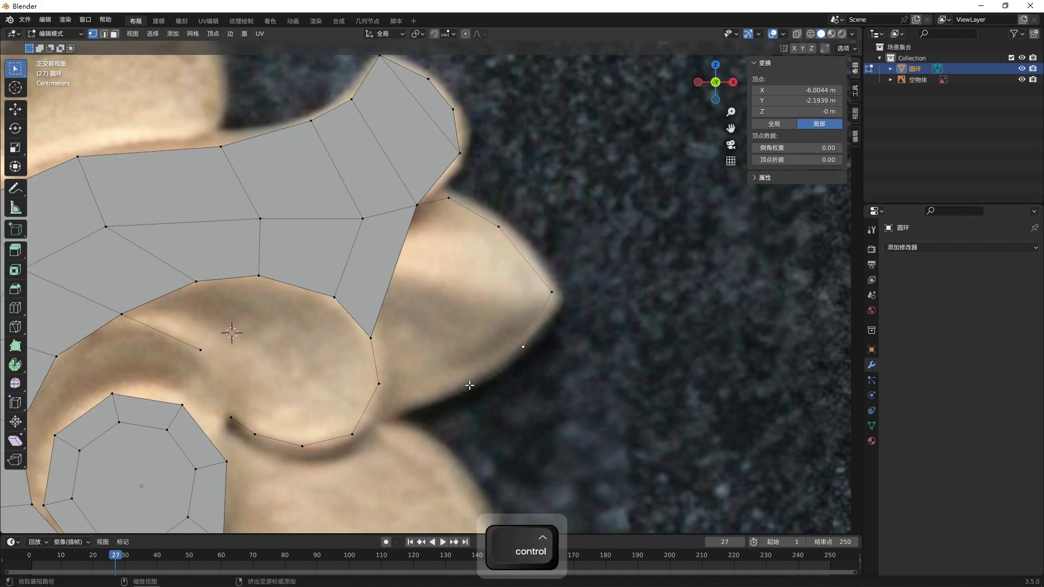
{"action": "scroll", "coordinate": [429, 407], "scroll_direction": "down", "scroll_amount": 3}
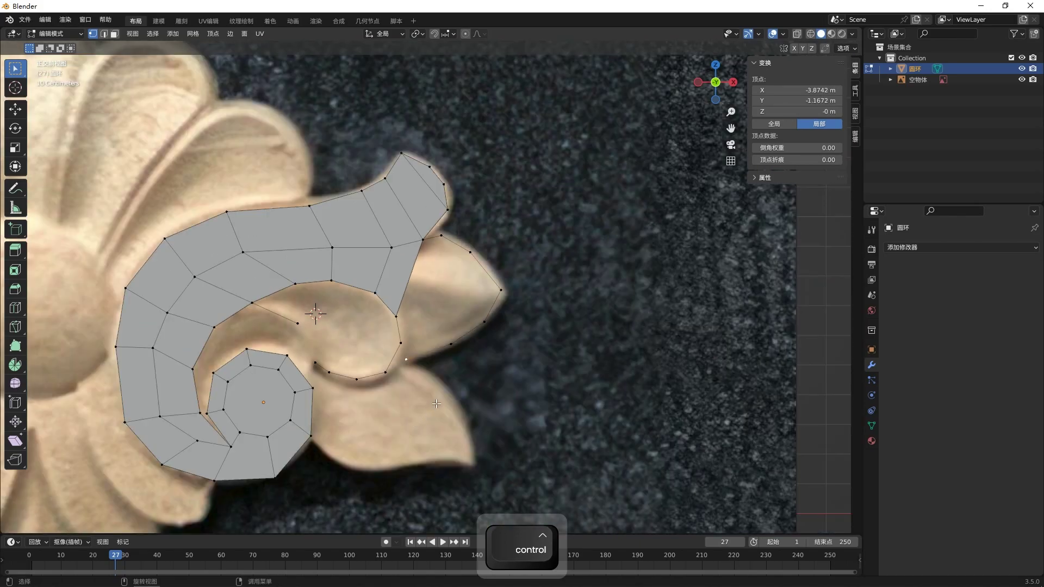
- Subdivide the edge on the round lobe's lower-right outline to add a vertex
{"action": "middle_click_drag", "start_coordinate": [437, 403], "coordinate": [422, 383], "text": "shift"}
{"action": "scroll", "coordinate": [422, 383], "scroll_direction": "up", "scroll_amount": 3}
{"action": "left_click", "coordinate": [354, 353]}
{"action": "left_click", "coordinate": [329, 399], "text": "shift"}
{"action": "right_click", "coordinate": [419, 354]}
{"action": "left_click", "coordinate": [417, 343]}
{"action": "left_click", "coordinate": [483, 410]}
{"action": "left_click", "coordinate": [341, 376]}
{"action": "key", "text": "f"}
{"action": "key", "text": "g"}
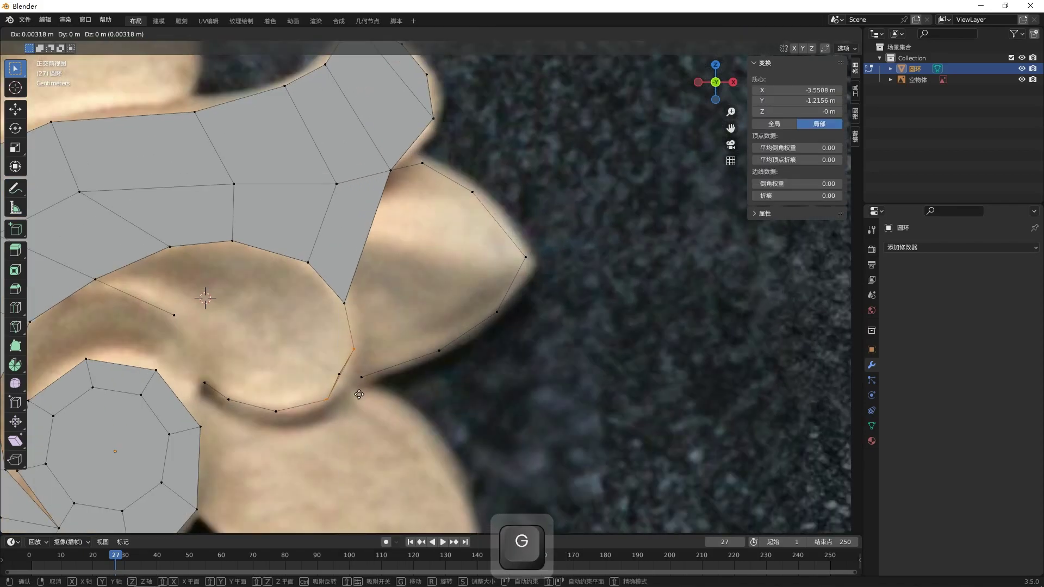
{"action": "right_click", "coordinate": [355, 395]}
{"action": "key", "text": "ctrl+z"}
- Move the added lobe vertex toward the end of the side leaf's outline and join the two with an edge
{"action": "key", "text": "g"}
{"action": "left_click", "coordinate": [355, 397]}
{"action": "left_click", "coordinate": [364, 379], "text": "shift"}
{"action": "key", "text": "f"}
{"action": "left_click", "coordinate": [505, 384]}
- Fill the base of the side leaf with faces fanning out from the round lobe's edge
{"action": "left_click", "coordinate": [346, 305], "text": "shift"}
{"action": "left_click", "coordinate": [391, 171], "text": "shift"}
{"action": "key", "text": "f"}
{"action": "key", "text": "f"}
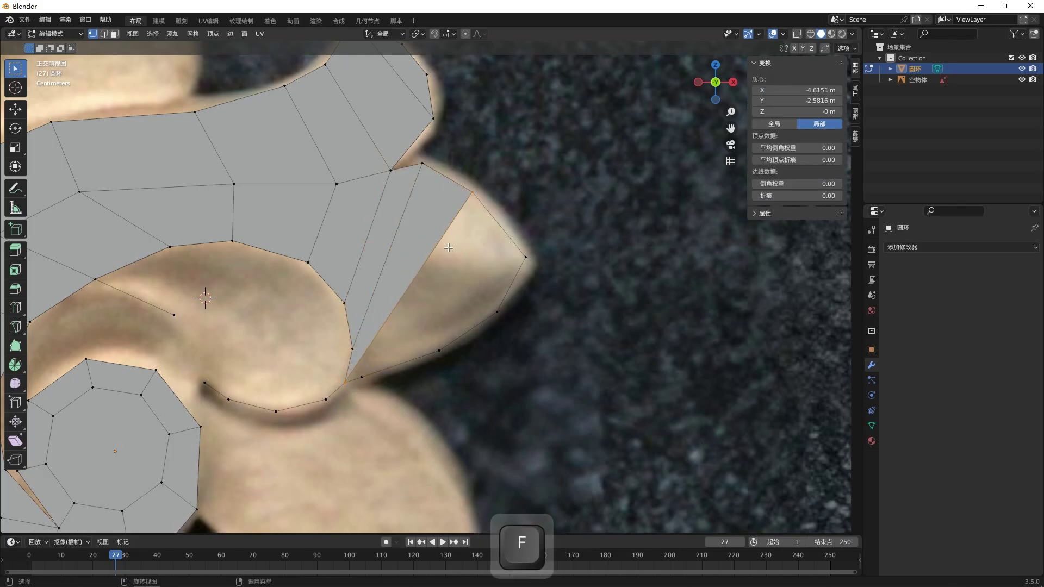
{"action": "left_click", "coordinate": [448, 266]}
- Fill the side leaf's tip, the round lobe and the remaining gap around the ring with faces
{"action": "left_click", "coordinate": [473, 193], "text": "shift"}
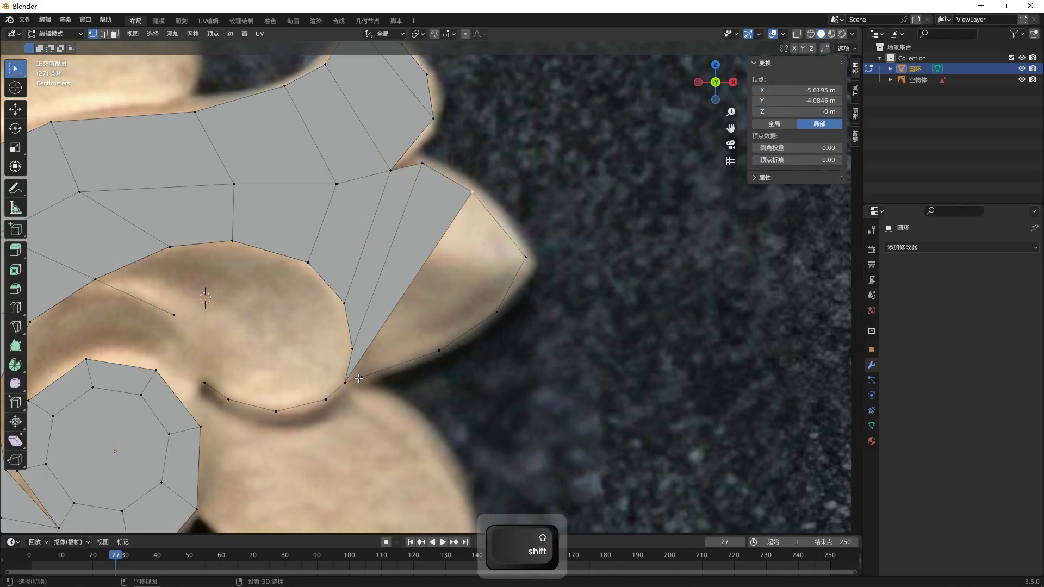
{"action": "left_click", "coordinate": [362, 378], "text": "shift"}
{"action": "key", "text": "f"}
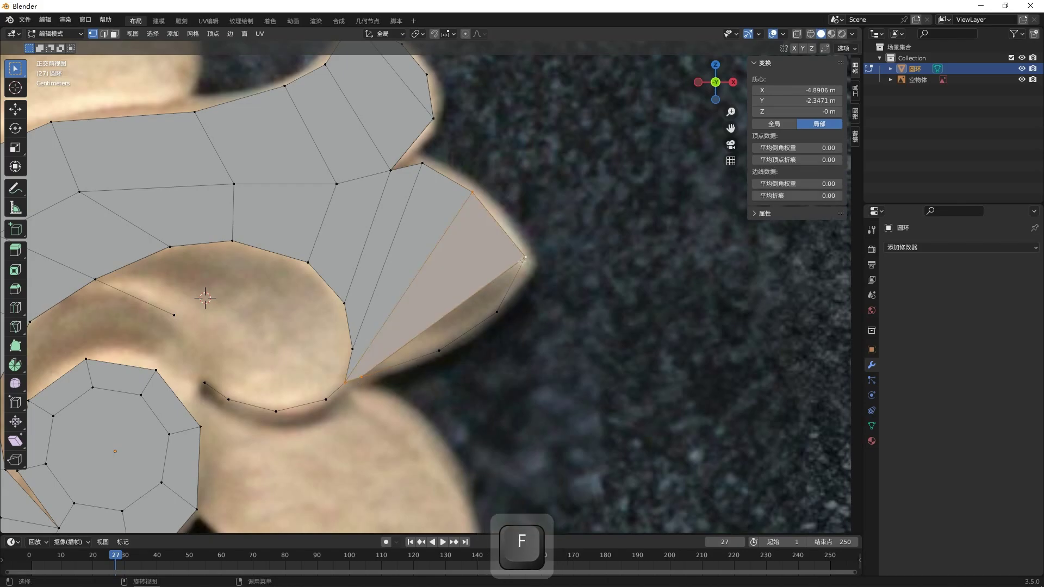
{"action": "left_click", "coordinate": [443, 356], "text": "shift"}
{"action": "left_click", "coordinate": [498, 314], "text": "shift"}
{"action": "key", "text": "f"}
{"action": "left_click", "coordinate": [553, 308]}
{"action": "scroll", "coordinate": [577, 306], "scroll_direction": "down", "scroll_amount": 2}
{"action": "middle_click_drag", "start_coordinate": [399, 412], "coordinate": [474, 407], "text": "shift"}
{"action": "scroll", "coordinate": [472, 305], "scroll_direction": "up", "scroll_amount": 2}
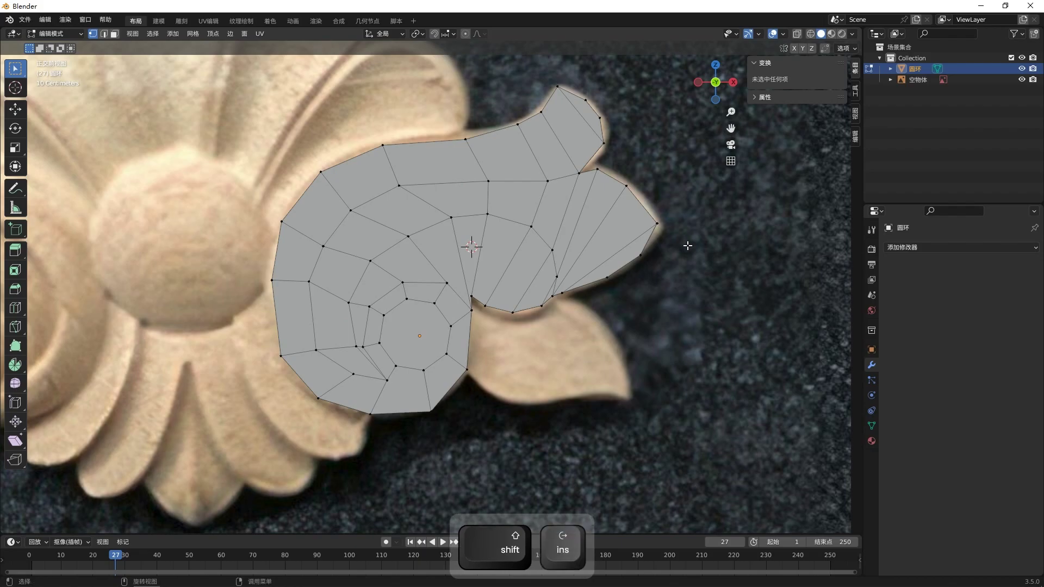
- Recalculate the normals of the whole mesh, checking them with the face orientation overlay
{"action": "left_click", "coordinate": [783, 33]}
{"action": "left_click", "coordinate": [716, 254]}
{"action": "key", "text": "shift+n"}
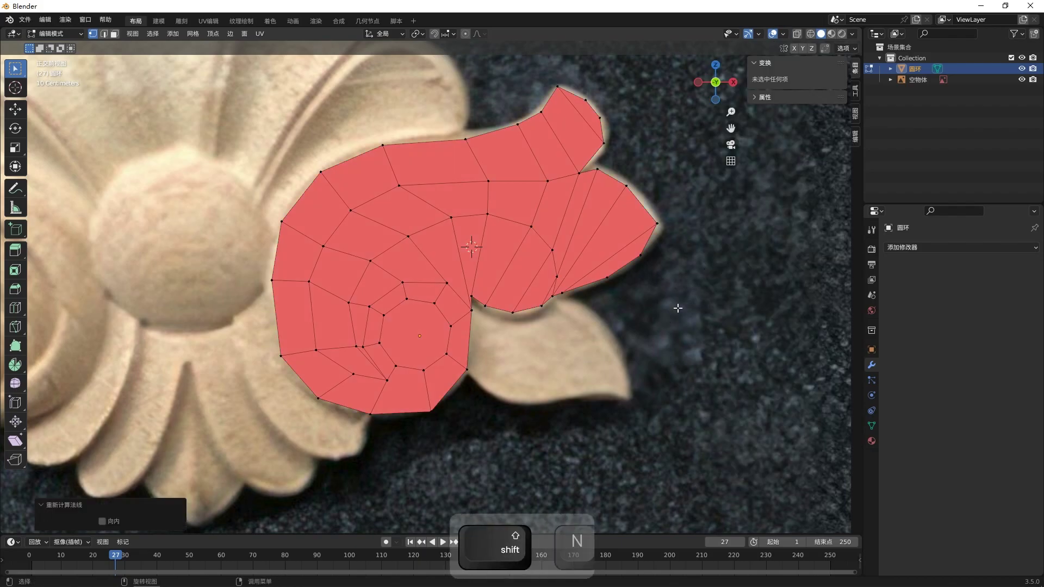
{"action": "key", "text": "a"}
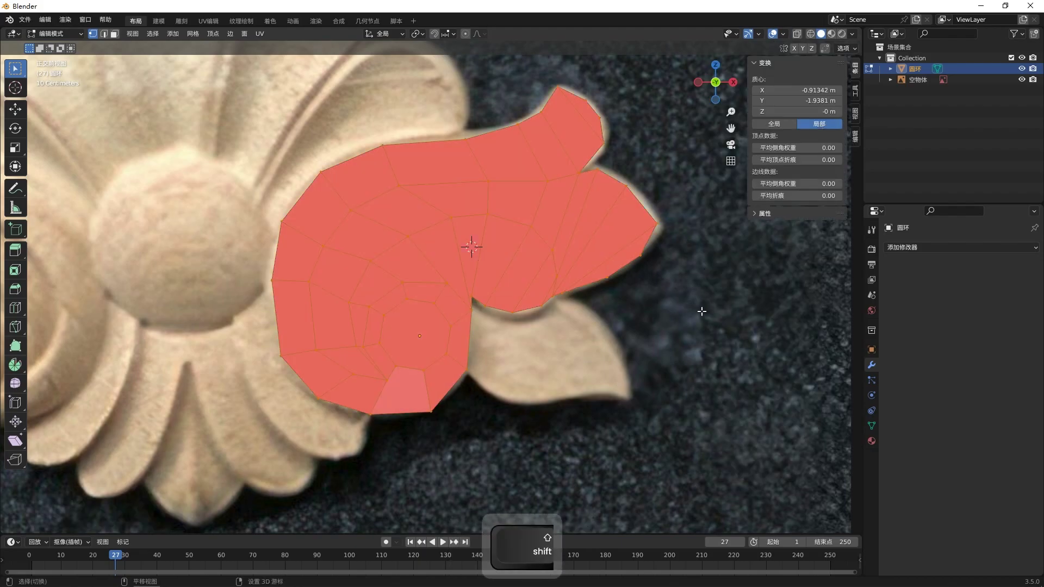
{"action": "key", "text": "shift+n"}
{"action": "key", "text": "alt+a"}
{"action": "left_click", "coordinate": [783, 34]}
{"action": "left_click", "coordinate": [716, 254]}
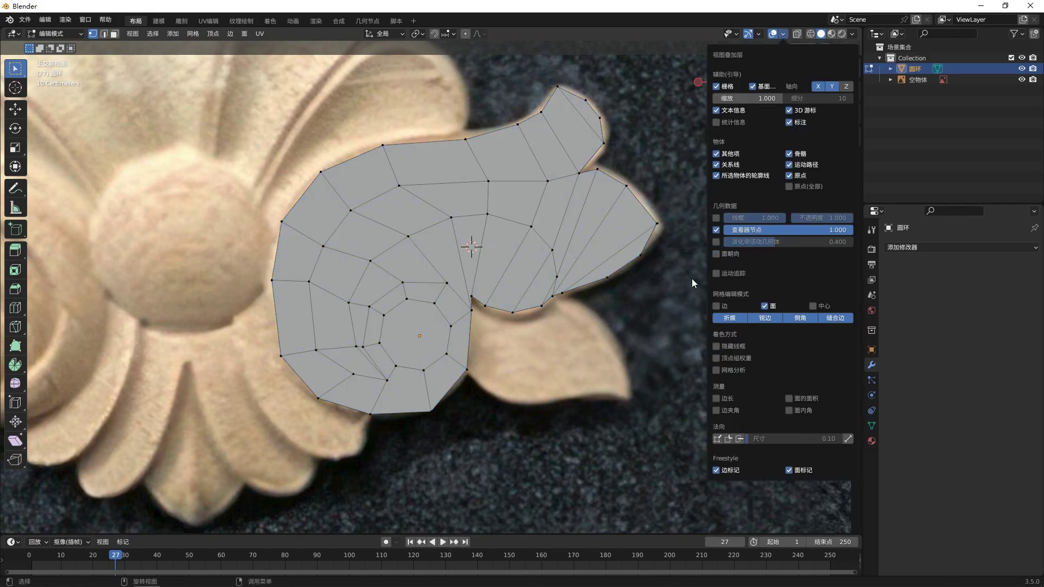
- Move the ridge edge loop bordering the scroll's outer band about -0.067 m along Y
{"action": "key", "text": "alt+z"}
{"action": "left_click", "coordinate": [300, 344], "text": "alt"}
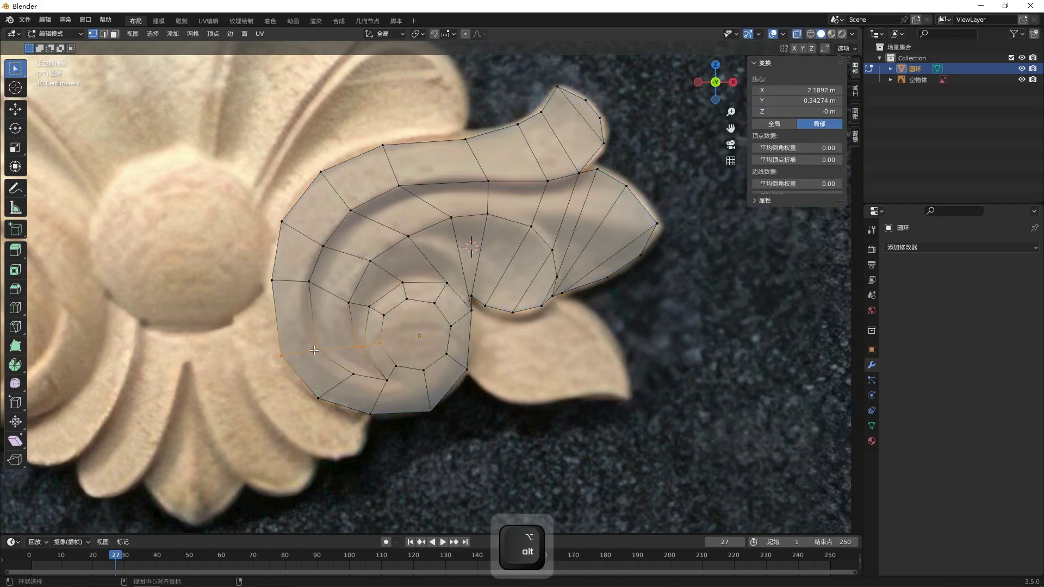
{"action": "scroll", "coordinate": [414, 369], "scroll_direction": "down", "scroll_amount": 2}
{"action": "middle_click_drag", "start_coordinate": [651, 308], "coordinate": [573, 319]}
{"action": "key", "text": "g"}
{"action": "key", "text": "y"}
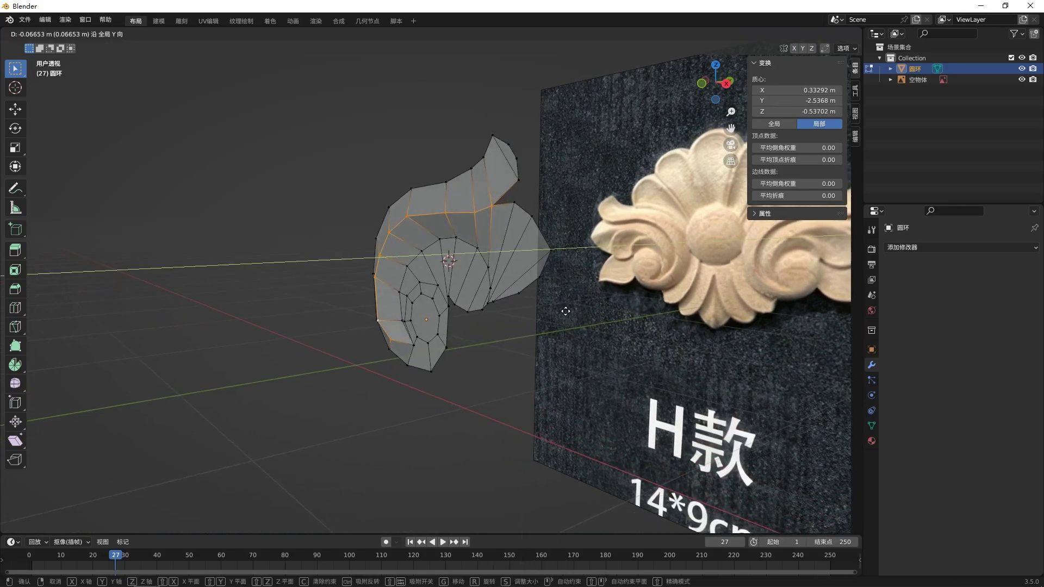
{"action": "left_click", "coordinate": [565, 311]}
{"action": "key", "text": "KP_1"}
{"action": "left_click", "coordinate": [549, 374]}
- Move the next edge loop inward, which runs around the round lobe, forward along Y
{"action": "left_click", "coordinate": [375, 296], "text": "alt"}
{"action": "middle_click_drag", "start_coordinate": [575, 334], "coordinate": [549, 308]}
{"action": "key", "text": "g"}
{"action": "key", "text": "y"}
{"action": "left_click", "coordinate": [501, 321]}
{"action": "key", "text": "KP_1"}
{"action": "left_click", "coordinate": [605, 324]}
- Subdivide the short edge at the ridge's curled inner end
{"action": "scroll", "coordinate": [471, 327], "scroll_direction": "up", "scroll_amount": 2}
{"action": "scroll", "coordinate": [471, 327], "scroll_direction": "down", "scroll_amount": 1}
{"action": "left_click", "coordinate": [374, 337], "text": "ctrl"}
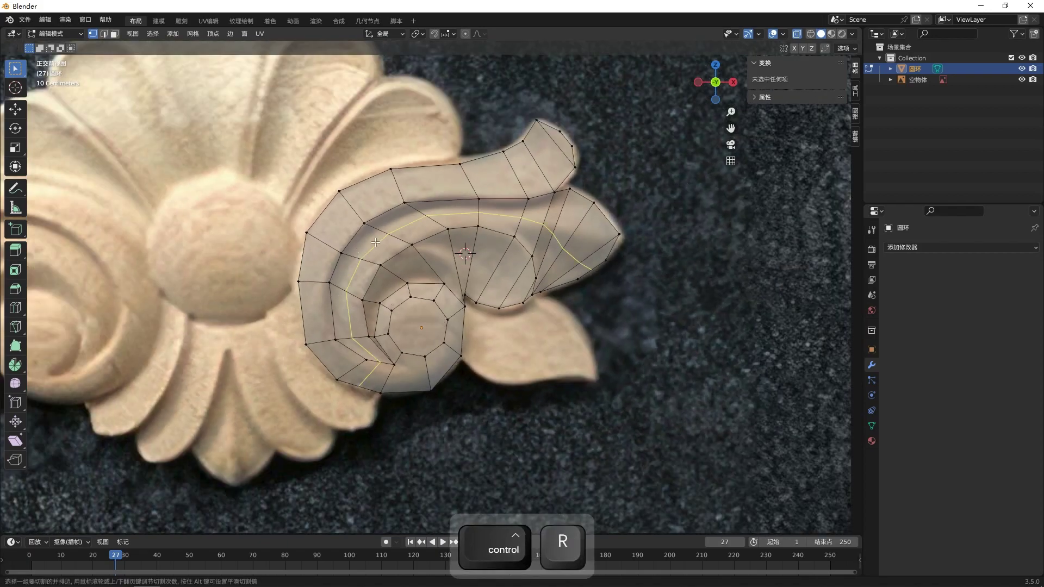
{"action": "left_click", "coordinate": [366, 360], "text": "shift"}
{"action": "right_click", "coordinate": [562, 341]}
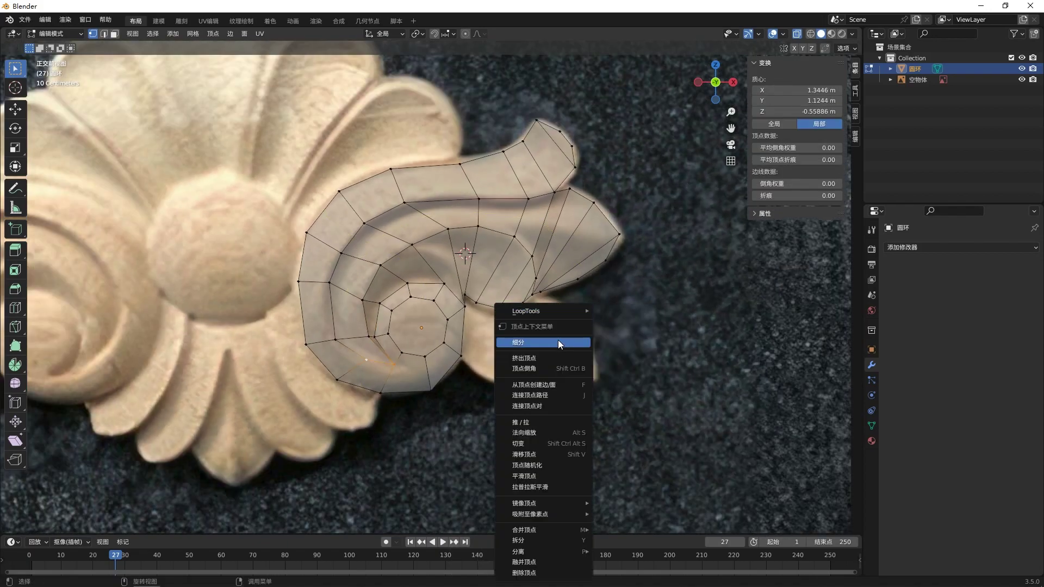
{"action": "left_click", "coordinate": [558, 342]}
{"action": "left_click", "coordinate": [559, 341]}
{"action": "key", "text": "ctrl+r"}
{"action": "left_click", "coordinate": [478, 220]}
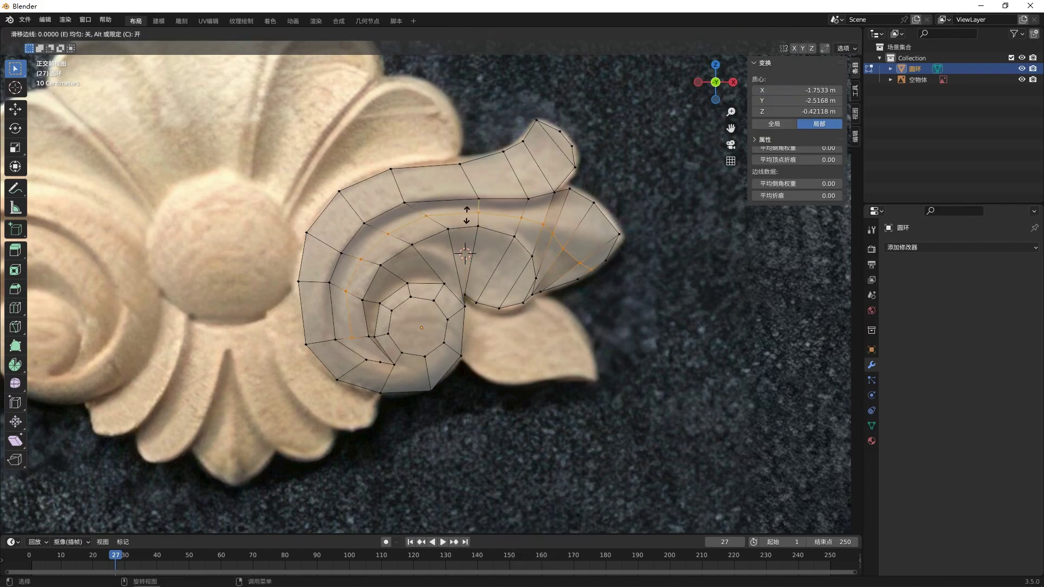
{"action": "left_click", "coordinate": [419, 205]}
{"action": "key", "text": "ctrl+z"}
- Subdivide the edge between the side leaf's upper corner and the round lobe, and slide the new vertex up toward the ridge
{"action": "left_click", "coordinate": [556, 193]}
{"action": "left_click", "coordinate": [534, 255], "text": "shift"}
{"action": "right_click", "coordinate": [647, 208]}
{"action": "left_click", "coordinate": [645, 208]}
{"action": "left_click", "coordinate": [646, 208]}
{"action": "left_click", "coordinate": [543, 225]}
{"action": "key", "text": "g"}
{"action": "key", "text": "g"}
{"action": "left_click", "coordinate": [755, 188]}
- Loop-cut the inner band close beside the ridge and connect the cut's end to the added vertex at the ridge's curled end
{"action": "key", "text": "ctrl+r"}
{"action": "left_click", "coordinate": [433, 227]}
{"action": "left_click", "coordinate": [415, 218]}
{"action": "left_click", "coordinate": [341, 338]}
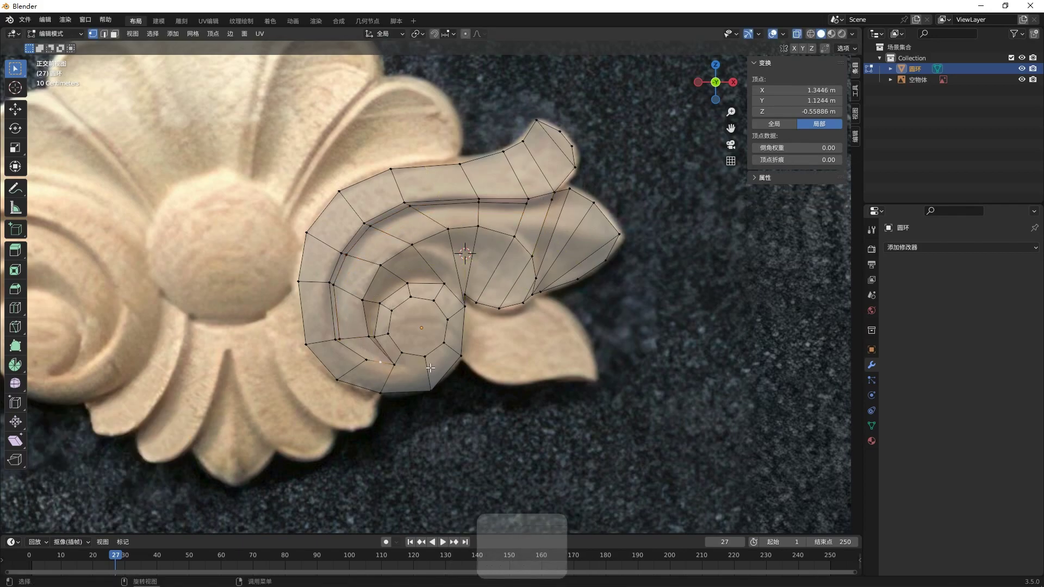
{"action": "left_click", "coordinate": [371, 360], "text": "shift"}
{"action": "key", "text": "j"}
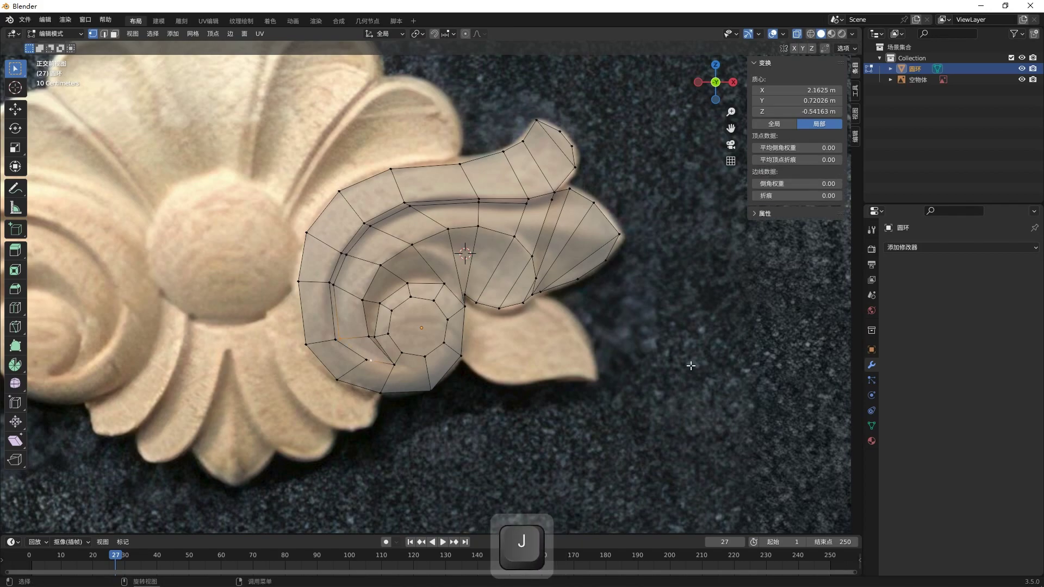
- Push the new edge loop beside the ridge back about 0.045 m along Y to form a groove
{"action": "left_click", "coordinate": [535, 212], "text": "alt"}
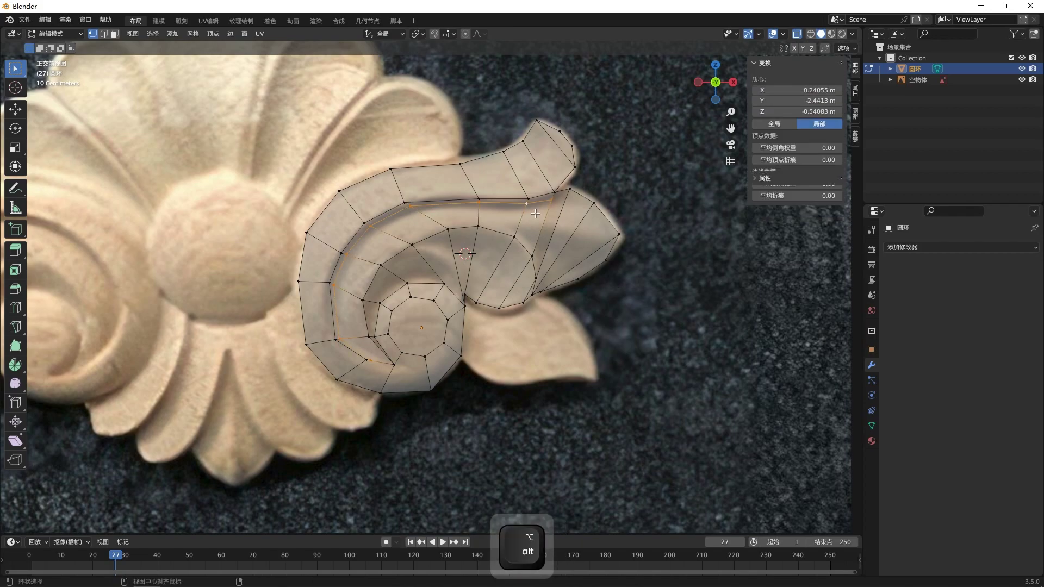
{"action": "middle_click_drag", "start_coordinate": [536, 213], "coordinate": [609, 283]}
{"action": "key", "text": "g"}
{"action": "key", "text": "y"}
{"action": "left_click", "coordinate": [628, 298]}
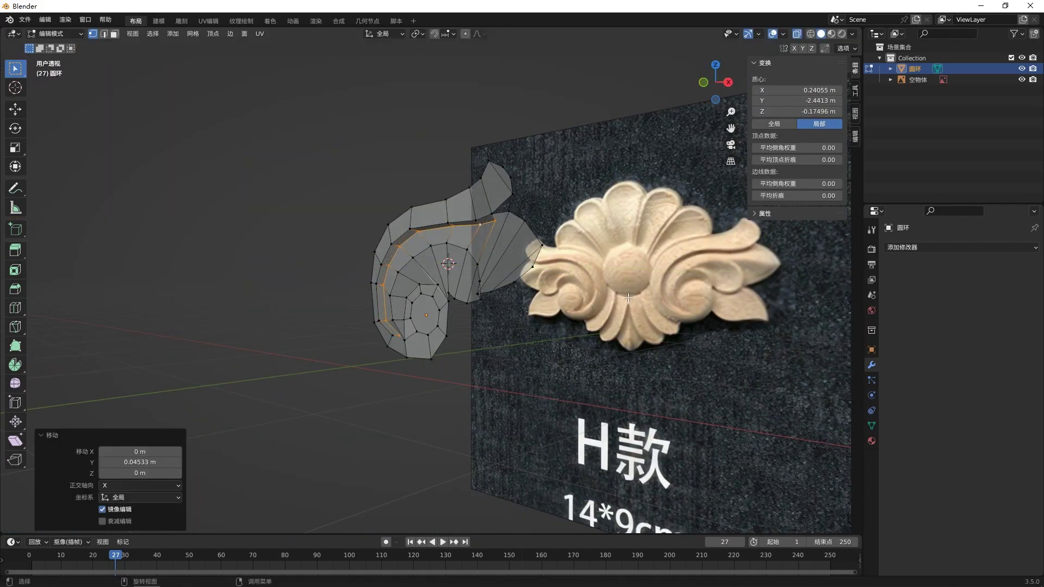
{"action": "key", "text": "alt+a"}
{"action": "key", "text": "KP_1"}
- Close the gap at the groove's inner end by joining the two ridge vertices on either side of it
{"action": "middle_click_drag", "start_coordinate": [402, 327], "coordinate": [418, 343]}
{"action": "left_click", "coordinate": [391, 341]}
{"action": "scroll", "coordinate": [425, 380], "scroll_direction": "up", "scroll_amount": 3}
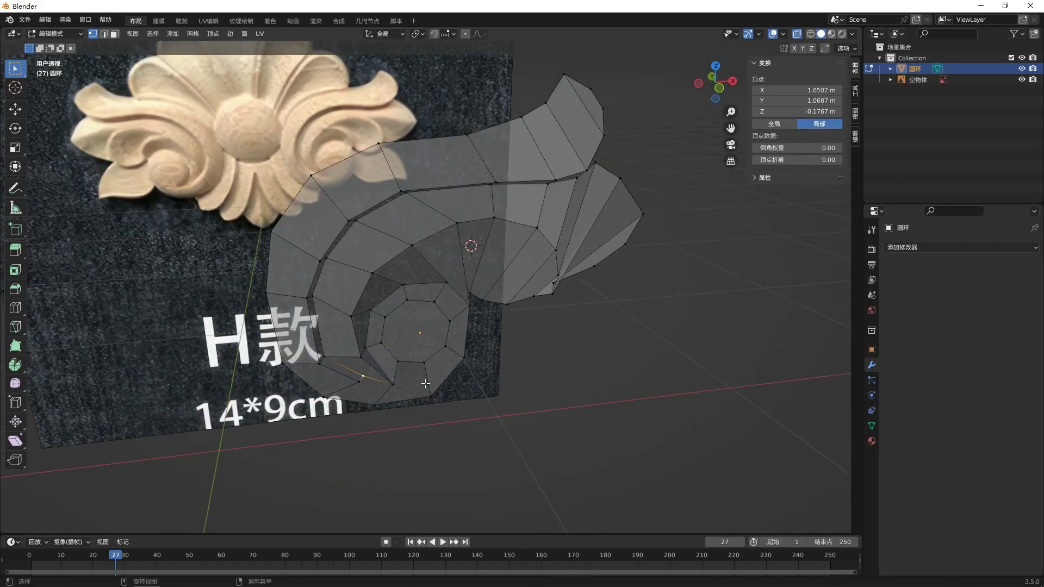
{"action": "scroll", "coordinate": [421, 423], "scroll_direction": "up", "scroll_amount": 1}
{"action": "left_click", "coordinate": [345, 406]}
{"action": "middle_click_drag", "start_coordinate": [425, 425], "coordinate": [433, 427]}
{"action": "left_click", "coordinate": [388, 407], "text": "shift"}
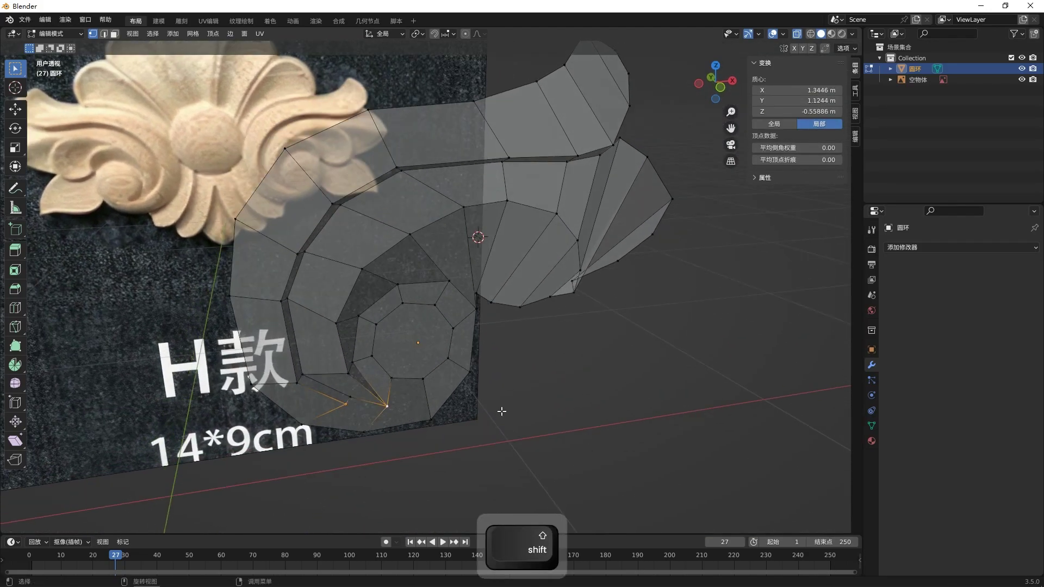
{"action": "key", "text": "alt+a"}
{"action": "key", "text": "KP_1"}
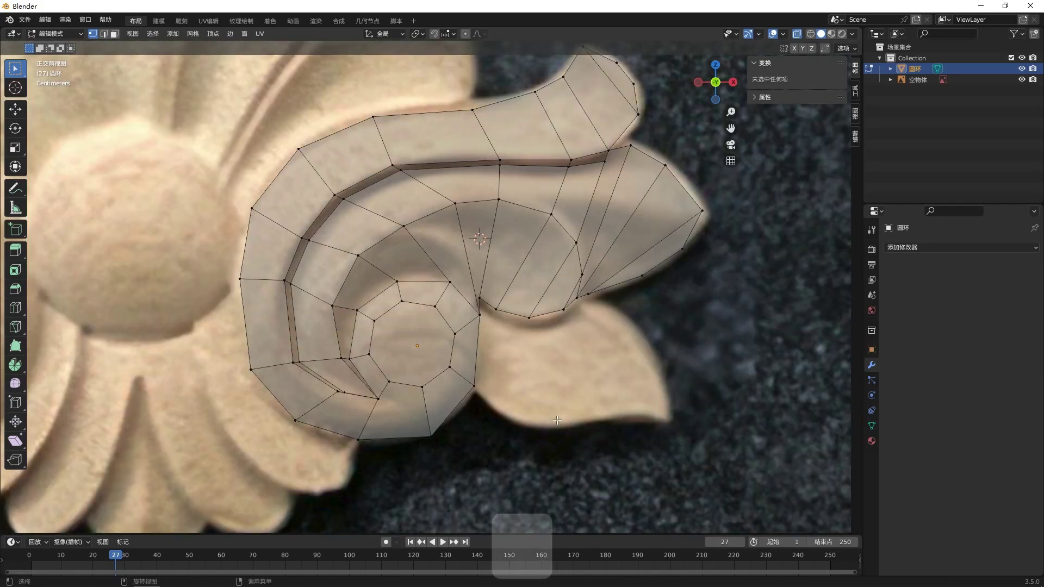
- Pull the inner ring edge loop of the central knob forward along Y
{"action": "middle_click_drag", "start_coordinate": [398, 434], "coordinate": [404, 402]}
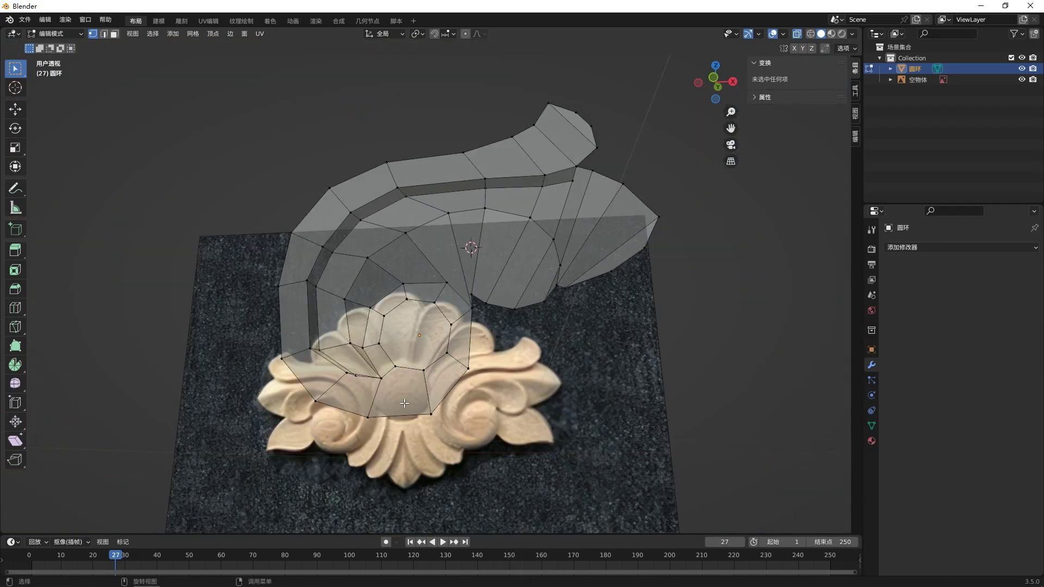
{"action": "left_click", "coordinate": [384, 336], "text": "alt"}
{"action": "middle_click_drag", "start_coordinate": [384, 336], "coordinate": [447, 361]}
{"action": "key", "text": "g"}
{"action": "key", "text": "y"}
{"action": "left_click", "coordinate": [438, 361]}
{"action": "middle_click_drag", "start_coordinate": [566, 321], "coordinate": [550, 319]}
{"action": "left_click", "coordinate": [576, 354]}
- Split the knob's front face into a grid by connecting opposite ring vertices with two vertical and two horizontal edges
{"action": "middle_click_drag", "start_coordinate": [590, 356], "coordinate": [540, 358]}
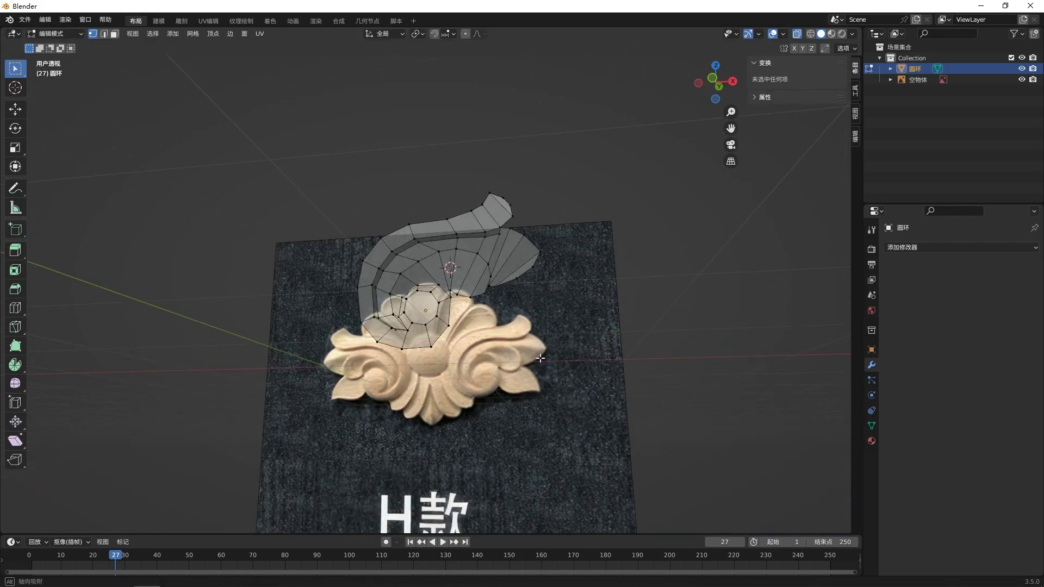
{"action": "left_click", "coordinate": [431, 292]}
{"action": "left_click", "coordinate": [425, 325], "text": "shift"}
{"action": "key", "text": "j"}
{"action": "left_click", "coordinate": [418, 293]}
{"action": "left_click", "coordinate": [414, 321], "text": "shift"}
{"action": "key", "text": "j"}
{"action": "left_click", "coordinate": [406, 312]}
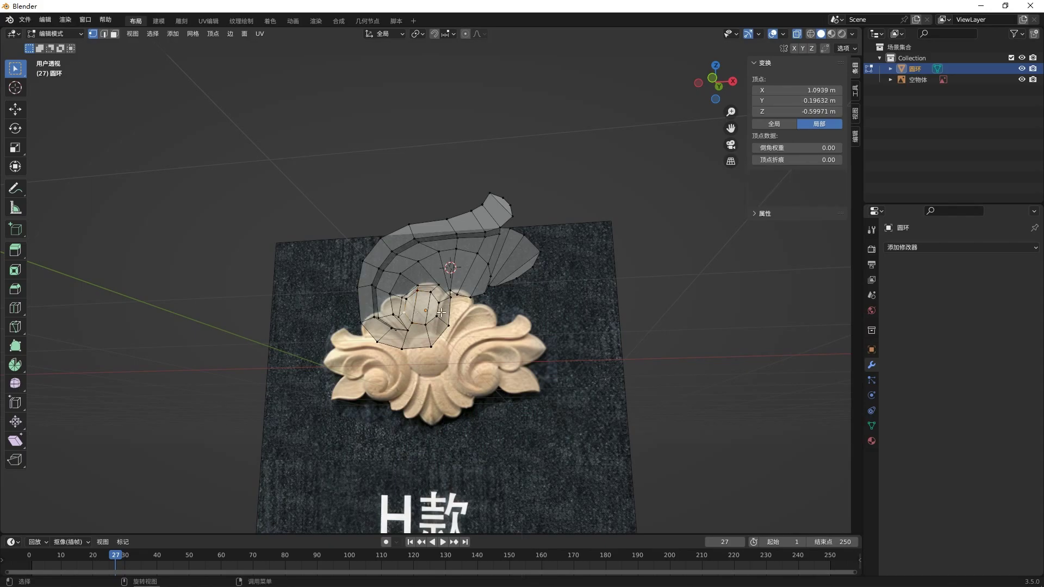
{"action": "key", "text": "ctrl+z"}
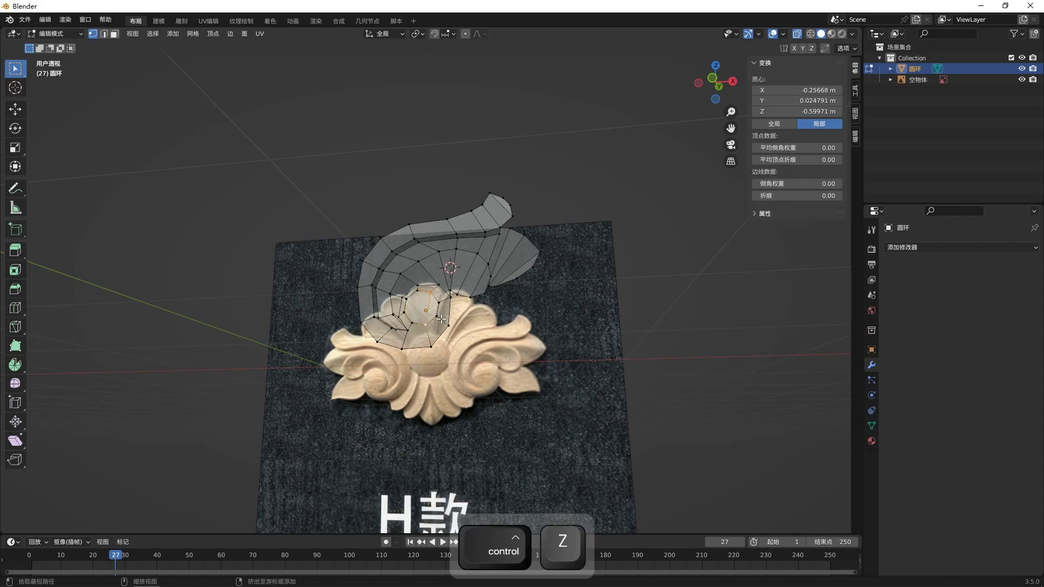
{"action": "left_click", "coordinate": [437, 314]}
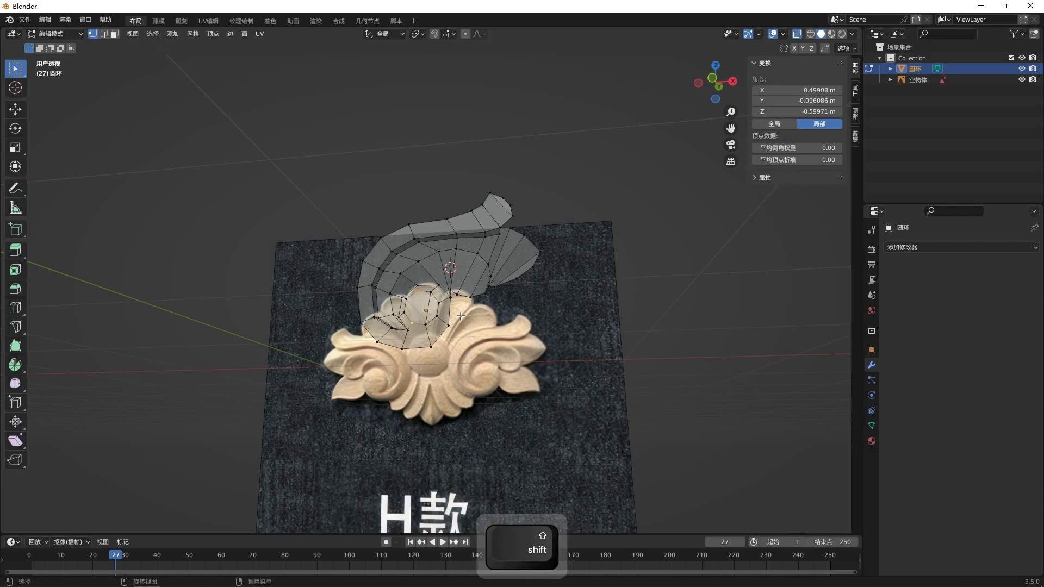
{"action": "left_click", "coordinate": [408, 314]}
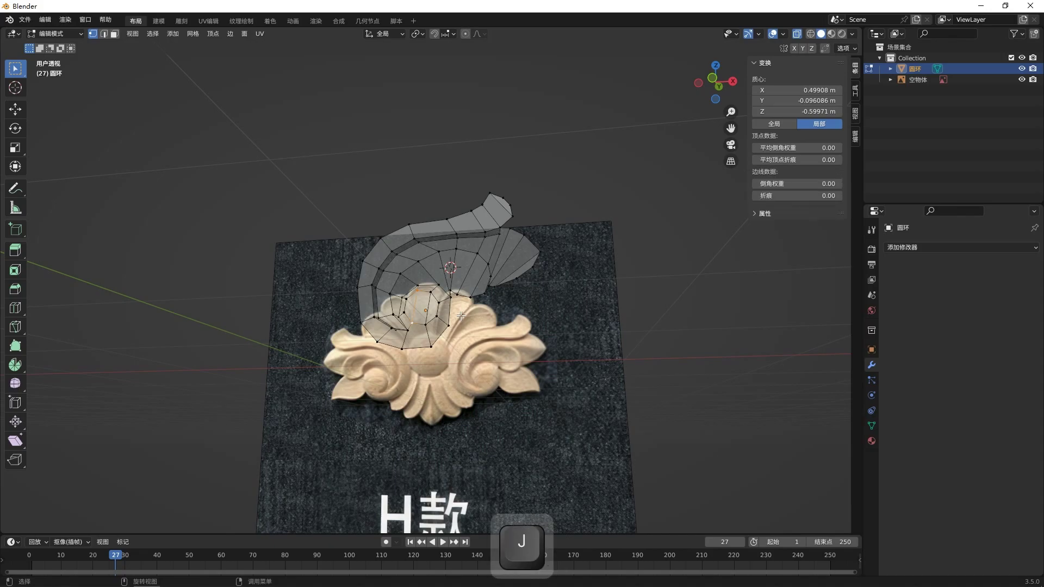
{"action": "left_click", "coordinate": [406, 305], "text": "shift"}
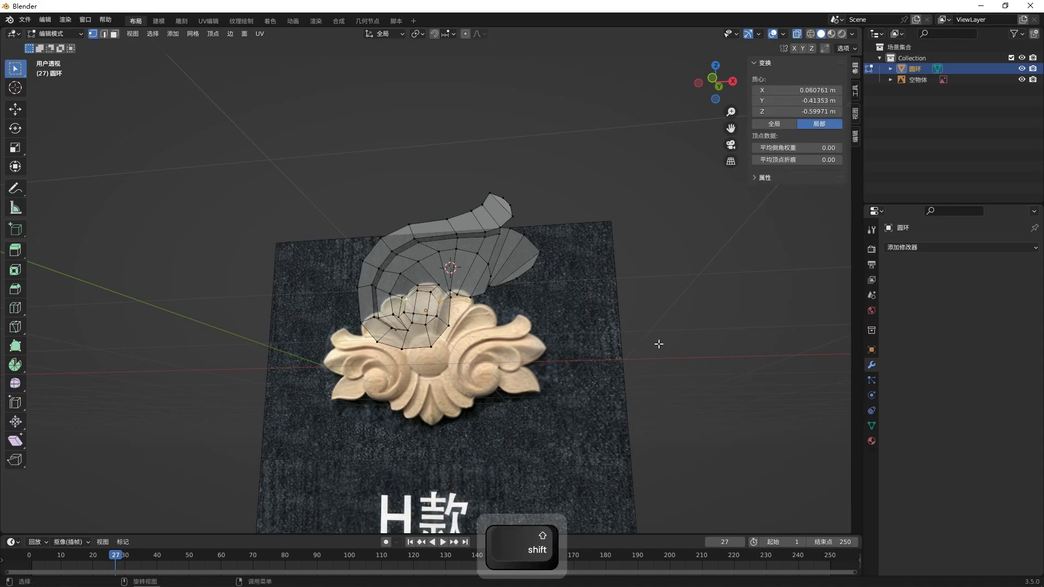
{"action": "key", "text": "j"}
- Move the knob's central face along Y to round out its front
{"action": "key", "text": "3"}
{"action": "left_click", "coordinate": [422, 308]}
{"action": "middle_click_drag", "start_coordinate": [636, 345], "coordinate": [568, 349]}
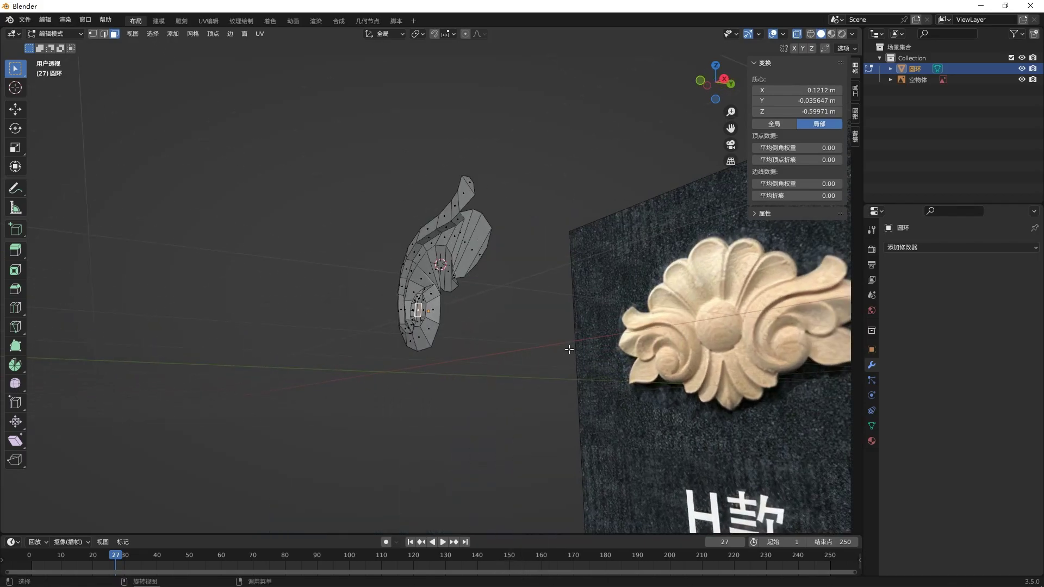
{"action": "key", "text": "g"}
{"action": "key", "text": "y"}
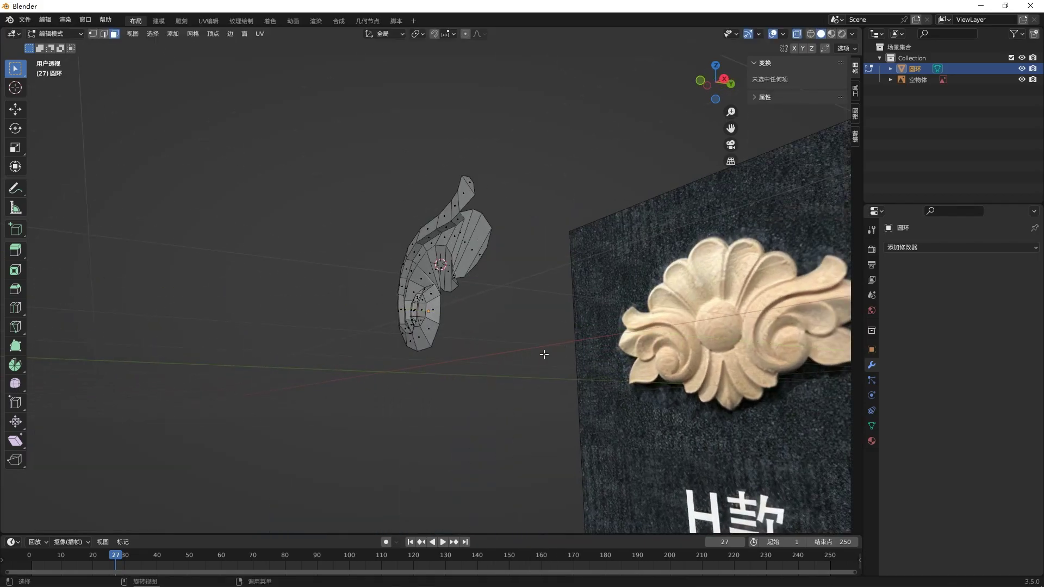
{"action": "key", "text": "KP_1"}
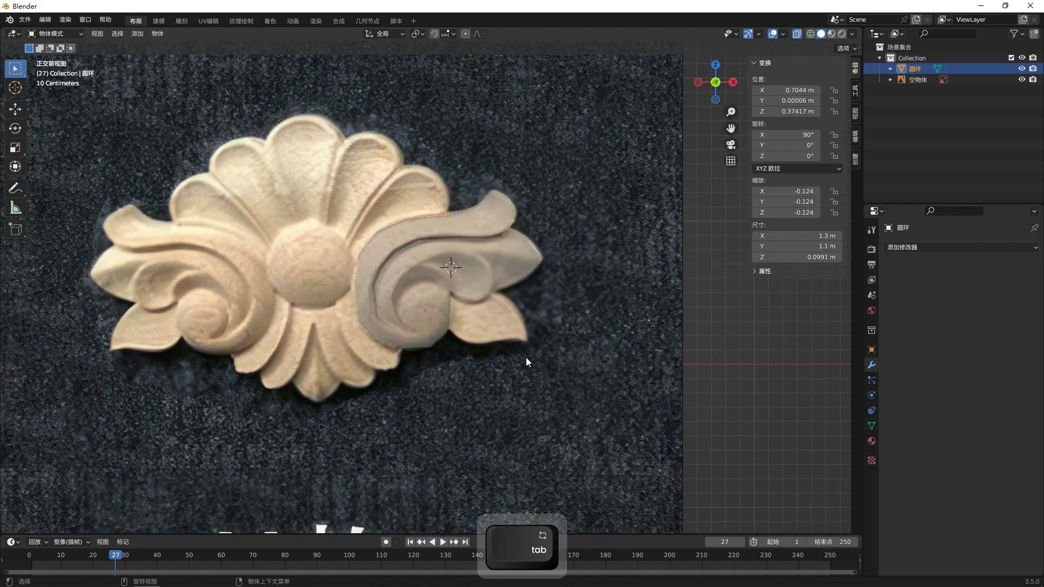
- Add a Subdivision Surface modifier at viewport level 3 to the scroll mesh
{"action": "scroll", "coordinate": [420, 298], "scroll_direction": "up", "scroll_amount": 4}
{"action": "key", "text": "alt+z"}
{"action": "key", "text": "ctrl+3"}
{"action": "left_click", "coordinate": [437, 257]}
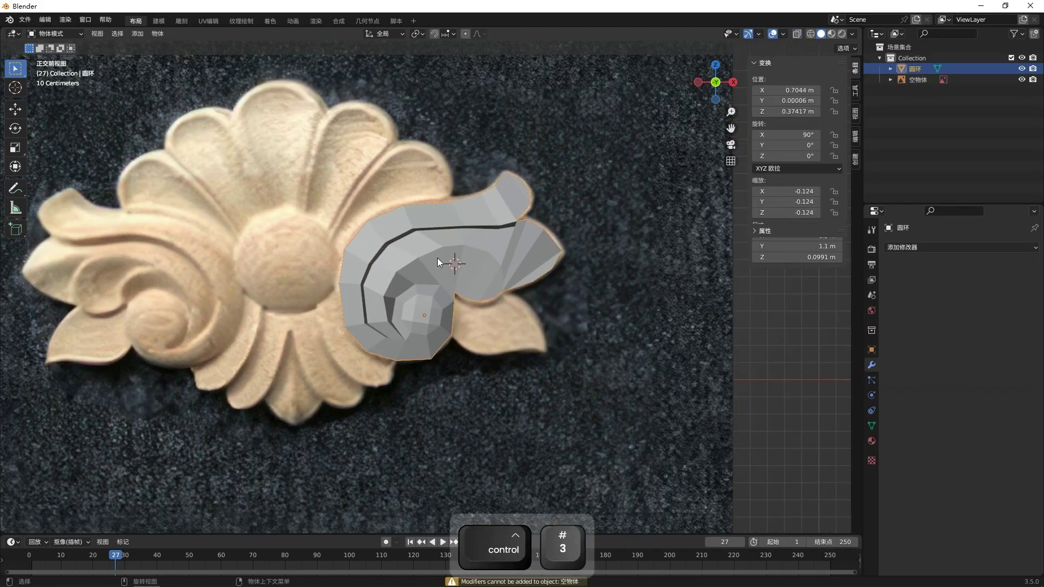
{"action": "key", "text": "ctrl+3"}
{"action": "middle_click_drag", "start_coordinate": [527, 270], "coordinate": [489, 234]}
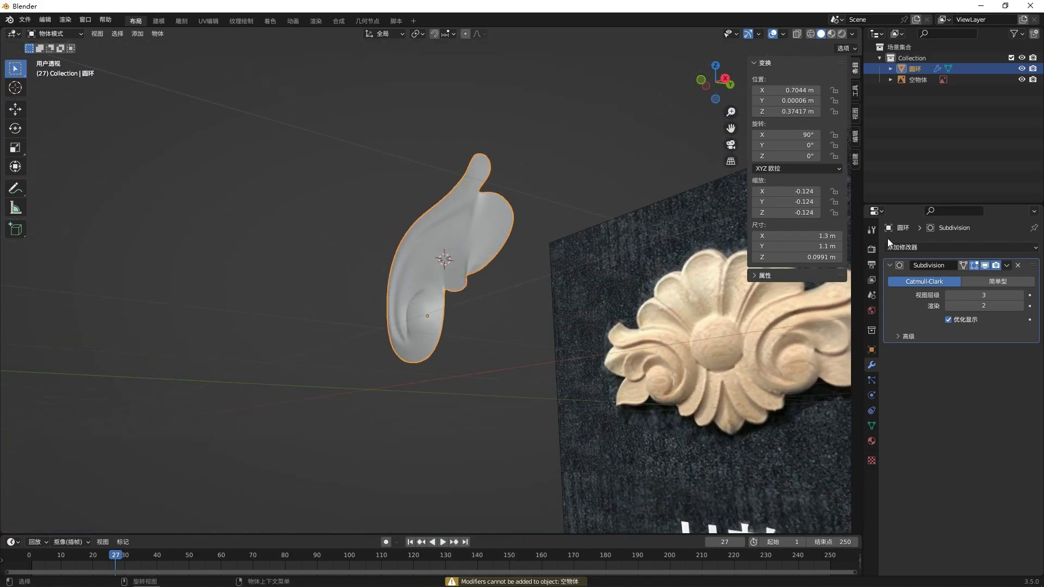
- Compare the scroll with and without smoothing, leaving the subdivision modifier hidden in the viewport
{"action": "left_click", "coordinate": [983, 266]}
{"action": "middle_click_drag", "start_coordinate": [653, 286], "coordinate": [516, 288]}
{"action": "left_click", "coordinate": [985, 266]}
{"action": "key", "text": "Tab"}
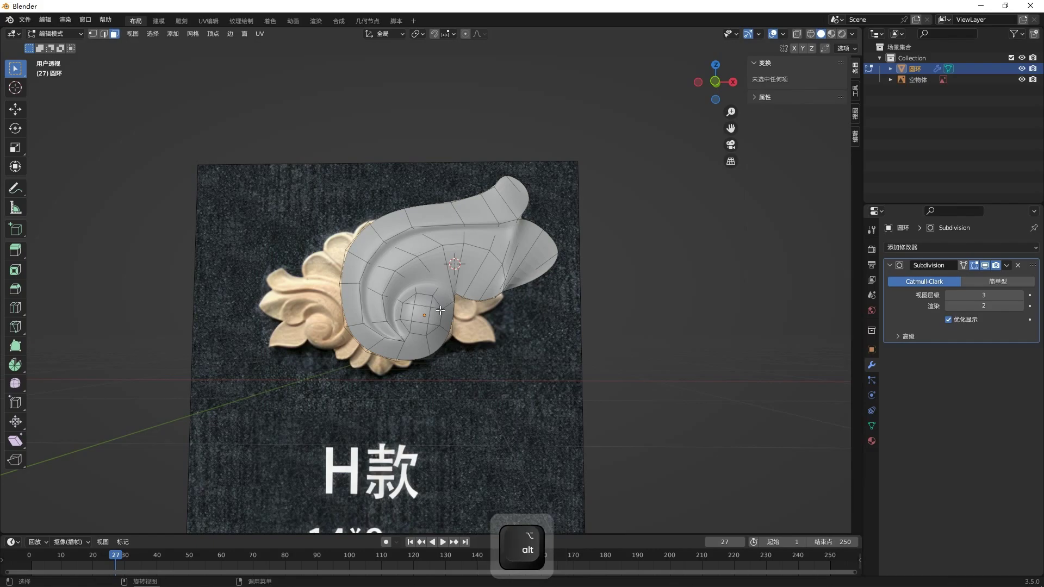
{"action": "key", "text": "Tab"}
{"action": "left_click", "coordinate": [984, 266]}
{"action": "key", "text": "KP_1"}
- Subdivide the outline edge above the side leaf's tip and dissolve the extra vertex at the leaf's base
{"action": "left_click", "coordinate": [353, 282]}
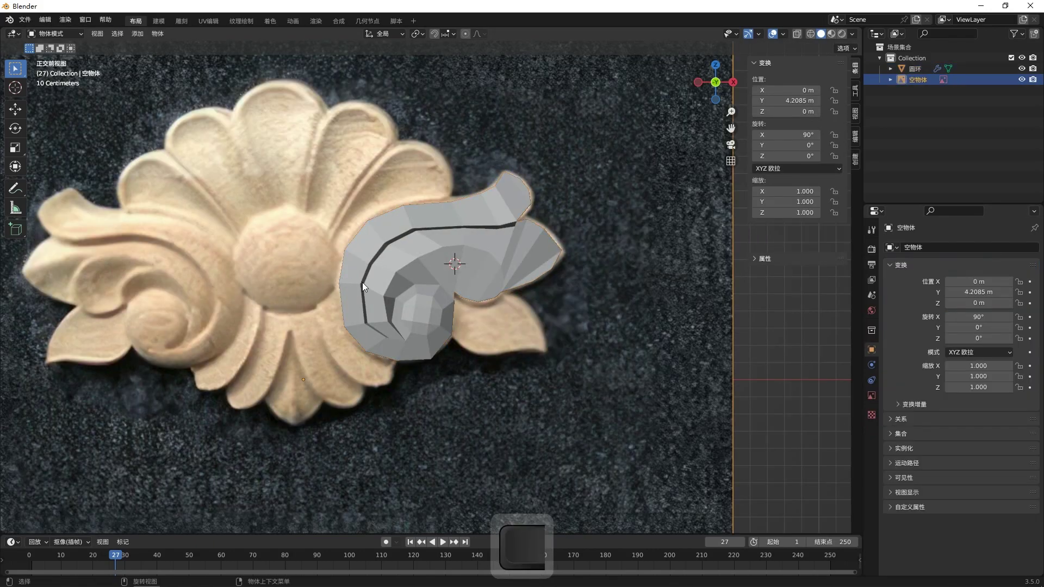
{"action": "left_click", "coordinate": [355, 283]}
{"action": "key", "text": "Tab"}
{"action": "key", "text": "alt+z"}
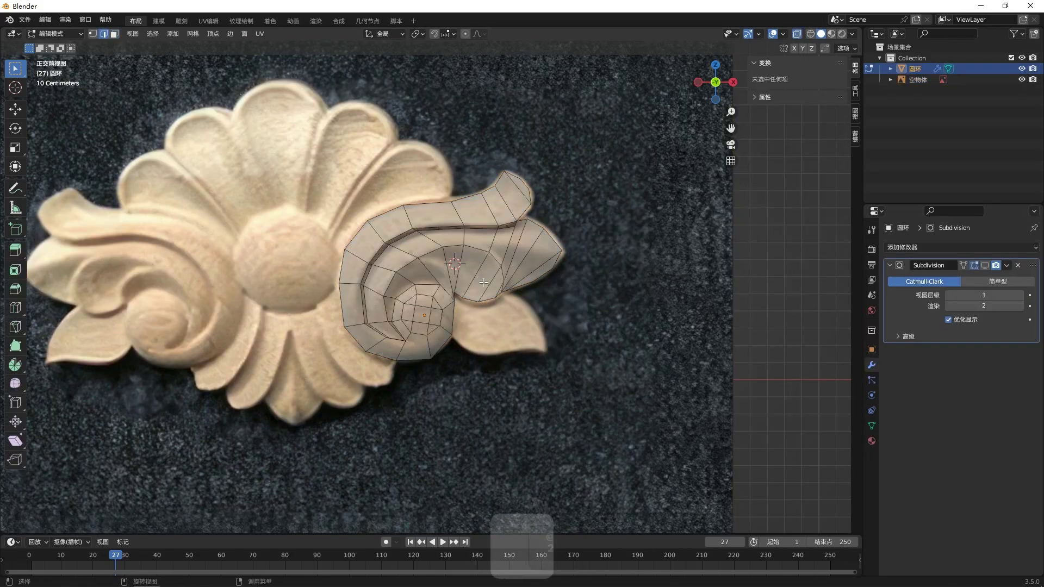
{"action": "scroll", "coordinate": [483, 282], "scroll_direction": "up", "scroll_amount": 3}
{"action": "left_click", "coordinate": [561, 295]}
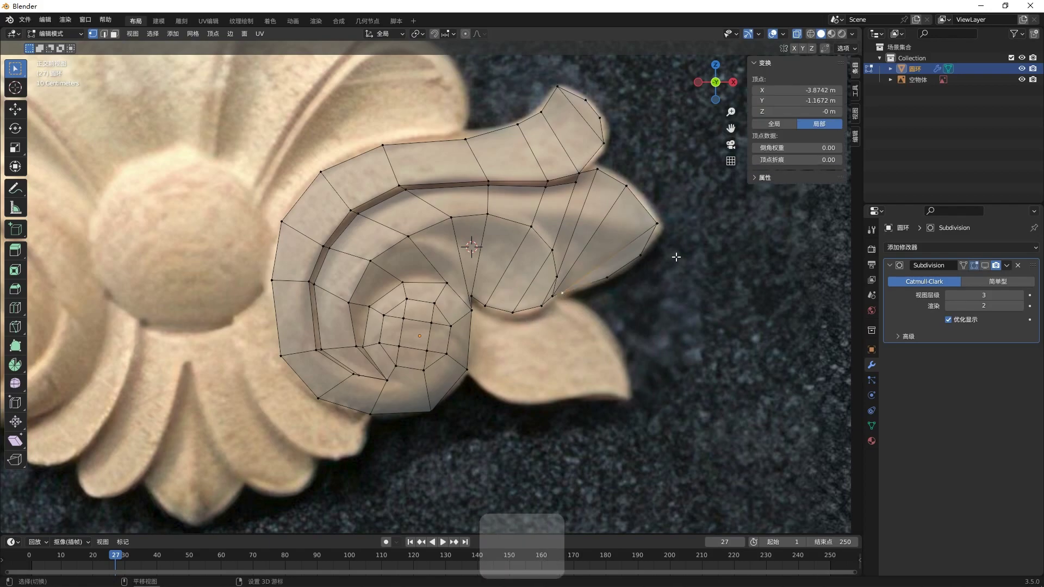
{"action": "middle_click_drag", "start_coordinate": [634, 242], "coordinate": [587, 260], "text": "shift"}
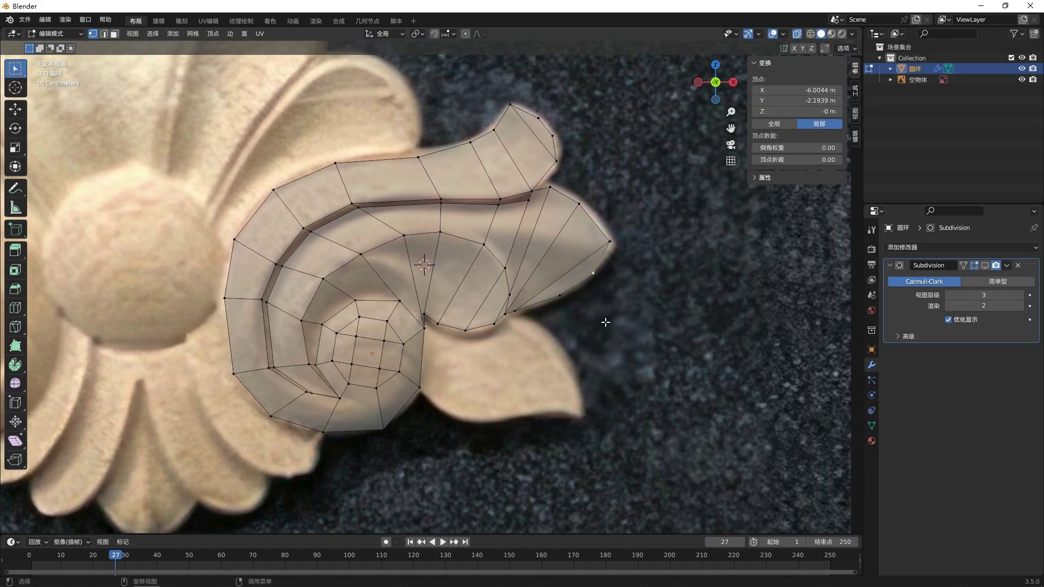
{"action": "left_click", "coordinate": [612, 243], "text": "shift"}
{"action": "right_click", "coordinate": [677, 260]}
{"action": "left_click", "coordinate": [678, 261]}
{"action": "left_click", "coordinate": [674, 267]}
{"action": "left_click", "coordinate": [516, 312]}
{"action": "key", "text": "ctrl+x"}
- Fill the side leaf's tip with a face between its four outline vertices
{"action": "left_click", "coordinate": [560, 296]}
{"action": "left_click", "coordinate": [611, 243], "text": "shift"}
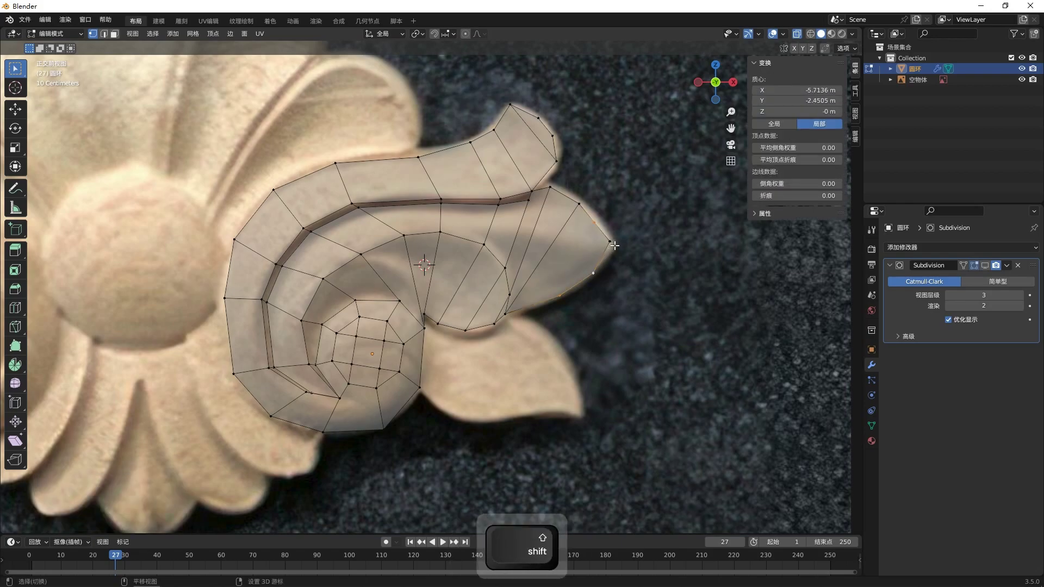
{"action": "key", "text": "f"}
{"action": "left_click", "coordinate": [656, 254]}
{"action": "left_click", "coordinate": [615, 272]}
{"action": "key", "text": "alt+z"}
{"action": "left_click", "coordinate": [617, 291]}
- Move the vertex where the side leaf meets the round lobe along Y and check the relief
{"action": "middle_click_drag", "start_coordinate": [614, 291], "coordinate": [583, 255]}
{"action": "key", "text": "Tab"}
{"action": "key", "text": "KP_1"}
{"action": "key", "text": "Tab"}
{"action": "middle_click_drag", "start_coordinate": [582, 290], "coordinate": [539, 292]}
{"action": "left_click", "coordinate": [551, 298]}
{"action": "key", "text": "g"}
{"action": "key", "text": "y"}
{"action": "left_click", "coordinate": [560, 320]}
{"action": "left_click", "coordinate": [669, 263]}
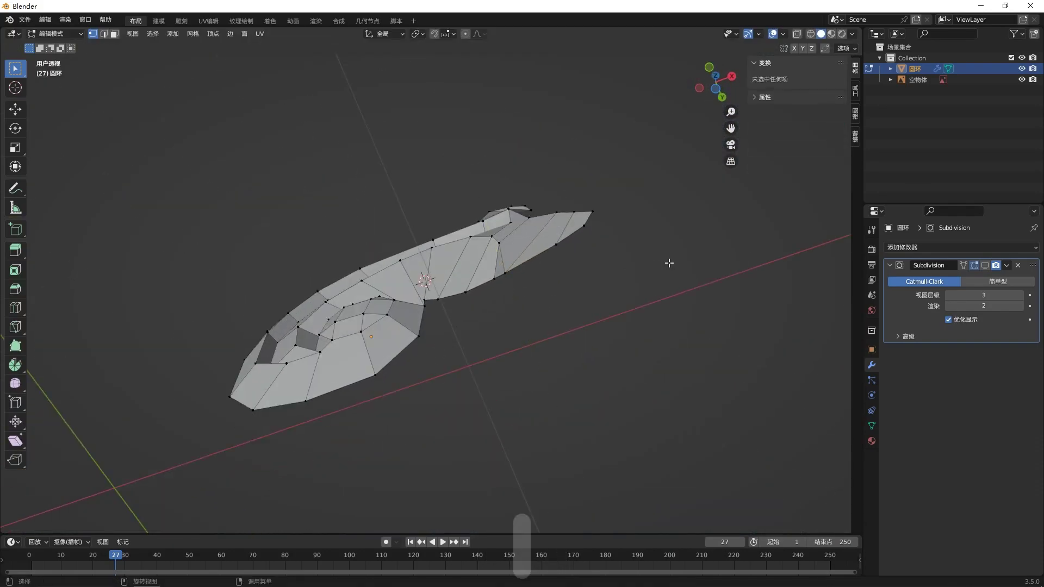
{"action": "key", "text": "KP_1"}
{"action": "middle_click_drag", "start_coordinate": [641, 242], "coordinate": [613, 270]}
{"action": "key", "text": "KP_1"}
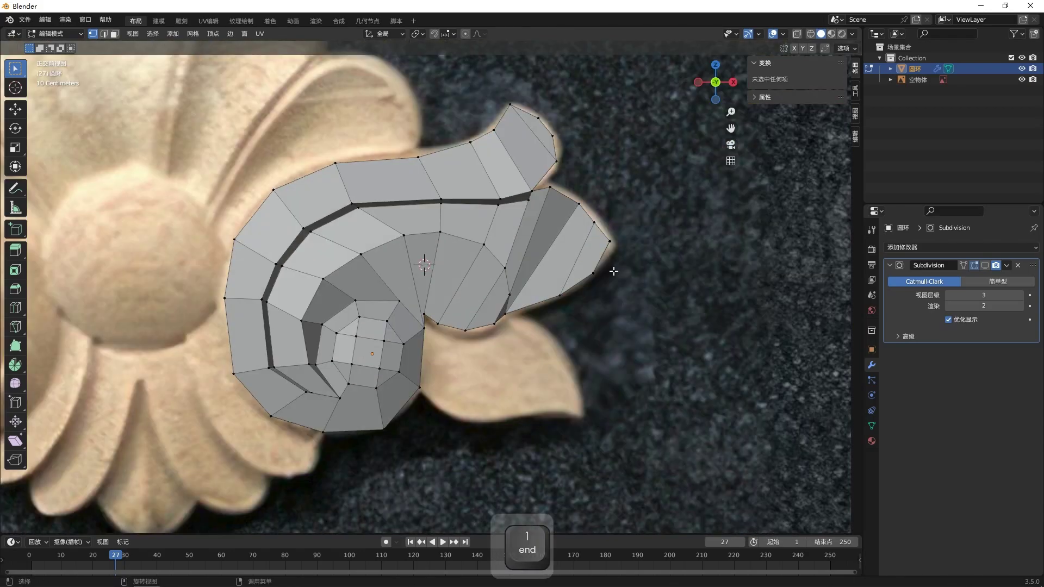
- Cut an edge line across the side leaf to its tip and slide its middle vertices into an even curve
{"action": "key", "text": "alt+z"}
{"action": "left_click", "coordinate": [613, 246]}
{"action": "left_click", "coordinate": [551, 250]}
{"action": "key", "text": "g"}
{"action": "key", "text": "g"}
{"action": "left_click", "coordinate": [555, 244]}
{"action": "left_click", "coordinate": [531, 241]}
{"action": "key", "text": "g"}
{"action": "key", "text": "g"}
{"action": "left_click", "coordinate": [534, 236]}
{"action": "left_click", "coordinate": [581, 257]}
{"action": "left_click", "coordinate": [622, 272]}
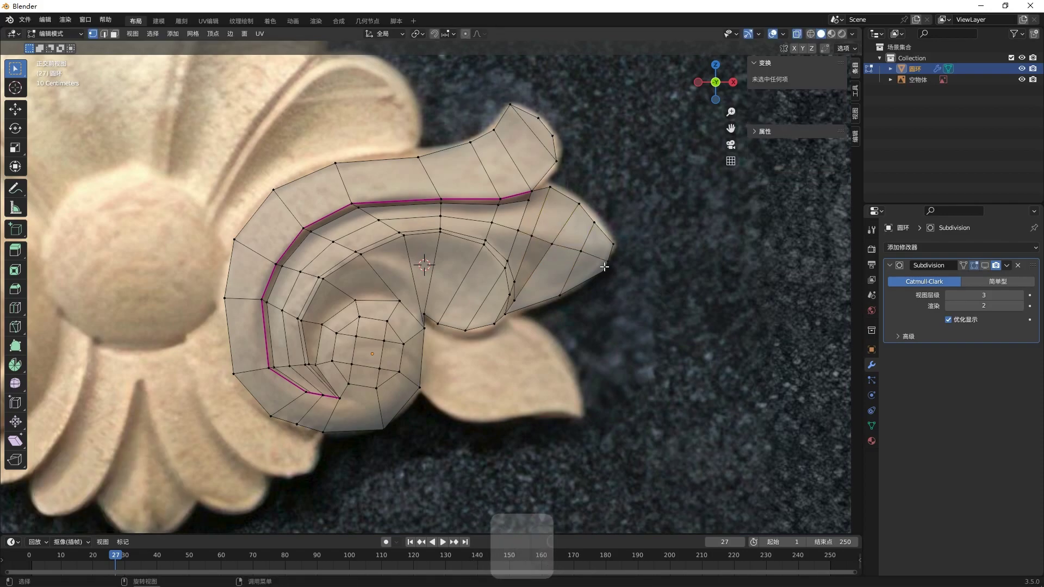
- Move the two midline vertices nearest the side leaf's tip along Y by about -0.045 m
{"action": "left_click", "coordinate": [518, 231]}
{"action": "left_click", "coordinate": [532, 236], "text": "shift"}
{"action": "left_click", "coordinate": [552, 244], "text": "shift"}
{"action": "left_click", "coordinate": [578, 258], "text": "shift"}
{"action": "middle_click_drag", "start_coordinate": [626, 307], "coordinate": [613, 284]}
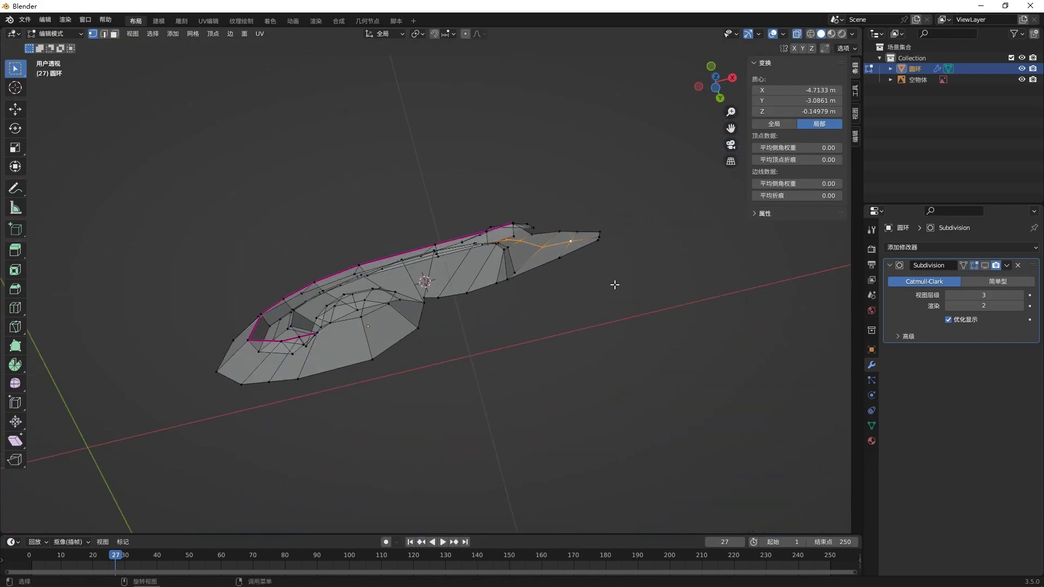
{"action": "key", "text": "g"}
{"action": "key", "text": "y"}
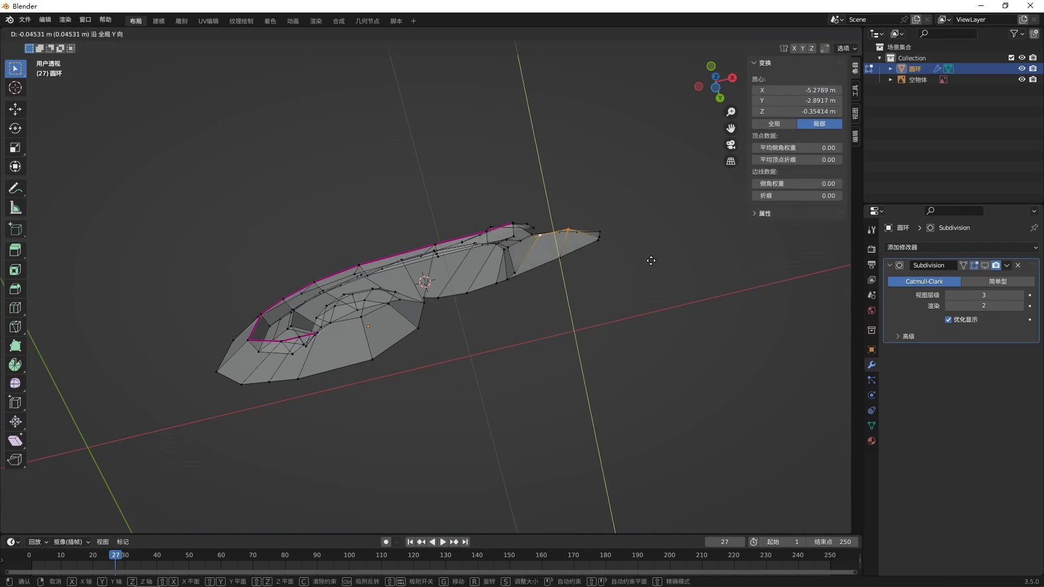
{"action": "left_click", "coordinate": [652, 261]}
- Move two more of the side leaf's midline vertices along Y to shape its ridge
{"action": "middle_click_drag", "start_coordinate": [647, 265], "coordinate": [484, 252]}
{"action": "left_click", "coordinate": [525, 243]}
{"action": "left_click", "coordinate": [545, 242], "text": "shift"}
{"action": "key", "text": "g"}
{"action": "key", "text": "y"}
{"action": "left_click", "coordinate": [606, 263]}
{"action": "left_click", "coordinate": [640, 268]}
- Move the two vertices on the step between the round lobe and side leaf along Y by about 0.03 m
{"action": "middle_click_drag", "start_coordinate": [577, 266], "coordinate": [606, 270]}
{"action": "left_click", "coordinate": [491, 261]}
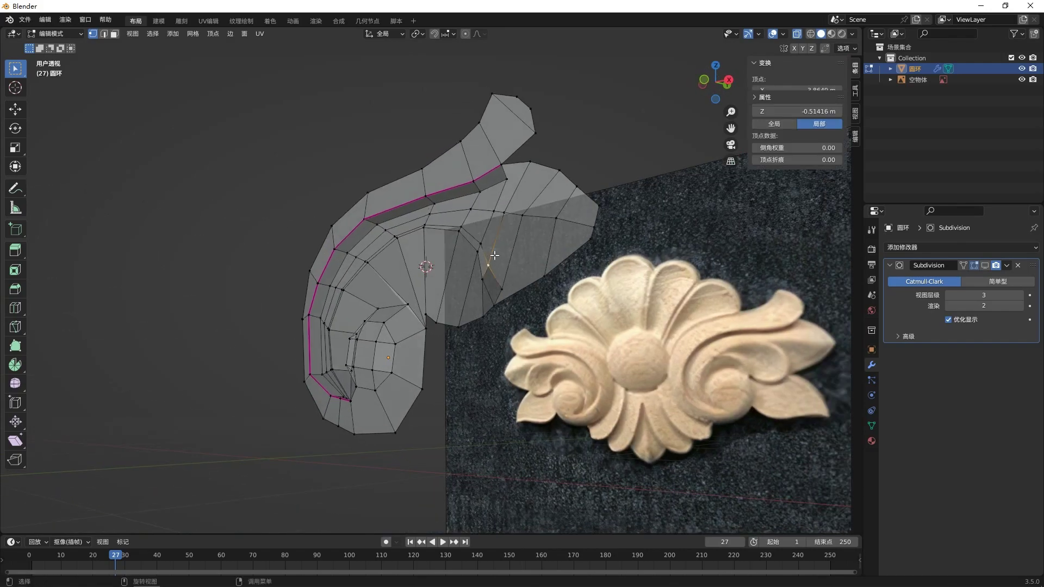
{"action": "key", "text": "g"}
{"action": "key", "text": "y"}
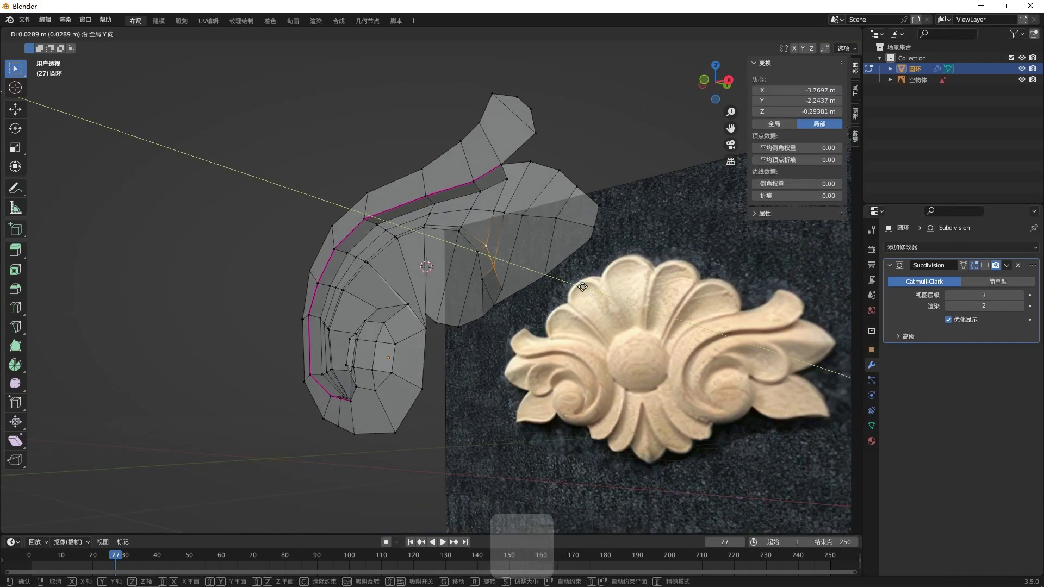
{"action": "left_click", "coordinate": [582, 286]}
- Move the single selected vertex beside the round lobe along Y by about 0.007 m
{"action": "middle_click_drag", "start_coordinate": [583, 287], "coordinate": [582, 246]}
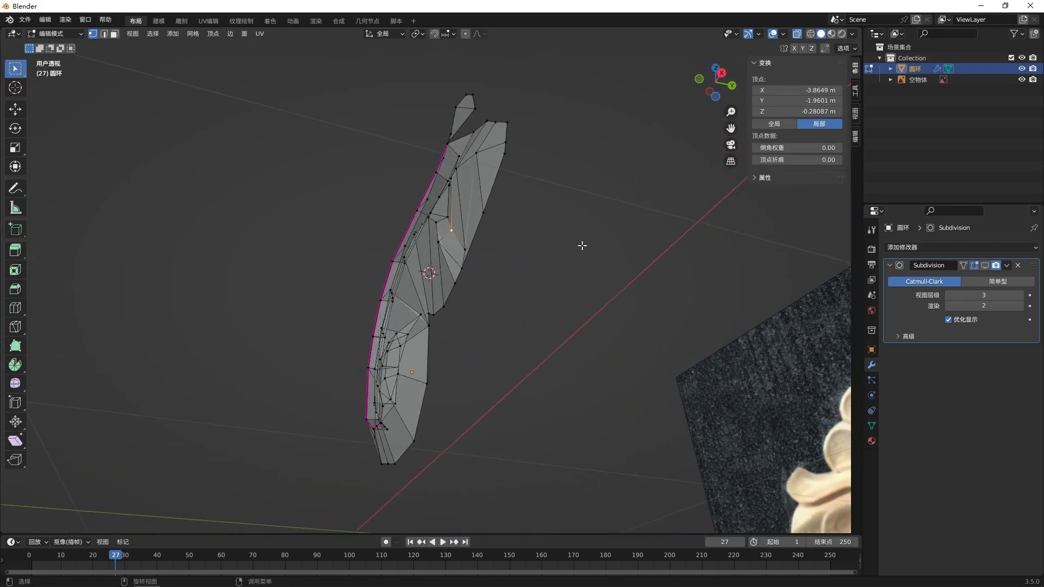
{"action": "key", "text": "g"}
{"action": "key", "text": "y"}
{"action": "left_click", "coordinate": [594, 205]}
{"action": "middle_click_drag", "start_coordinate": [594, 205], "coordinate": [554, 245]}
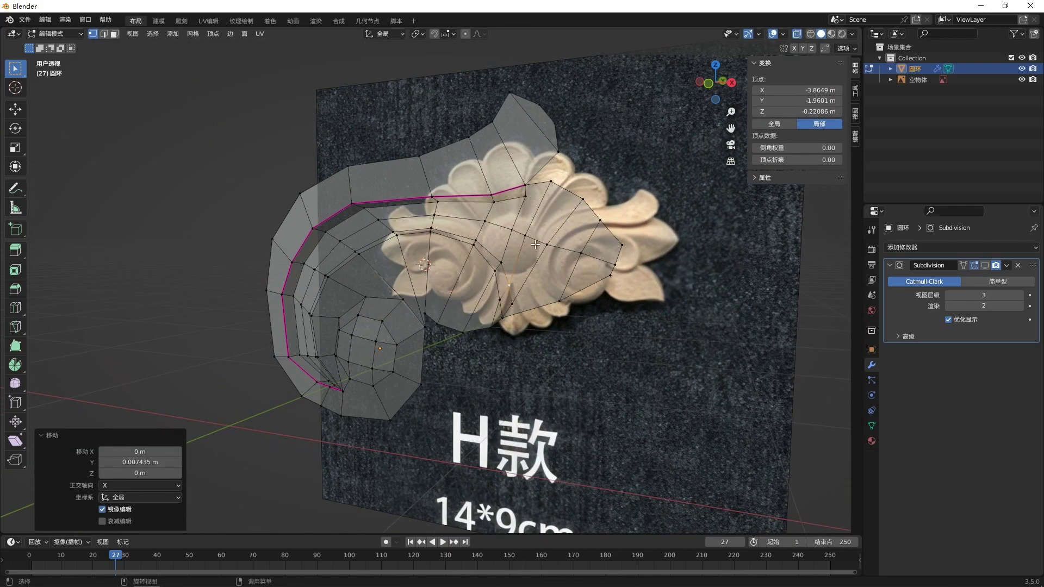
- Move the vertex on the round lobe's upper outer rim along Y
{"action": "left_click", "coordinate": [474, 246]}
{"action": "middle_click_drag", "start_coordinate": [474, 245], "coordinate": [447, 244]}
{"action": "key", "text": "g"}
{"action": "key", "text": "y"}
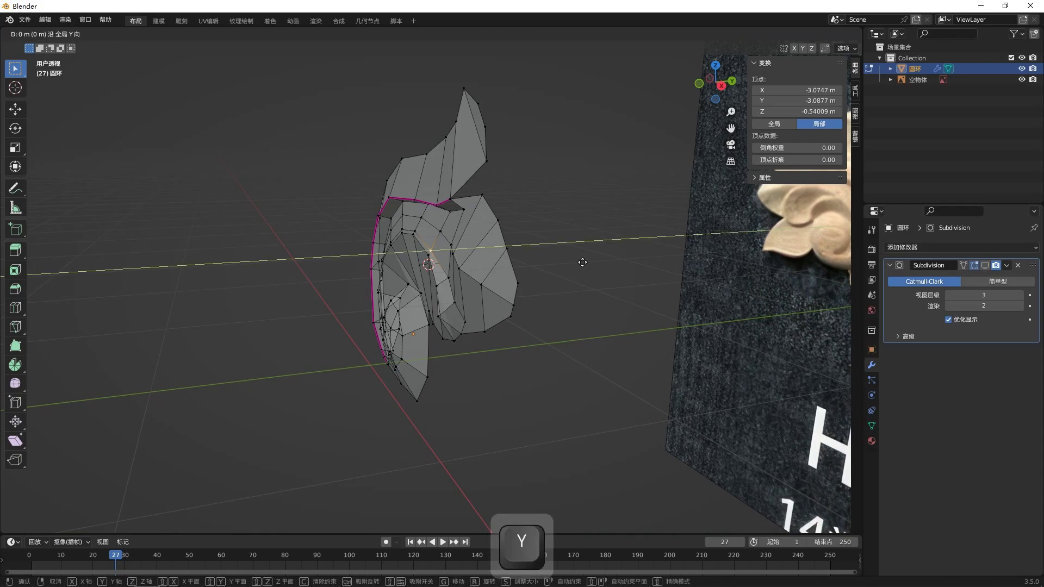
{"action": "left_click", "coordinate": [585, 263]}
- Examine the ornament's relief in Object Mode with the subdivision preview switched on and off
{"action": "middle_click_drag", "start_coordinate": [586, 263], "coordinate": [677, 236]}
{"action": "key", "text": "Tab"}
{"action": "key", "text": "alt+z"}
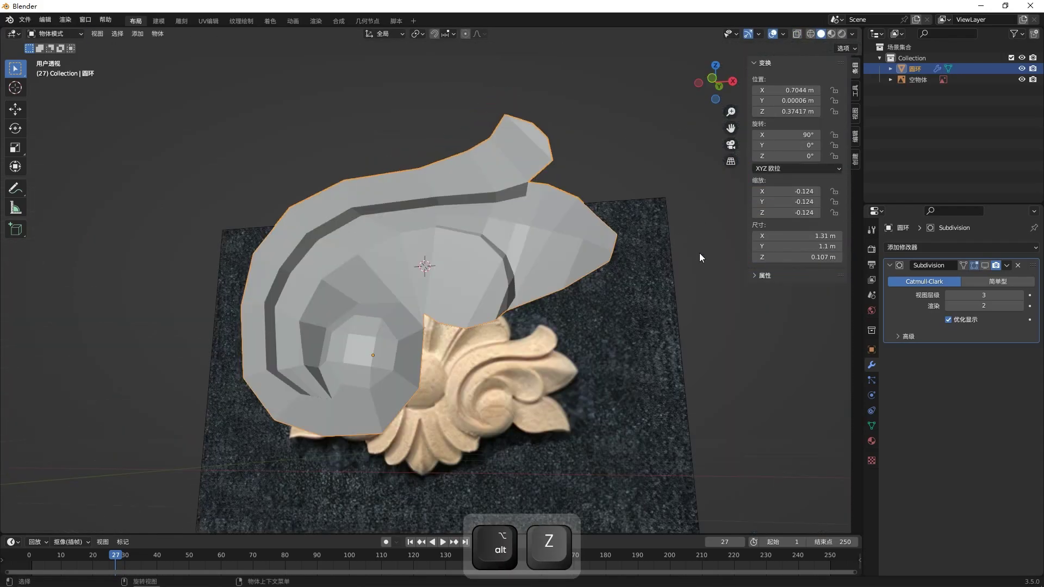
{"action": "left_click", "coordinate": [985, 266]}
{"action": "left_click", "coordinate": [985, 267]}
{"action": "middle_click_drag", "start_coordinate": [724, 302], "coordinate": [771, 307]}
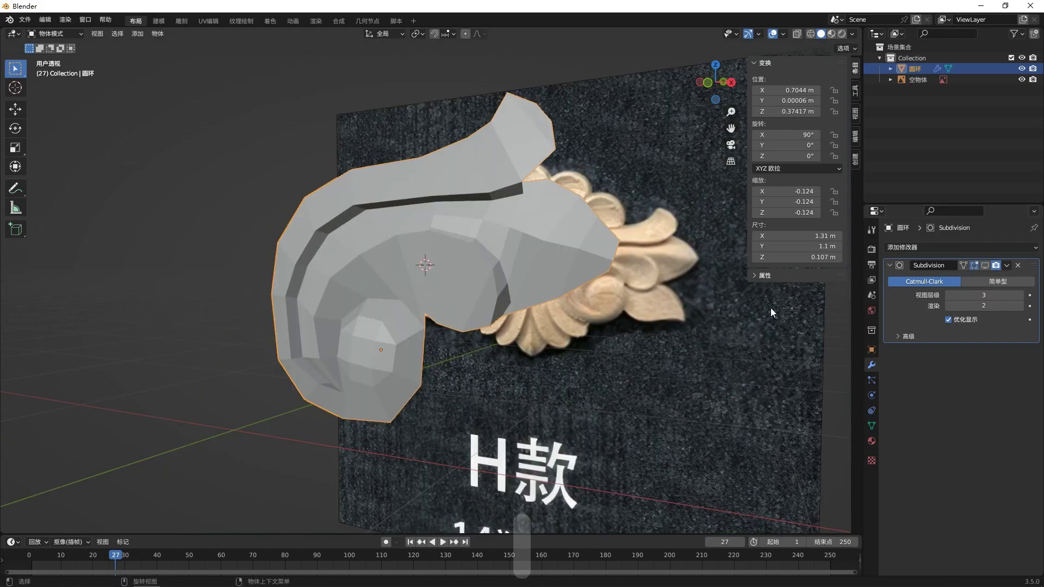
{"action": "key", "text": "KP_1"}
{"action": "left_click", "coordinate": [984, 265]}
{"action": "left_click", "coordinate": [985, 265]}
- Move the vertex at the inner end of the side leaf's midline along Y in Edit Mode
{"action": "key", "text": "Tab"}
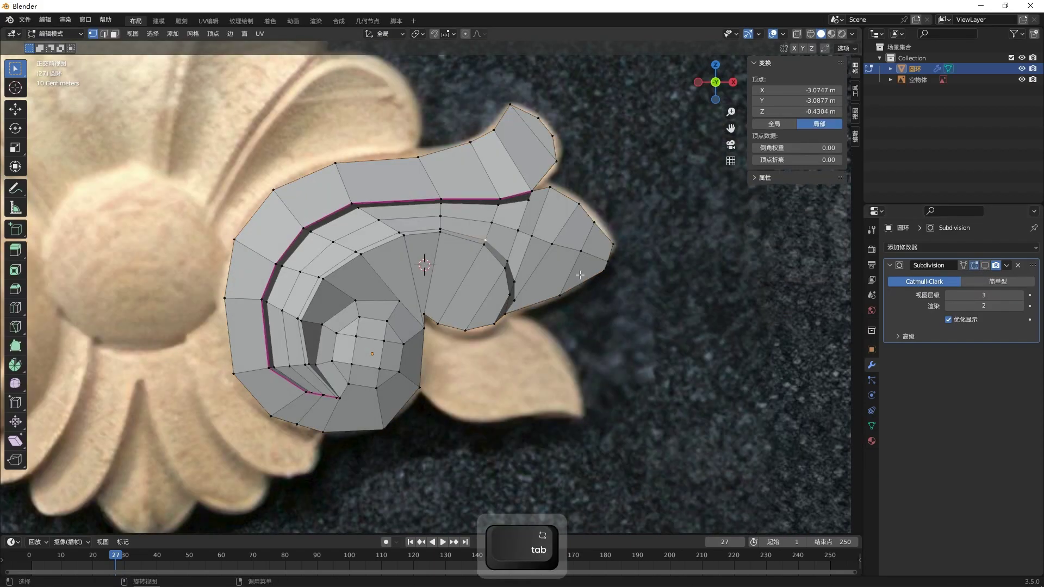
{"action": "left_click", "coordinate": [610, 260], "text": "shift"}
{"action": "left_click", "coordinate": [614, 261], "text": "shift"}
{"action": "left_click", "coordinate": [552, 245], "text": "shift"}
{"action": "left_click", "coordinate": [532, 237], "text": "shift"}
{"action": "left_click", "coordinate": [518, 232], "text": "shift"}
{"action": "middle_click_drag", "start_coordinate": [602, 273], "coordinate": [592, 204]}
{"action": "left_click", "coordinate": [512, 256]}
{"action": "key", "text": "g"}
{"action": "key", "text": "y"}
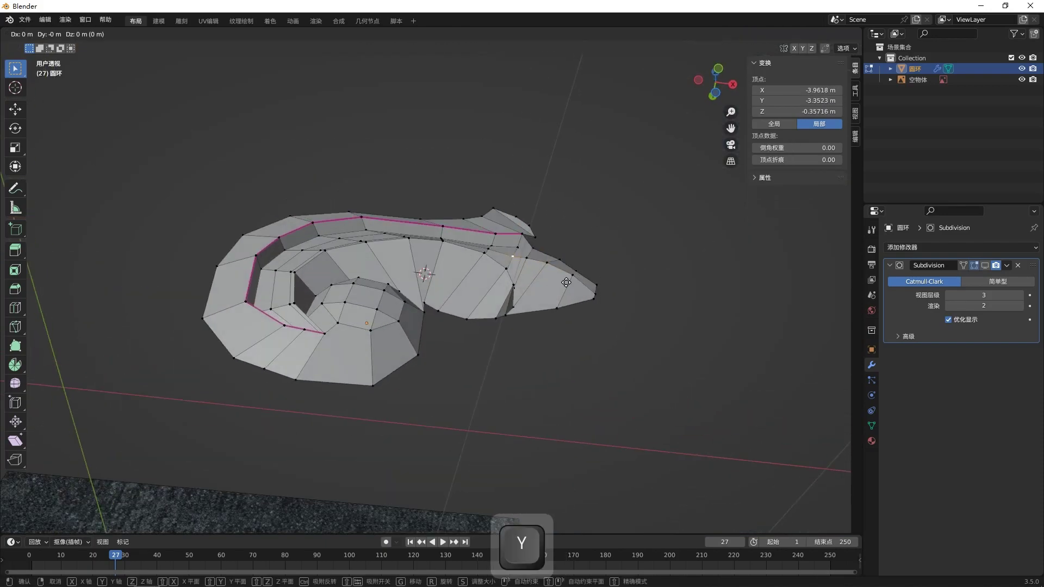
{"action": "left_click", "coordinate": [566, 279]}
- Crease the side leaf's midline edges and check the ridge with the subdivision preview
{"action": "middle_click_drag", "start_coordinate": [636, 266], "coordinate": [639, 287]}
{"action": "left_click", "coordinate": [638, 287]}
{"action": "left_click", "coordinate": [574, 267], "text": "shift"}
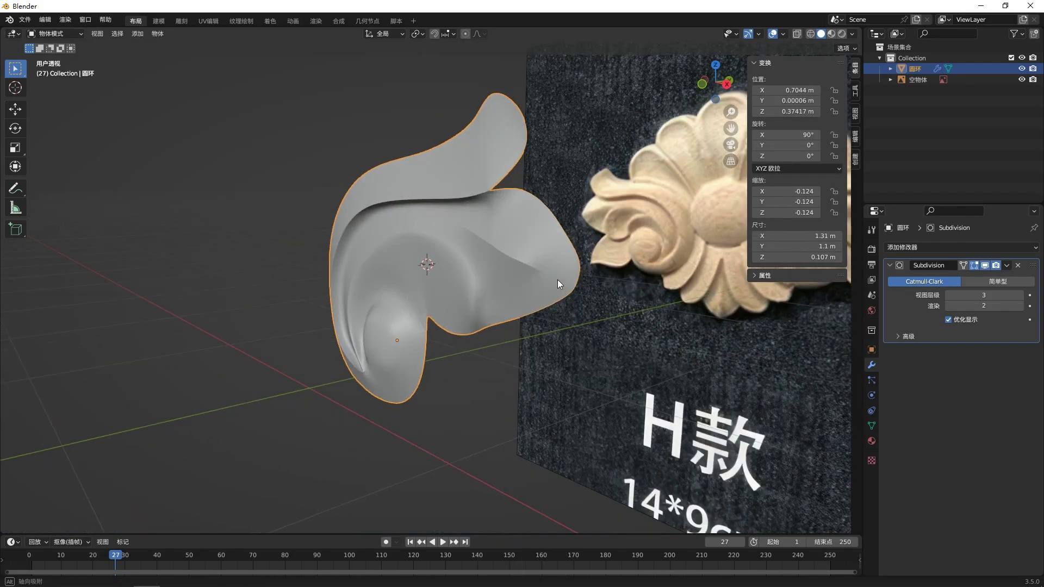
{"action": "middle_click_drag", "start_coordinate": [558, 283], "coordinate": [693, 246]}
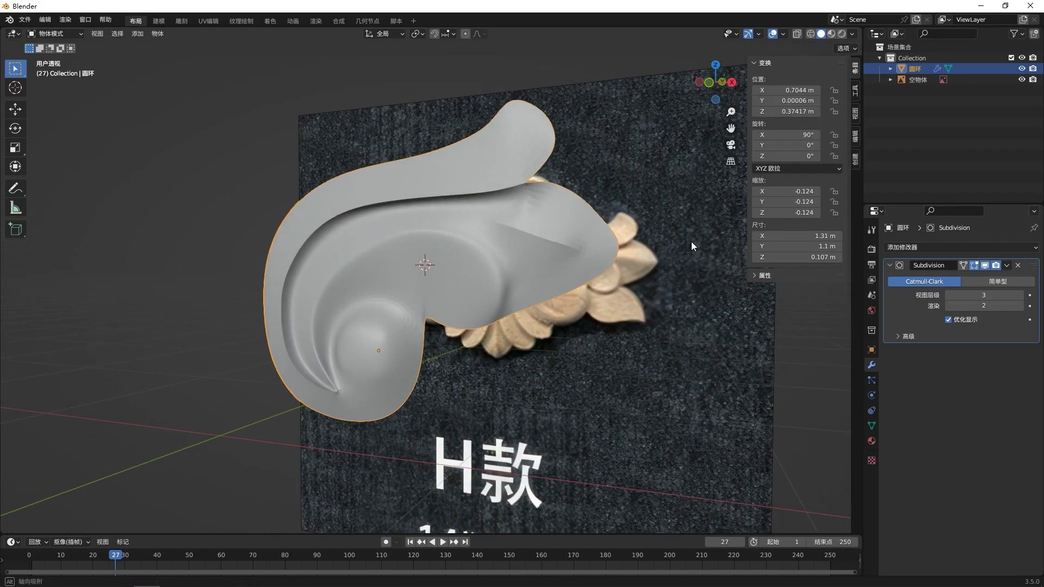
{"action": "left_click", "coordinate": [983, 264]}
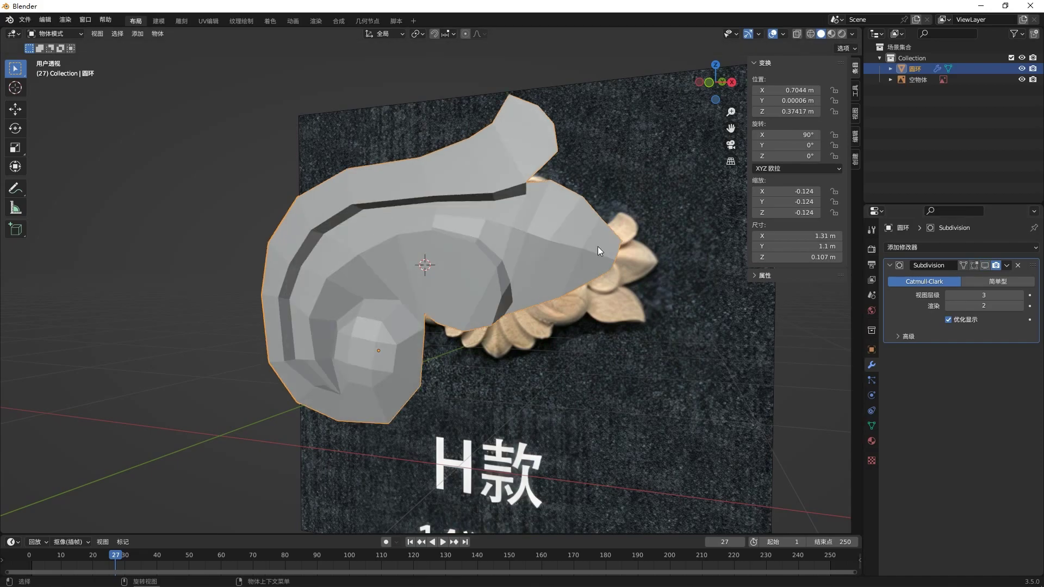
- Reposition the outline vertices below and above the side leaf's tip to fit the reference image
{"action": "key", "text": "Tab"}
{"action": "key", "text": "KP_1"}
{"action": "scroll", "coordinate": [642, 274], "scroll_direction": "up", "scroll_amount": 4}
{"action": "key", "text": "alt+z"}
{"action": "middle_click_drag", "start_coordinate": [702, 296], "coordinate": [619, 300], "text": "shift"}
{"action": "left_click", "coordinate": [656, 272]}
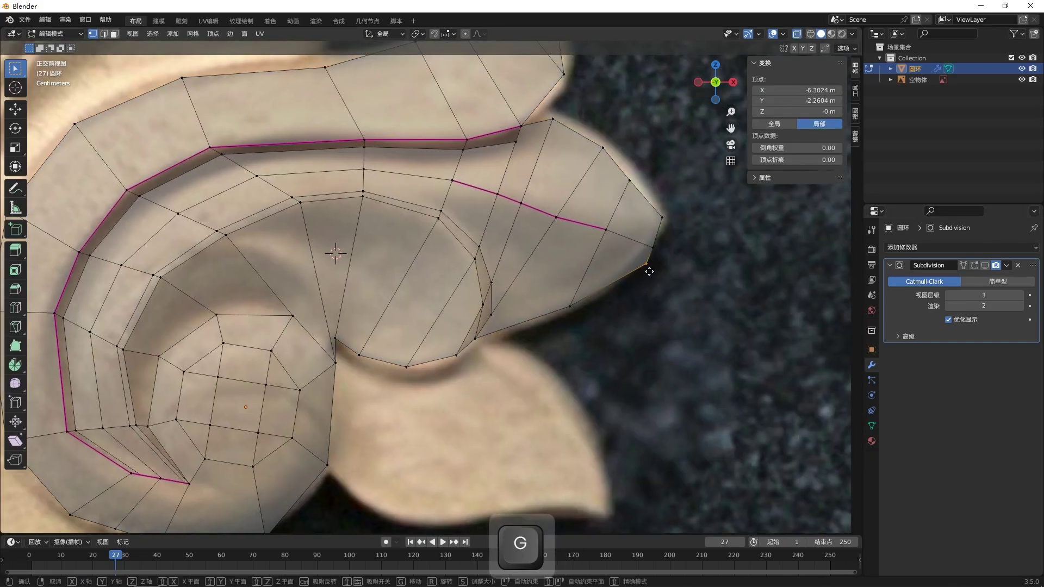
{"action": "left_click", "coordinate": [643, 267]}
{"action": "left_click", "coordinate": [662, 220]}
{"action": "key", "text": "g"}
{"action": "left_click", "coordinate": [650, 217]}
{"action": "left_click", "coordinate": [609, 233]}
- Inspect the side leaf's reshaped tip in Object Mode with the subdivision preview and from the side
{"action": "key", "text": "Tab"}
{"action": "scroll", "coordinate": [707, 279], "scroll_direction": "down", "scroll_amount": 3}
{"action": "key", "text": "alt+z"}
{"action": "left_click", "coordinate": [985, 266]}
{"action": "middle_click_drag", "start_coordinate": [666, 306], "coordinate": [492, 348]}
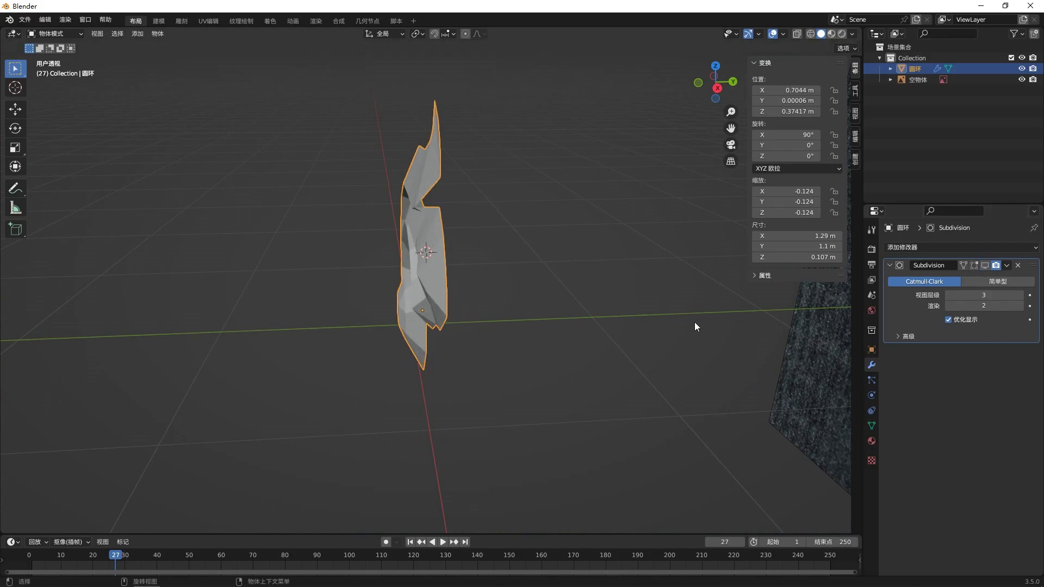
{"action": "key", "text": "KP_1"}
{"action": "key", "text": "Tab"}
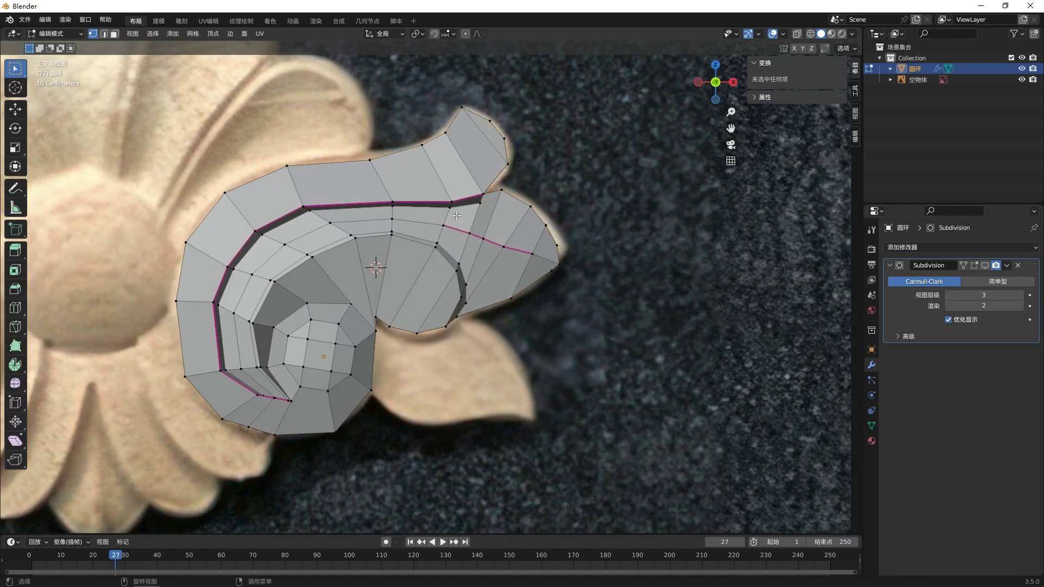
- Crease the inner edge loop running along the round lobe's rim down to the scroll's end
{"action": "scroll", "coordinate": [435, 207], "scroll_direction": "up", "scroll_amount": 3}
{"action": "key", "text": "alt+z"}
{"action": "left_click", "coordinate": [398, 215], "text": "alt"}
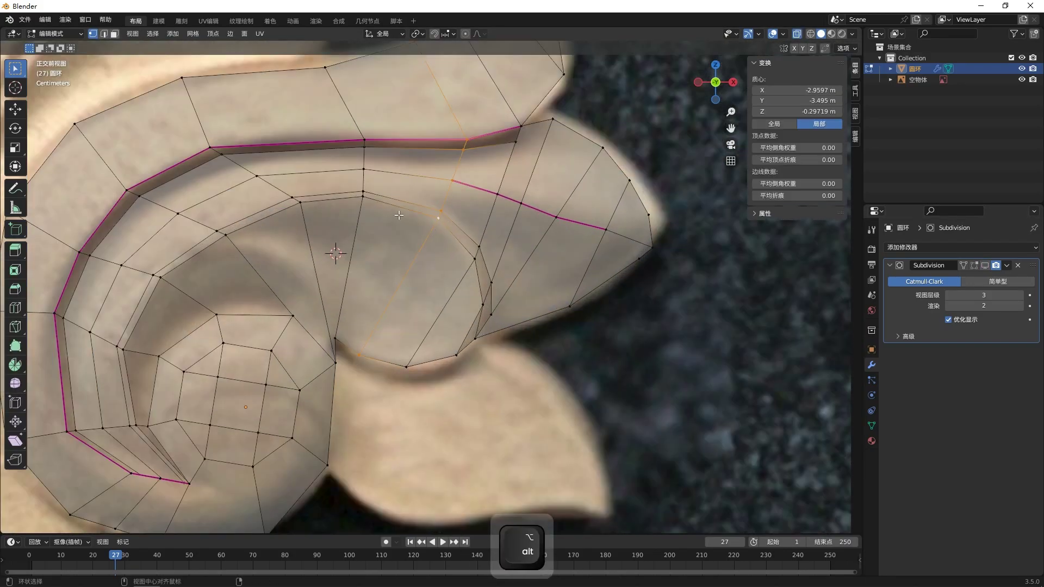
{"action": "left_click", "coordinate": [356, 202], "text": "alt"}
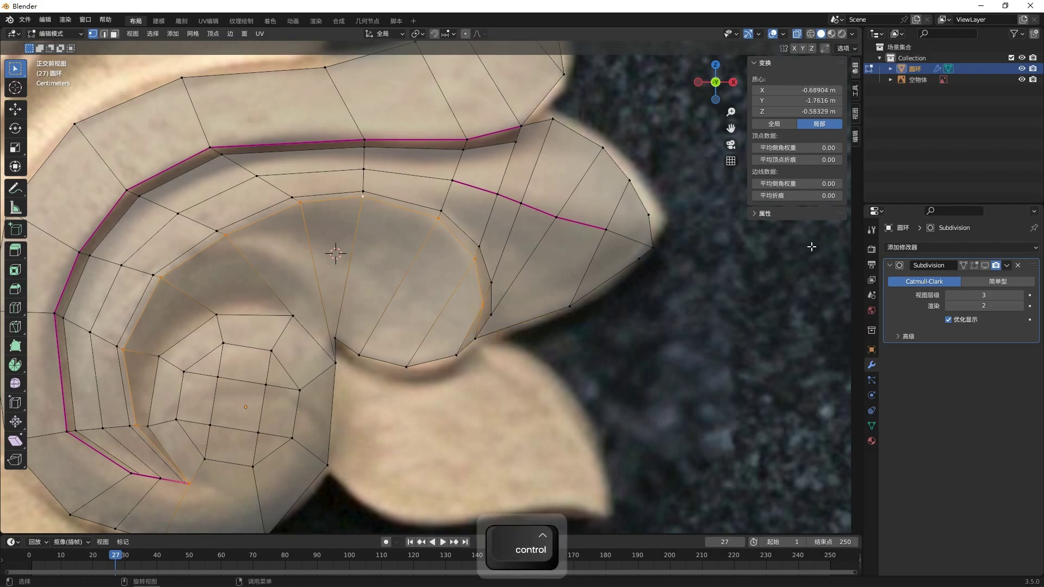
{"action": "key", "text": "Return"}
{"action": "left_click", "coordinate": [784, 362]}
- Examine the lobe's creased rim with the subdivision preview switched on, viewing the relief at an angle
{"action": "key", "text": "Tab"}
{"action": "scroll", "coordinate": [784, 362], "scroll_direction": "down", "scroll_amount": 3}
{"action": "key", "text": "alt+z"}
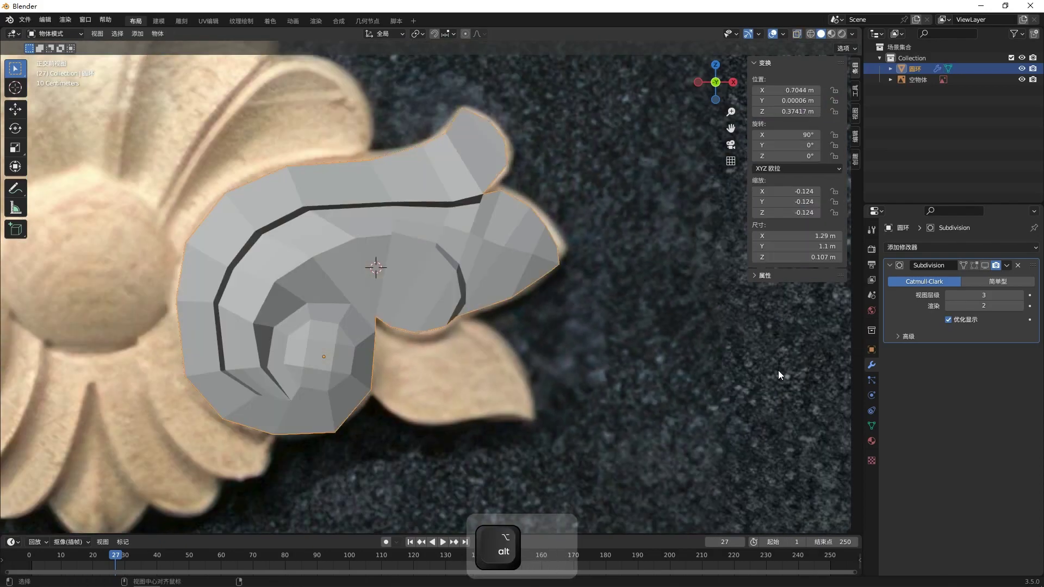
{"action": "left_click", "coordinate": [984, 265]}
{"action": "left_click", "coordinate": [682, 369]}
{"action": "middle_click_drag", "start_coordinate": [681, 369], "coordinate": [648, 314]}
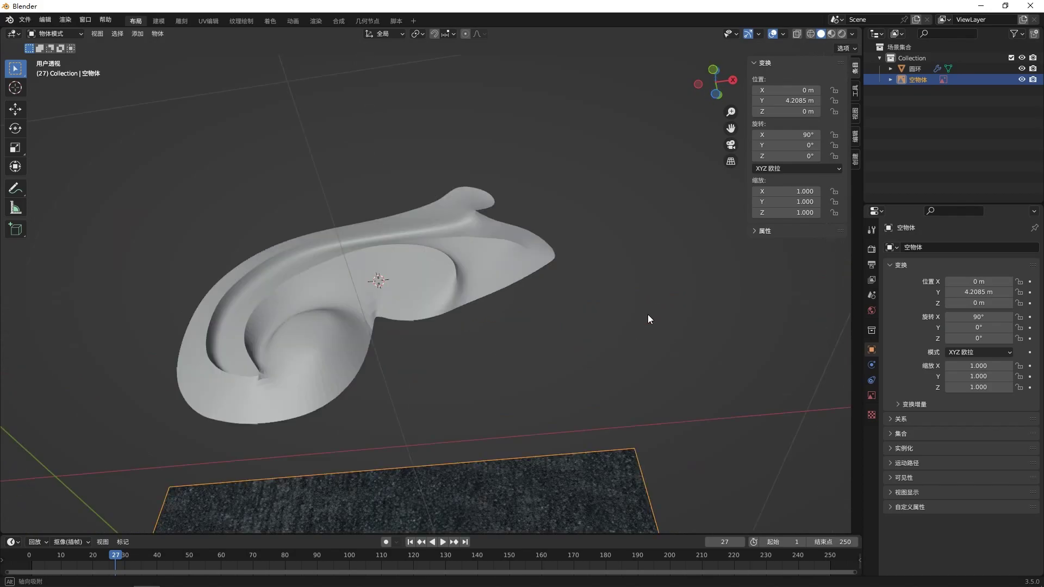
{"action": "key", "text": "KP_1"}
{"action": "key", "text": "alt+z"}
{"action": "key", "text": "alt+z"}
{"action": "left_click", "coordinate": [390, 322]}
{"action": "key", "text": "Tab"}
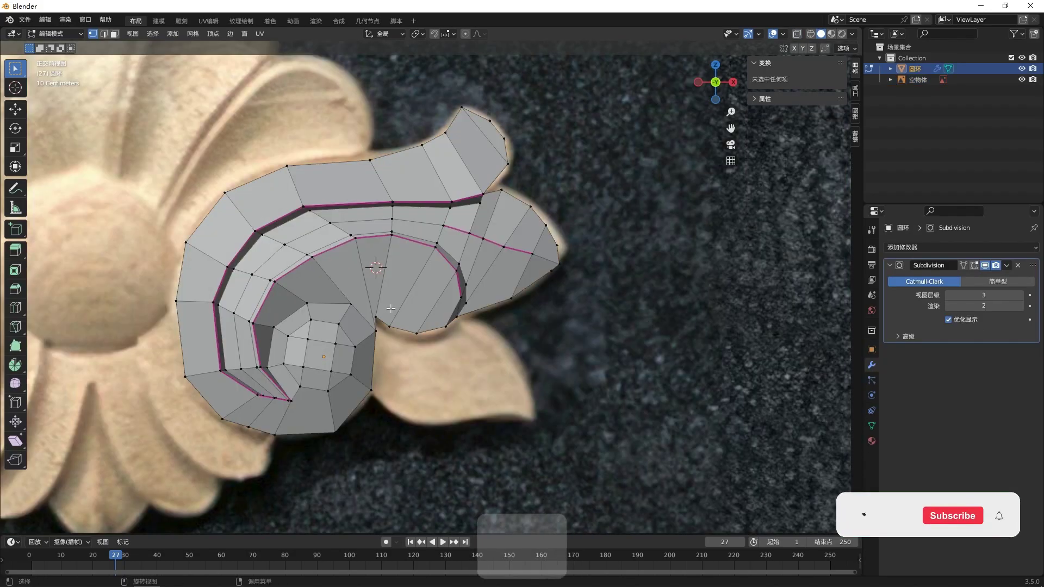
- Try extruding the ornament's open outline along Y towards the reference image and undo it
{"action": "scroll", "coordinate": [389, 321], "scroll_direction": "up", "scroll_amount": 2}
{"action": "key", "text": "alt+z"}
{"action": "key", "text": "alt+z"}
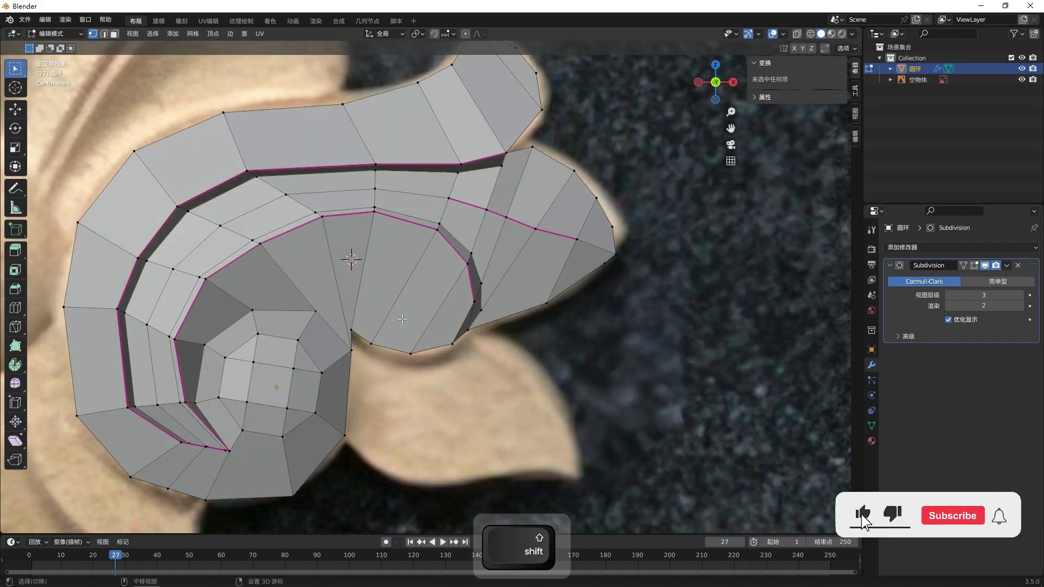
{"action": "middle_click_drag", "start_coordinate": [403, 319], "coordinate": [420, 272]}
{"action": "left_click", "coordinate": [426, 333], "text": "alt"}
{"action": "middle_click_drag", "start_coordinate": [555, 294], "coordinate": [588, 338]}
{"action": "key", "text": "alt+z"}
{"action": "middle_click_drag", "start_coordinate": [636, 244], "coordinate": [585, 280]}
{"action": "key", "text": "e"}
{"action": "key", "text": "y"}
{"action": "left_click", "coordinate": [559, 287]}
{"action": "key", "text": "ctrl+z"}
- Extrude the ornament's outline along Y by about 0.07 m and check the gap at the side leaf's tip
{"action": "key", "text": "e"}
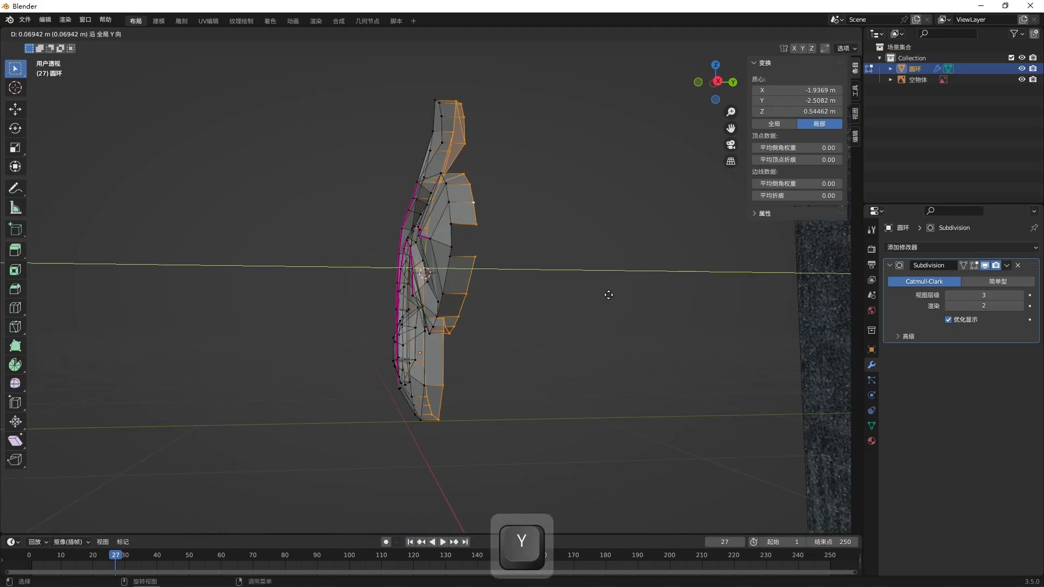
{"action": "left_click", "coordinate": [614, 297]}
{"action": "middle_click_drag", "start_coordinate": [523, 266], "coordinate": [549, 261]}
{"action": "key", "text": "Tab"}
{"action": "key", "text": "Tab"}
{"action": "left_click", "coordinate": [494, 255]}
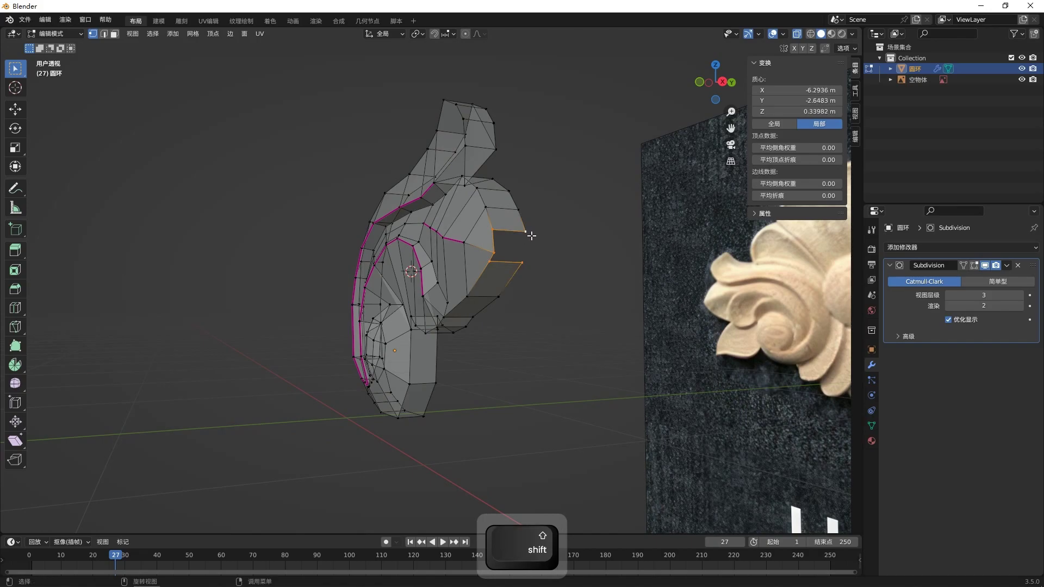
{"action": "middle_click_drag", "start_coordinate": [532, 236], "coordinate": [576, 240]}
{"action": "key", "text": "Tab"}
- Undo the outline extrusion so only the original relief surface is left
{"action": "key", "text": "ctrl+z"}
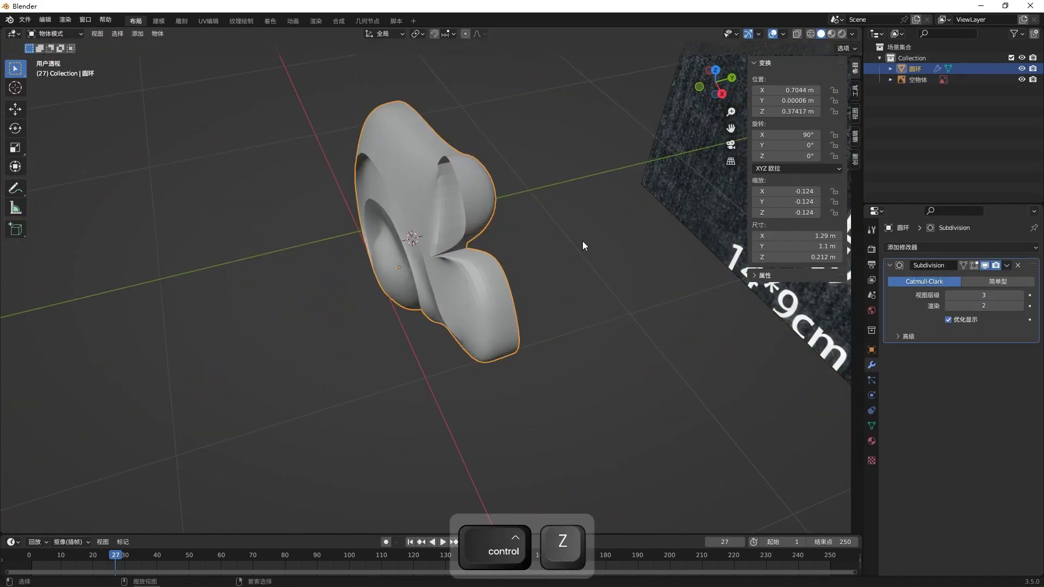
{"action": "key", "text": "ctrl+z"}
{"action": "key", "text": "ctrl+z"}
{"action": "key", "text": "ctrl+z"}
{"action": "middle_click_drag", "start_coordinate": [588, 247], "coordinate": [561, 242]}
{"action": "key", "text": "ctrl+z"}
{"action": "key", "text": "ctrl+z"}
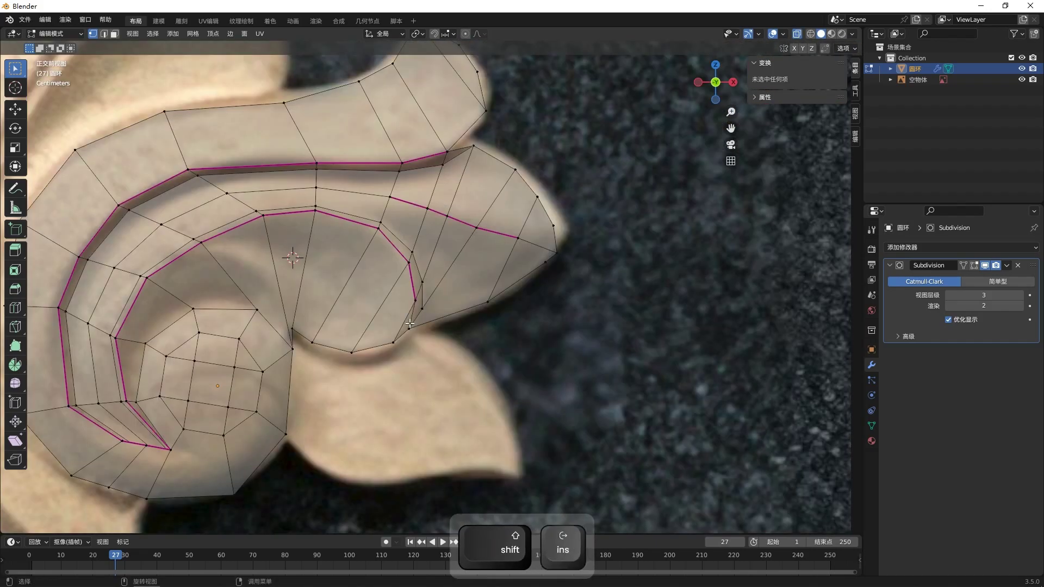
- Slide the vertex where lobe and side leaf meet along the leaf's lower outline and connect it to the vertex above
{"action": "left_click", "coordinate": [409, 324]}
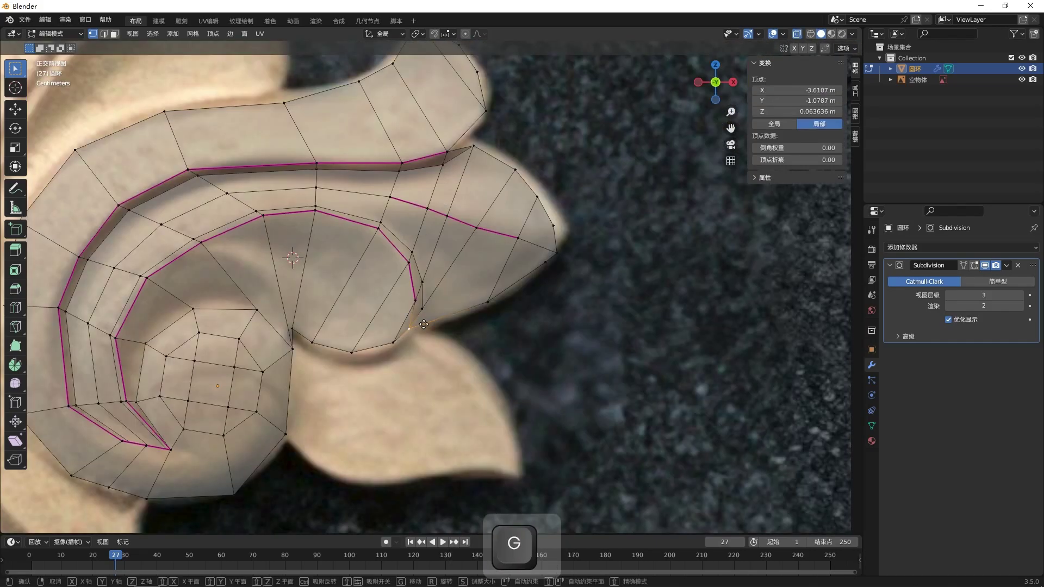
{"action": "left_click", "coordinate": [430, 324]}
{"action": "key", "text": "ctrl+z"}
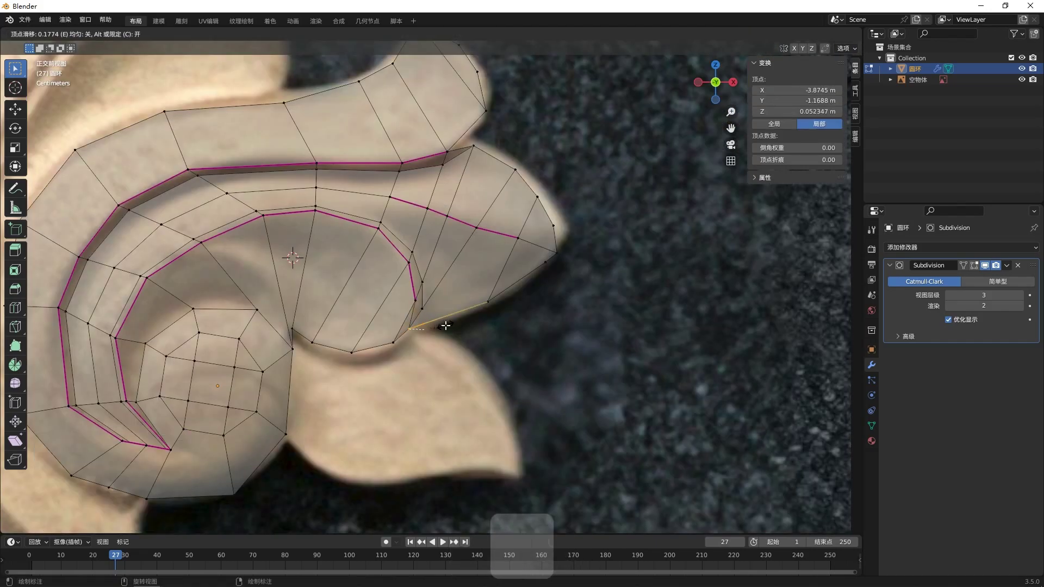
{"action": "left_click", "coordinate": [423, 319]}
{"action": "key", "text": "j"}
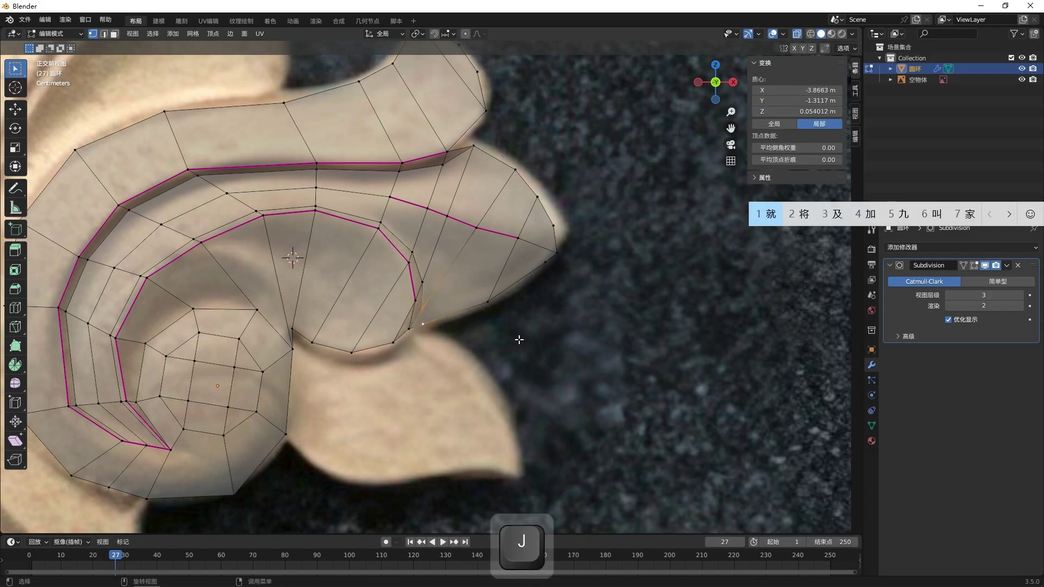
- Move the round lobe's lower outline vertices along Y by about -0.05 m
{"action": "middle_click_drag", "start_coordinate": [567, 337], "coordinate": [451, 351]}
{"action": "left_click", "coordinate": [372, 365], "text": "shift"}
{"action": "left_click", "coordinate": [344, 366], "text": "shift"}
{"action": "middle_click_drag", "start_coordinate": [595, 409], "coordinate": [626, 411]}
{"action": "middle_click_drag", "start_coordinate": [382, 336], "coordinate": [377, 367]}
{"action": "key", "text": "KP_1"}
{"action": "scroll", "coordinate": [377, 367], "scroll_direction": "down", "scroll_amount": 3}
{"action": "key", "text": "y"}
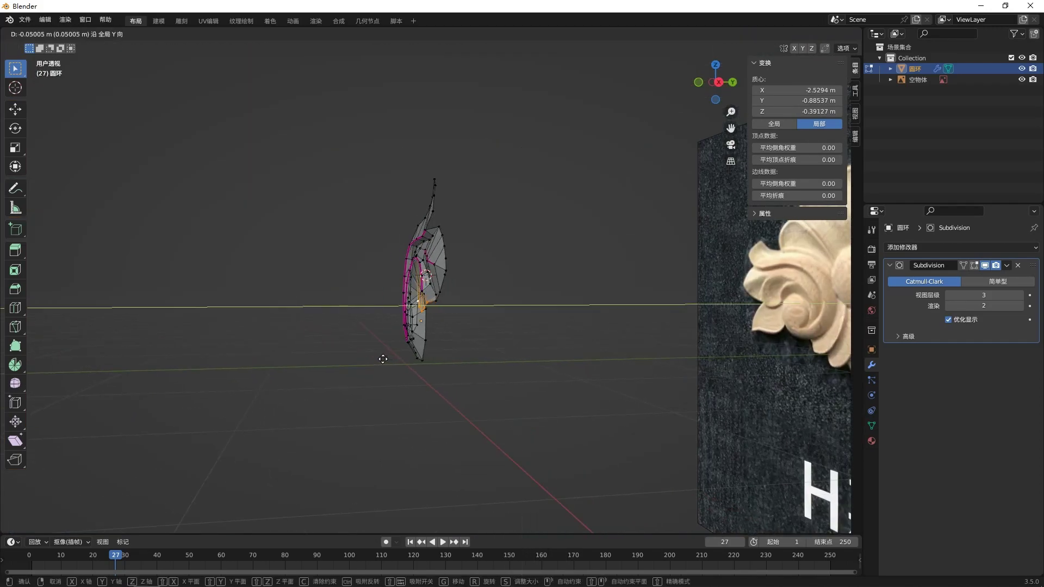
{"action": "left_click", "coordinate": [380, 358]}
{"action": "middle_click_drag", "start_coordinate": [464, 349], "coordinate": [550, 353]}
{"action": "left_click", "coordinate": [447, 355]}
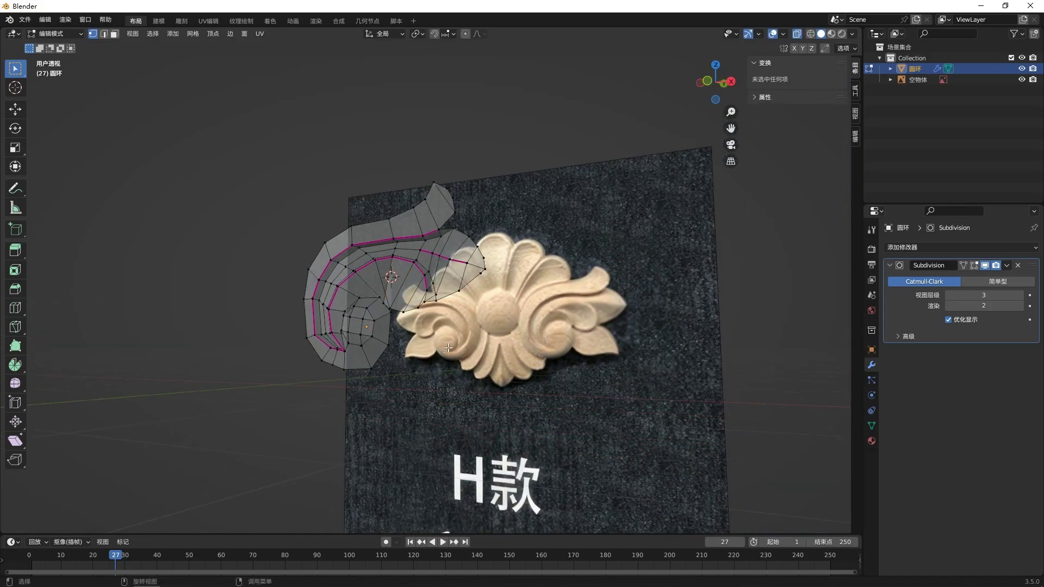
- Insert an edge loop inside the round lobe close to its creased rim
{"action": "middle_click_drag", "start_coordinate": [455, 344], "coordinate": [475, 345]}
{"action": "scroll", "coordinate": [476, 345], "scroll_direction": "up", "scroll_amount": 4}
{"action": "key", "text": "KP_1"}
{"action": "middle_click_drag", "start_coordinate": [325, 352], "coordinate": [352, 337]}
{"action": "left_click", "coordinate": [369, 272]}
{"action": "left_click", "coordinate": [376, 226]}
{"action": "left_click", "coordinate": [542, 313]}
{"action": "middle_click_drag", "start_coordinate": [542, 315], "coordinate": [552, 342]}
{"action": "key", "text": "KP_1"}
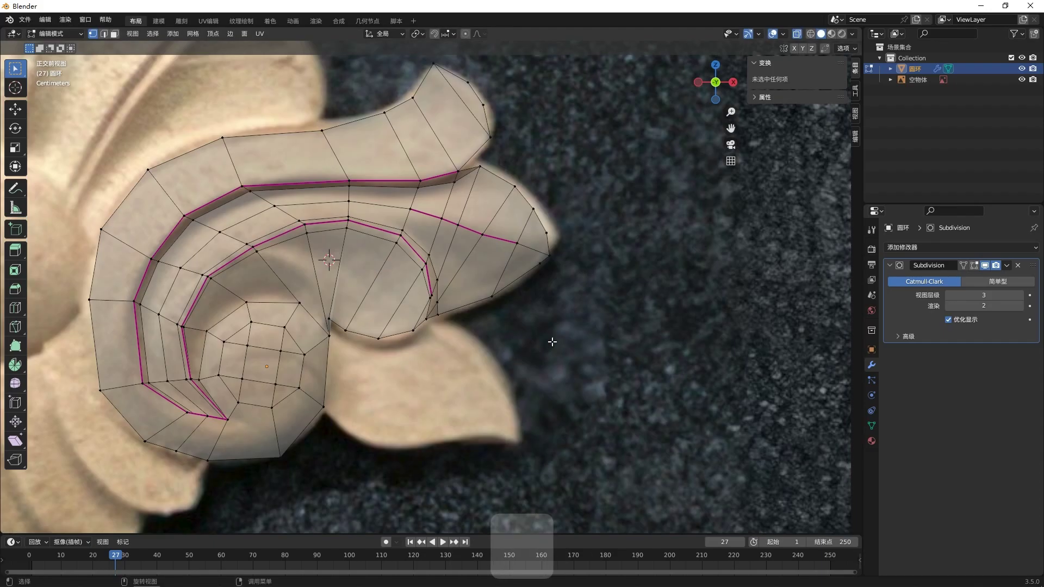
- Try moving the round lobe's inner edge loop along Y and undo the move
{"action": "left_click", "coordinate": [406, 258], "text": "alt"}
{"action": "middle_click_drag", "start_coordinate": [638, 345], "coordinate": [543, 322]}
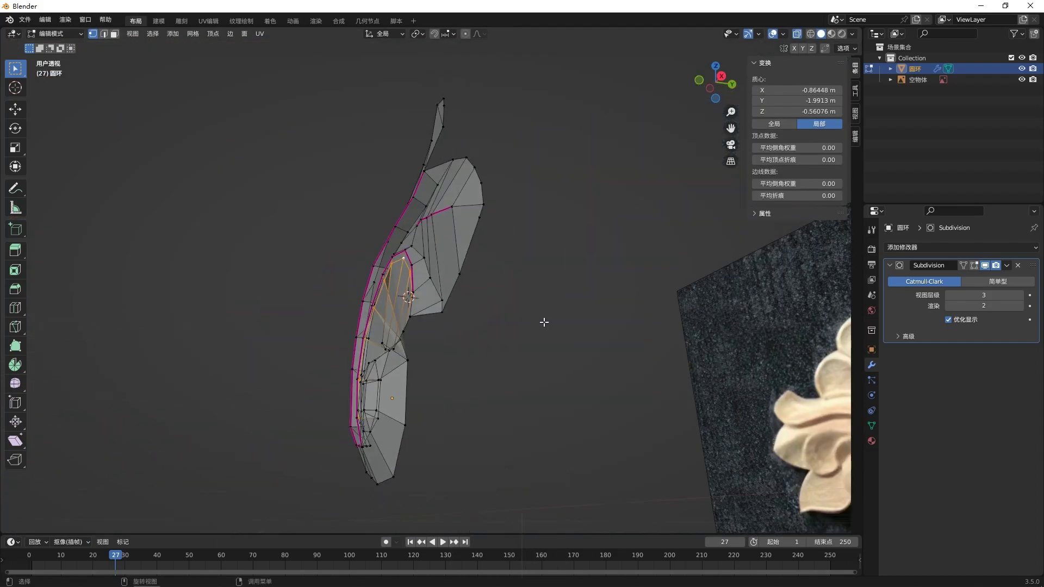
{"action": "key", "text": "g"}
{"action": "key", "text": "y"}
{"action": "left_click", "coordinate": [548, 322]}
{"action": "key", "text": "ctrl+z"}
{"action": "key", "text": "ctrl+z"}
{"action": "key", "text": "ctrl+z"}
{"action": "key", "text": "ctrl+z"}
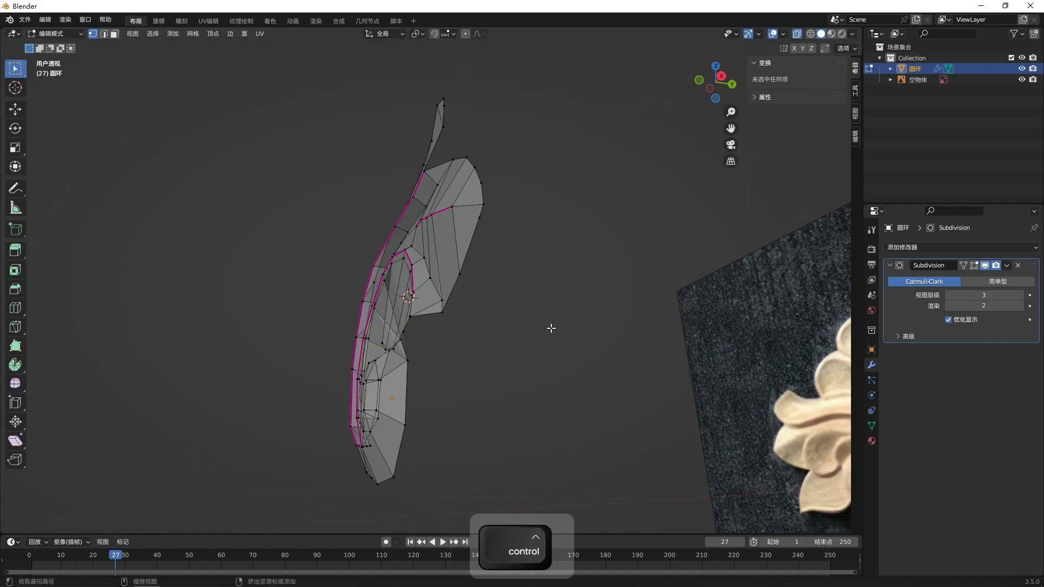
- Try adding another edge loop to the relief and moving the selected loop along Y, and undo these edits
{"action": "middle_click_drag", "start_coordinate": [552, 329], "coordinate": [607, 338]}
{"action": "key", "text": "ctrl+e"}
{"action": "key", "text": "Escape"}
{"action": "key", "text": "ctrl+r"}
{"action": "left_click", "coordinate": [350, 290]}
{"action": "right_click", "coordinate": [352, 290]}
{"action": "left_click_drag", "start_coordinate": [389, 304], "coordinate": [402, 309]}
{"action": "left_click", "coordinate": [414, 306], "text": "alt"}
{"action": "middle_click_drag", "start_coordinate": [571, 358], "coordinate": [612, 350]}
{"action": "key", "text": "g"}
{"action": "key", "text": "y"}
{"action": "right_click", "coordinate": [549, 346]}
{"action": "key", "text": "ctrl+z"}
{"action": "key", "text": "ctrl+z"}
{"action": "key", "text": "ctrl+z"}
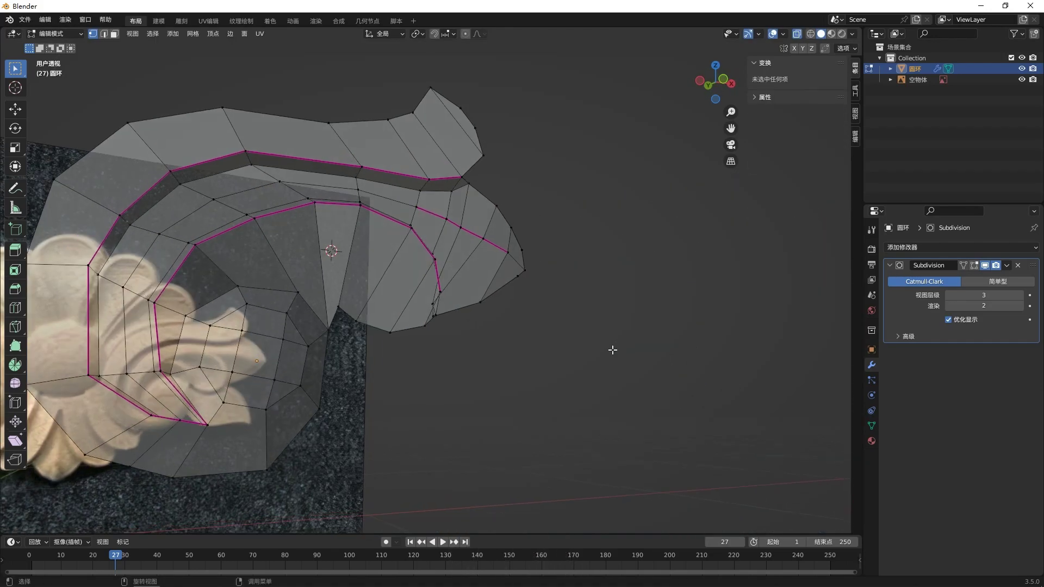
- Adjust the vertex in the notch between the ball and the round lobe, and return to object mode
{"action": "key", "text": "KP_1"}
{"action": "key", "text": "Tab"}
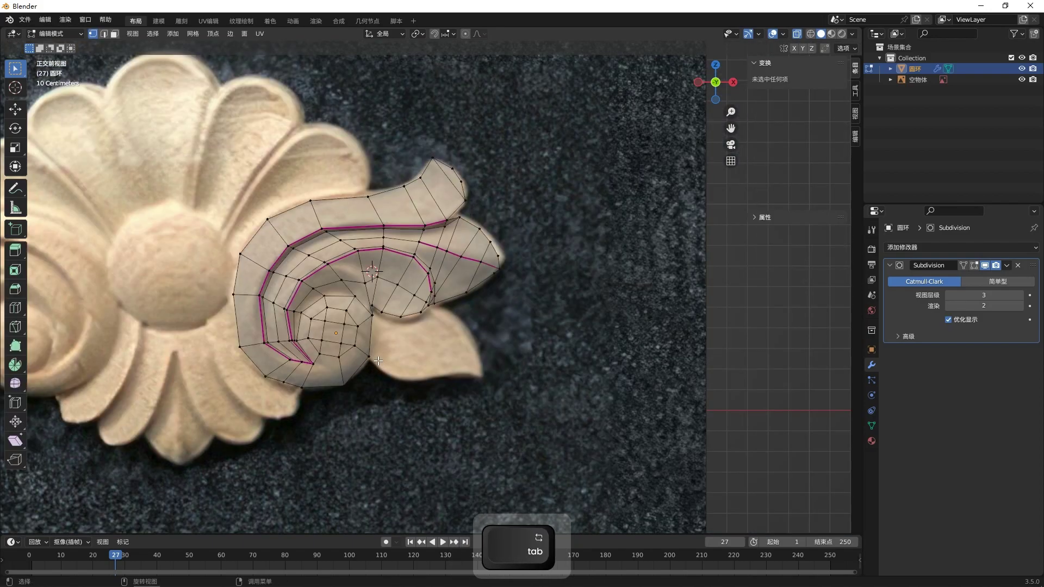
{"action": "scroll", "coordinate": [322, 388], "scroll_direction": "up", "scroll_amount": 3}
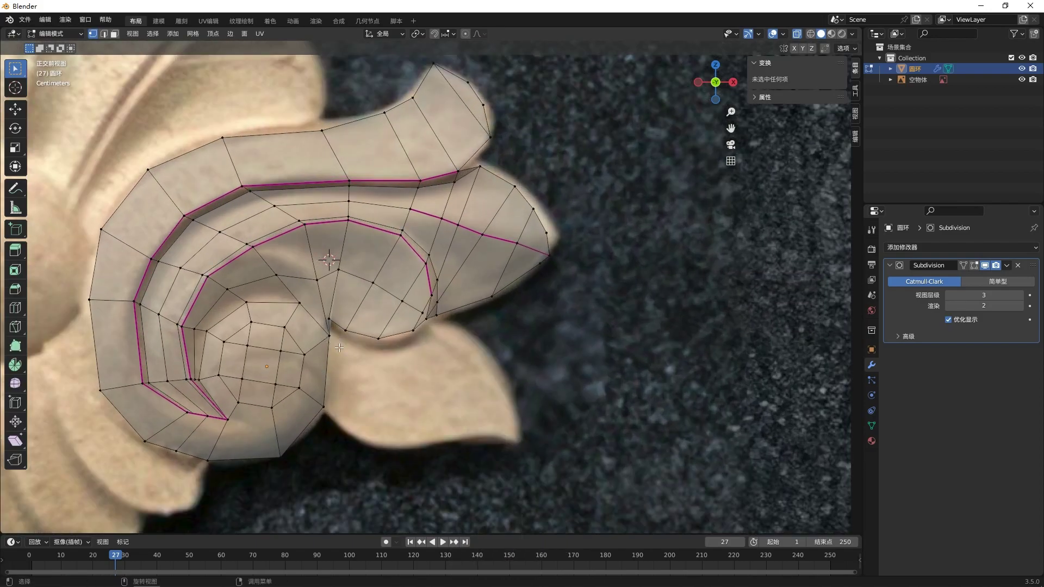
{"action": "left_click_drag", "start_coordinate": [322, 336], "coordinate": [339, 346]}
{"action": "left_click", "coordinate": [341, 363]}
{"action": "left_click", "coordinate": [612, 388]}
{"action": "key", "text": "Tab"}
{"action": "scroll", "coordinate": [612, 387], "scroll_direction": "down", "scroll_amount": 9}
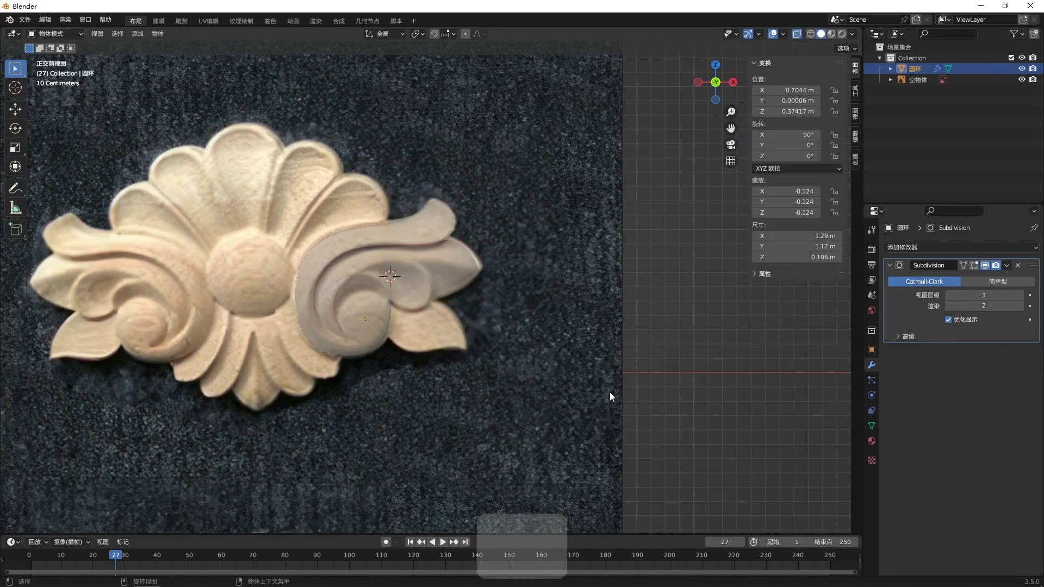
- Add a mesh plane at the 3D cursor and rotate it 90° about X for modelling the lower leaf
{"action": "key", "text": "alt+z"}
{"action": "scroll", "coordinate": [468, 309], "scroll_direction": "up", "scroll_amount": 3}
{"action": "middle_click_drag", "start_coordinate": [468, 284], "coordinate": [504, 305], "text": "shift"}
{"action": "key", "text": "shift+a"}
{"action": "mouse_move", "coordinate": [503, 306]}
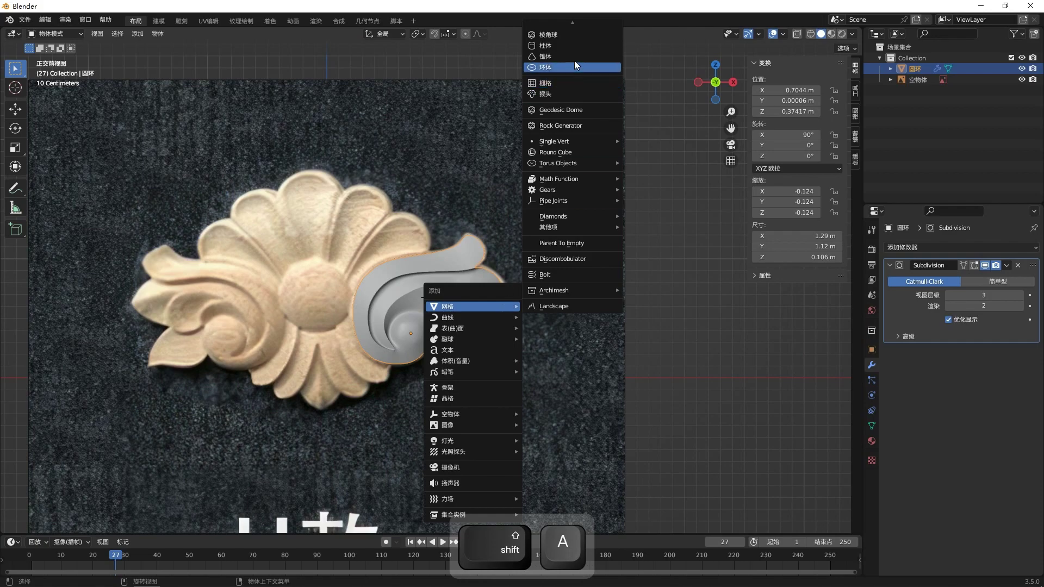
{"action": "left_click", "coordinate": [575, 31]}
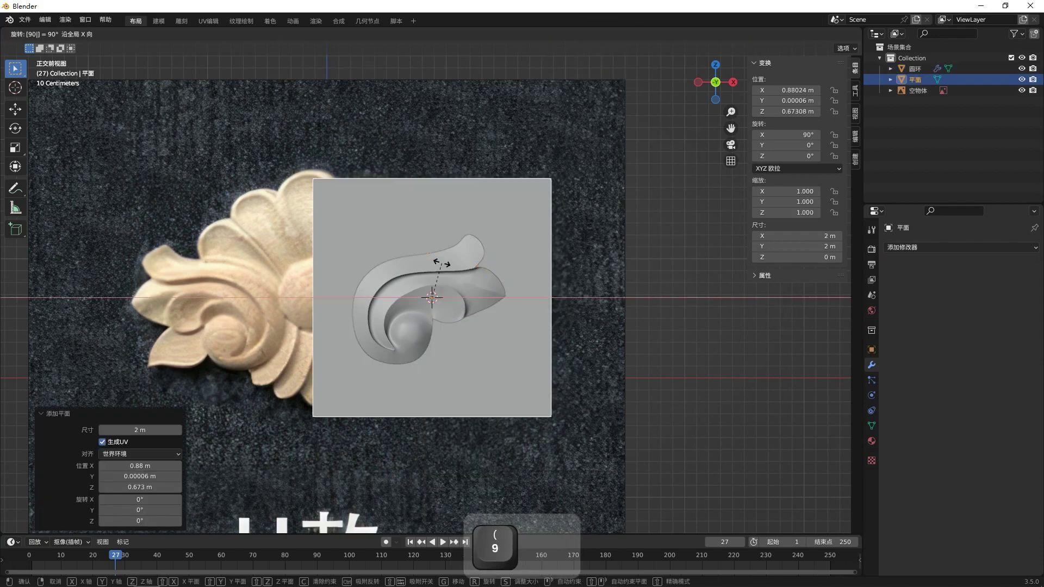
- Delete the new plane's vertices in edit mode except for one corner vertex
{"action": "key", "text": "Tab"}
{"action": "key", "text": "x"}
{"action": "left_click", "coordinate": [632, 446]}
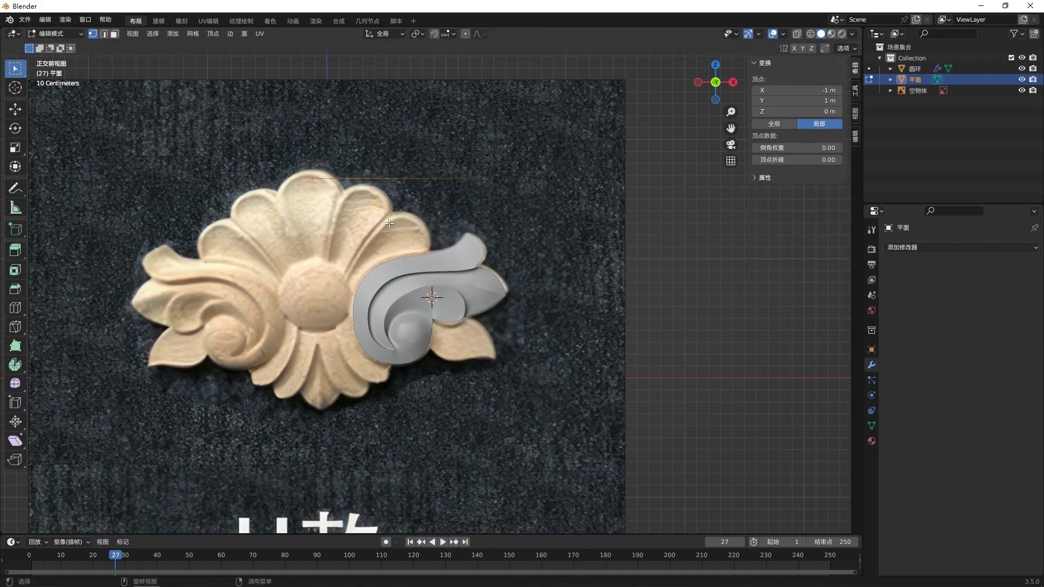
{"action": "left_click", "coordinate": [427, 249]}
{"action": "key", "text": "ctrl+z"}
{"action": "key", "text": "x"}
{"action": "left_click", "coordinate": [426, 250]}
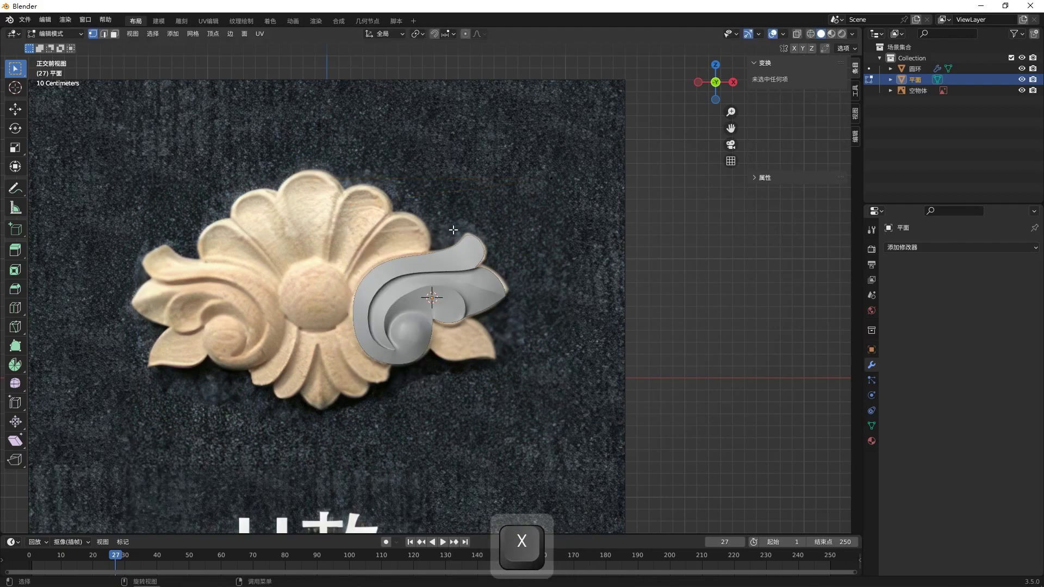
- Move the remaining vertex onto the lower outline of the reference's bottom-right leaf
{"action": "scroll", "coordinate": [505, 190], "scroll_direction": "up", "scroll_amount": 1}
{"action": "scroll", "coordinate": [524, 210], "scroll_direction": "down", "scroll_amount": 4}
{"action": "left_click", "coordinate": [500, 229]}
{"action": "key", "text": "g"}
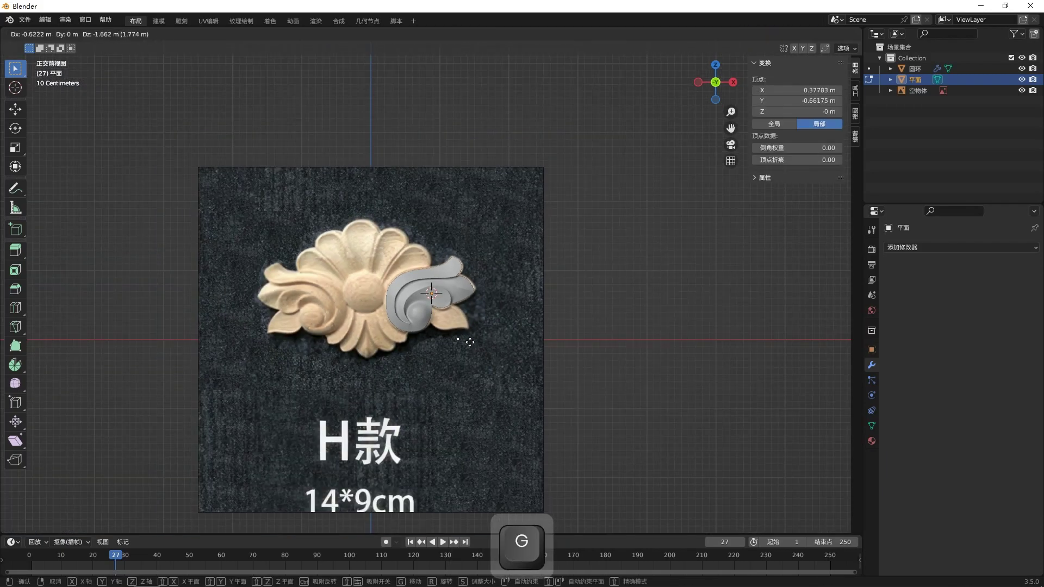
{"action": "left_click", "coordinate": [470, 342]}
{"action": "scroll", "coordinate": [470, 342], "scroll_direction": "up", "scroll_amount": 8}
{"action": "key", "text": "g"}
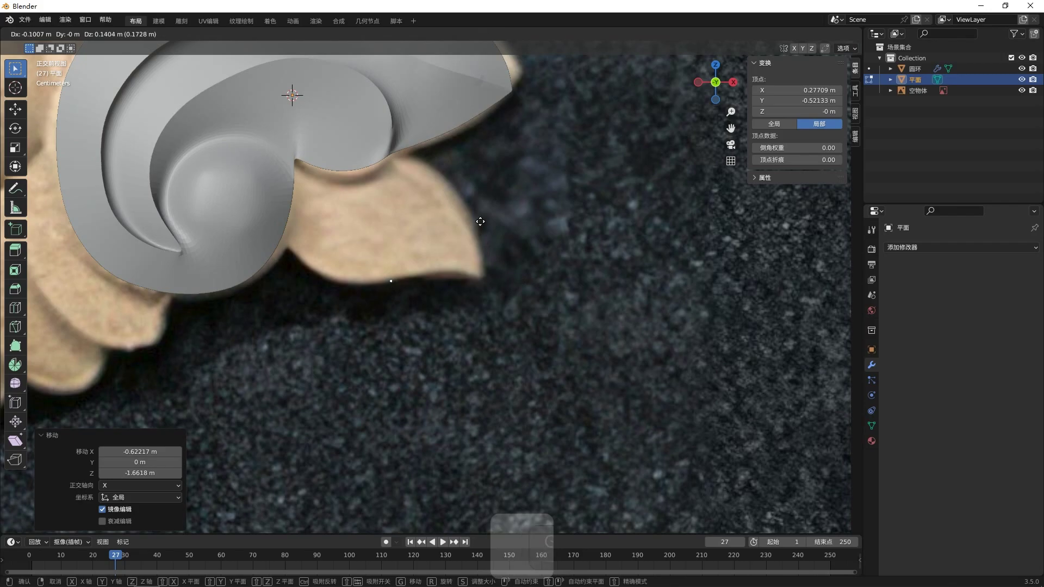
{"action": "left_click", "coordinate": [480, 220]}
- Trace the lower leaf's outline with extruded vertices, running under the ball and lobe, and fill it with faces between opposite vertices
{"action": "right_click", "coordinate": [432, 273], "text": "ctrl"}
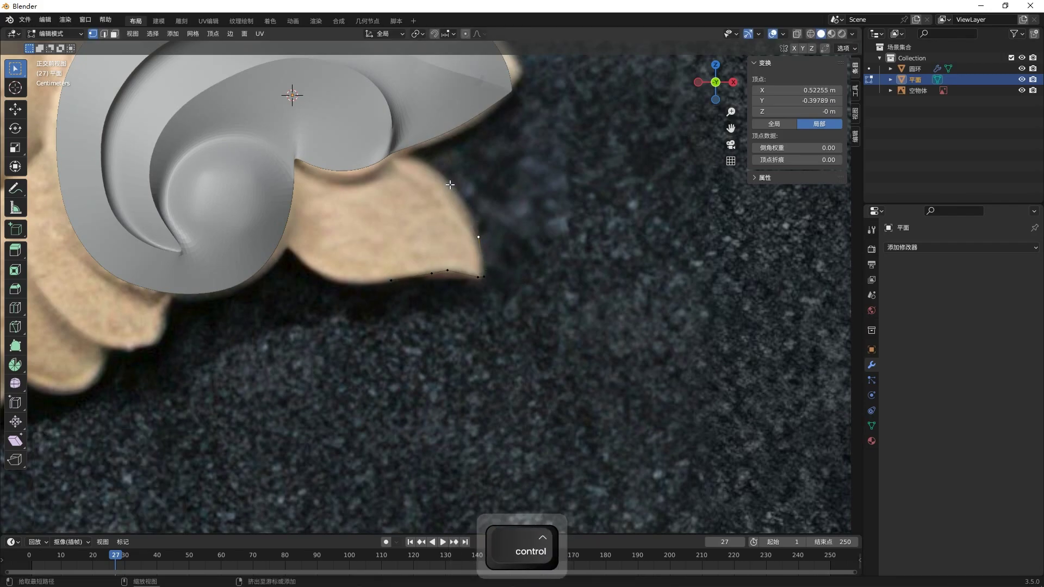
{"action": "scroll", "coordinate": [540, 214], "scroll_direction": "down", "scroll_amount": 5}
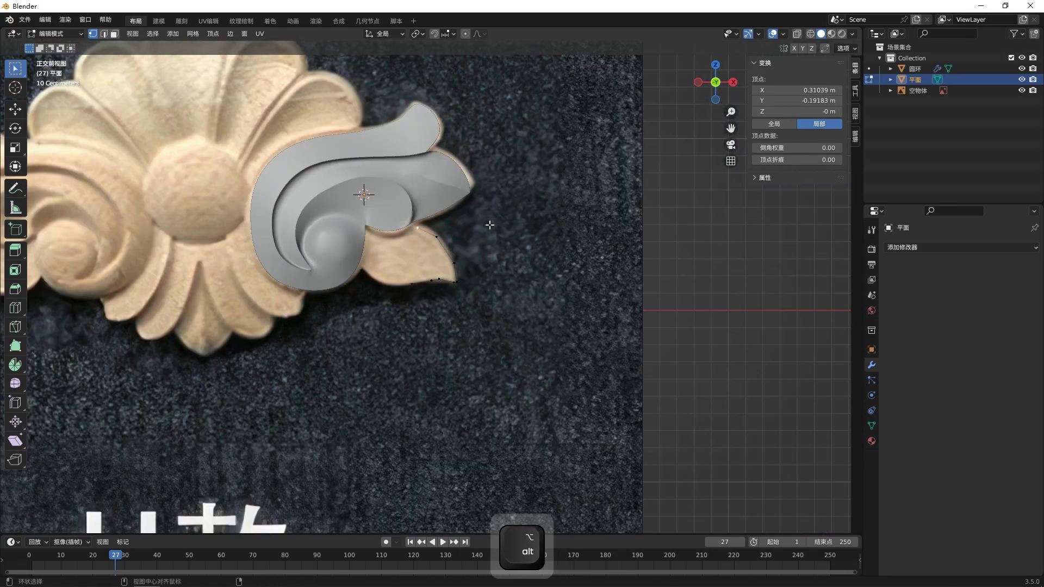
{"action": "key", "text": "alt+z"}
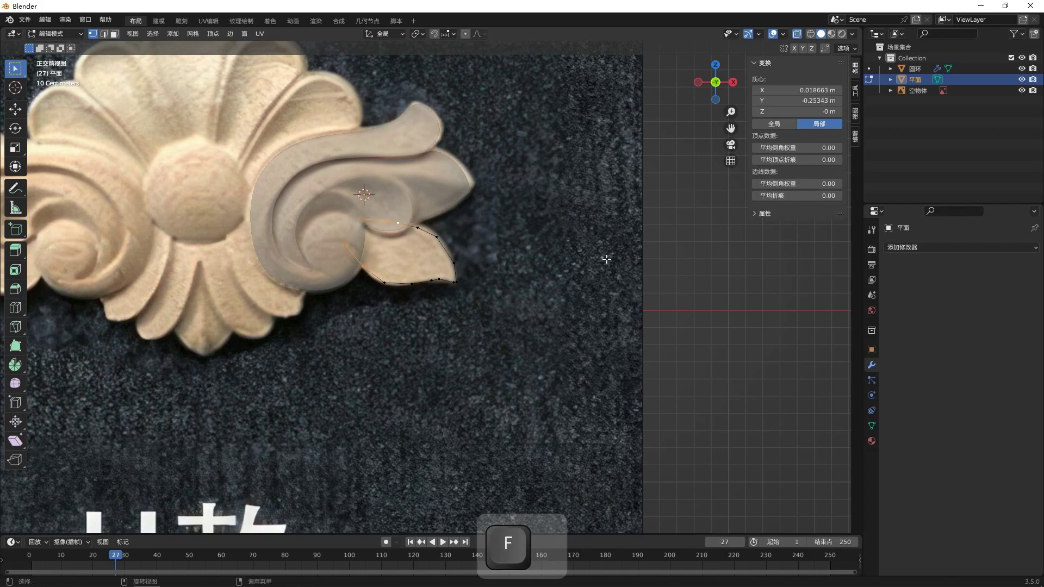
{"action": "key", "text": "f"}
{"action": "key", "text": "f"}
{"action": "key", "text": "f"}
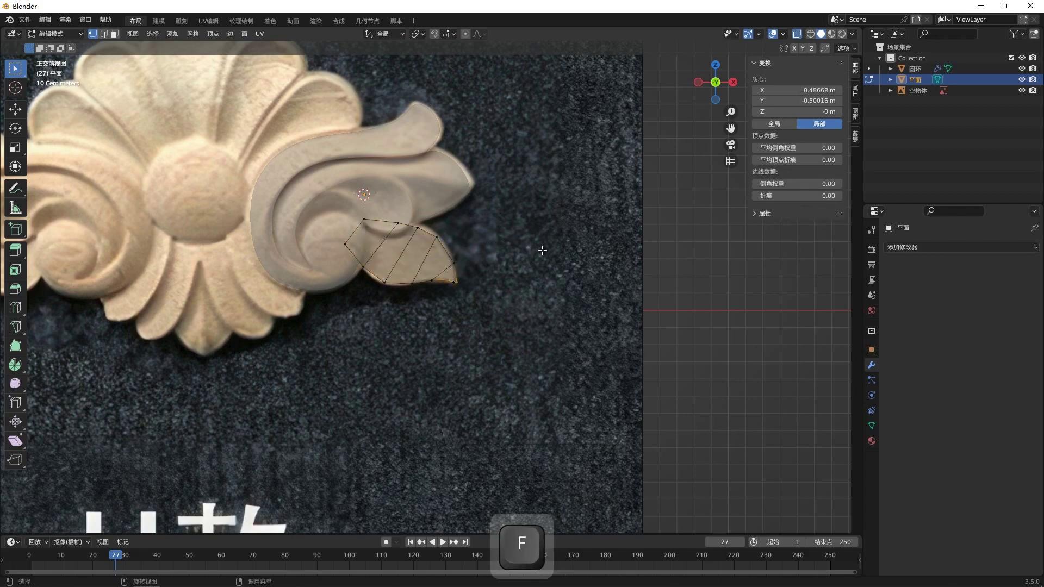
- Undo the last face at the lower leaf's tip, adjust the tip's outline vertices and refill it with smaller faces
{"action": "scroll", "coordinate": [542, 251], "scroll_direction": "up", "scroll_amount": 8}
{"action": "key", "text": "ctrl+z"}
{"action": "key", "text": "g"}
{"action": "left_click", "coordinate": [487, 283]}
{"action": "left_click", "coordinate": [539, 189]}
{"action": "left_click", "coordinate": [548, 260], "text": "shift"}
{"action": "right_click", "coordinate": [585, 229]}
{"action": "left_click", "coordinate": [583, 220]}
{"action": "left_click", "coordinate": [534, 188]}
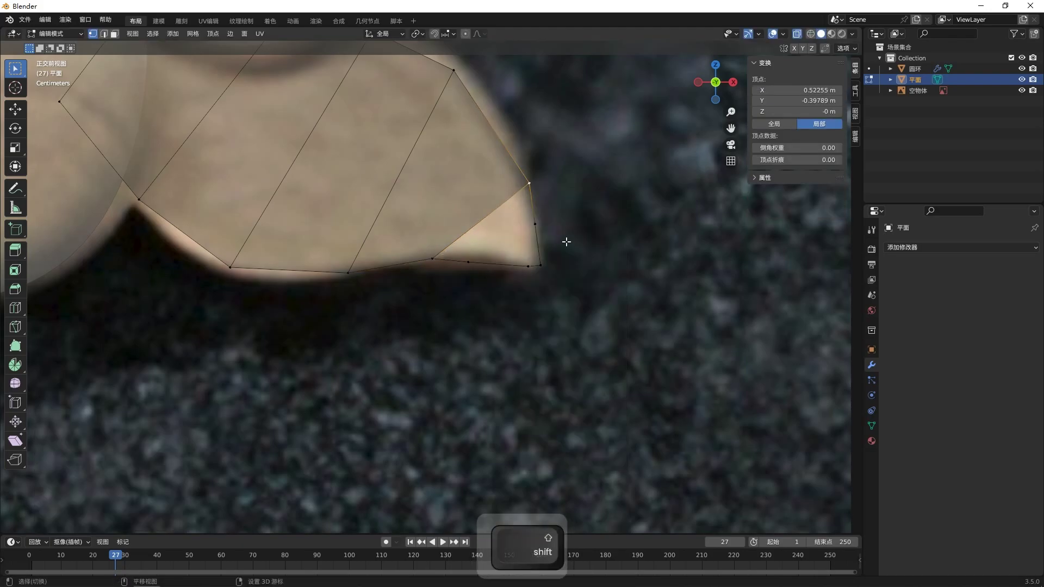
{"action": "key", "text": "f"}
{"action": "scroll", "coordinate": [642, 238], "scroll_direction": "down", "scroll_amount": 5}
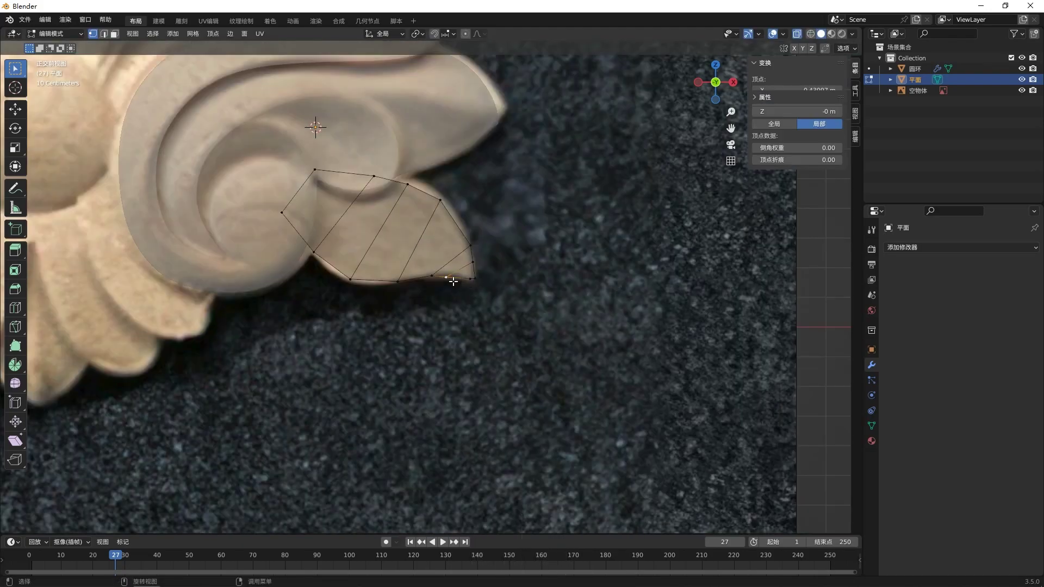
{"action": "key", "text": "Tab"}
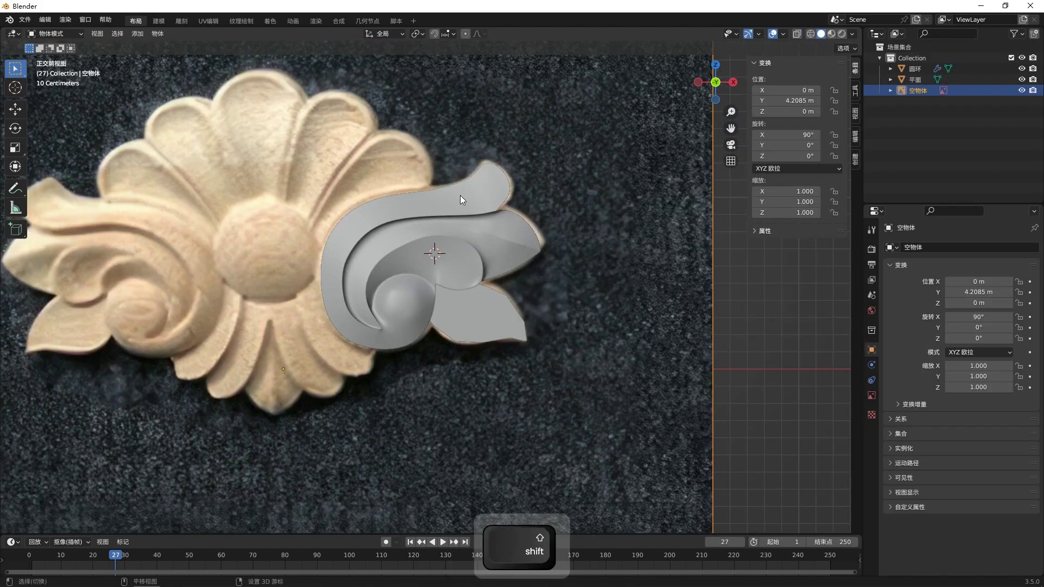
- Insert an edge loop along the middle of the scroll's upper outer band and scale it up slightly
{"action": "left_click", "coordinate": [469, 226]}
{"action": "key", "text": "Tab"}
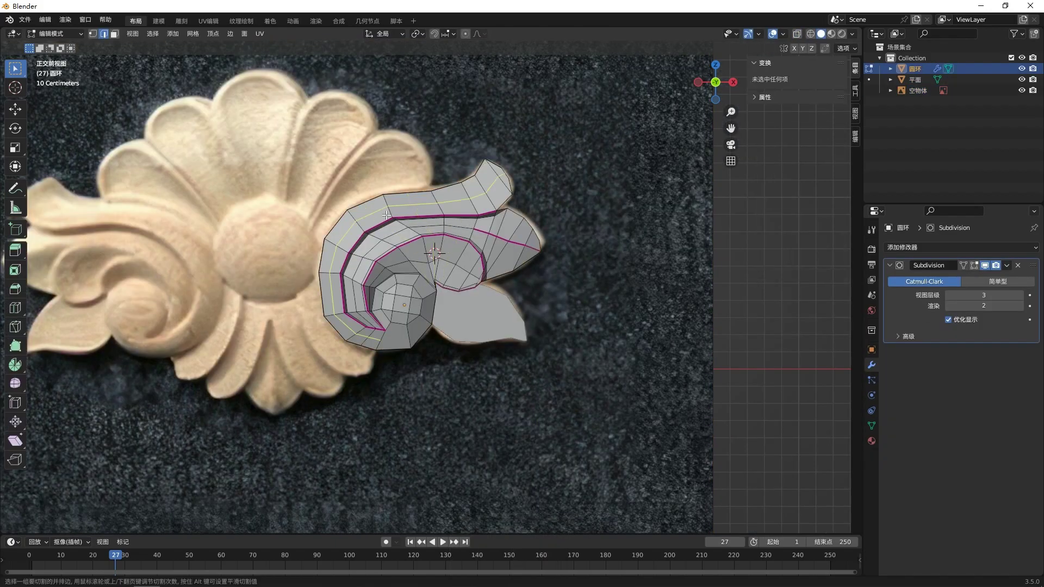
{"action": "left_click", "coordinate": [386, 215]}
{"action": "right_click", "coordinate": [613, 257]}
{"action": "key", "text": "s"}
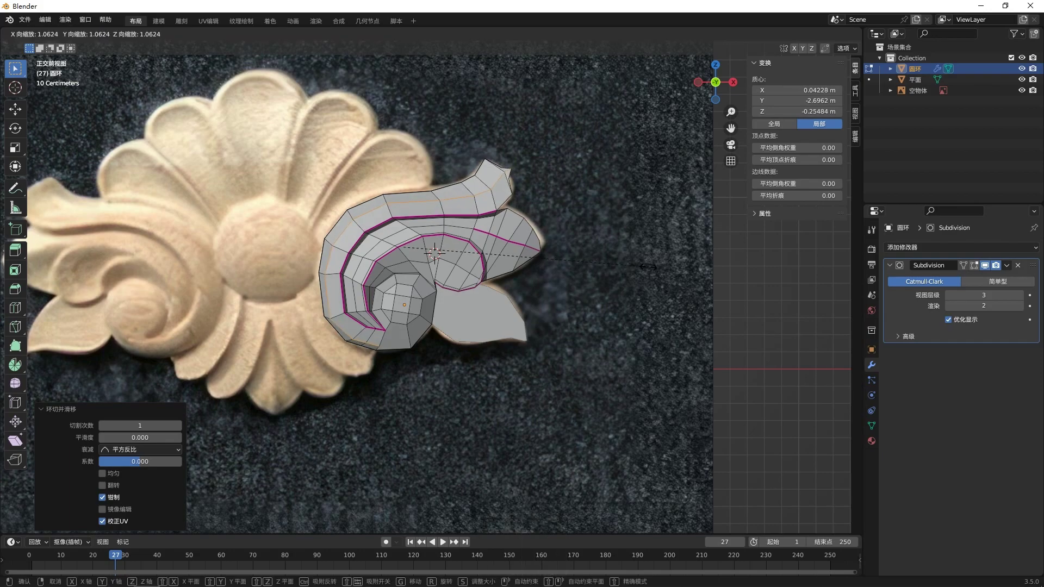
{"action": "left_click", "coordinate": [647, 266]}
- Reposition the new loop's end vertex at the upper leaf's tip to fit the reference outline
{"action": "left_click", "coordinate": [519, 150]}
{"action": "scroll", "coordinate": [516, 152], "scroll_direction": "up", "scroll_amount": 7}
{"action": "middle_click_drag", "start_coordinate": [578, 163], "coordinate": [465, 334], "text": "shift"}
{"action": "key", "text": "1"}
{"action": "left_click", "coordinate": [439, 376]}
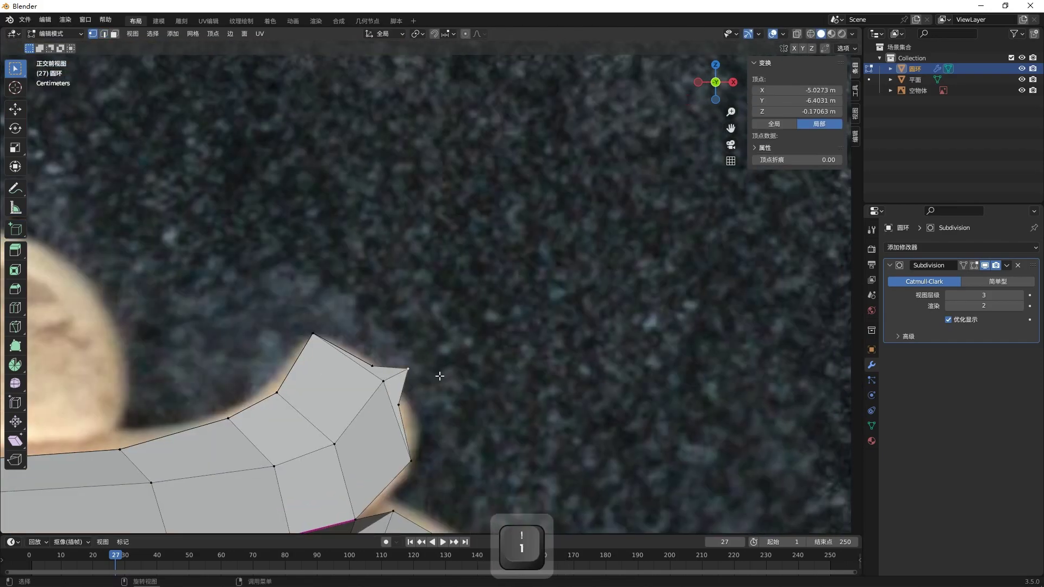
{"action": "left_click", "coordinate": [419, 382]}
{"action": "scroll", "coordinate": [497, 402], "scroll_direction": "down", "scroll_amount": 4}
{"action": "key", "text": "Tab"}
{"action": "scroll", "coordinate": [498, 413], "scroll_direction": "down", "scroll_amount": 5}
{"action": "middle_click_drag", "start_coordinate": [498, 417], "coordinate": [463, 306]}
- Insert a lengthwise edge loop through the middle of the lower leaf and move it along Y to raise a ridge
{"action": "left_click", "coordinate": [437, 416]}
{"action": "key", "text": "alt+z"}
{"action": "key", "text": "KP_1"}
{"action": "left_click", "coordinate": [418, 412]}
{"action": "key", "text": "Tab"}
{"action": "scroll", "coordinate": [435, 337], "scroll_direction": "up", "scroll_amount": 5}
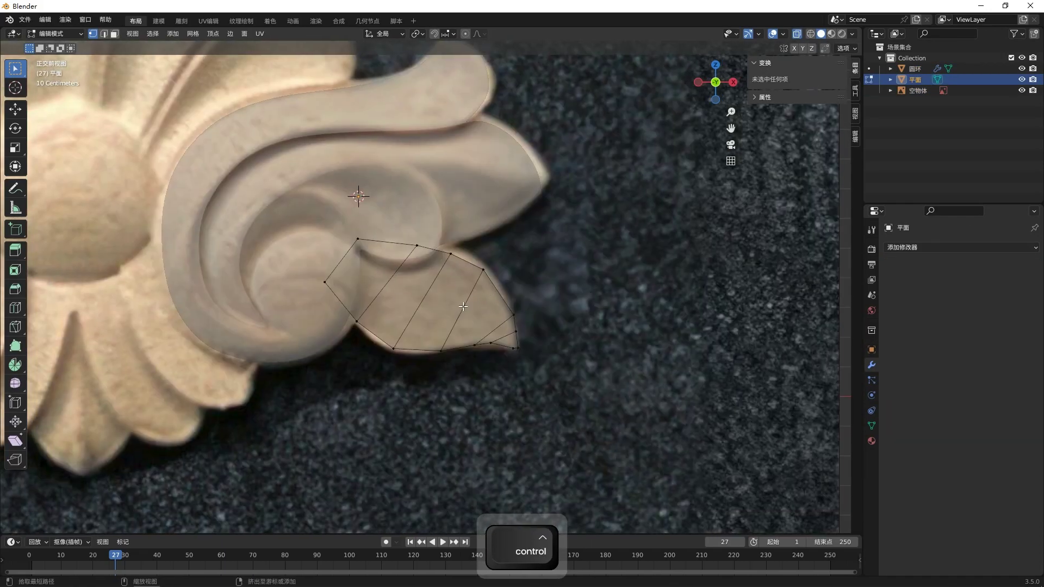
{"action": "left_click", "coordinate": [454, 312]}
{"action": "right_click", "coordinate": [456, 312]}
{"action": "middle_click_drag", "start_coordinate": [666, 322], "coordinate": [592, 303]}
{"action": "key", "text": "g"}
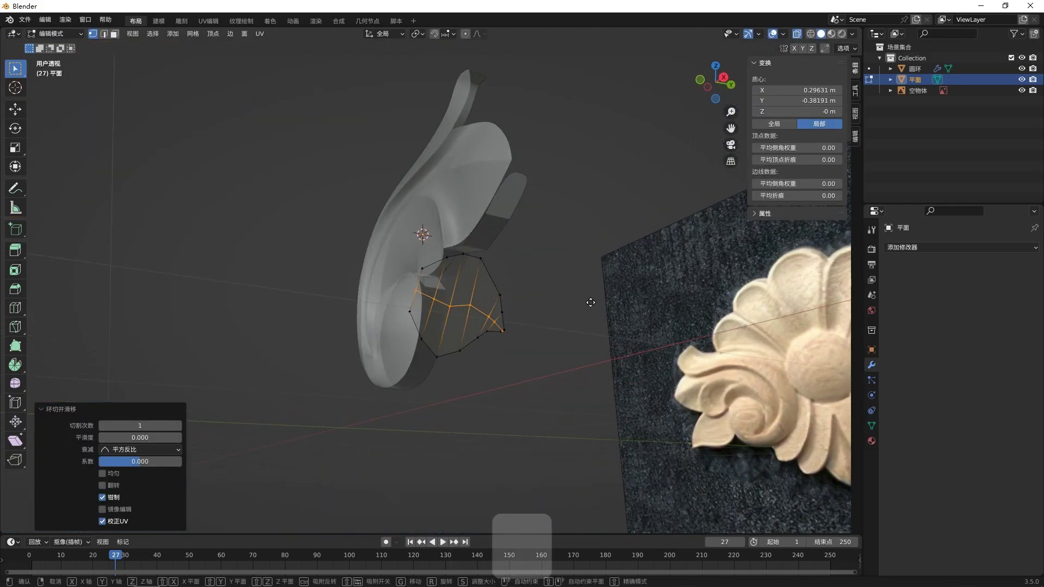
{"action": "key", "text": "y"}
{"action": "left_click", "coordinate": [601, 303]}
- Insert an edge loop close to the lower leaf's upper outline and move it along Y
{"action": "key", "text": "KP_1"}
{"action": "left_click", "coordinate": [451, 318]}
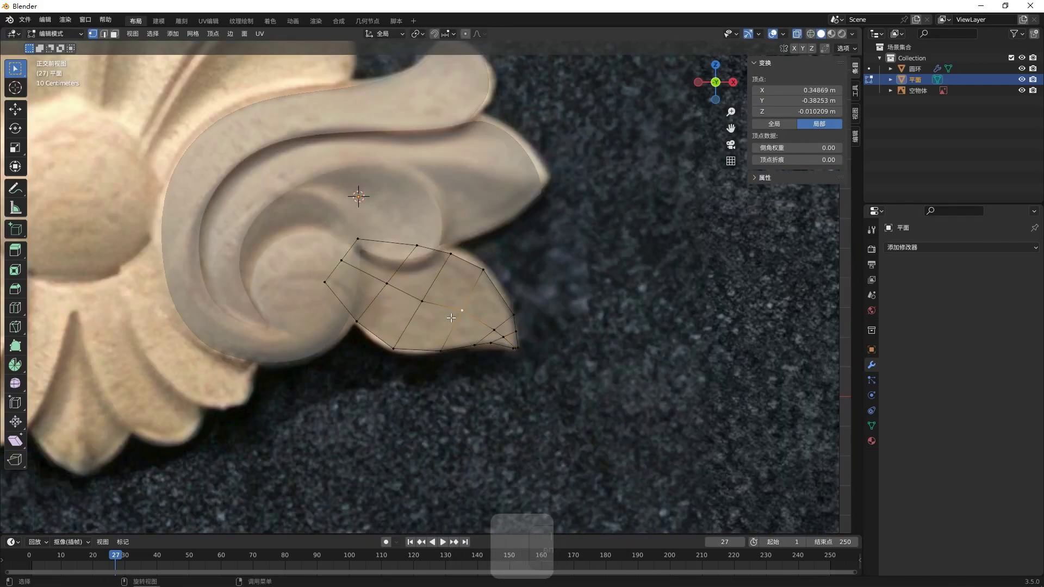
{"action": "key", "text": "ctrl+r"}
{"action": "left_click", "coordinate": [449, 284]}
{"action": "left_click", "coordinate": [455, 268]}
{"action": "middle_click_drag", "start_coordinate": [457, 272], "coordinate": [735, 321]}
{"action": "key", "text": "g"}
{"action": "key", "text": "y"}
{"action": "left_click", "coordinate": [637, 333]}
{"action": "left_click", "coordinate": [637, 333]}
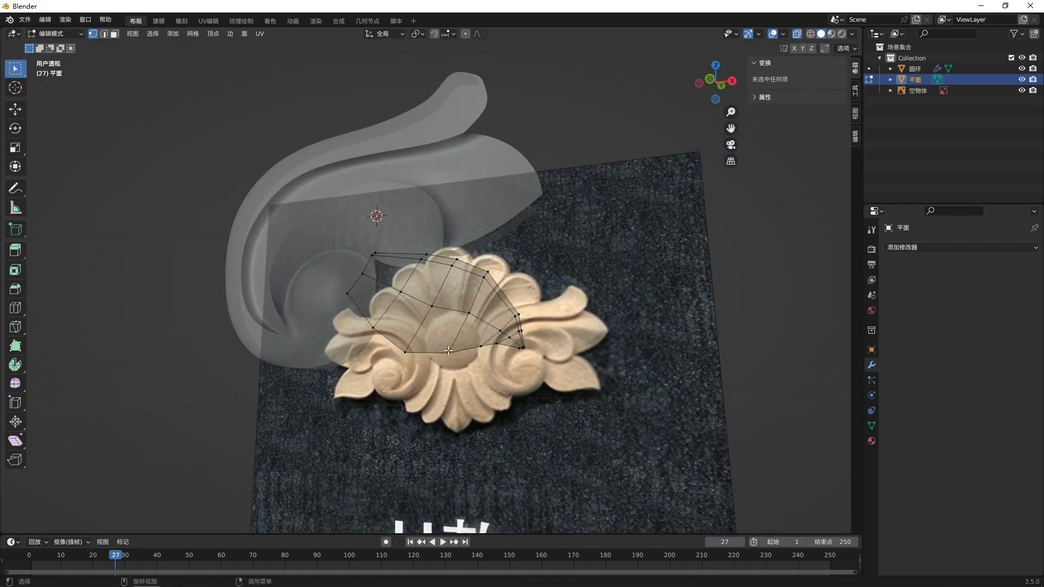
- Insert an edge loop close to the lower leaf's bottom outline, move it along Y and turn off the see-through display
{"action": "key", "text": "ctrl+r"}
{"action": "left_click", "coordinate": [421, 334]}
{"action": "left_click", "coordinate": [403, 344]}
{"action": "middle_click_drag", "start_coordinate": [404, 345], "coordinate": [691, 328]}
{"action": "key", "text": "g"}
{"action": "key", "text": "y"}
{"action": "left_click", "coordinate": [649, 346]}
{"action": "left_click", "coordinate": [701, 333]}
{"action": "key", "text": "Tab"}
{"action": "key", "text": "Tab"}
{"action": "key", "text": "alt+z"}
- Extrude the lower leaf's outer edge loop along Y to form its side wall
{"action": "key", "text": "KP_1"}
{"action": "left_click", "coordinate": [526, 322]}
{"action": "middle_click_drag", "start_coordinate": [527, 322], "coordinate": [595, 324]}
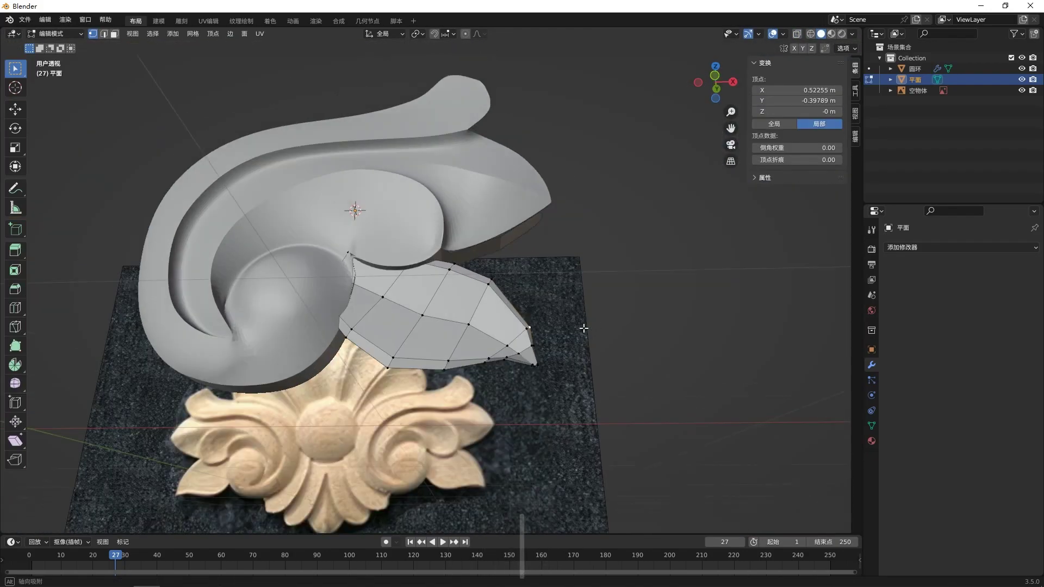
{"action": "left_click", "coordinate": [445, 372], "text": "alt"}
{"action": "middle_click_drag", "start_coordinate": [446, 372], "coordinate": [738, 358]}
{"action": "key", "text": "g"}
{"action": "key", "text": "y"}
{"action": "left_click", "coordinate": [687, 406]}
{"action": "key", "text": "f"}
{"action": "left_click", "coordinate": [571, 420]}
- Add a level 3 Subdivision modifier to the lower leaf in object mode
{"action": "key", "text": "KP_1"}
{"action": "key", "text": "Tab"}
{"action": "key", "text": "ctrl+3"}
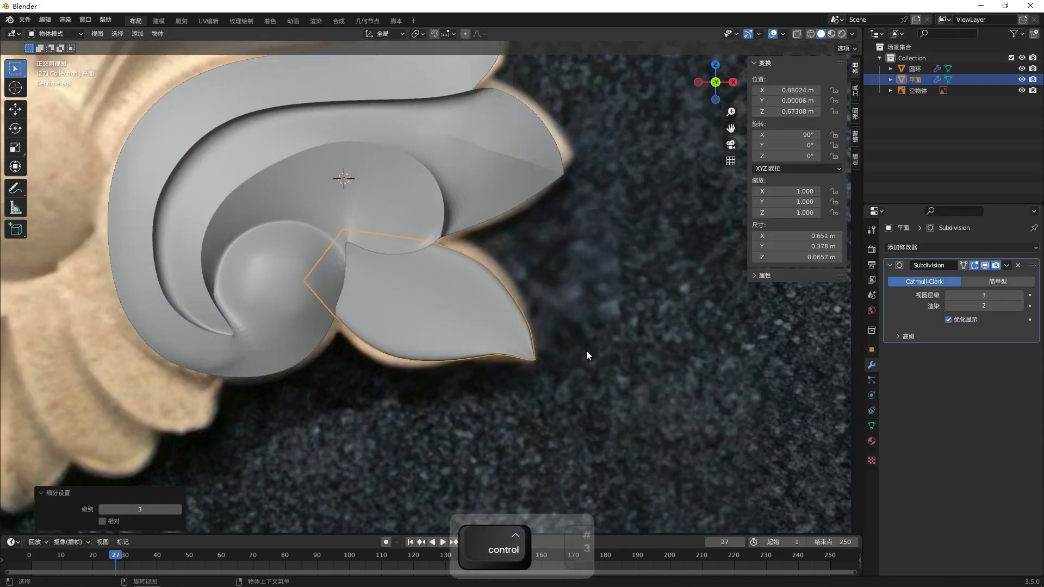
{"action": "left_click", "coordinate": [585, 351]}
{"action": "scroll", "coordinate": [571, 381], "scroll_direction": "down", "scroll_amount": 4}
- Insert a supporting edge loop around the lower leaf's side wall
{"action": "middle_click_drag", "start_coordinate": [559, 410], "coordinate": [561, 259]}
{"action": "left_click", "coordinate": [420, 311]}
{"action": "key", "text": "Tab"}
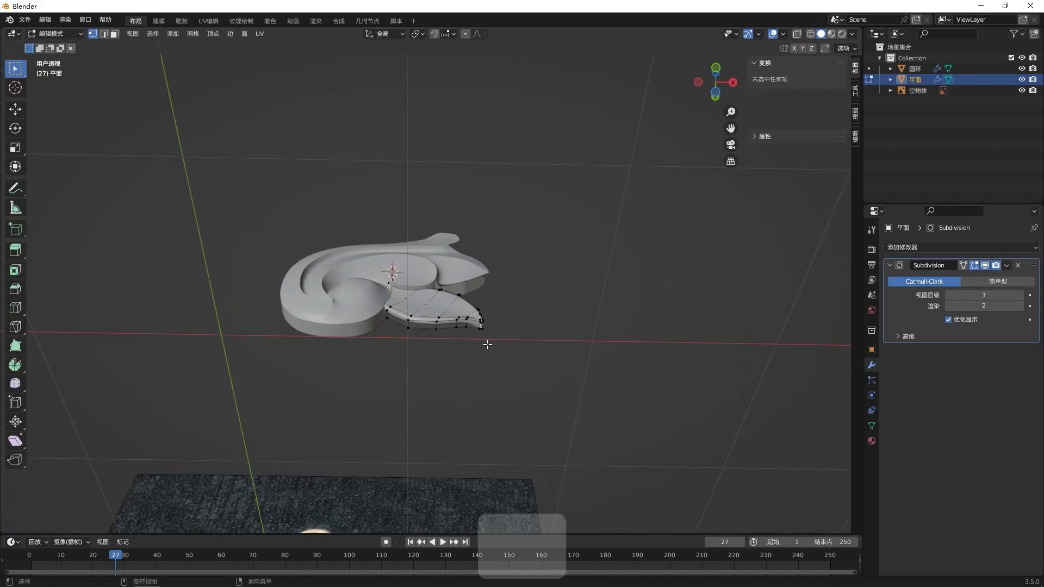
{"action": "scroll", "coordinate": [449, 379], "scroll_direction": "up", "scroll_amount": 3}
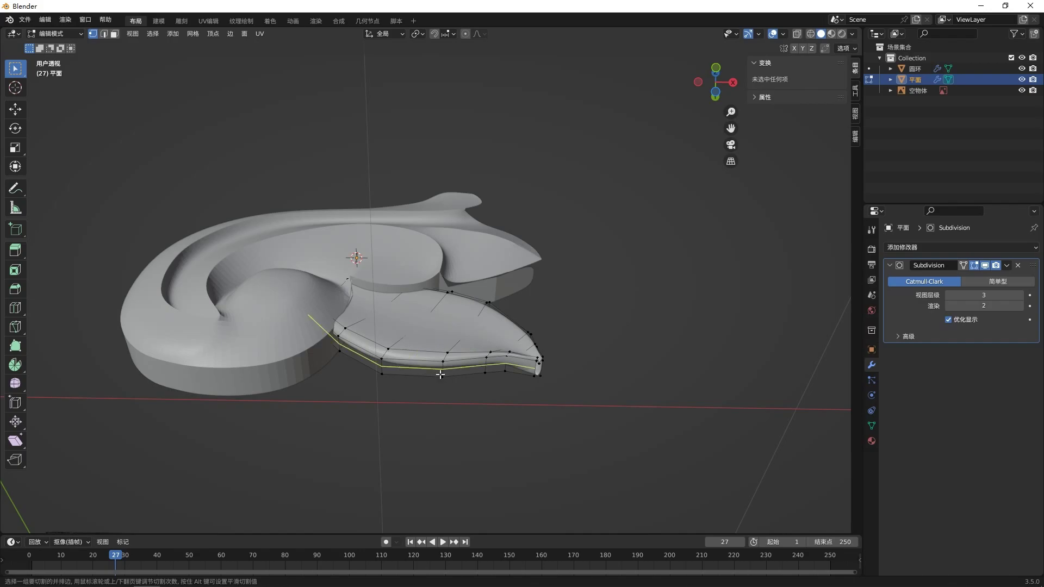
{"action": "left_click", "coordinate": [441, 375]}
{"action": "right_click", "coordinate": [440, 374]}
{"action": "middle_click_drag", "start_coordinate": [438, 373], "coordinate": [517, 392]}
{"action": "middle_click_drag", "start_coordinate": [524, 289], "coordinate": [492, 345]}
{"action": "key", "text": "ctrl+r"}
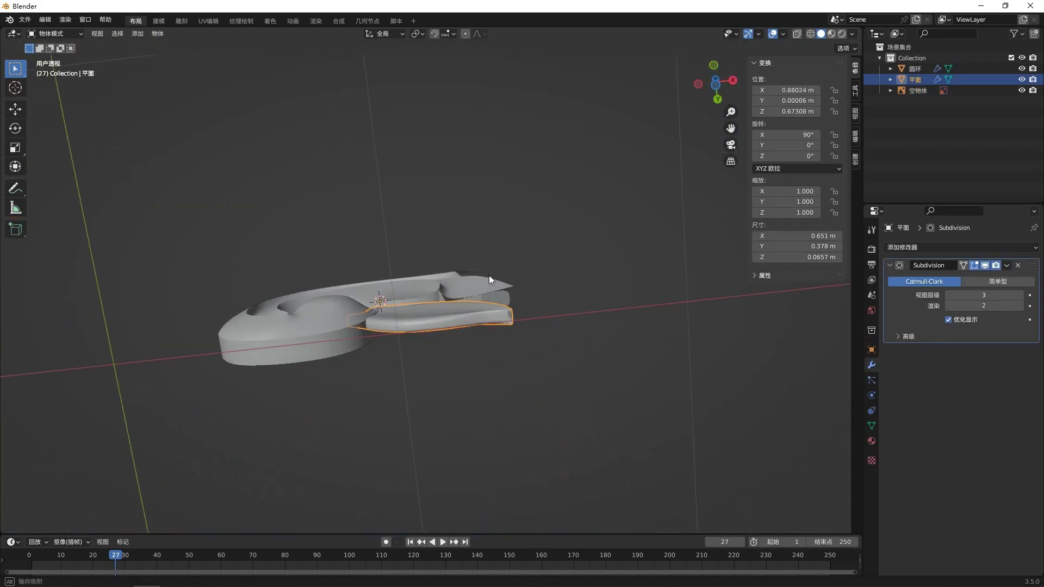
- Adjust the scroll's outline vertex where the ball meets the lower leaf to match the reference, and restore the solid display
{"action": "middle_click_drag", "start_coordinate": [489, 276], "coordinate": [618, 400]}
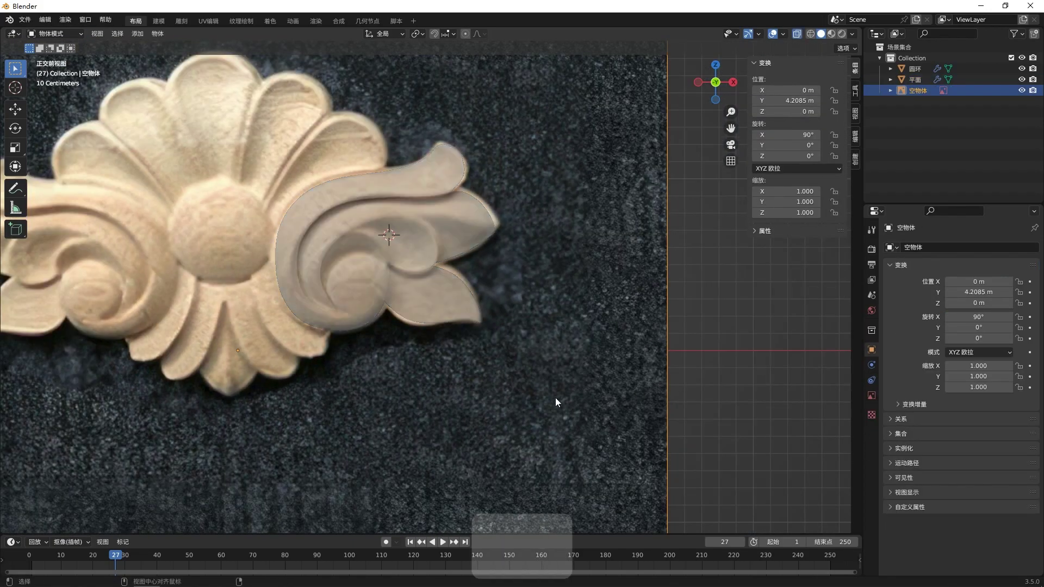
{"action": "key", "text": "Tab"}
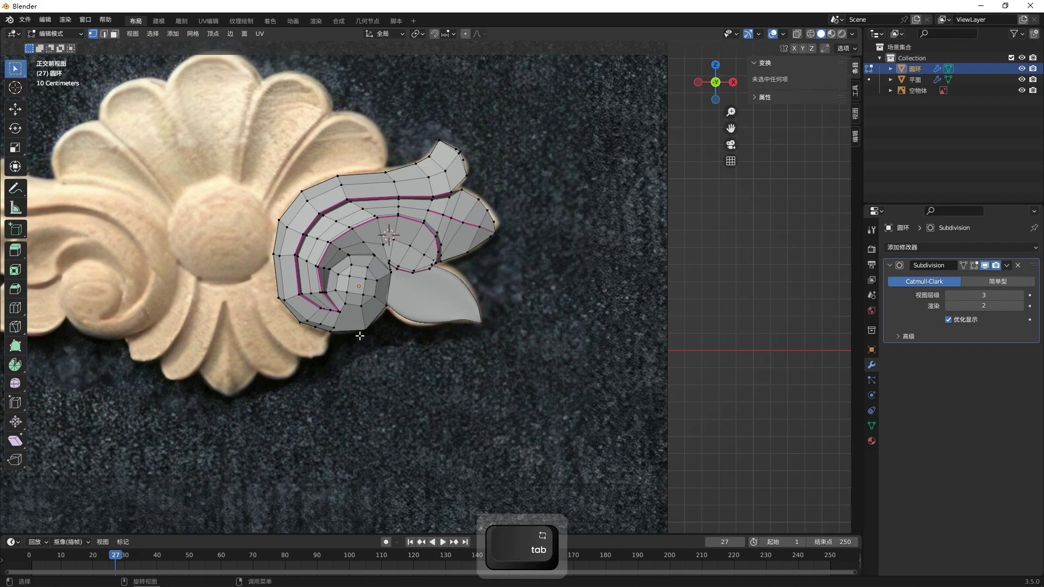
{"action": "scroll", "coordinate": [361, 338], "scroll_direction": "up", "scroll_amount": 4}
{"action": "key", "text": "alt+z"}
{"action": "left_click", "coordinate": [340, 325]}
{"action": "key", "text": "g"}
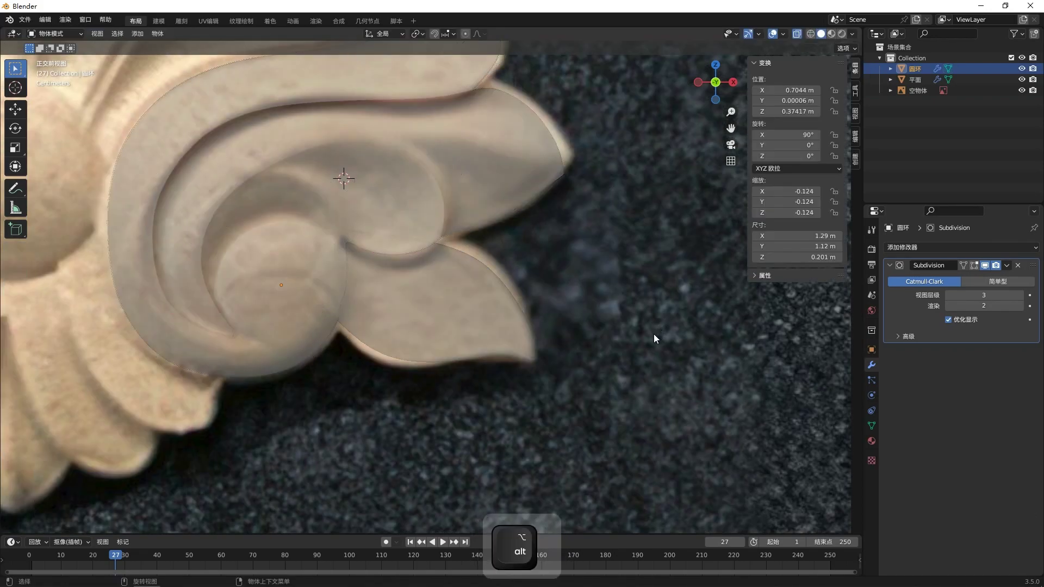
{"action": "key", "text": "alt+z"}
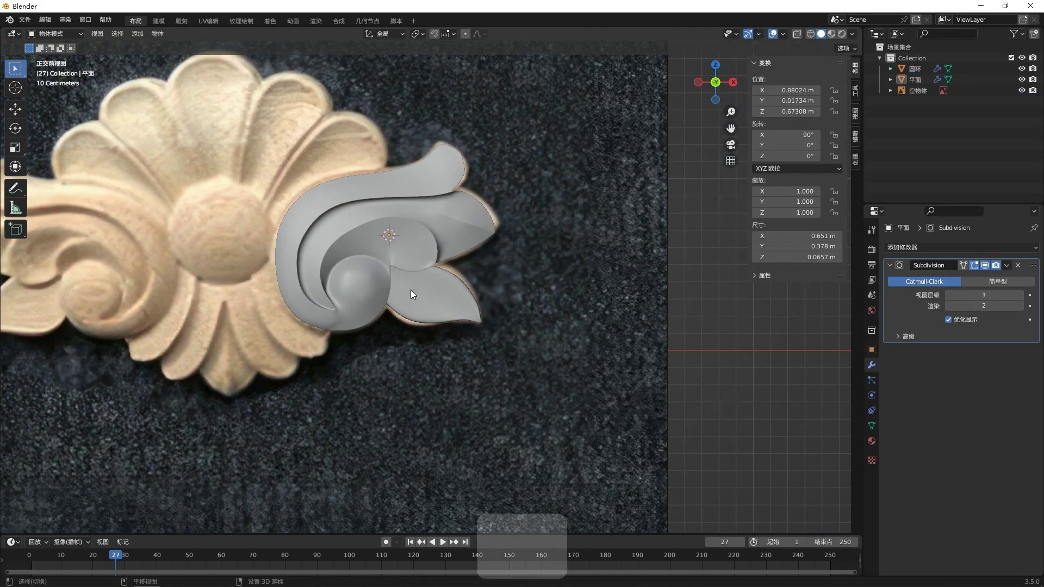
- Add a mesh plane at the 3D cursor and rotate it 90° about the X axis to face the front view
{"action": "middle_click_drag", "start_coordinate": [401, 281], "coordinate": [451, 319], "text": "shift"}
{"action": "scroll", "coordinate": [450, 319], "scroll_direction": "down", "scroll_amount": 2}
{"action": "middle_click_drag", "start_coordinate": [342, 279], "coordinate": [481, 283], "text": "shift"}
{"action": "key", "text": "shift+a"}
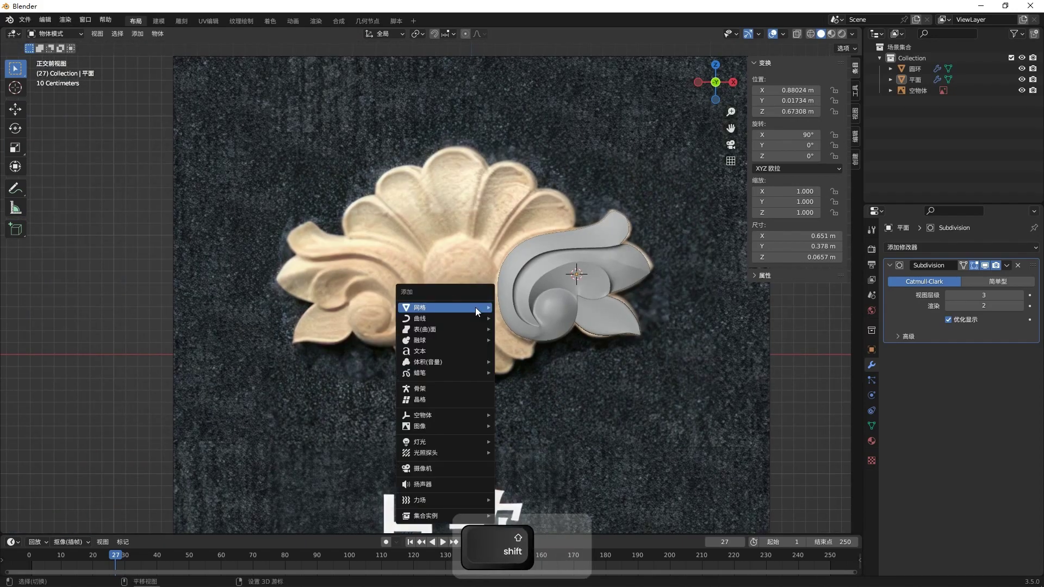
{"action": "mouse_move", "coordinate": [475, 308]}
{"action": "left_click", "coordinate": [531, 35]}
{"action": "key", "text": "r"}
{"action": "key", "text": "x"}
{"action": "key", "text": "9"}
{"action": "key", "text": "0"}
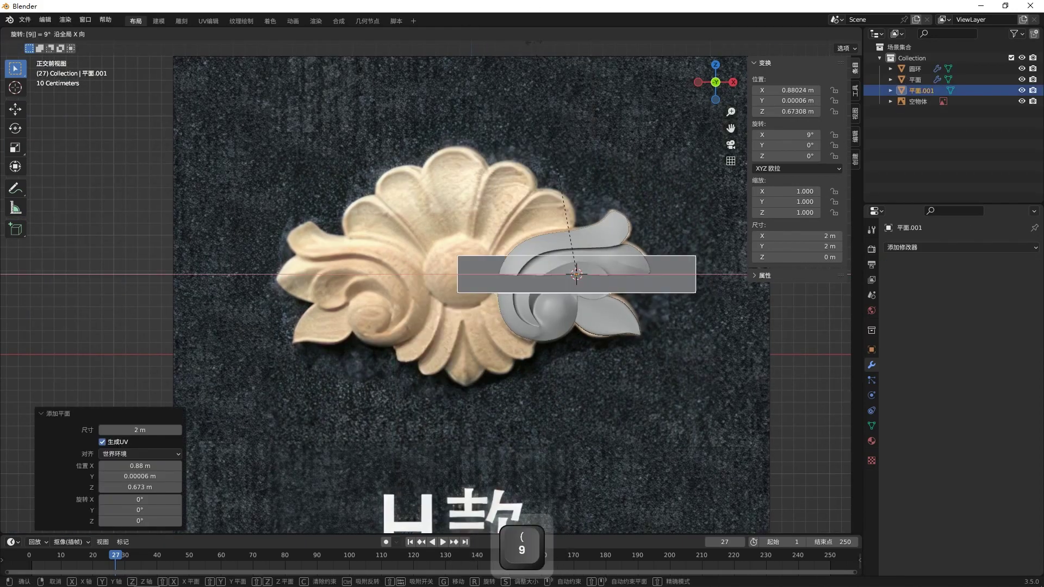
{"action": "key", "text": "Return"}
- Delete three of the plane's vertices in edit mode, keeping a single corner vertex selected
{"action": "key", "text": "Tab"}
{"action": "key", "text": "x"}
{"action": "left_click", "coordinate": [745, 439]}
{"action": "left_click", "coordinate": [485, 170]}
{"action": "key", "text": "x"}
{"action": "left_click", "coordinate": [489, 173]}
{"action": "left_click", "coordinate": [703, 166]}
- Move the remaining vertex to the petal's base at the upper edge of the central ball, with X-ray enabled
{"action": "key", "text": "g"}
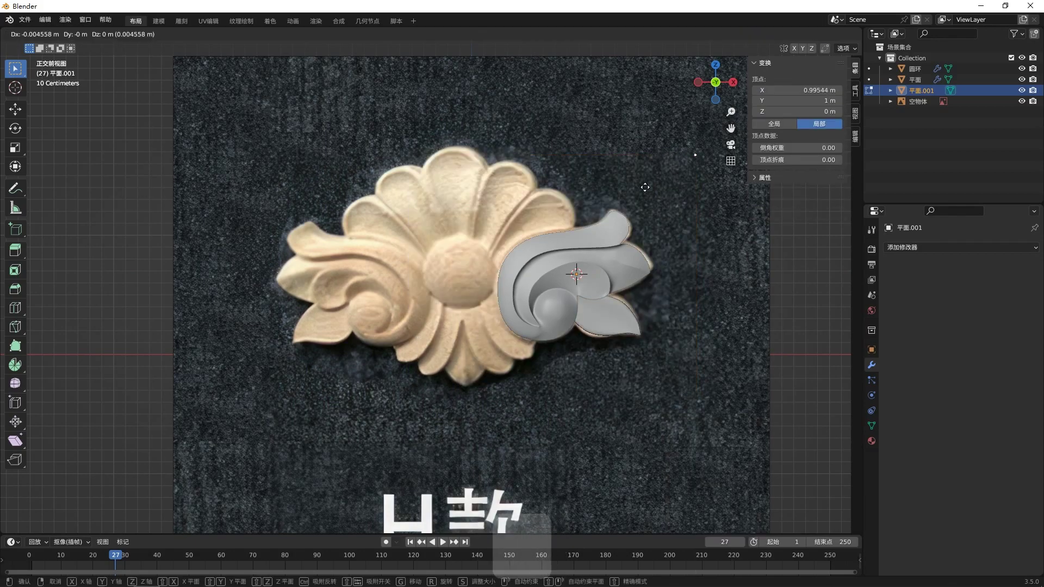
{"action": "left_click", "coordinate": [476, 254]}
{"action": "scroll", "coordinate": [438, 280], "scroll_direction": "up", "scroll_amount": 4}
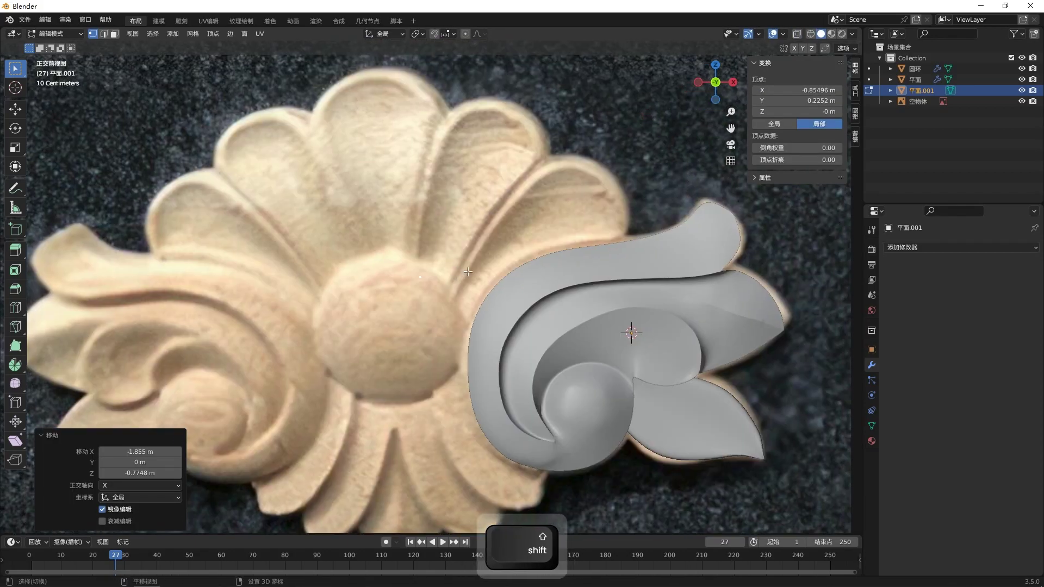
{"action": "key", "text": "alt+z"}
{"action": "key", "text": "g"}
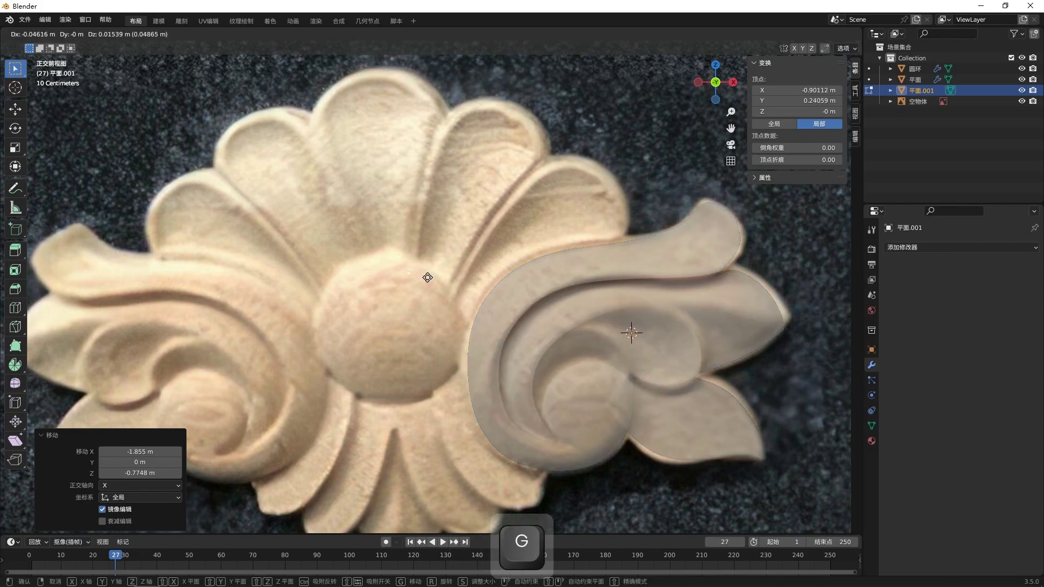
{"action": "left_click", "coordinate": [427, 277]}
- Trace the outline of the petal right of the central one by extruding vertices up, around its tip and back to the ball
{"action": "right_click", "coordinate": [416, 224], "text": "ctrl"}
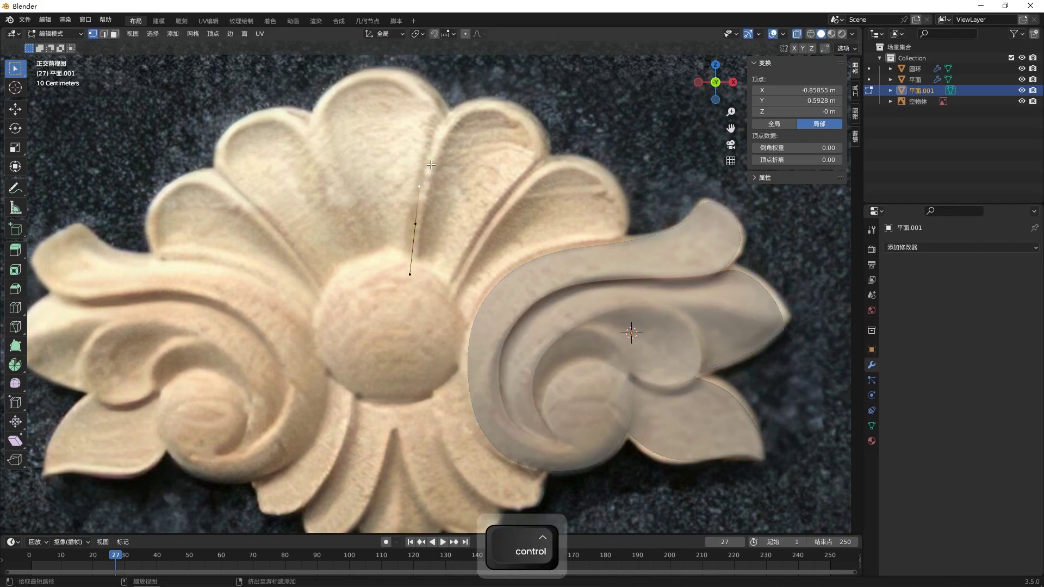
{"action": "key", "text": "ctrl+z"}
{"action": "key", "text": "ctrl+z"}
{"action": "key", "text": "ctrl+z"}
{"action": "key", "text": "ctrl+z"}
{"action": "right_click", "coordinate": [531, 115], "text": "ctrl"}
{"action": "key", "text": "ctrl+z"}
{"action": "right_click", "coordinate": [534, 171], "text": "ctrl"}
- Trace the outer right petal's outline from the shared valley around its tip and back along the scroll
{"action": "right_click", "coordinate": [563, 158], "text": "ctrl"}
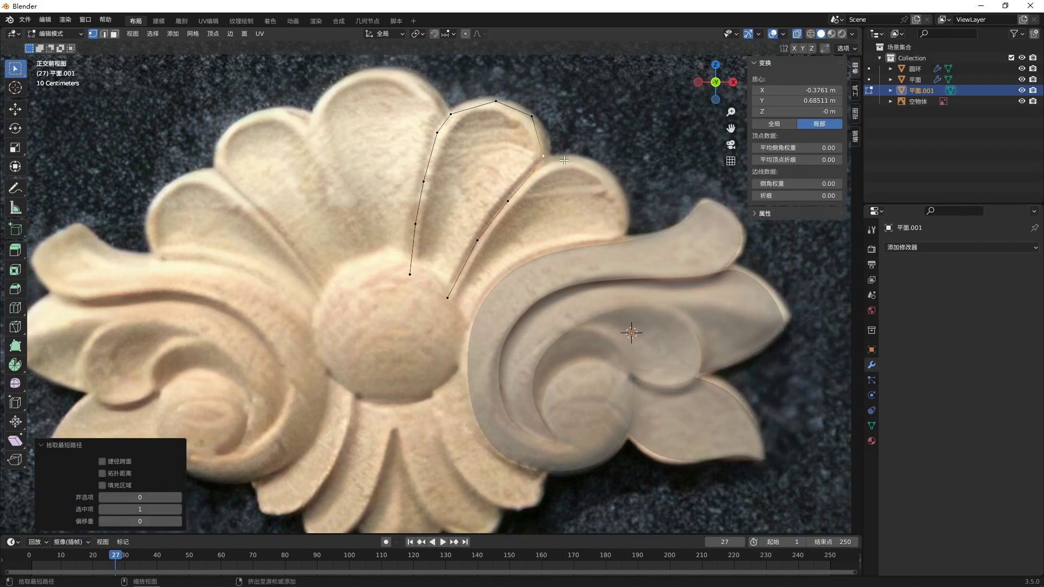
{"action": "key", "text": "ctrl+z"}
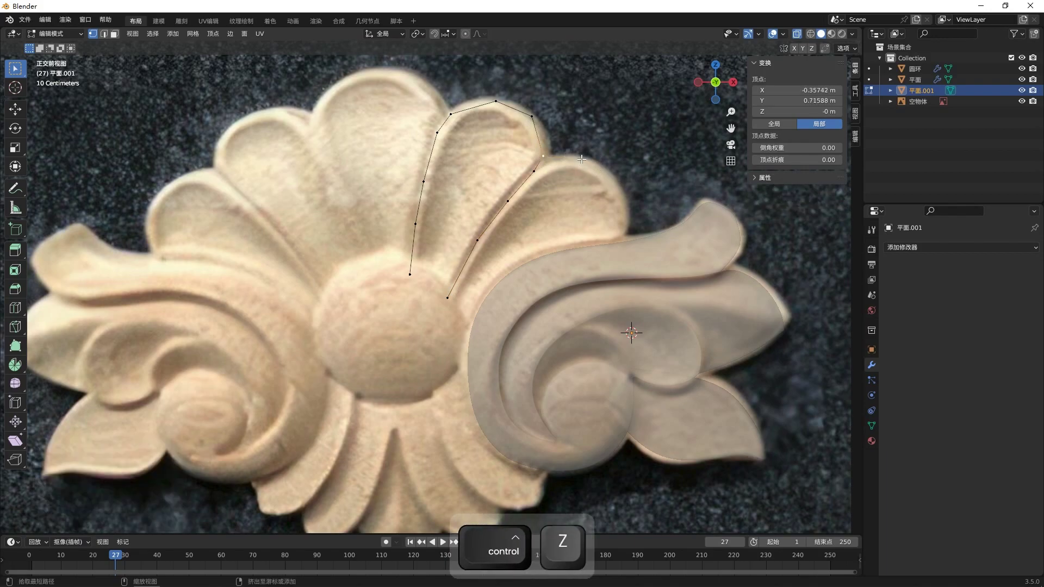
{"action": "right_click", "coordinate": [612, 180], "text": "ctrl"}
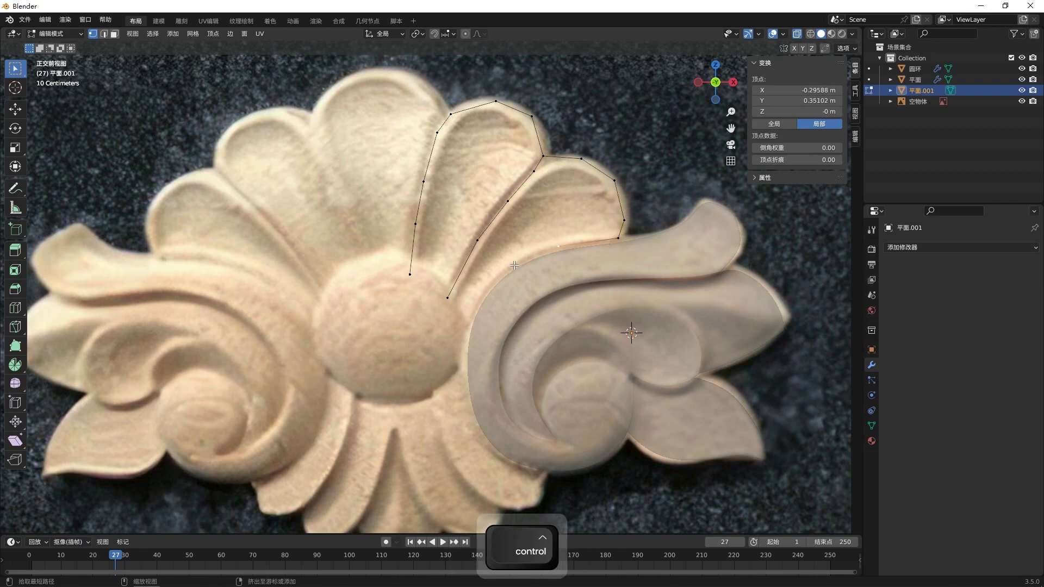
- Fill the outer right petal with a strip of faces running from its base to its tip
{"action": "left_click", "coordinate": [481, 240], "text": "shift"}
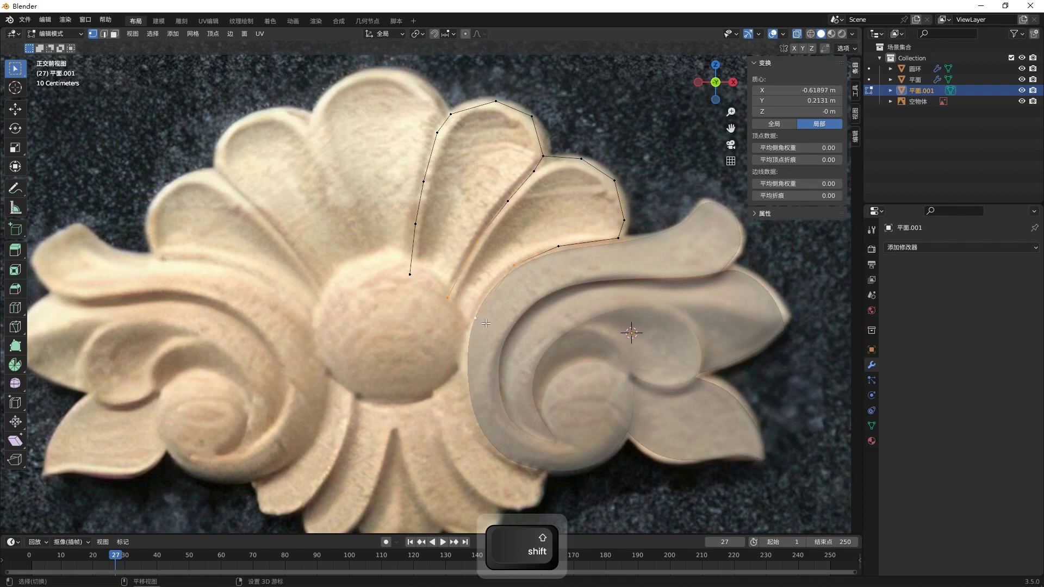
{"action": "key", "text": "f"}
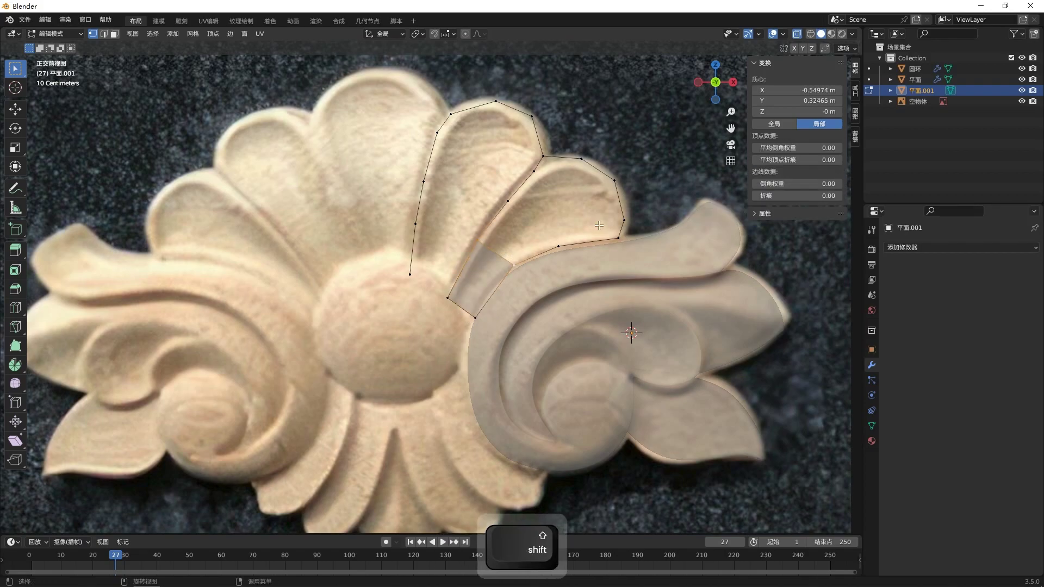
{"action": "key", "text": "f"}
{"action": "key", "text": "f"}
{"action": "key", "text": "f"}
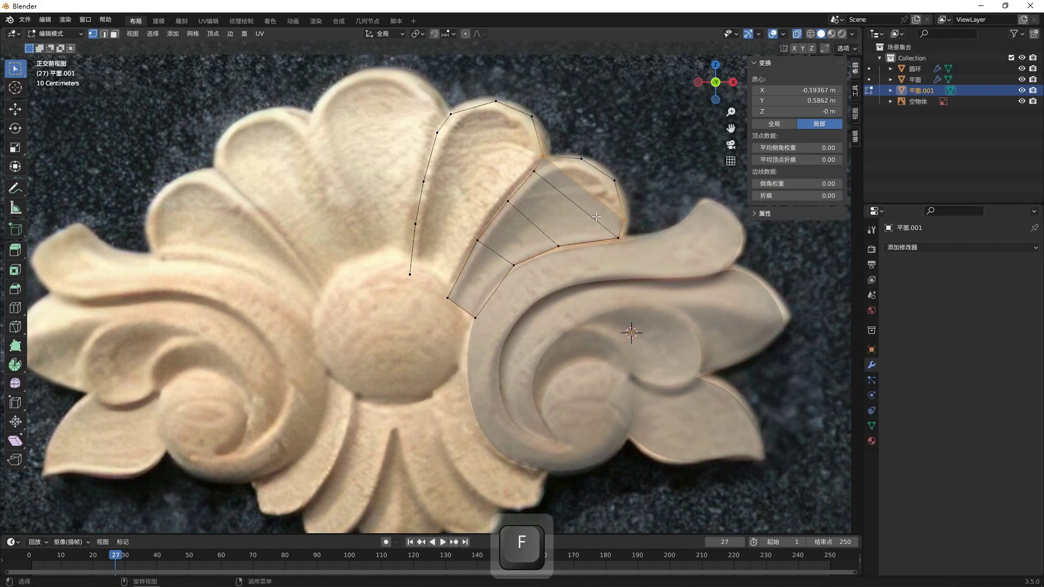
{"action": "key", "text": "f"}
{"action": "key", "text": "f"}
{"action": "left_click", "coordinate": [705, 210]}
- Fill the inner right petal with a strip of faces running from its base to its tip
{"action": "left_click", "coordinate": [447, 297]}
{"action": "left_click", "coordinate": [478, 240], "text": "shift"}
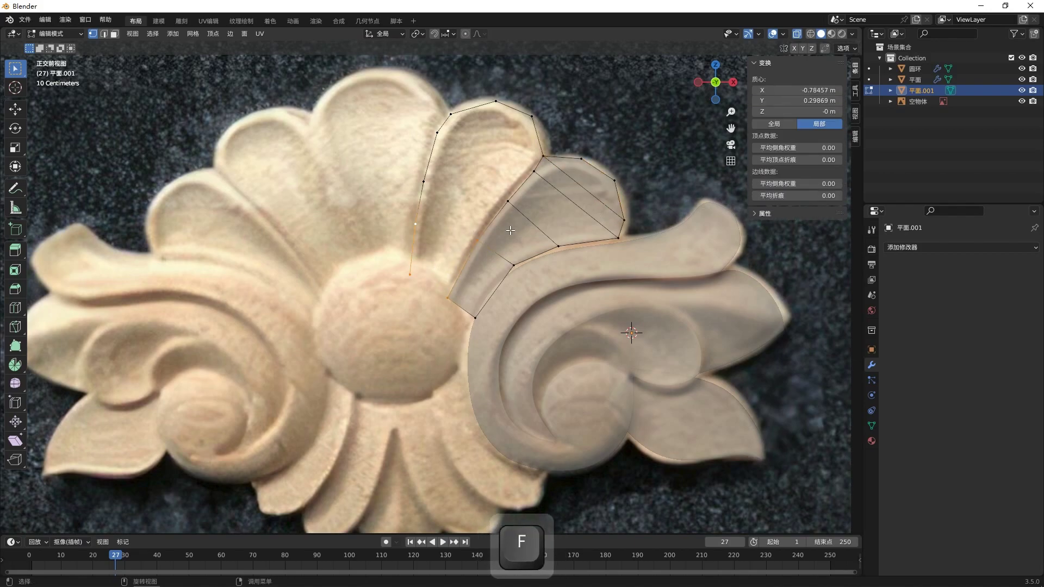
{"action": "key", "text": "f"}
{"action": "key", "text": "f"}
{"action": "key", "text": "f"}
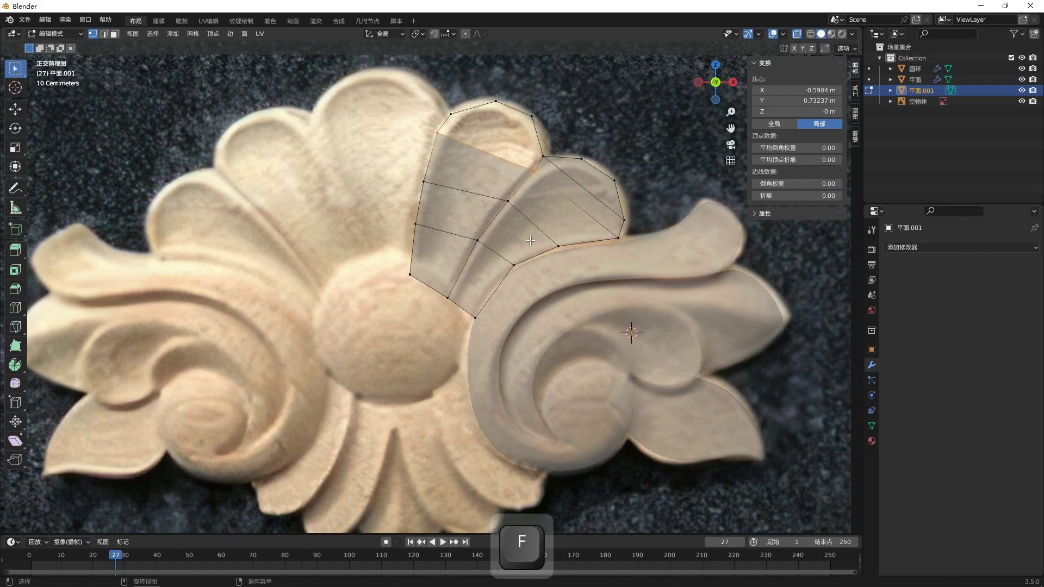
{"action": "key", "text": "f"}
{"action": "key", "text": "f"}
{"action": "key", "text": "f"}
{"action": "left_click", "coordinate": [606, 226]}
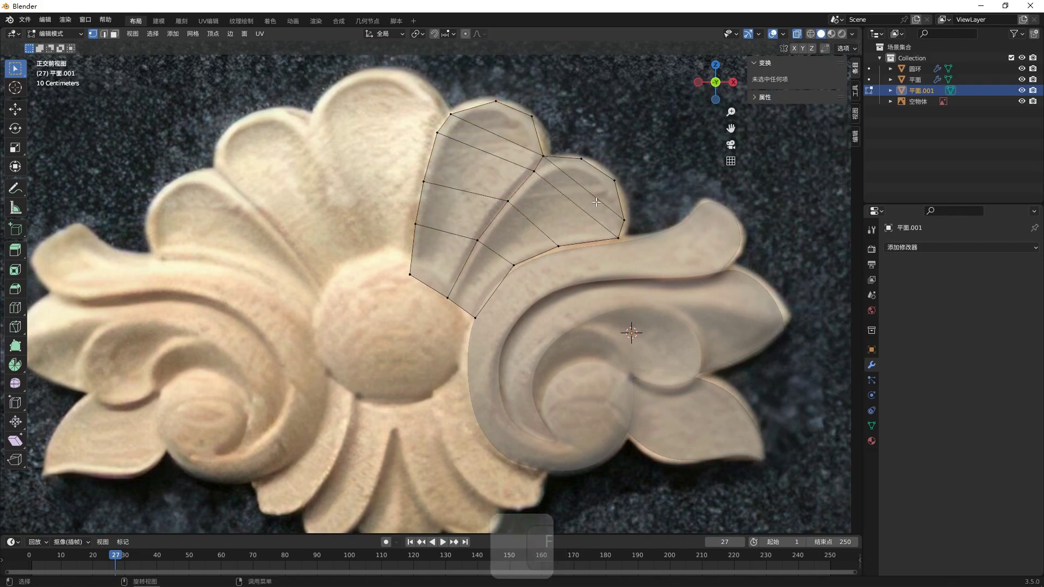
{"action": "middle_click_drag", "start_coordinate": [552, 275], "coordinate": [487, 289], "text": "shift"}
{"action": "key", "text": "ctrl+r"}
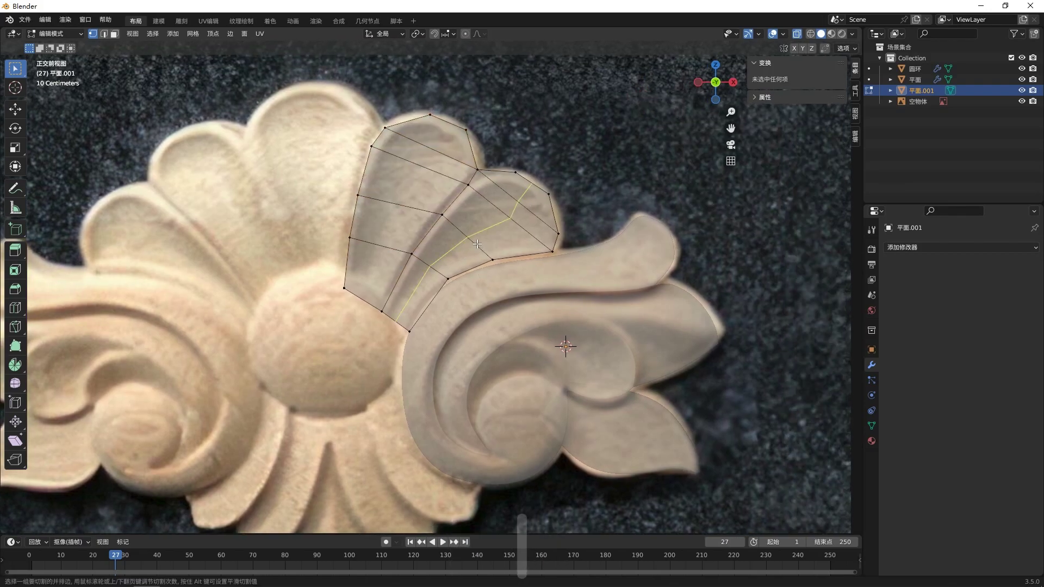
{"action": "left_click", "coordinate": [477, 244]}
{"action": "left_click", "coordinate": [461, 221]}
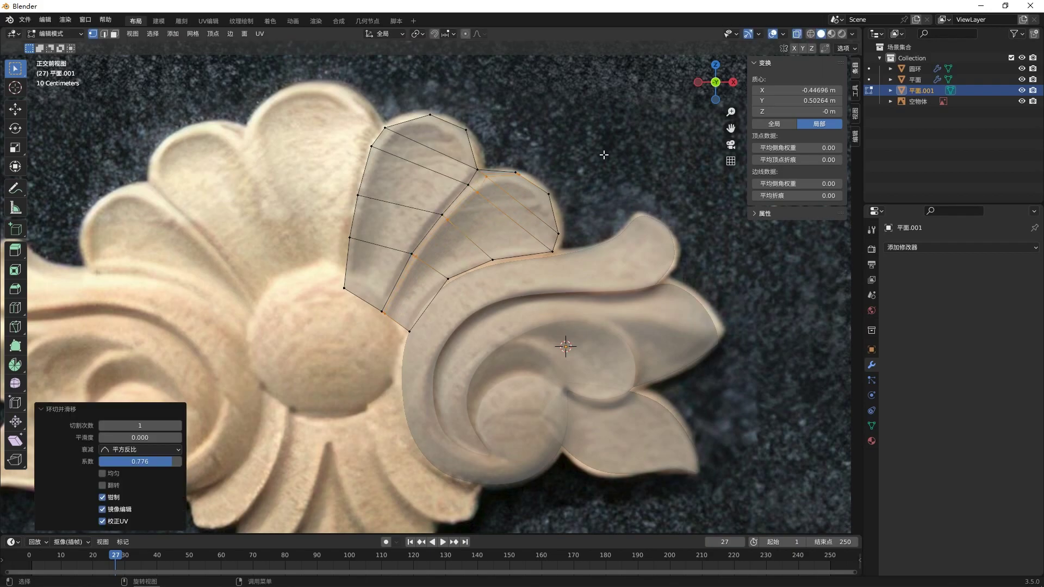
{"action": "left_click", "coordinate": [604, 155]}
{"action": "scroll", "coordinate": [603, 155], "scroll_direction": "up", "scroll_amount": 4}
{"action": "middle_click_drag", "start_coordinate": [604, 155], "coordinate": [446, 244], "text": "shift"}
{"action": "left_click", "coordinate": [465, 163]}
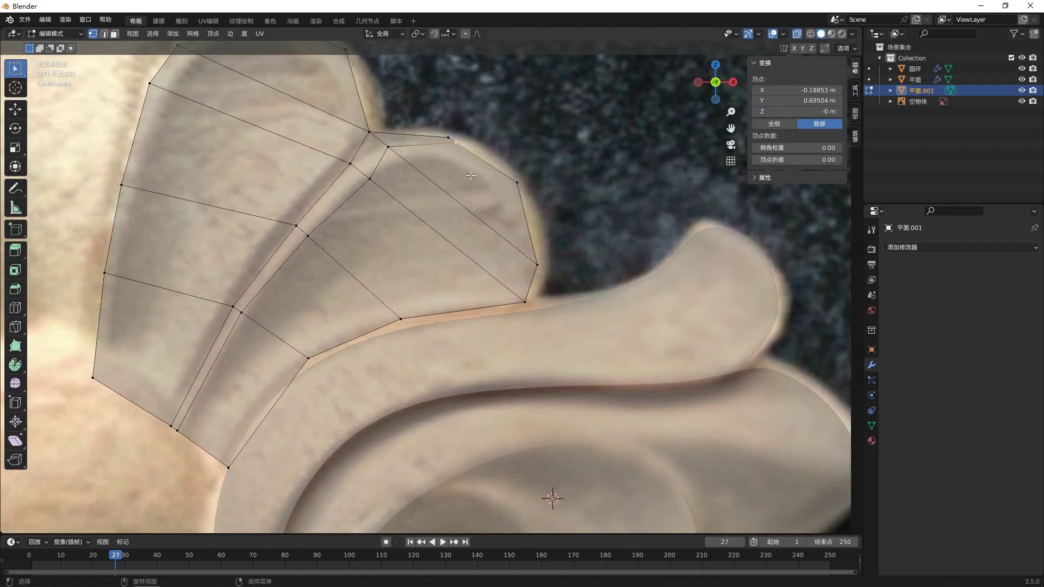
{"action": "key", "text": "ctrl+z"}
{"action": "key", "text": "ctrl+z"}
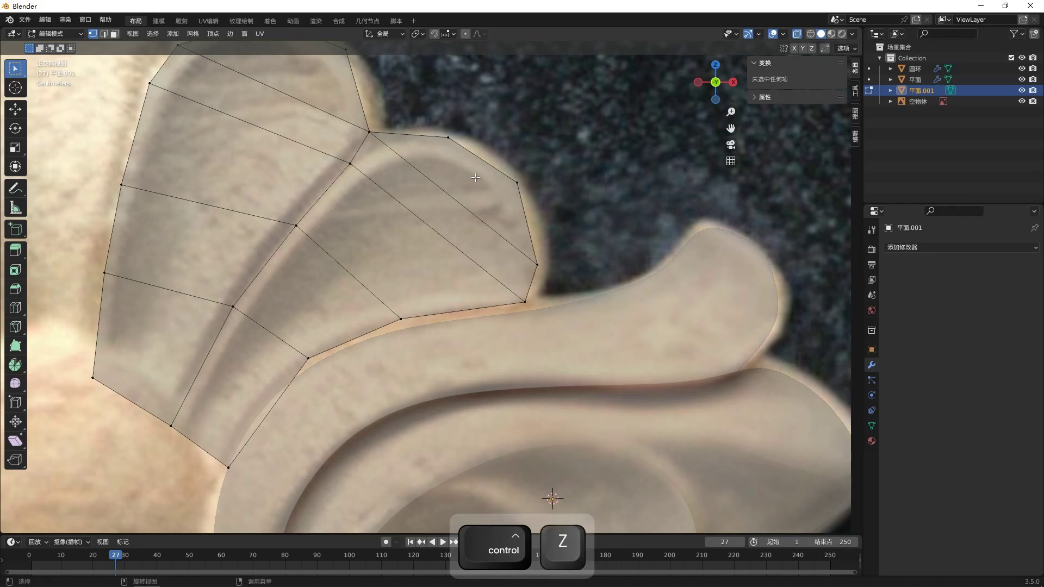
- Subdivide the two outline edges beside the outer petal's tip and connect their new midpoints
{"action": "left_click", "coordinate": [370, 132]}
{"action": "left_click", "coordinate": [448, 137], "text": "shift"}
{"action": "right_click", "coordinate": [475, 134]}
{"action": "left_click", "coordinate": [475, 147]}
{"action": "left_click", "coordinate": [517, 183]}
{"action": "left_click", "coordinate": [537, 264], "text": "shift"}
{"action": "right_click", "coordinate": [562, 224]}
{"action": "left_click", "coordinate": [537, 235]}
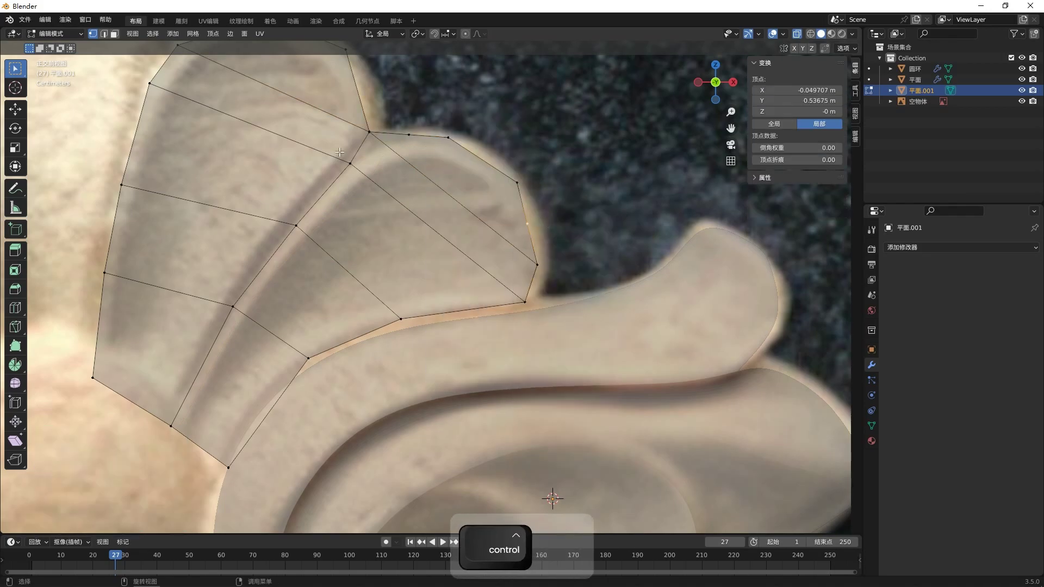
{"action": "key", "text": "j"}
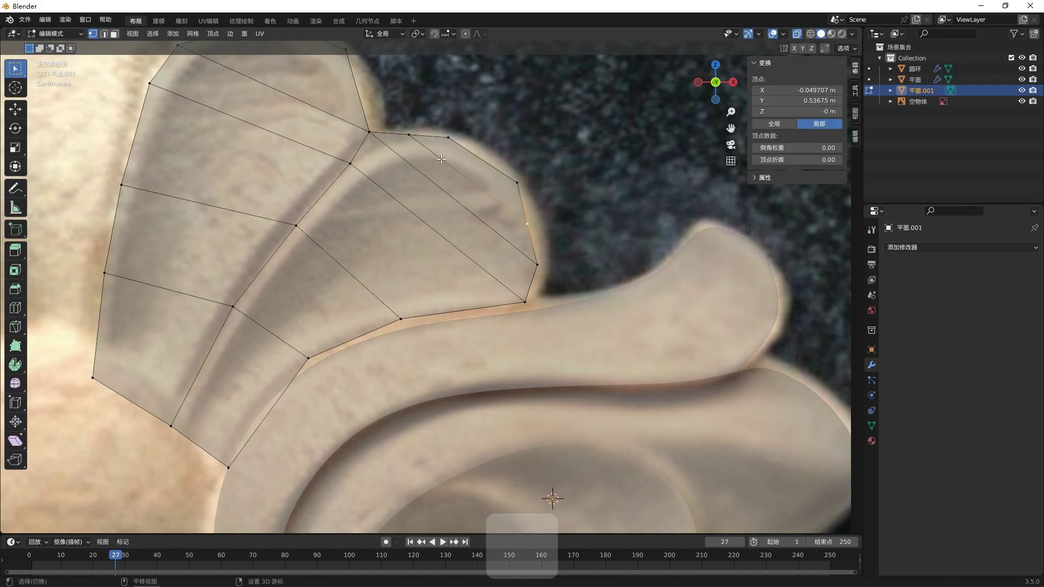
- Slide the edge joining the new midpoints towards the outer petal's tip and subdivide it
{"action": "left_click", "coordinate": [448, 138], "text": "shift"}
{"action": "left_click", "coordinate": [408, 135], "text": "shift"}
{"action": "key", "text": "g"}
{"action": "key", "text": "g"}
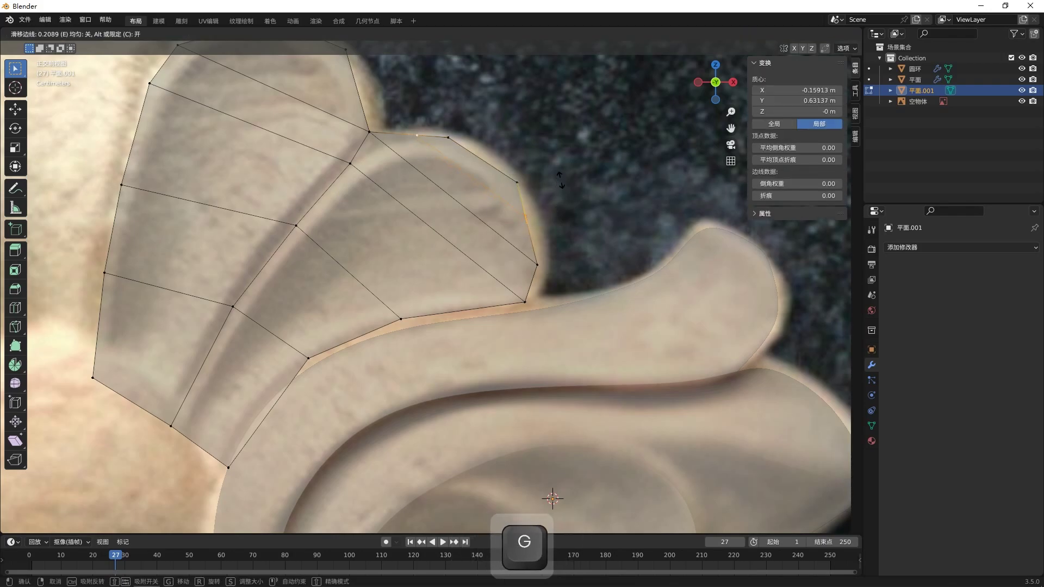
{"action": "left_click", "coordinate": [624, 200]}
{"action": "right_click", "coordinate": [582, 197]}
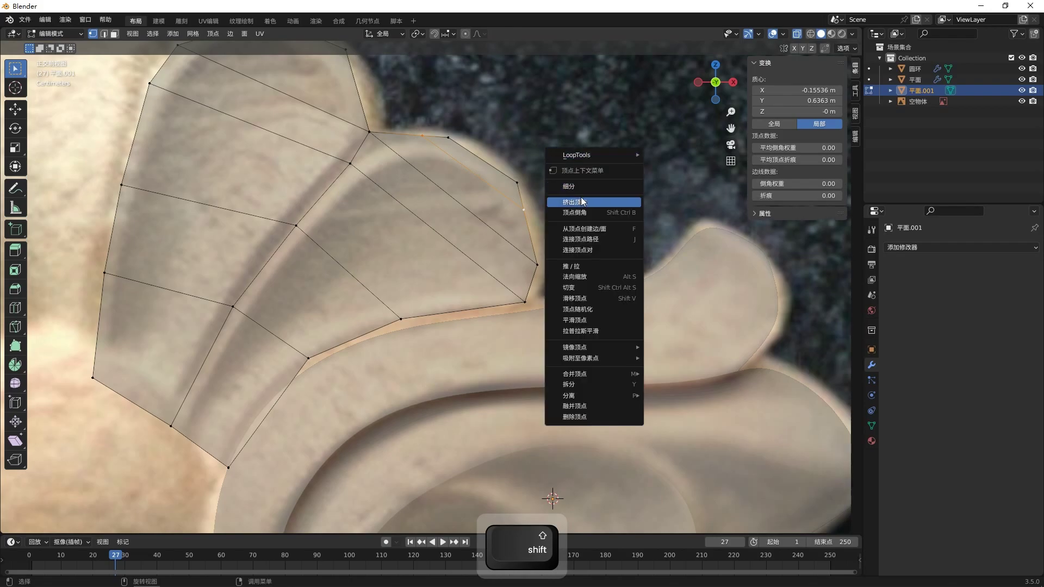
{"action": "left_click", "coordinate": [582, 185]}
- Insert an edge loop in the outer petal close to the valley between the petals and slide its uneven vertex into line
{"action": "key", "text": "ctrl+r"}
{"action": "left_click", "coordinate": [343, 160]}
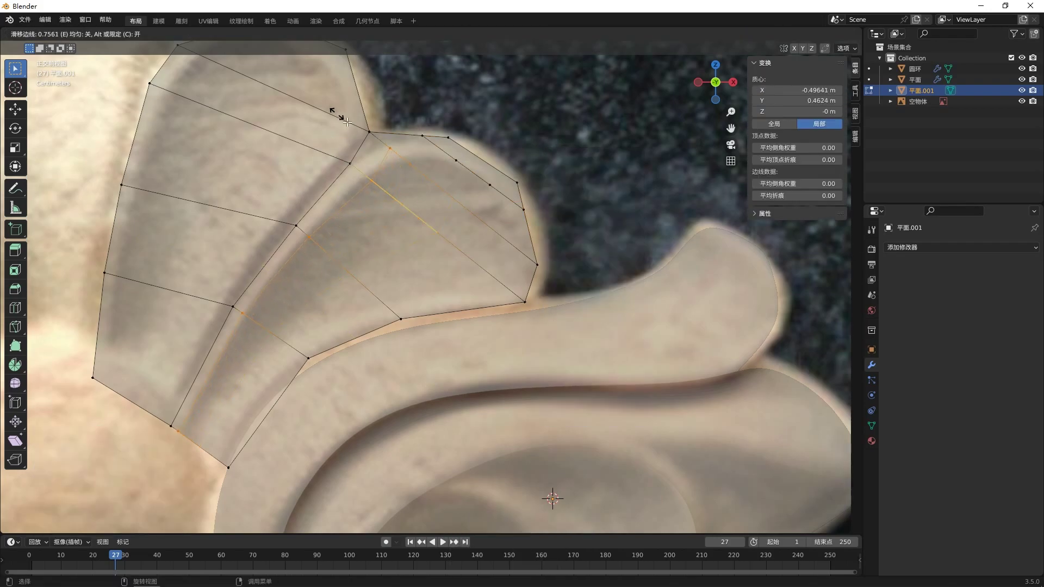
{"action": "left_click", "coordinate": [337, 114]}
{"action": "left_click", "coordinate": [372, 182]}
{"action": "key", "text": "g"}
{"action": "key", "text": "g"}
{"action": "left_click", "coordinate": [361, 199]}
- Move the valley-side loop's end vertex along the outer petal's rim and connect it to the nearest tip subdivision vertex
{"action": "left_click", "coordinate": [397, 156]}
{"action": "key", "text": "g"}
{"action": "left_click", "coordinate": [411, 169]}
{"action": "left_click", "coordinate": [455, 161], "text": "shift"}
{"action": "key", "text": "g"}
{"action": "left_click", "coordinate": [696, 158]}
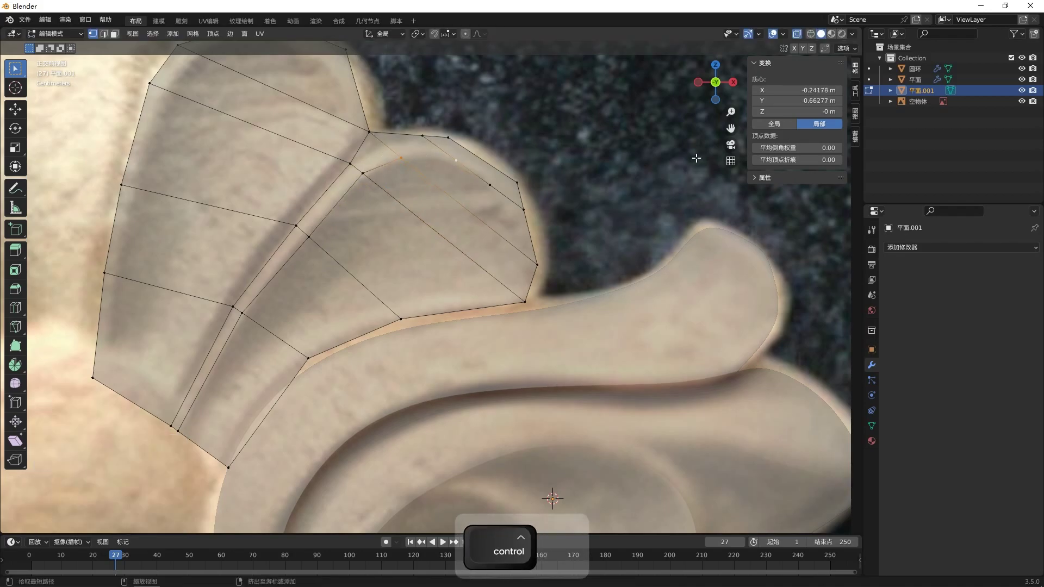
{"action": "key", "text": "ctrl+z"}
{"action": "key", "text": "j"}
- Insert an edge loop along the outer petal's scroll-side edge and connect its end to the other tip subdivision vertex
{"action": "left_click", "coordinate": [441, 243]}
{"action": "key", "text": "ctrl+r"}
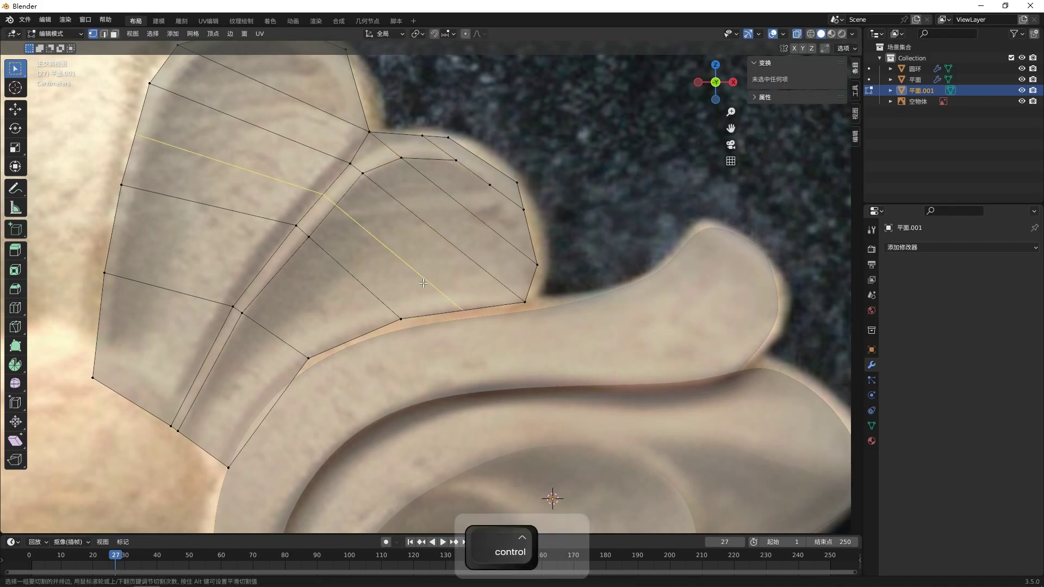
{"action": "left_click", "coordinate": [435, 247]}
{"action": "left_click", "coordinate": [513, 285]}
{"action": "left_click", "coordinate": [584, 260]}
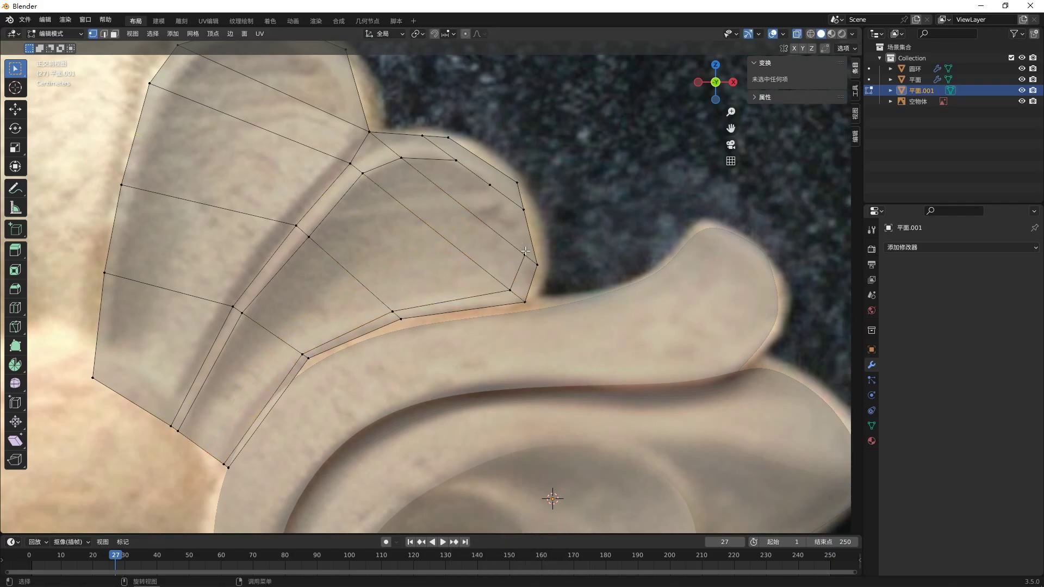
{"action": "left_click", "coordinate": [525, 255]}
{"action": "left_click", "coordinate": [490, 186], "text": "shift"}
{"action": "key", "text": "j"}
{"action": "left_click", "coordinate": [683, 228]}
- Subdivide the two outline edges on either side of the inner petal's tip
{"action": "middle_click_drag", "start_coordinate": [435, 125], "coordinate": [488, 217], "text": "shift"}
{"action": "left_click", "coordinate": [231, 137]}
{"action": "left_click", "coordinate": [338, 107], "text": "shift"}
{"action": "right_click", "coordinate": [586, 157]}
{"action": "left_click", "coordinate": [544, 161]}
{"action": "left_click", "coordinate": [423, 221]}
{"action": "left_click", "coordinate": [401, 144], "text": "shift"}
{"action": "right_click", "coordinate": [564, 151]}
{"action": "left_click", "coordinate": [528, 155]}
- Move the inner petal's tip outline vertices to follow the rounded edge in the reference image
{"action": "left_click", "coordinate": [516, 160]}
{"action": "left_click", "coordinate": [413, 180]}
{"action": "key", "text": "g"}
{"action": "left_click", "coordinate": [455, 177]}
{"action": "left_click", "coordinate": [276, 121]}
{"action": "key", "text": "g"}
{"action": "left_click", "coordinate": [276, 100]}
{"action": "left_click", "coordinate": [325, 111]}
{"action": "key", "text": "g"}
{"action": "left_click", "coordinate": [329, 106]}
{"action": "left_click", "coordinate": [399, 142]}
{"action": "key", "text": "g"}
{"action": "left_click", "coordinate": [404, 134]}
- Connect the two new outline vertices across the inner petal's tip and subdivide the connecting edge
{"action": "left_click", "coordinate": [425, 179]}
{"action": "left_click", "coordinate": [280, 110], "text": "shift"}
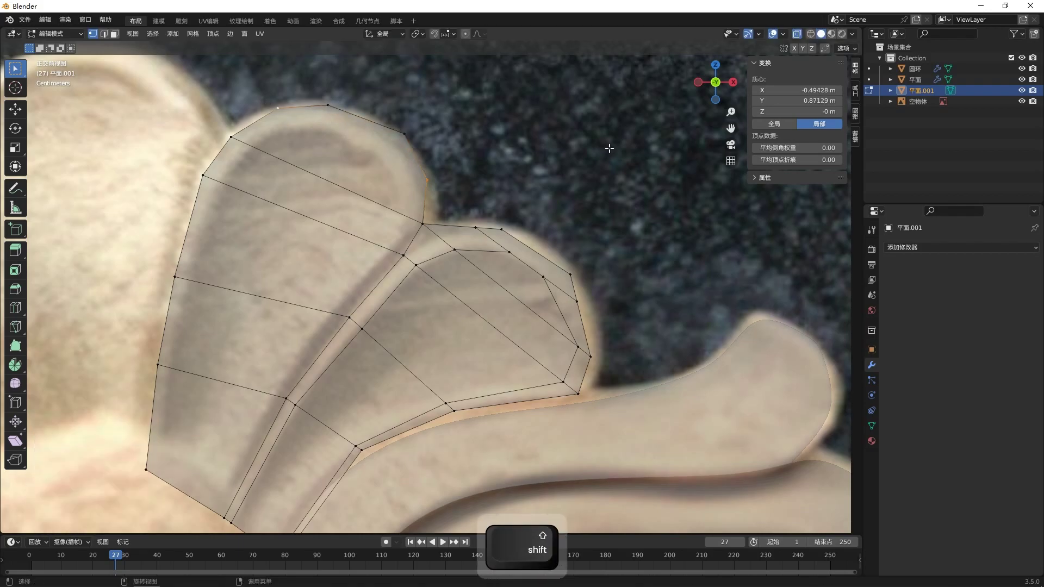
{"action": "key", "text": "j"}
{"action": "left_click", "coordinate": [196, 281]}
{"action": "key", "text": "ctrl+r"}
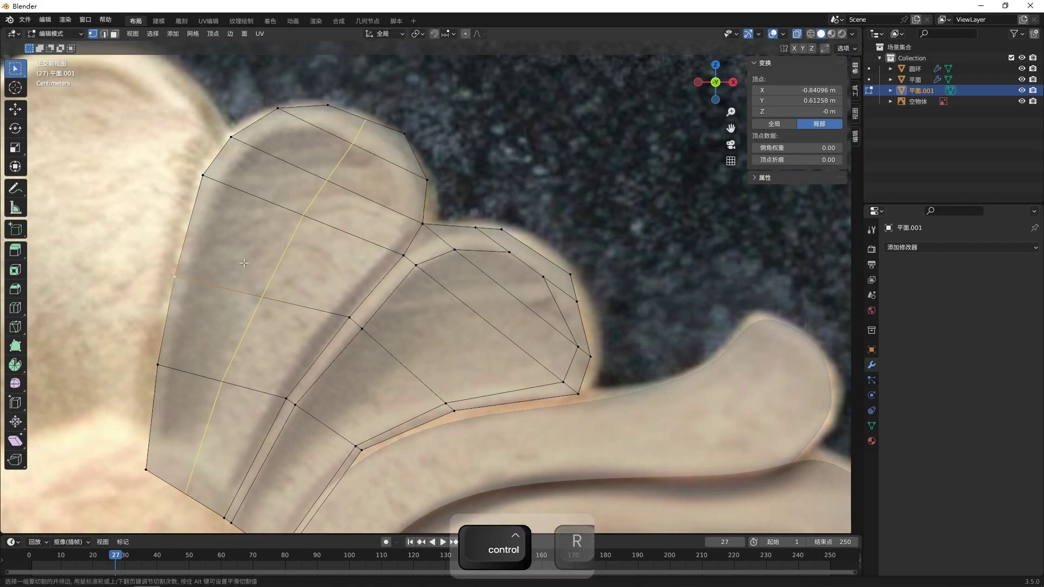
{"action": "left_click", "coordinate": [429, 180]}
{"action": "left_click", "coordinate": [280, 110], "text": "shift"}
{"action": "right_click", "coordinate": [555, 157]}
{"action": "left_click", "coordinate": [553, 158]}
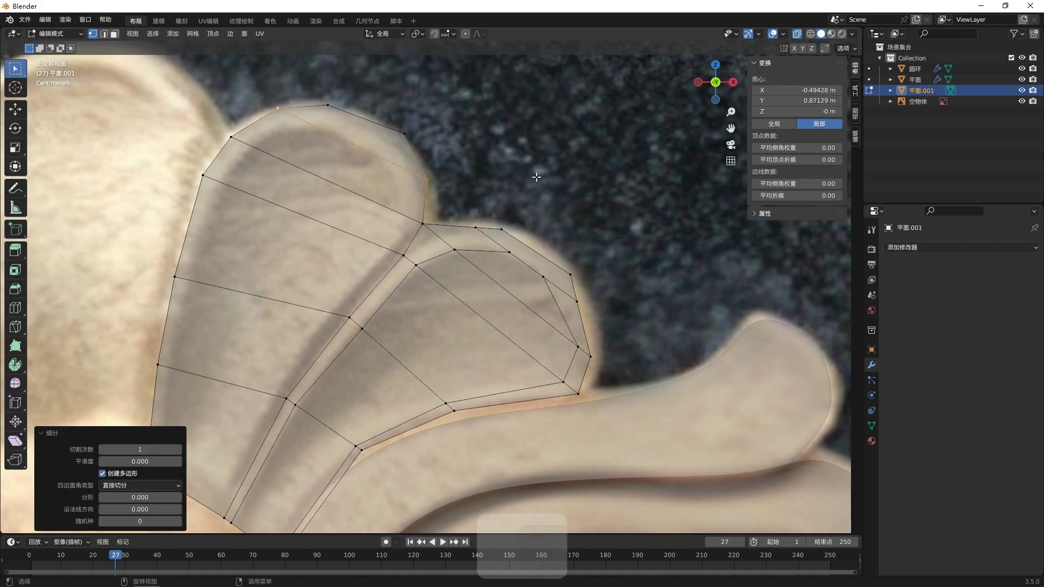
- Insert an edge loop along the inner petal's central-petal side and connect its end to the nearest tip subdivision vertex
{"action": "key", "text": "ctrl+r"}
{"action": "left_click", "coordinate": [316, 249]}
{"action": "left_click", "coordinate": [242, 178]}
{"action": "left_click", "coordinate": [340, 194]}
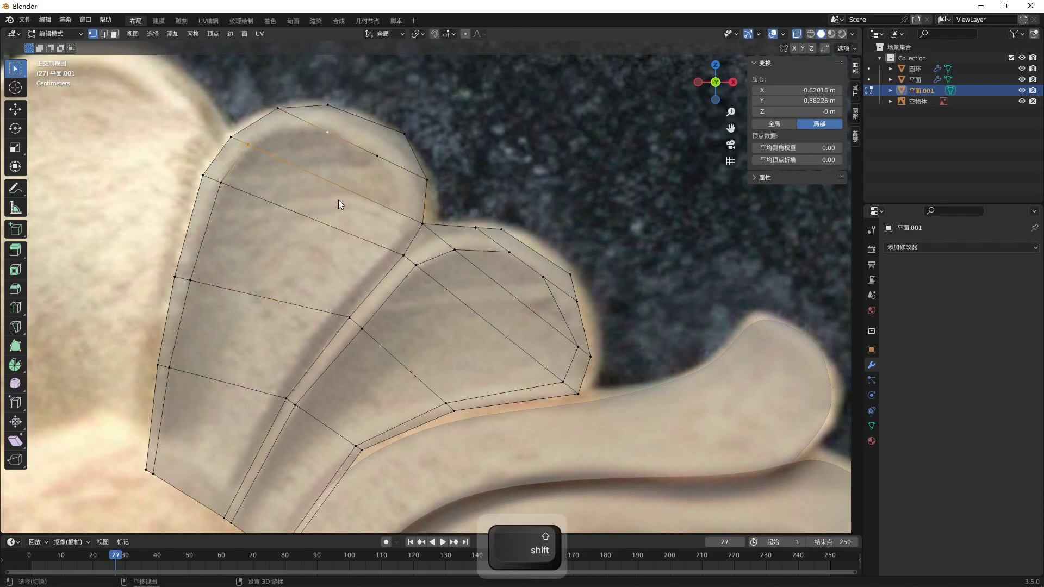
{"action": "left_click", "coordinate": [320, 263]}
- Insert an edge loop along the inner petal's side facing the outer petal and check the mesh in object mode
{"action": "key", "text": "ctrl+r"}
{"action": "left_click", "coordinate": [285, 273]}
{"action": "left_click", "coordinate": [331, 285]}
{"action": "left_click", "coordinate": [608, 212]}
{"action": "key", "text": "Tab"}
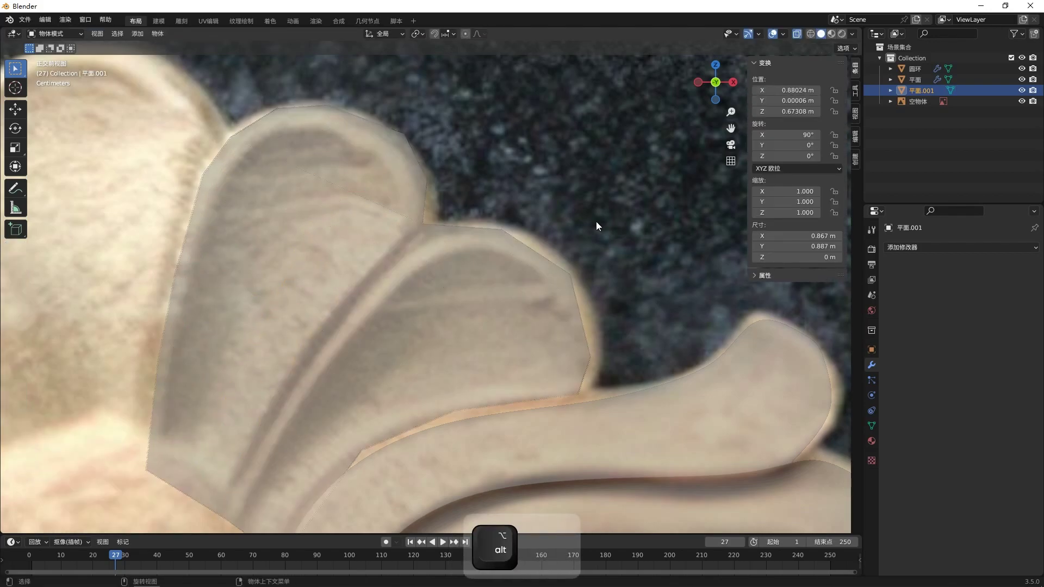
{"action": "left_click", "coordinate": [410, 286]}
{"action": "key", "text": "alt+z"}
{"action": "left_click", "coordinate": [417, 280]}
- Connect the end of the inner petal's valley-side loop to the remaining tip subdivision vertex in edit mode
{"action": "key", "text": "Tab"}
{"action": "key", "text": "alt+z"}
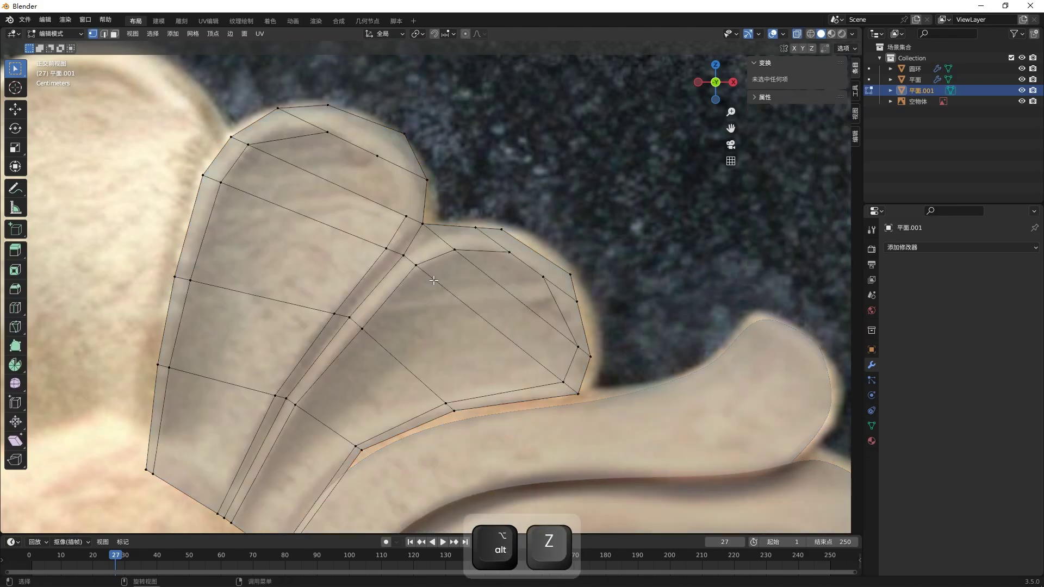
{"action": "scroll", "coordinate": [345, 234], "scroll_direction": "up", "scroll_amount": 1}
{"action": "left_click", "coordinate": [368, 131]}
{"action": "key", "text": "j"}
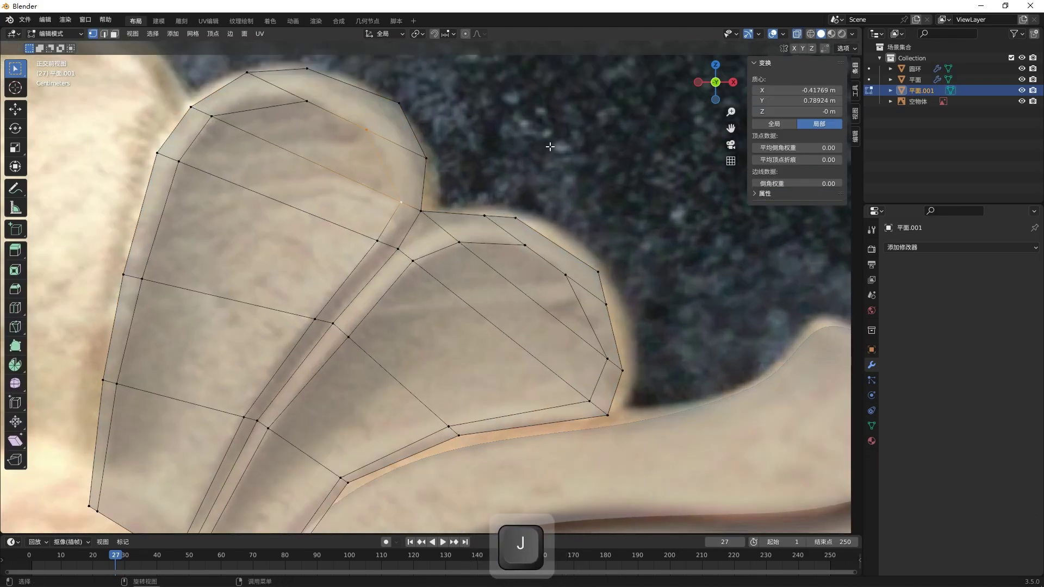
{"action": "left_click", "coordinate": [324, 152]}
{"action": "scroll", "coordinate": [645, 238], "scroll_direction": "down", "scroll_amount": 1}
{"action": "left_click", "coordinate": [391, 274], "text": "alt"}
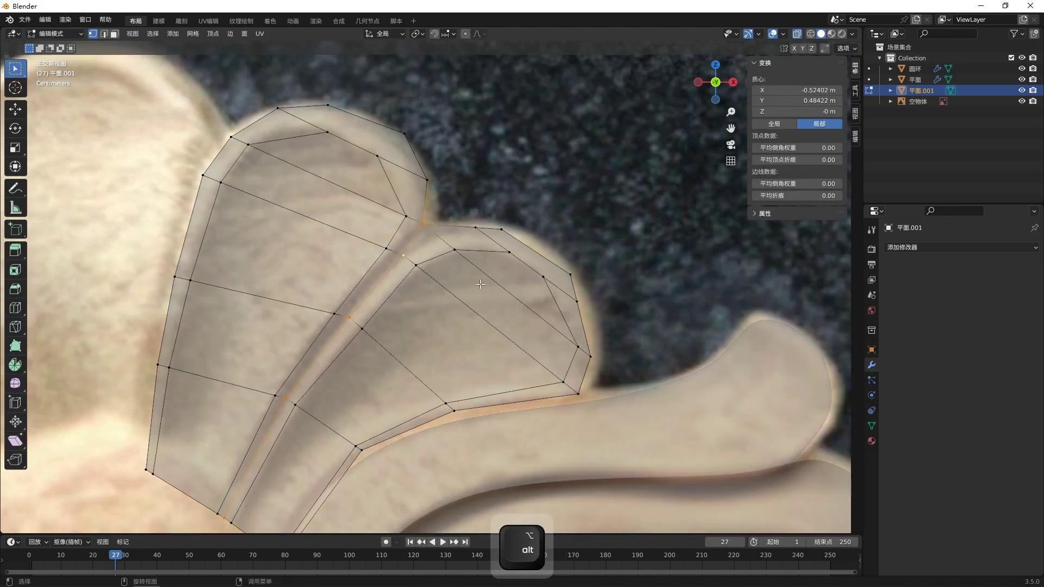
{"action": "scroll", "coordinate": [517, 330], "scroll_direction": "down", "scroll_amount": 3}
{"action": "middle_click_drag", "start_coordinate": [517, 330], "coordinate": [439, 336]}
{"action": "key", "text": "g"}
{"action": "key", "text": "y"}
{"action": "left_click", "coordinate": [625, 266]}
{"action": "left_click", "coordinate": [625, 266]}
{"action": "key", "text": "ctrl+z"}
{"action": "key", "text": "ctrl+z"}
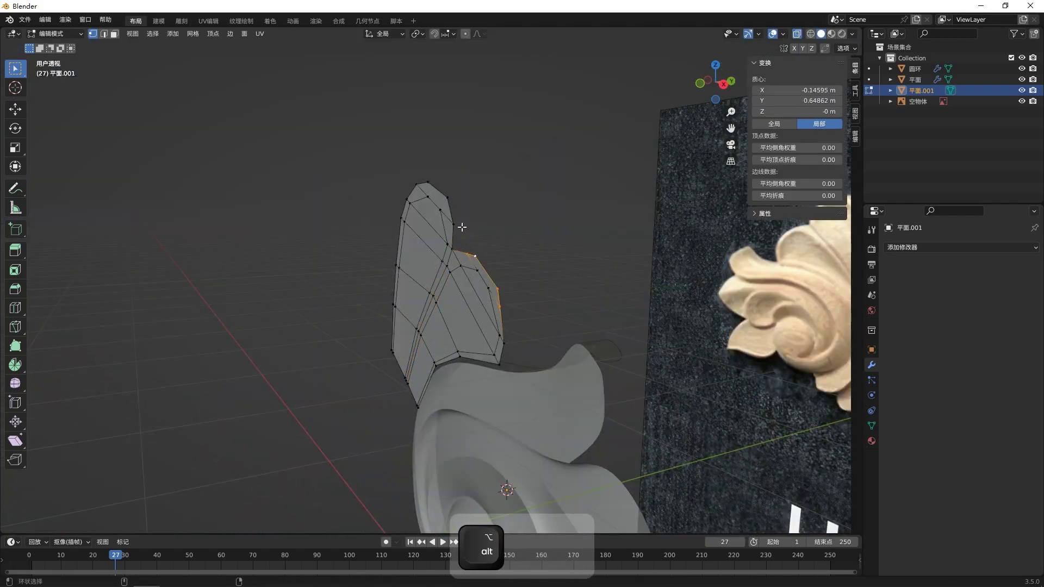
- Select the complete outer outline of the two shell petals
{"action": "middle_click_drag", "start_coordinate": [480, 241], "coordinate": [544, 324]}
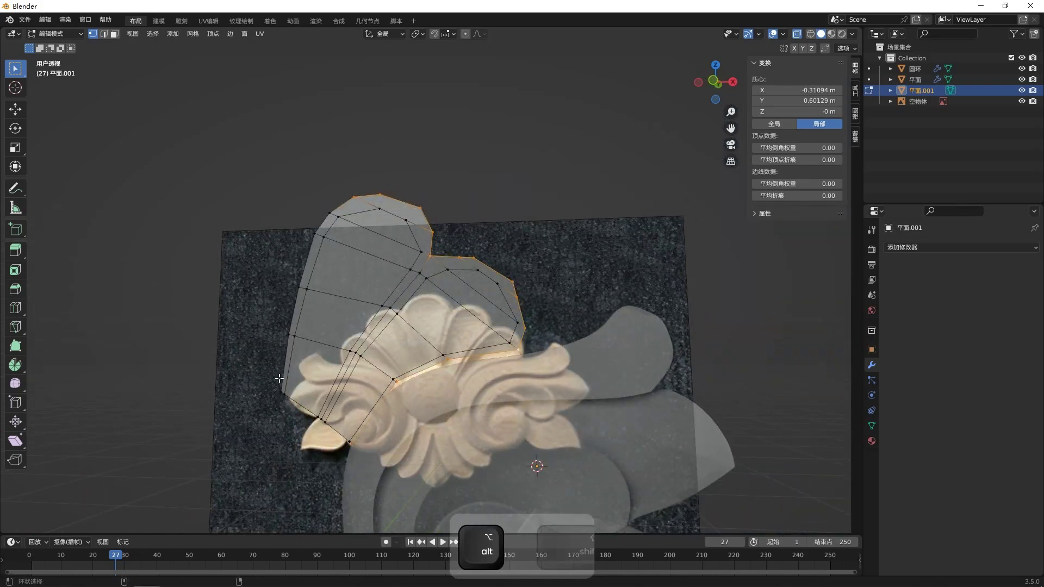
{"action": "scroll", "coordinate": [382, 377], "scroll_direction": "up", "scroll_amount": 4}
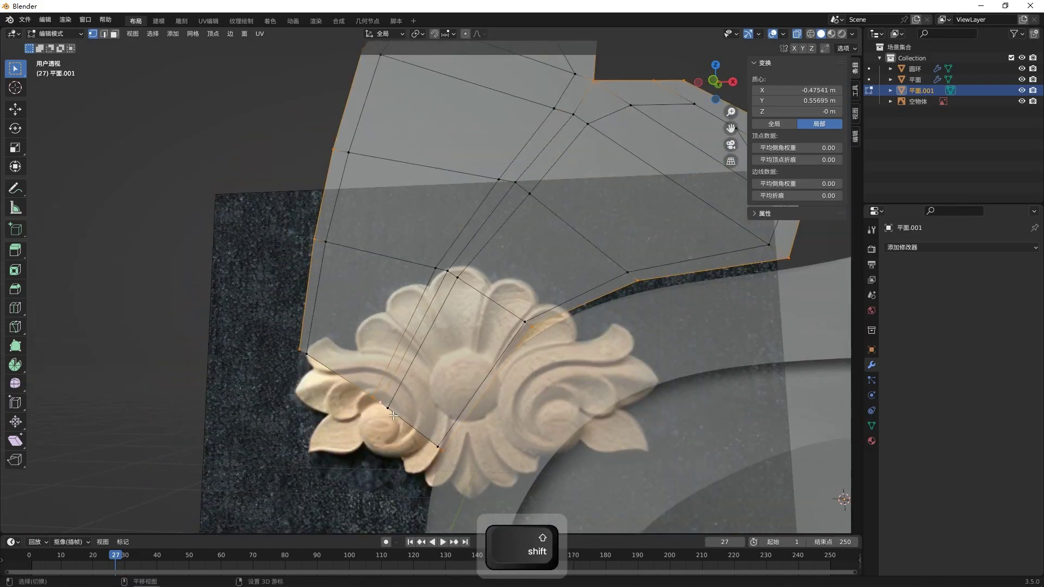
{"action": "scroll", "coordinate": [424, 407], "scroll_direction": "down", "scroll_amount": 5}
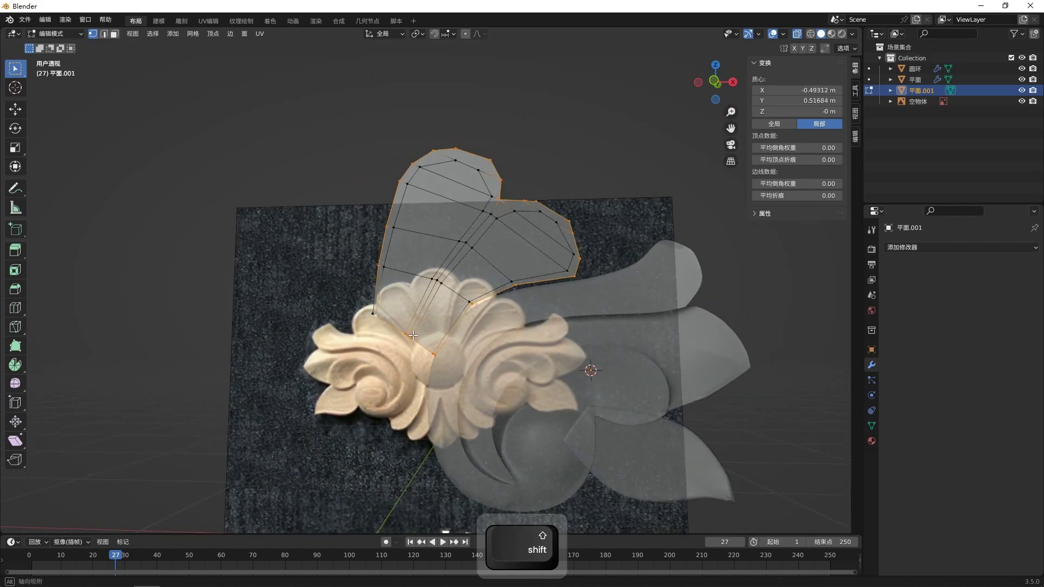
{"action": "middle_click_drag", "start_coordinate": [424, 407], "coordinate": [462, 405]}
{"action": "middle_click_drag", "start_coordinate": [360, 311], "coordinate": [689, 252]}
{"action": "key", "text": "e"}
{"action": "key", "text": "y"}
{"action": "left_click", "coordinate": [456, 338]}
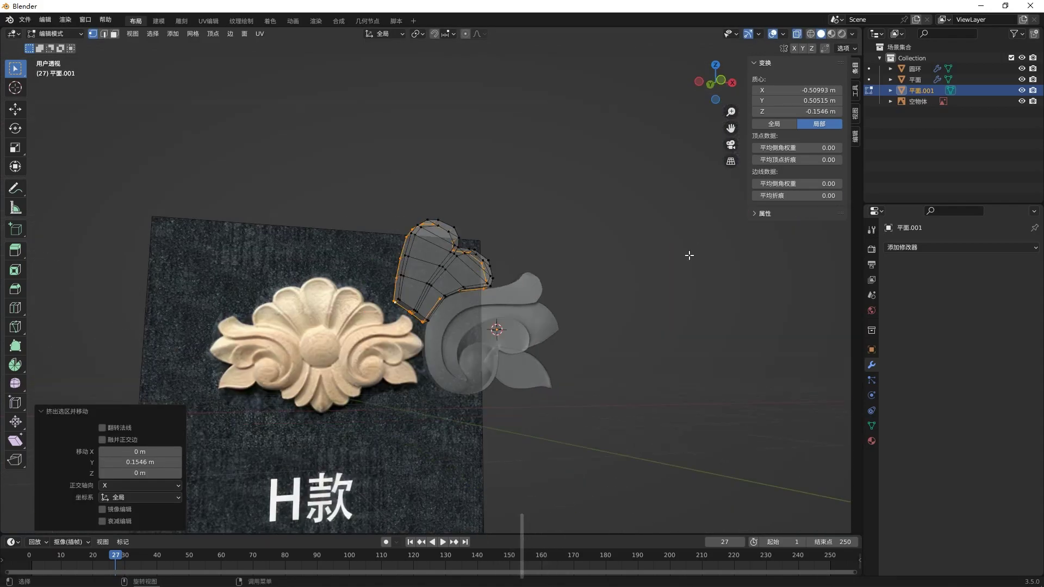
{"action": "left_click", "coordinate": [689, 252]}
{"action": "middle_click_drag", "start_coordinate": [435, 375], "coordinate": [576, 408]}
{"action": "key", "text": "ctrl+z"}
{"action": "key", "text": "ctrl+z"}
- Extrude the selected petal outline about 0.096 m back along Y and check the side walls against the reference in object mode
{"action": "key", "text": "e"}
{"action": "key", "text": "y"}
{"action": "left_click", "coordinate": [543, 397]}
{"action": "left_click", "coordinate": [671, 301]}
{"action": "key", "text": "KP_1"}
{"action": "scroll", "coordinate": [481, 291], "scroll_direction": "up", "scroll_amount": 5}
{"action": "key", "text": "Tab"}
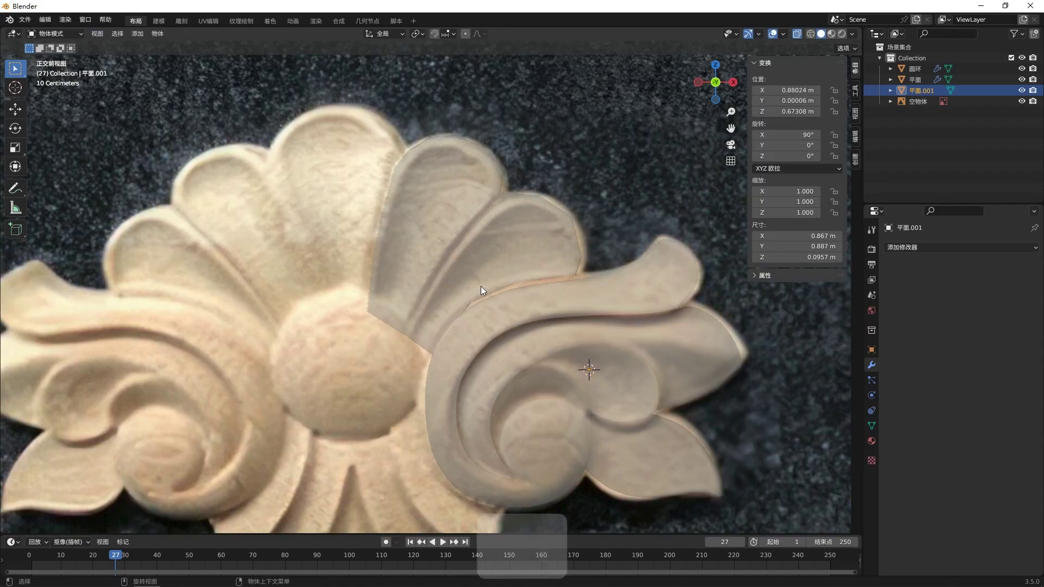
- Select the valley edge loop between the two petals and move it about 0.026 m back along Y
{"action": "key", "text": "Tab"}
{"action": "scroll", "coordinate": [481, 291], "scroll_direction": "up", "scroll_amount": 4}
{"action": "left_click", "coordinate": [478, 236], "text": "alt"}
{"action": "left_click", "coordinate": [435, 265], "text": "alt"}
{"action": "left_click", "coordinate": [439, 261]}
{"action": "left_click", "coordinate": [440, 266], "text": "alt"}
{"action": "scroll", "coordinate": [602, 261], "scroll_direction": "down", "scroll_amount": 1}
{"action": "middle_click_drag", "start_coordinate": [602, 261], "coordinate": [735, 226]}
{"action": "key", "text": "g"}
{"action": "key", "text": "y"}
{"action": "left_click", "coordinate": [675, 239]}
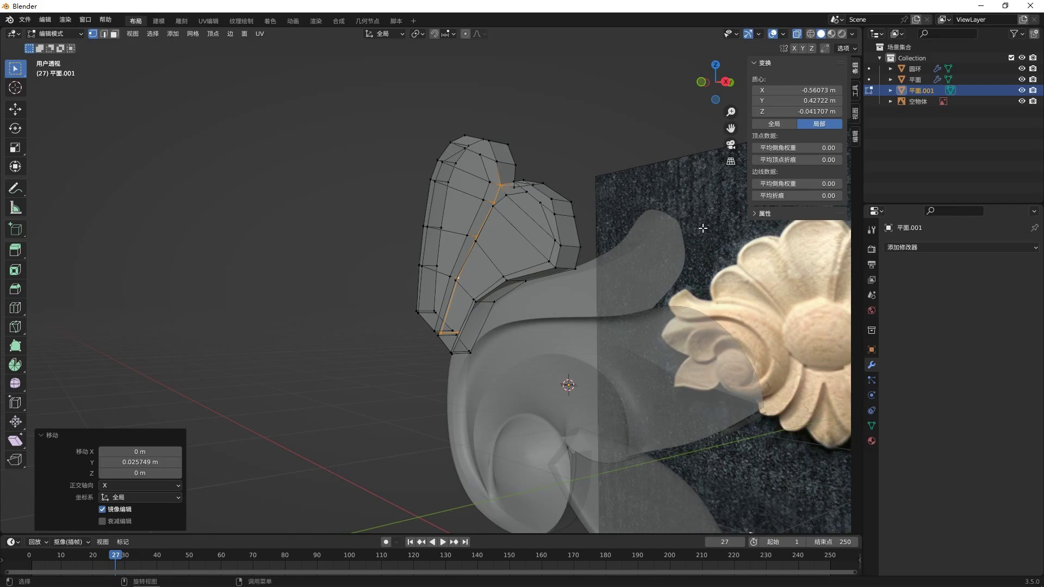
{"action": "key", "text": "KP_1"}
{"action": "scroll", "coordinate": [629, 234], "scroll_direction": "up", "scroll_amount": 4}
{"action": "left_click", "coordinate": [615, 237]}
{"action": "scroll", "coordinate": [485, 242], "scroll_direction": "down", "scroll_amount": 3}
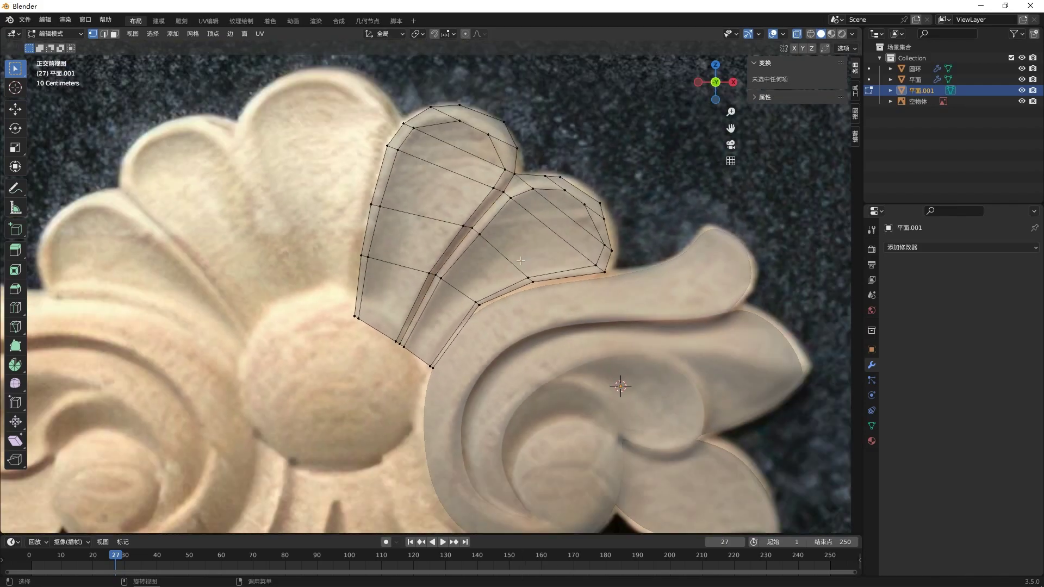
{"action": "left_click", "coordinate": [495, 248], "text": "alt"}
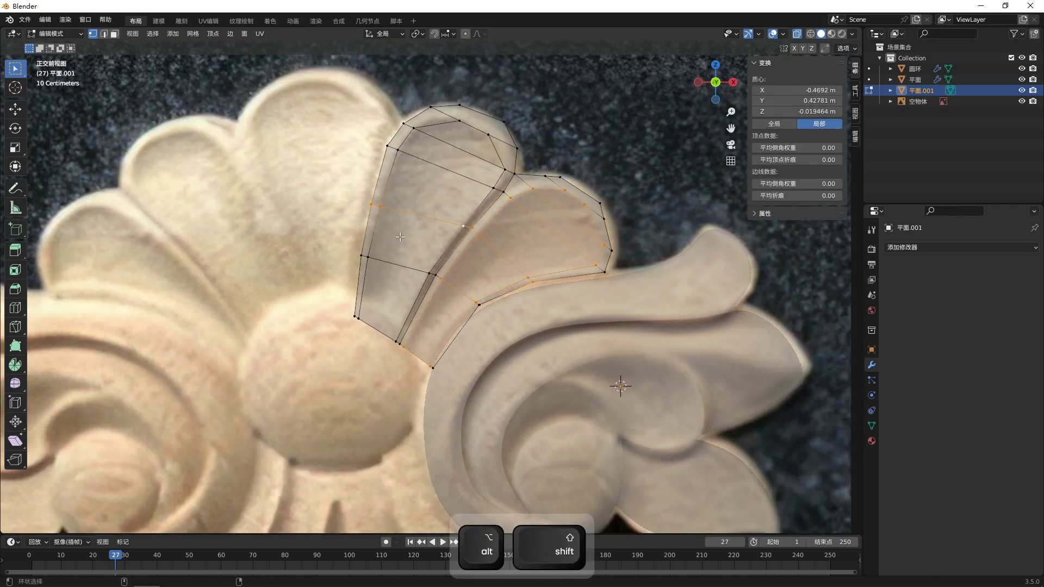
{"action": "left_click", "coordinate": [433, 255], "text": "alt+shift"}
{"action": "scroll", "coordinate": [433, 247], "scroll_direction": "down", "scroll_amount": 2}
{"action": "middle_click_drag", "start_coordinate": [498, 254], "coordinate": [415, 305]}
{"action": "key", "text": "g"}
{"action": "key", "text": "y"}
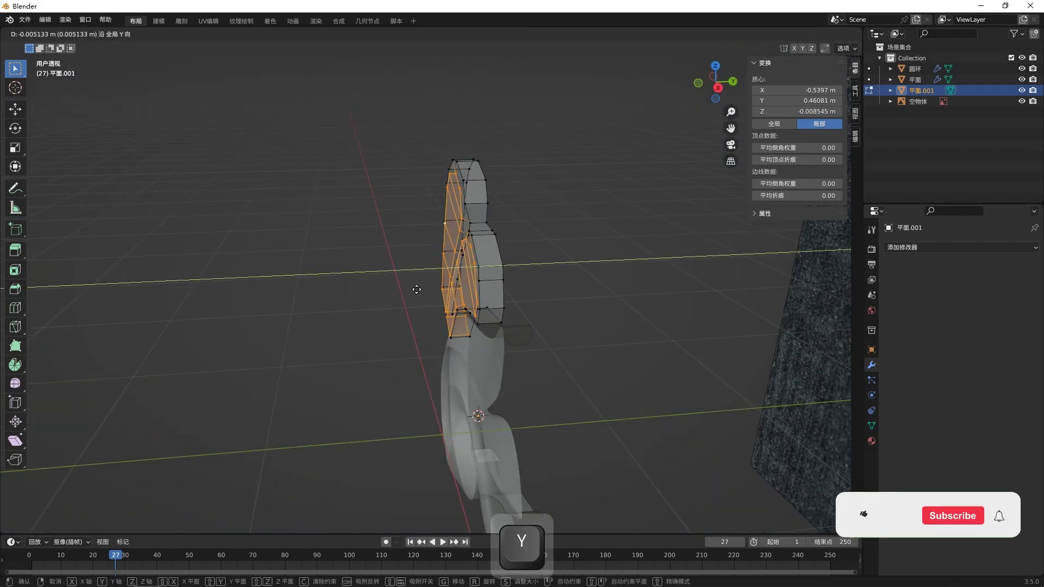
{"action": "left_click", "coordinate": [413, 290]}
{"action": "middle_click_drag", "start_coordinate": [592, 283], "coordinate": [664, 276]}
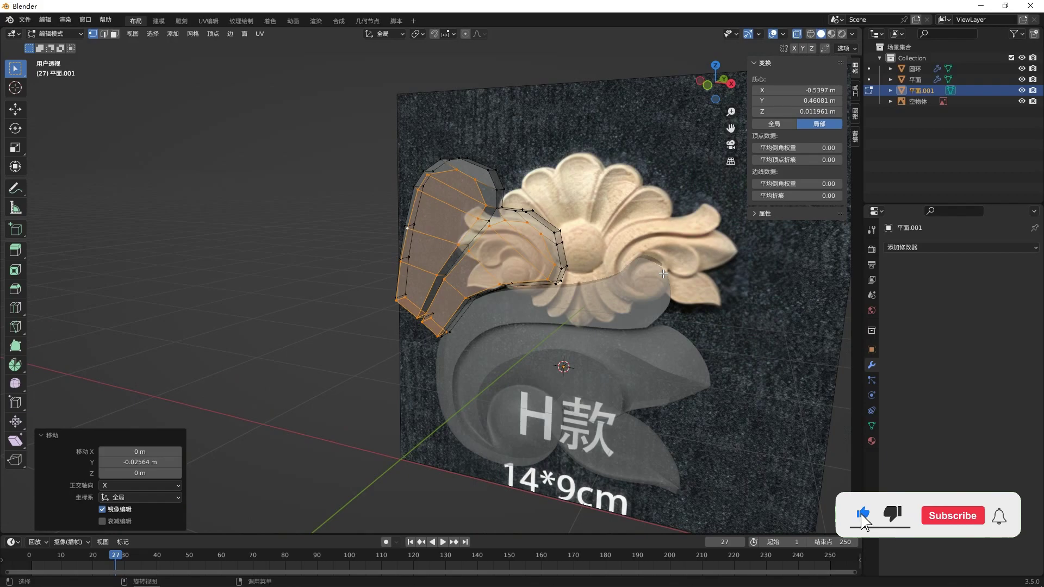
{"action": "key", "text": "ctrl+z"}
{"action": "key", "text": "ctrl+z"}
{"action": "key", "text": "ctrl+z"}
{"action": "key", "text": "ctrl+z"}
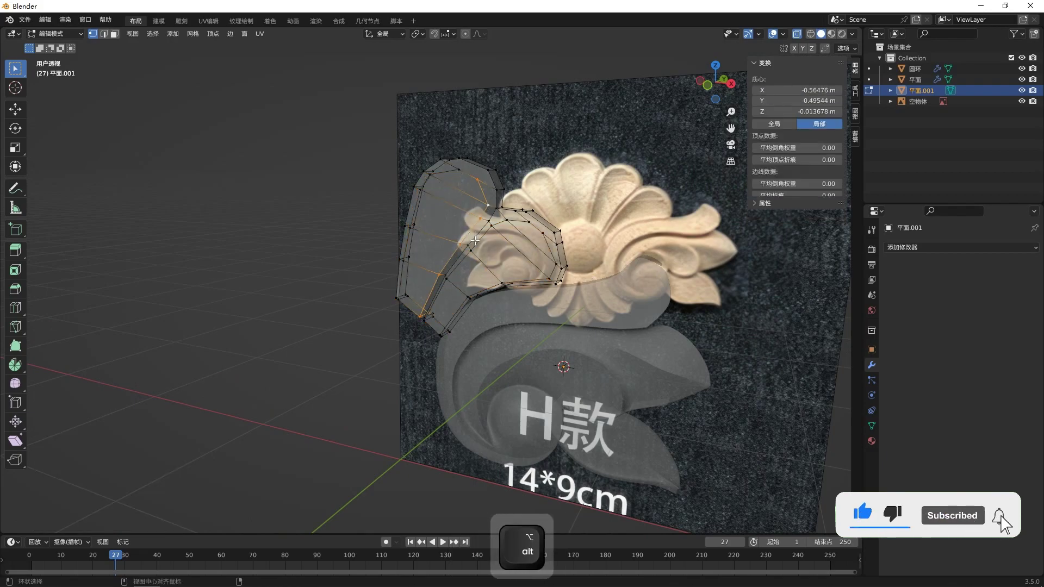
- Move the inner petal's valley-side loop and the outer petal's scroll-side loop about 0.027 m forward along Y
{"action": "left_click", "coordinate": [482, 226], "text": "alt"}
{"action": "left_click", "coordinate": [481, 222], "text": "alt+shift"}
{"action": "left_click", "coordinate": [482, 222], "text": "alt+shift"}
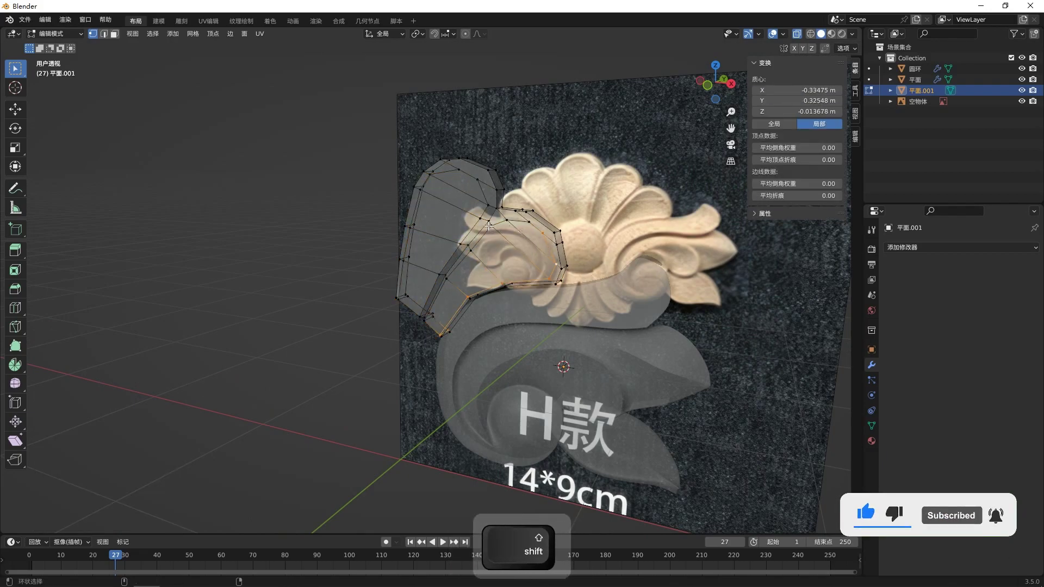
{"action": "left_click", "coordinate": [458, 249], "text": "alt+shift"}
{"action": "scroll", "coordinate": [603, 250], "scroll_direction": "down", "scroll_amount": 3}
{"action": "middle_click_drag", "start_coordinate": [603, 251], "coordinate": [660, 250]}
{"action": "key", "text": "g"}
{"action": "key", "text": "y"}
{"action": "left_click", "coordinate": [581, 249]}
{"action": "scroll", "coordinate": [601, 298], "scroll_direction": "up", "scroll_amount": 4}
{"action": "middle_click_drag", "start_coordinate": [601, 299], "coordinate": [644, 266]}
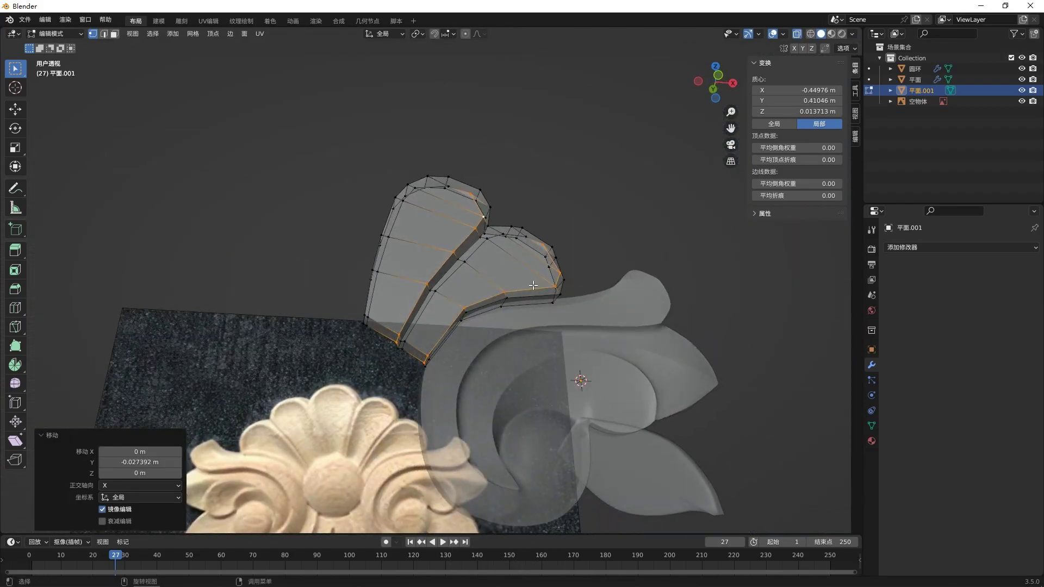
- Move the inner petal's central-side loop and the outer petal's valley-side loop, without their rear base vertices, about 0.014 m forward along Y
{"action": "left_click", "coordinate": [486, 283]}
{"action": "left_click", "coordinate": [432, 282], "text": "alt"}
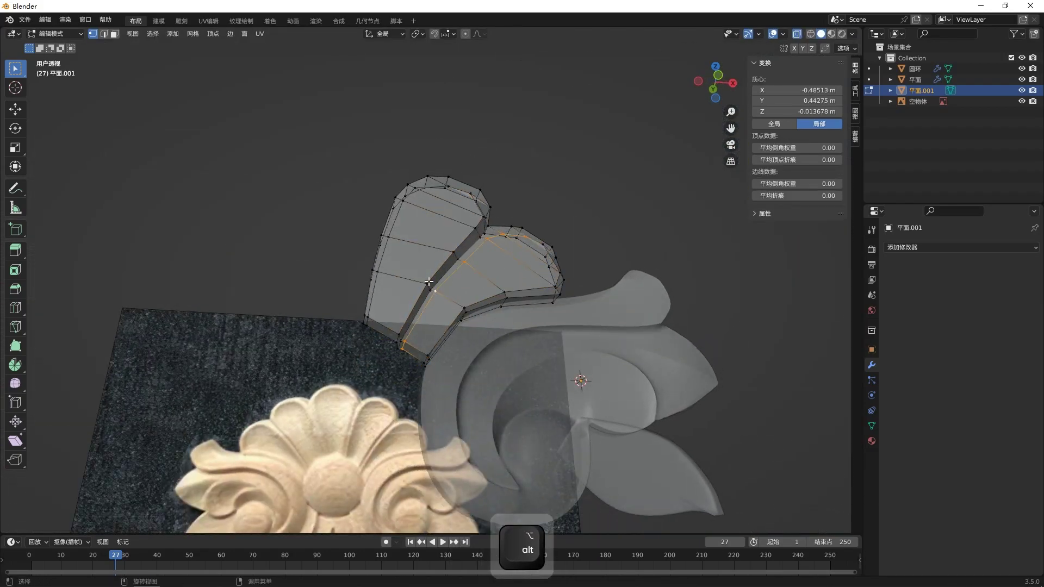
{"action": "left_click_drag", "start_coordinate": [433, 295], "coordinate": [473, 333], "text": "ctrl"}
{"action": "middle_click_drag", "start_coordinate": [716, 301], "coordinate": [762, 300]}
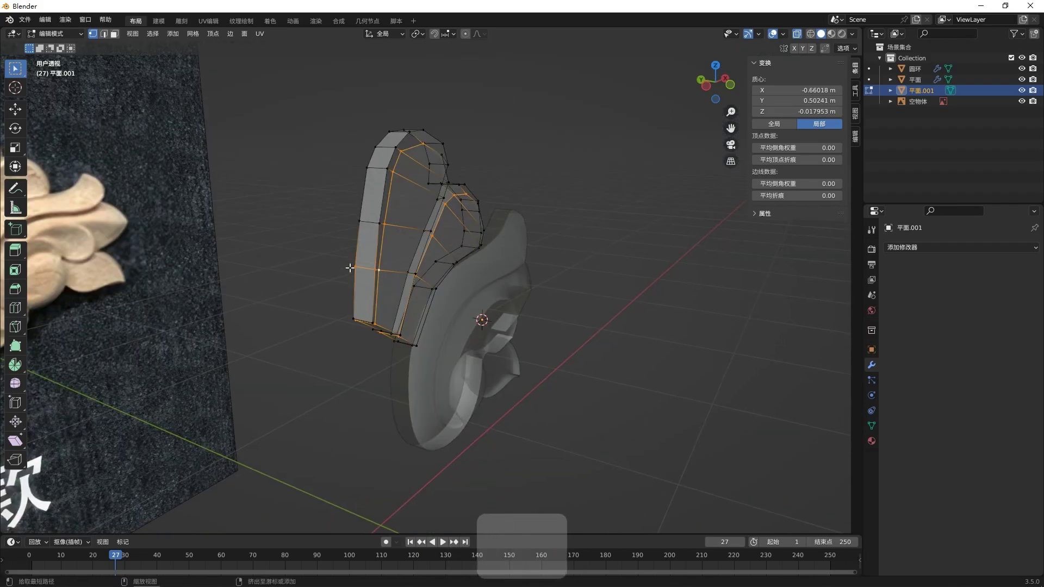
{"action": "middle_click_drag", "start_coordinate": [493, 305], "coordinate": [496, 246]}
{"action": "left_click_drag", "start_coordinate": [340, 282], "coordinate": [366, 359], "text": "ctrl"}
{"action": "middle_click_drag", "start_coordinate": [511, 299], "coordinate": [338, 319]}
{"action": "key", "text": "g"}
{"action": "key", "text": "y"}
{"action": "left_click", "coordinate": [410, 320]}
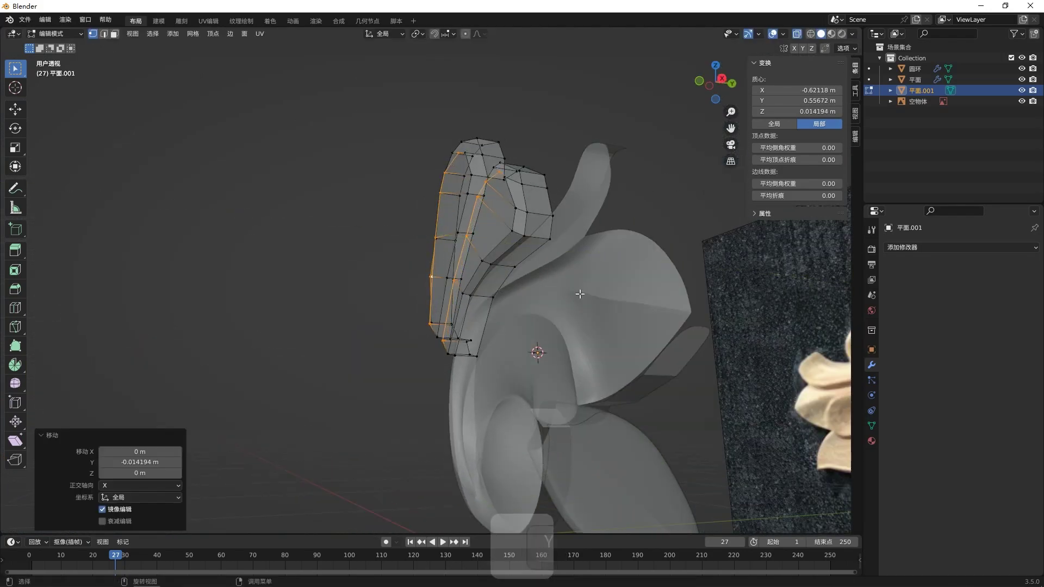
{"action": "middle_click_drag", "start_coordinate": [550, 306], "coordinate": [696, 261]}
- Turn off X-ray and add a level 3 subdivision surface to the petal mesh in object mode
{"action": "key", "text": "Tab"}
{"action": "key", "text": "alt+z"}
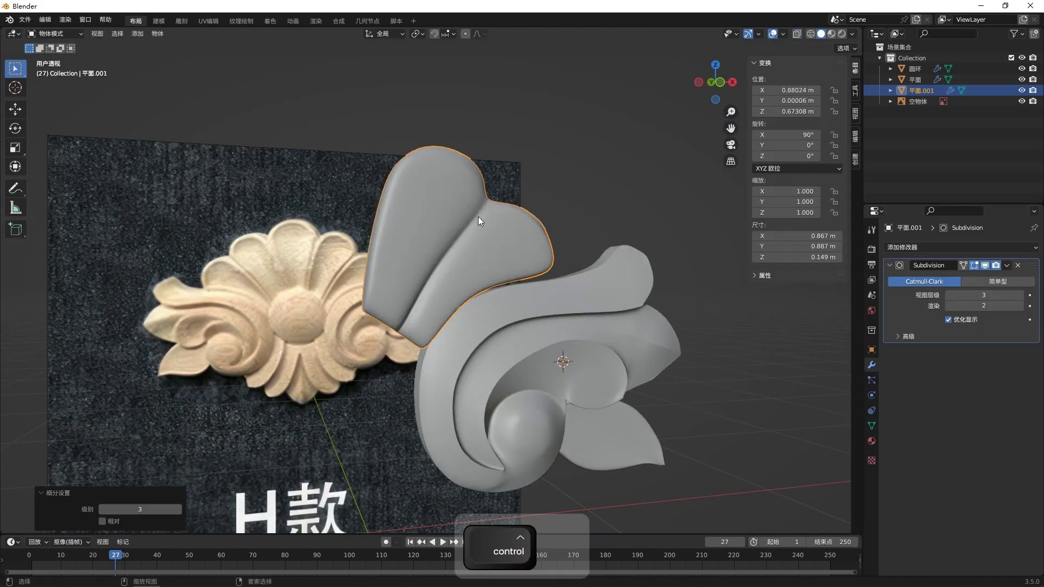
{"action": "key", "text": "ctrl+3"}
{"action": "middle_click_drag", "start_coordinate": [493, 229], "coordinate": [458, 242]}
- Crease the valley edge loop between the two petals and check the subdivided result from the front in object mode
{"action": "key", "text": "Tab"}
{"action": "key", "text": "alt+z"}
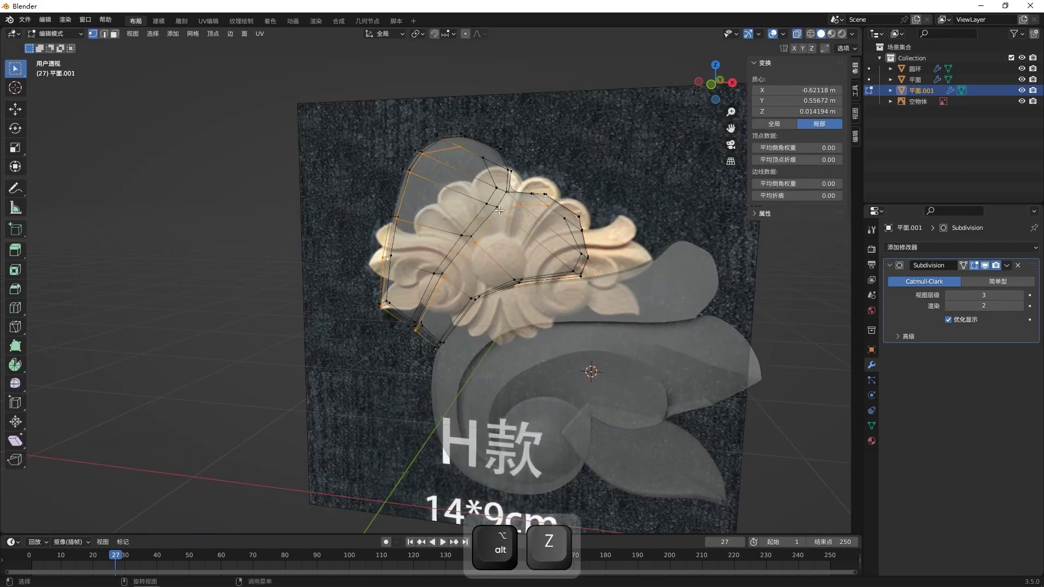
{"action": "left_click", "coordinate": [499, 210], "text": "alt"}
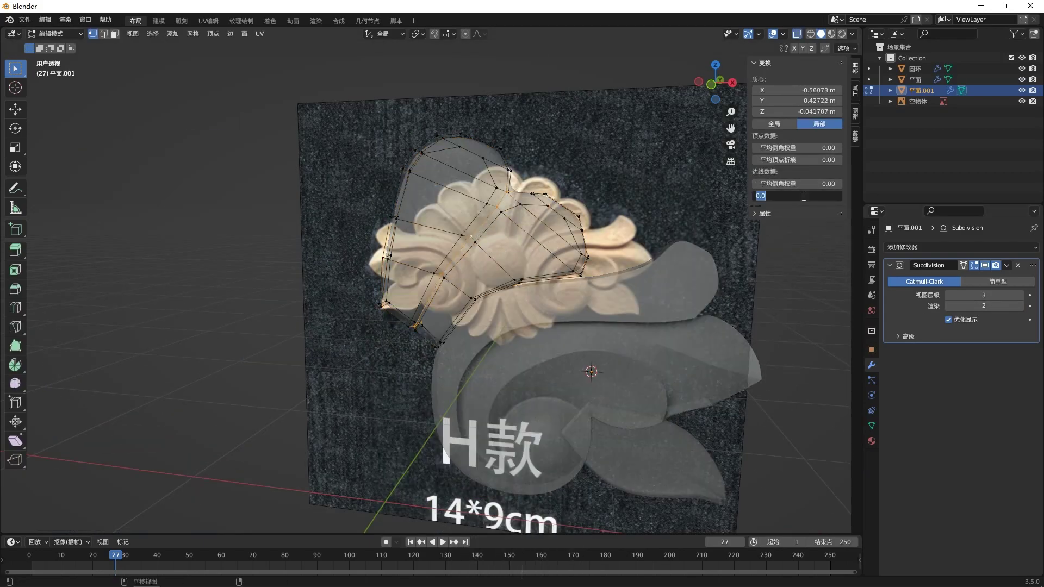
{"action": "left_click", "coordinate": [674, 217]}
{"action": "key", "text": "alt+z"}
{"action": "scroll", "coordinate": [710, 230], "scroll_direction": "down", "scroll_amount": 2}
{"action": "key", "text": "Tab"}
{"action": "middle_click_drag", "start_coordinate": [741, 263], "coordinate": [604, 268]}
{"action": "key", "text": "KP_1"}
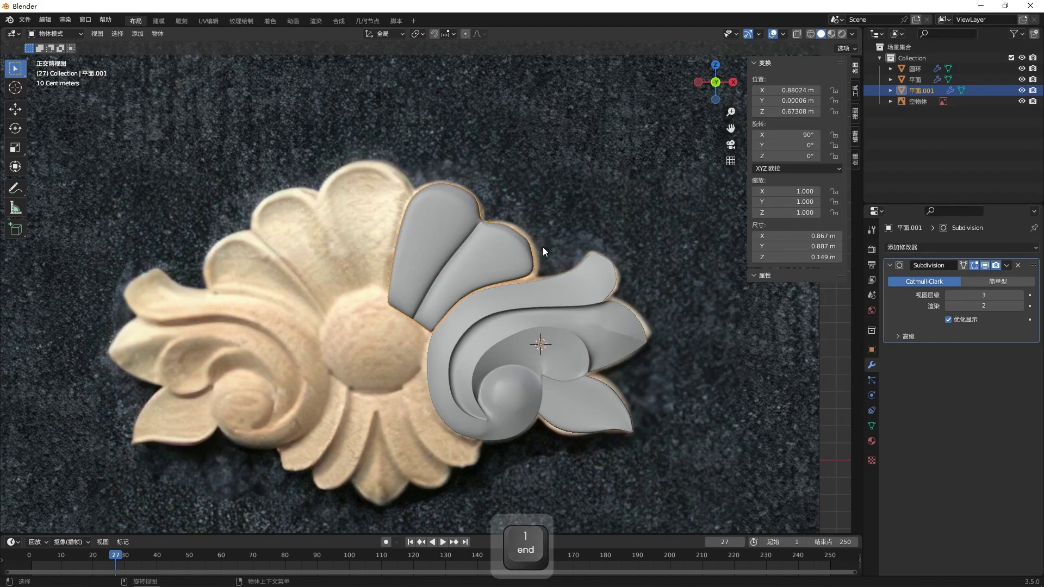
- Insert a lengthwise edge loop on the inner petal's face, close to its central-petal side
{"action": "scroll", "coordinate": [546, 247], "scroll_direction": "up", "scroll_amount": 4}
{"action": "key", "text": "Tab"}
{"action": "key", "text": "ctrl+r"}
{"action": "left_click", "coordinate": [429, 158]}
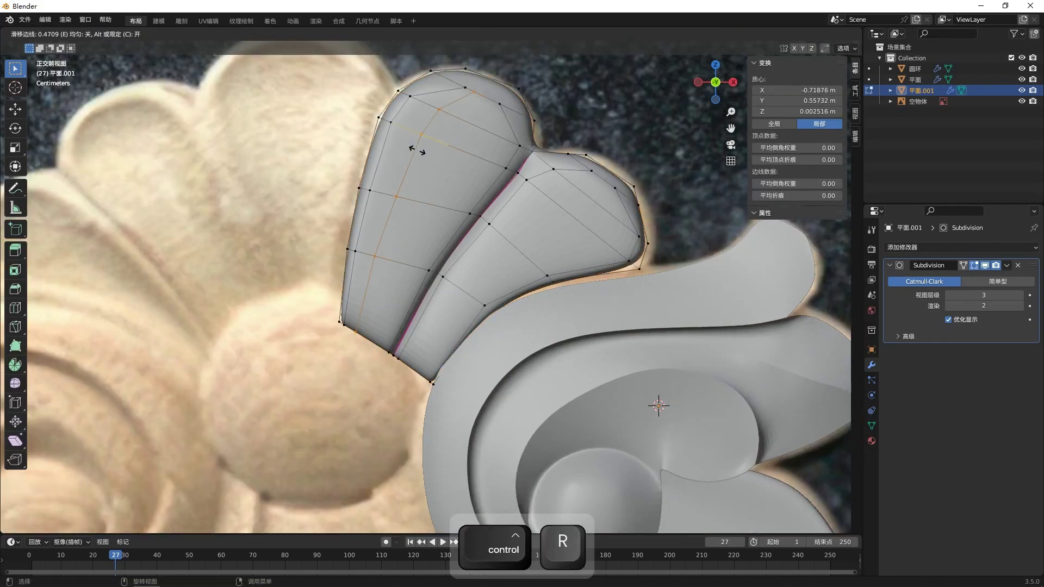
{"action": "left_click", "coordinate": [401, 131]}
{"action": "middle_click_drag", "start_coordinate": [576, 160], "coordinate": [495, 174]}
{"action": "key", "text": "g"}
{"action": "key", "text": "y"}
{"action": "left_click", "coordinate": [506, 166]}
{"action": "key", "text": "KP_1"}
{"action": "key", "text": "ctrl+z"}
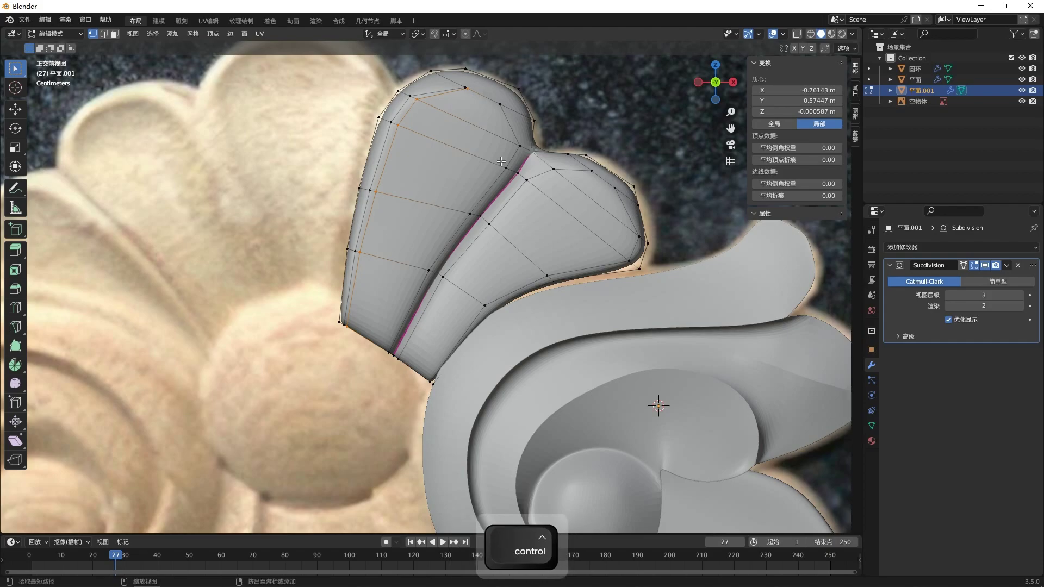
- Insert a loop near the inner petal's valley side at factor -0.8 and push the petal's inner surface about 0.033 m back along Y
{"action": "key", "text": "ctrl+r"}
{"action": "left_click", "coordinate": [501, 161]}
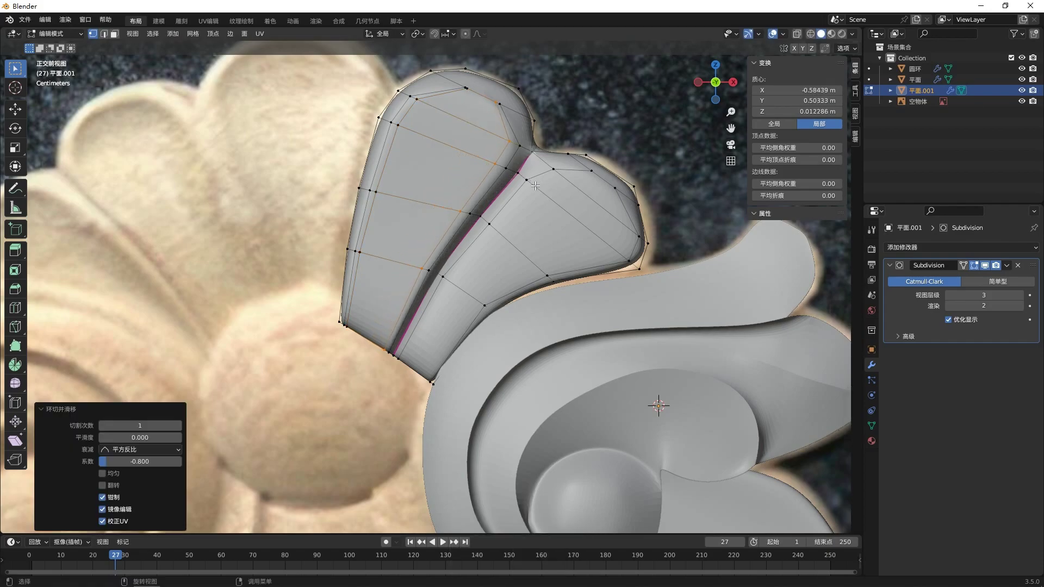
{"action": "left_click", "coordinate": [407, 129], "text": "alt+shift"}
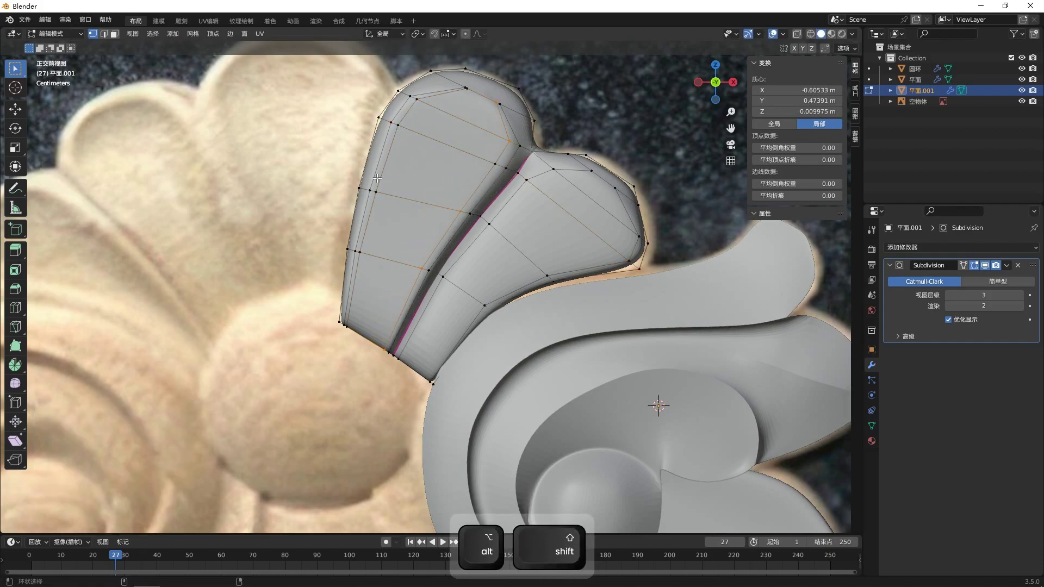
{"action": "scroll", "coordinate": [426, 181], "scroll_direction": "down", "scroll_amount": 2}
{"action": "middle_click_drag", "start_coordinate": [501, 195], "coordinate": [422, 167]}
{"action": "key", "text": "g"}
{"action": "key", "text": "y"}
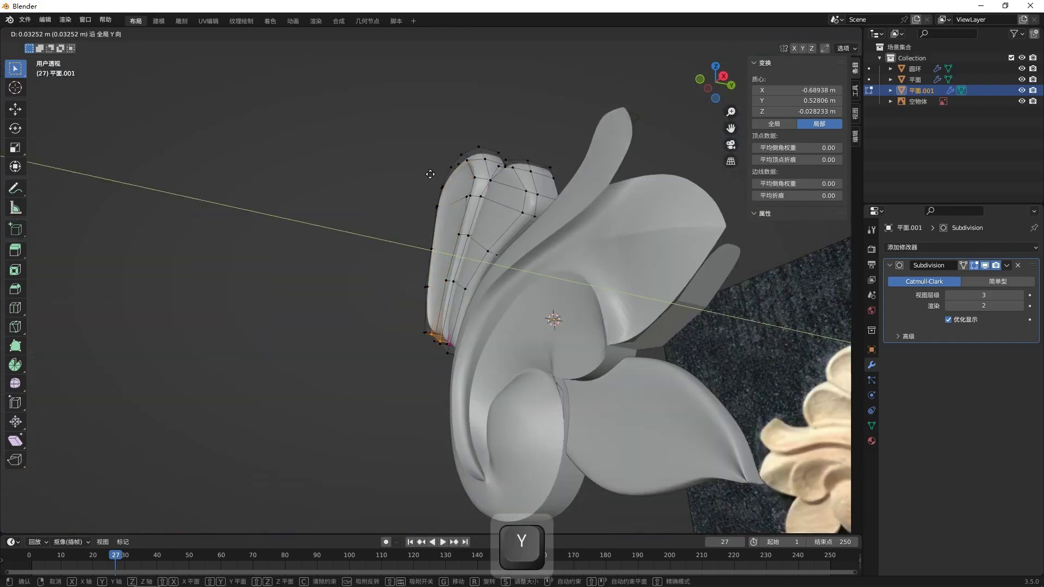
{"action": "left_click", "coordinate": [432, 174]}
{"action": "key", "text": "KP_1"}
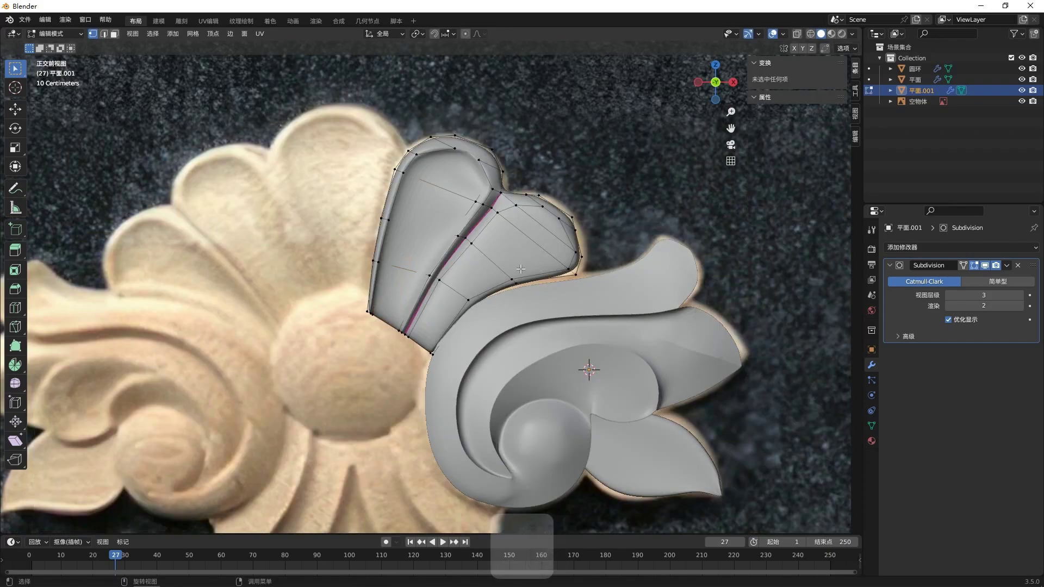
- Insert two lengthwise edge loops on the outer petal's face, one near its valley side and one near its scroll side
{"action": "key", "text": "ctrl+r"}
{"action": "left_click", "coordinate": [532, 234]}
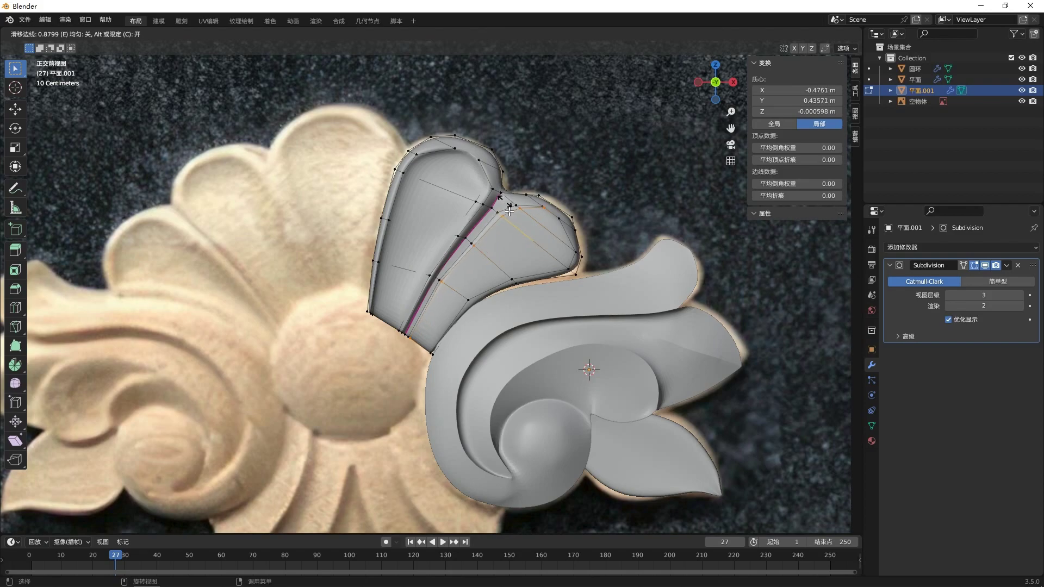
{"action": "left_click", "coordinate": [505, 202]}
{"action": "key", "text": "ctrl+r"}
{"action": "left_click", "coordinate": [537, 244]}
{"action": "left_click", "coordinate": [559, 262]}
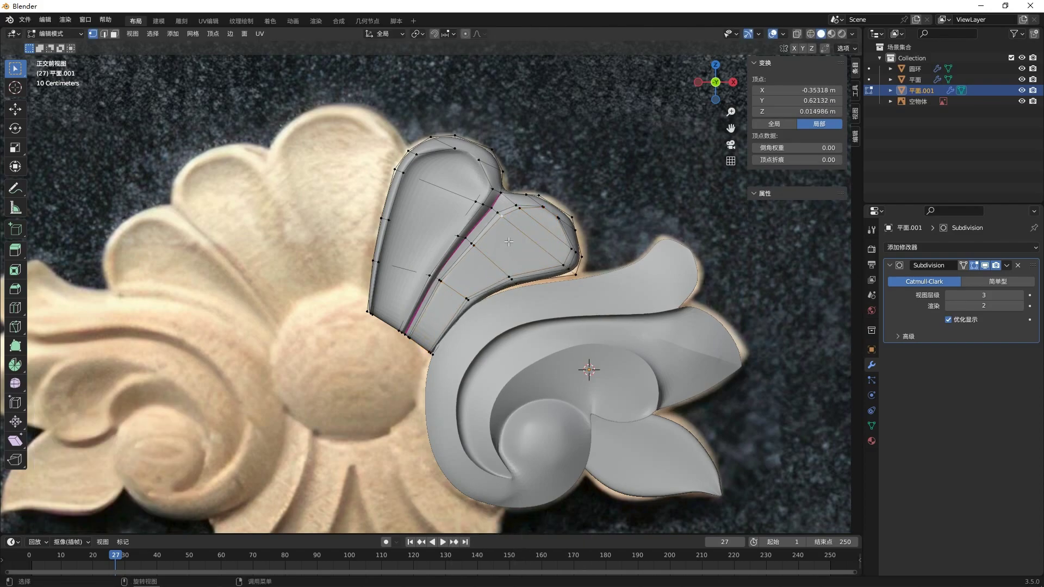
- Push the outer petal's inner surface between the new loops about 0.016 m back along Y and check it in object mode
{"action": "scroll", "coordinate": [533, 285], "scroll_direction": "up", "scroll_amount": 2}
{"action": "left_click", "coordinate": [539, 191], "text": "alt"}
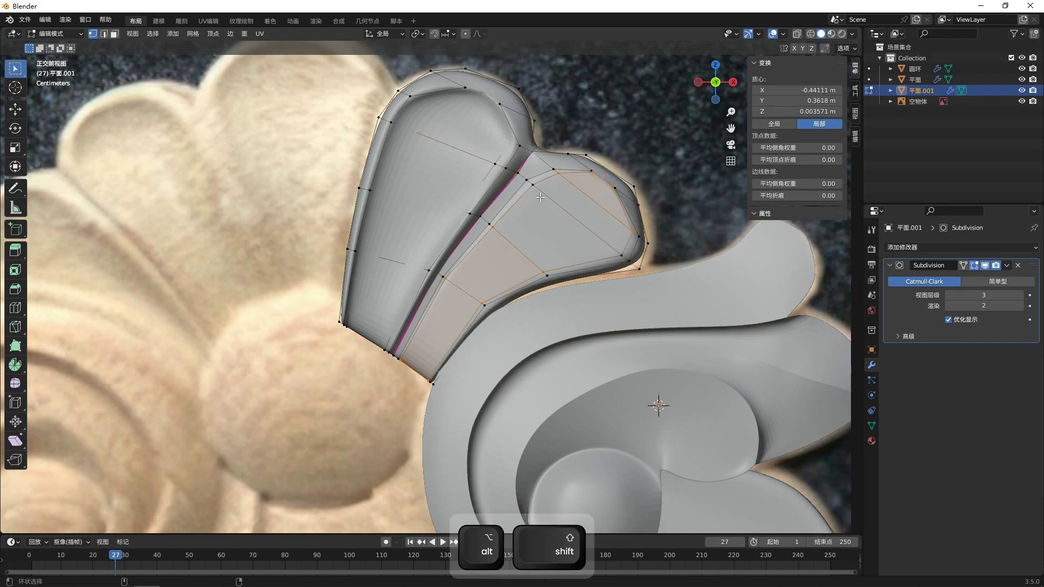
{"action": "middle_click_drag", "start_coordinate": [682, 326], "coordinate": [584, 318]}
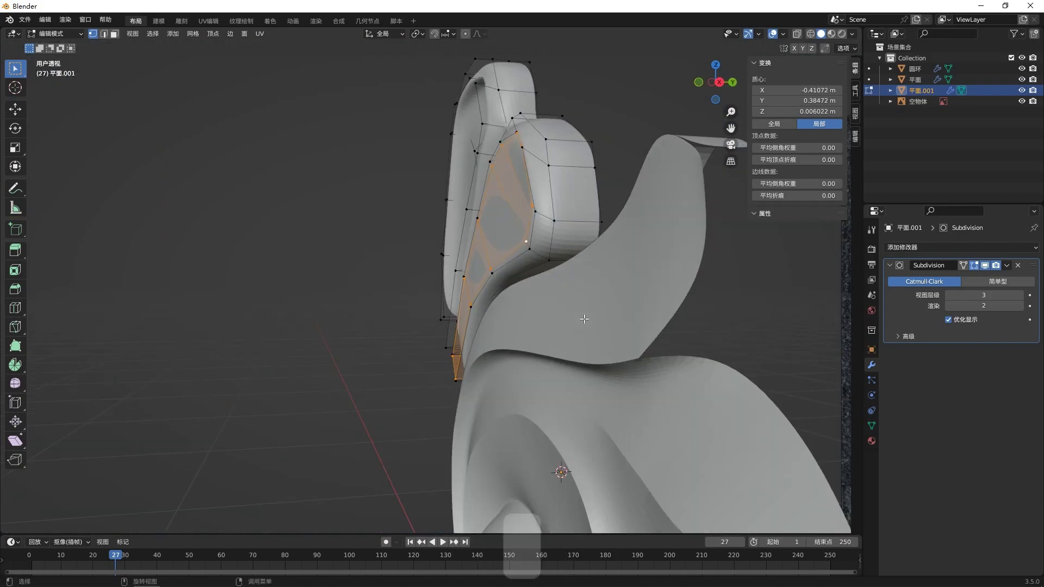
{"action": "key", "text": "g"}
{"action": "key", "text": "y"}
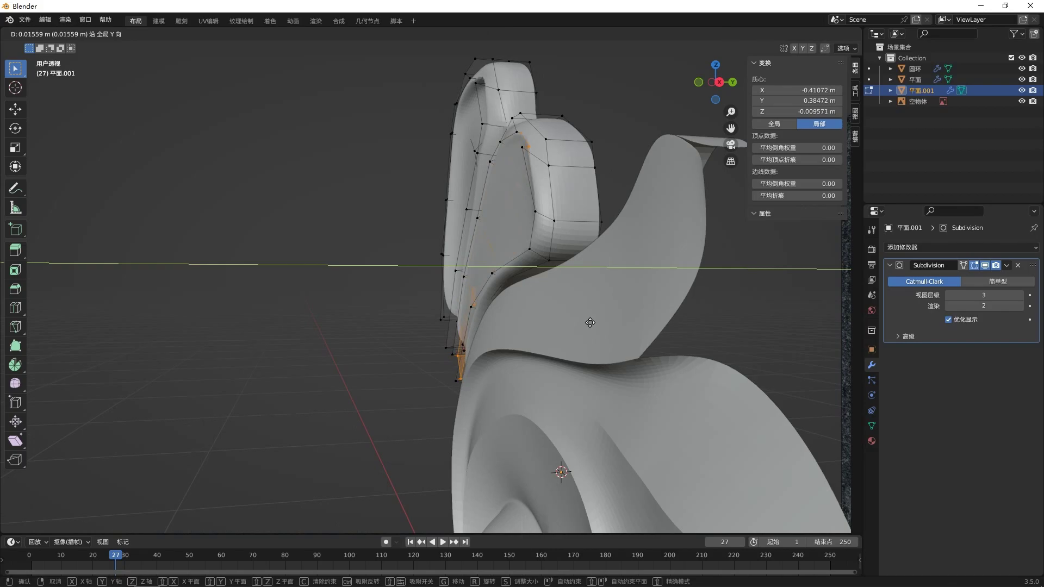
{"action": "left_click", "coordinate": [590, 323]}
{"action": "key", "text": "KP_1"}
{"action": "key", "text": "Tab"}
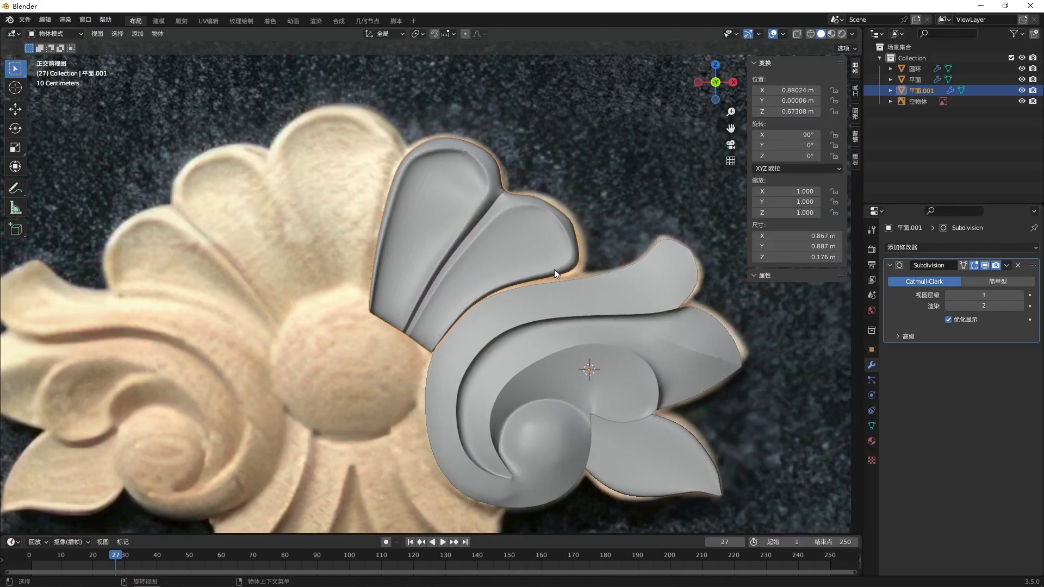
- Shade the petal mesh smooth and select the leaf scroll object
{"action": "key", "text": "KP_1"}
{"action": "scroll", "coordinate": [543, 239], "scroll_direction": "down", "scroll_amount": 3}
{"action": "right_click", "coordinate": [454, 241]}
{"action": "left_click", "coordinate": [454, 240]}
{"action": "left_click", "coordinate": [540, 303]}
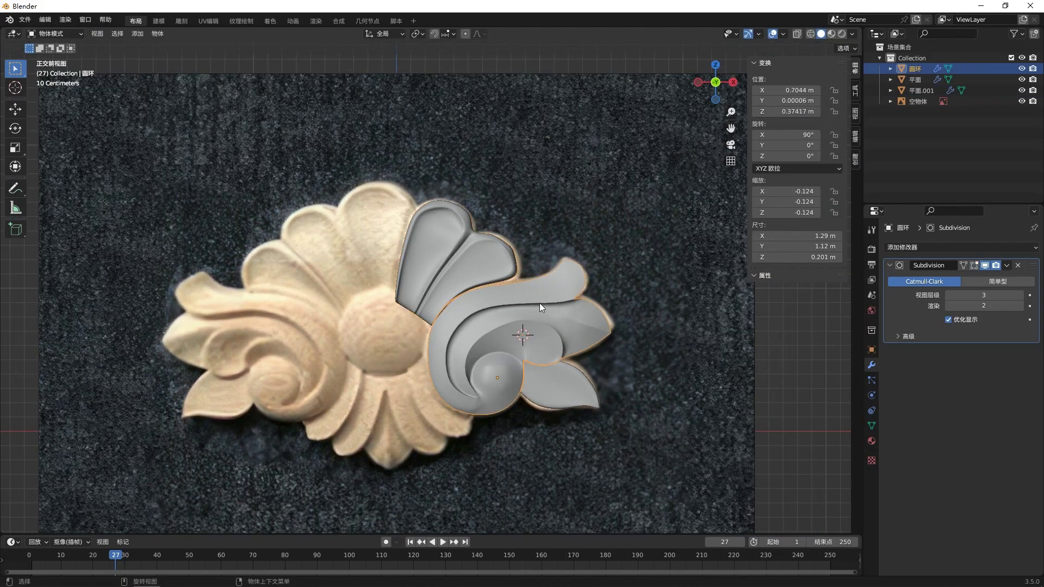
- Shade the leaf scroll smooth, then open the petal mesh for editing with X-ray view
{"action": "right_click", "coordinate": [542, 303]}
{"action": "left_click", "coordinate": [542, 303]}
{"action": "left_click", "coordinate": [462, 272]}
{"action": "scroll", "coordinate": [435, 286], "scroll_direction": "up", "scroll_amount": 3}
{"action": "left_click", "coordinate": [479, 234]}
{"action": "key", "text": "alt+z"}
{"action": "middle_click_drag", "start_coordinate": [506, 255], "coordinate": [480, 265], "text": "shift"}
{"action": "key", "text": "Tab"}
- Try to move the outer petal's upper rim vertices outward to the reference outline, and undo the moves
{"action": "scroll", "coordinate": [480, 264], "scroll_direction": "up", "scroll_amount": 3}
{"action": "scroll", "coordinate": [479, 264], "scroll_direction": "up", "scroll_amount": 5}
{"action": "left_click", "coordinate": [466, 280]}
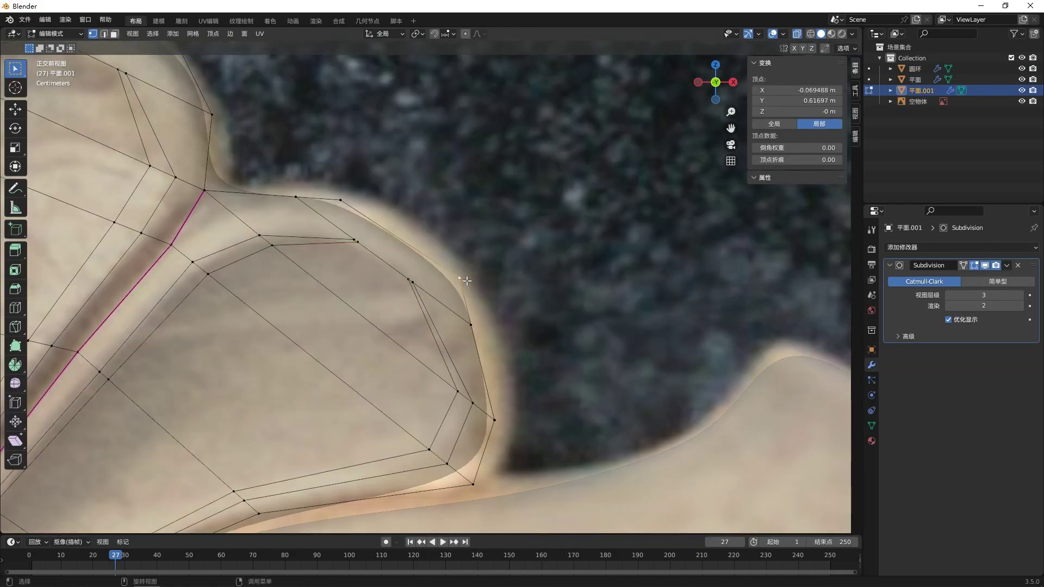
{"action": "key", "text": "g"}
{"action": "left_click", "coordinate": [482, 272]}
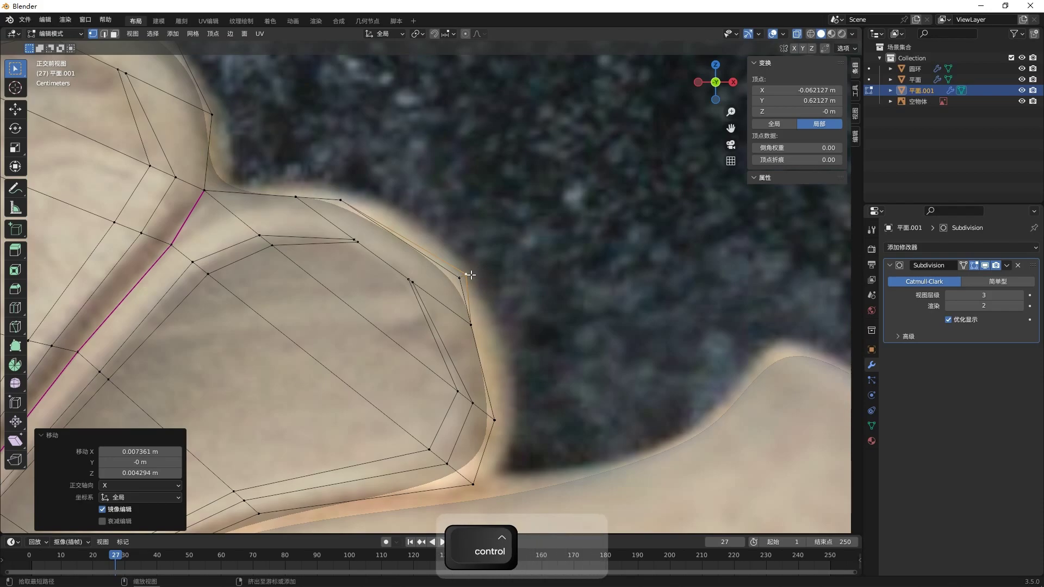
{"action": "key", "text": "ctrl+z"}
{"action": "left_click_drag", "start_coordinate": [445, 264], "coordinate": [491, 289]}
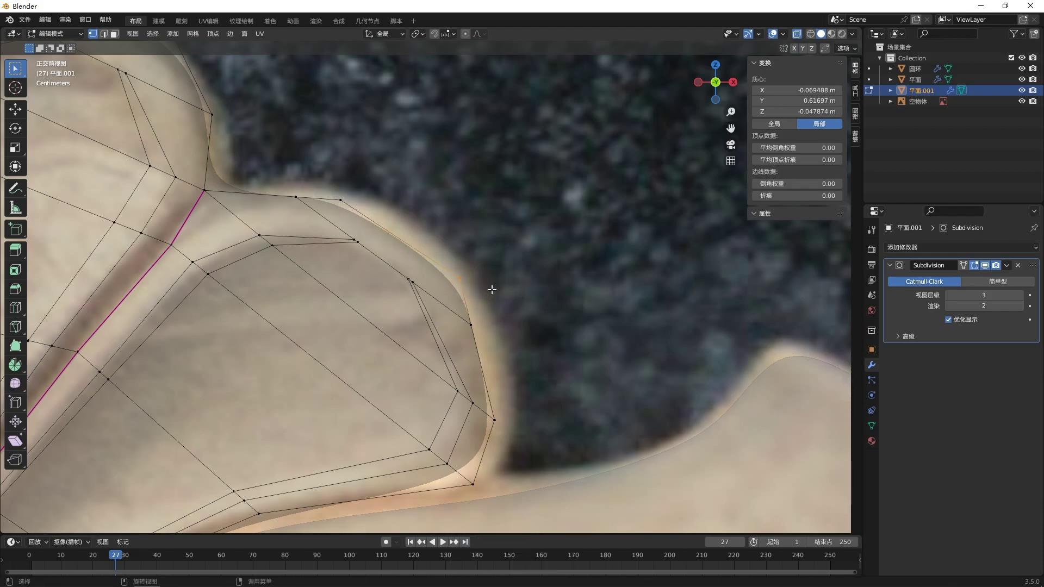
{"action": "key", "text": "g"}
{"action": "left_click", "coordinate": [510, 277]}
{"action": "left_click_drag", "start_coordinate": [317, 188], "coordinate": [358, 205]}
{"action": "key", "text": "g"}
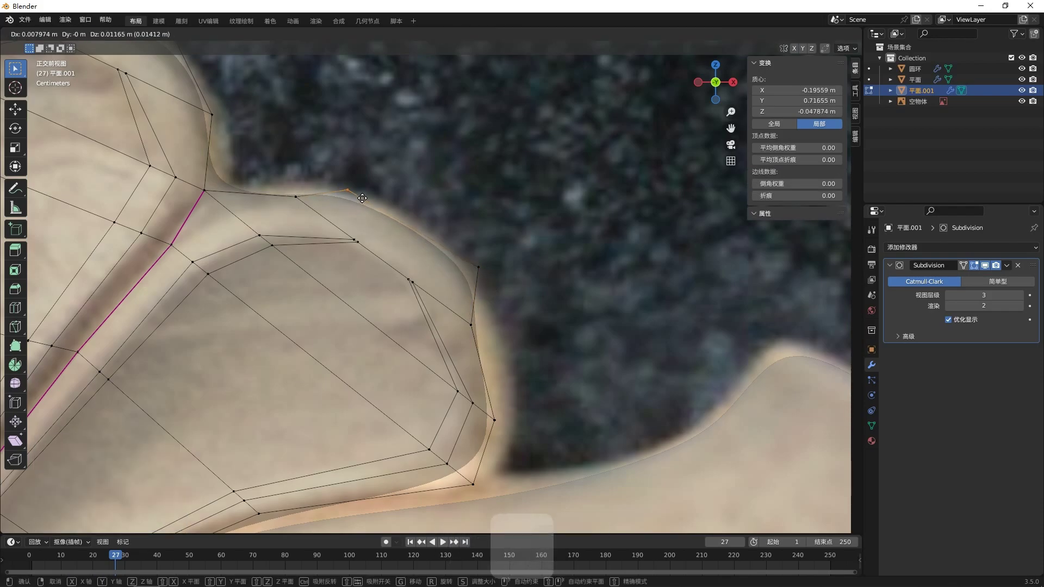
{"action": "left_click", "coordinate": [362, 198]}
{"action": "key", "text": "ctrl+z"}
{"action": "key", "text": "ctrl+z"}
{"action": "key", "text": "ctrl+z"}
{"action": "key", "text": "ctrl+z"}
{"action": "scroll", "coordinate": [346, 296], "scroll_direction": "down", "scroll_amount": 2}
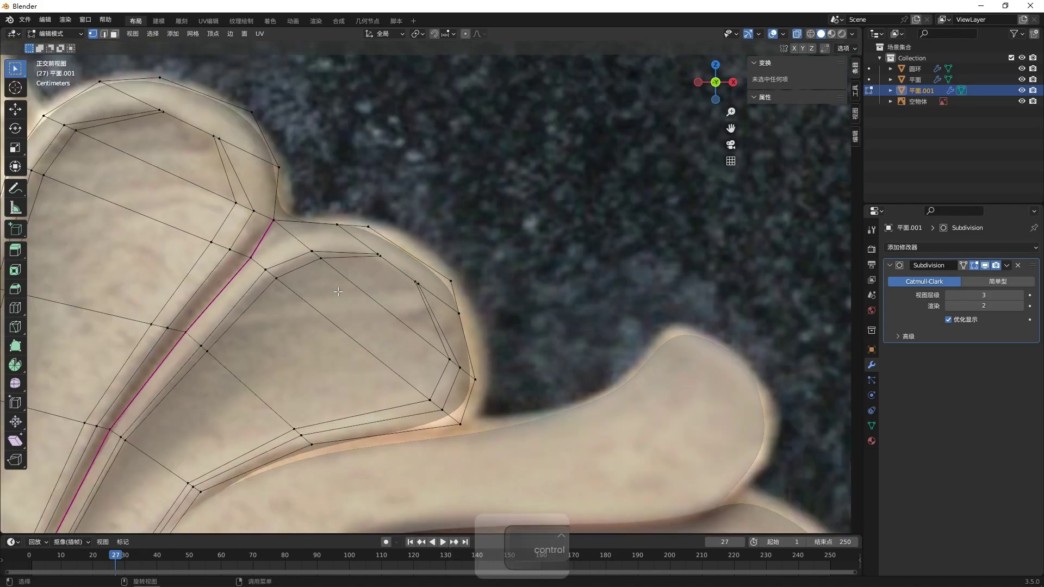
- Extend two new vertices from the notch vertex between the petals, along the outer petal's diagonal edge and rim edge
{"action": "scroll", "coordinate": [279, 234], "scroll_direction": "up", "scroll_amount": 4}
{"action": "middle_click_drag", "start_coordinate": [76, 140], "coordinate": [258, 273], "text": "shift"}
{"action": "scroll", "coordinate": [258, 273], "scroll_direction": "up", "scroll_amount": 3}
{"action": "left_click", "coordinate": [185, 279]}
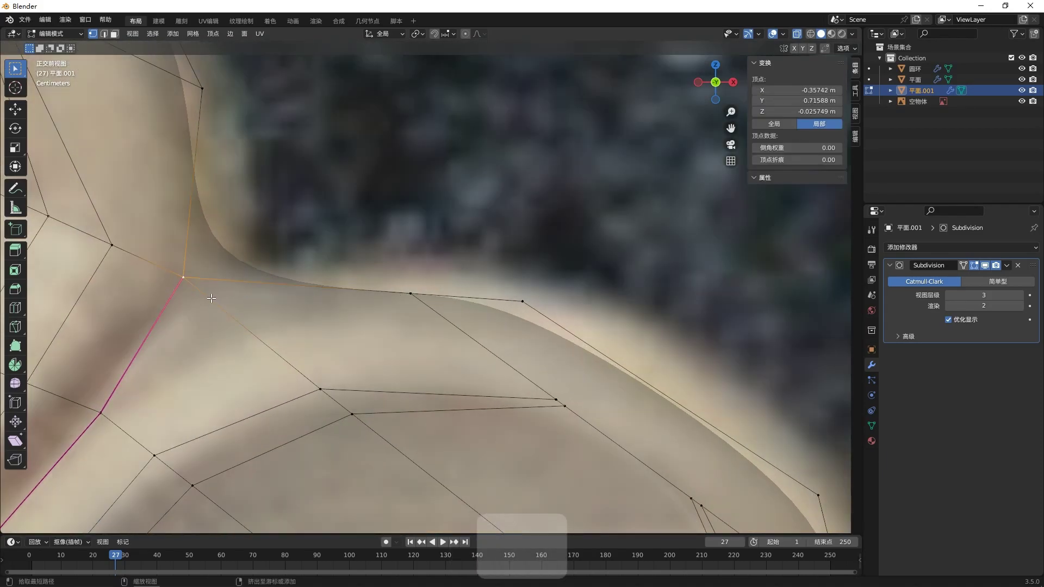
{"action": "key", "text": "alt+d"}
{"action": "key", "text": "g"}
{"action": "left_click", "coordinate": [232, 320]}
{"action": "left_click", "coordinate": [185, 278]}
{"action": "key", "text": "alt+d"}
{"action": "key", "text": "g"}
{"action": "left_click", "coordinate": [209, 278]}
- Extend three more vertices from the notch vertex, along the inner petal's rim edge, the creased valley edge and the inner petal's face edge
{"action": "key", "text": "g"}
{"action": "key", "text": "g"}
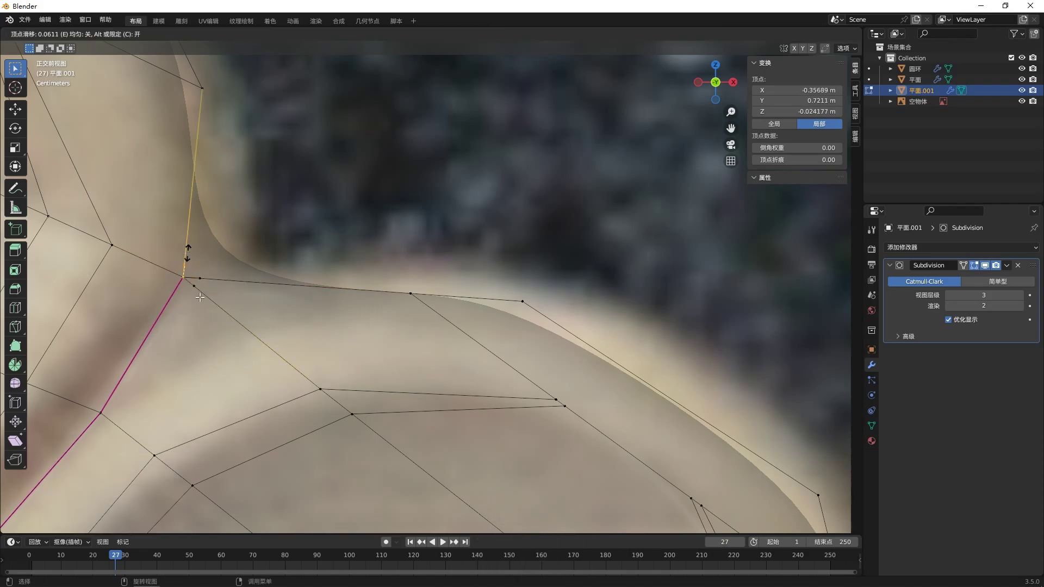
{"action": "left_click", "coordinate": [187, 294]}
{"action": "key", "text": "g"}
{"action": "key", "text": "g"}
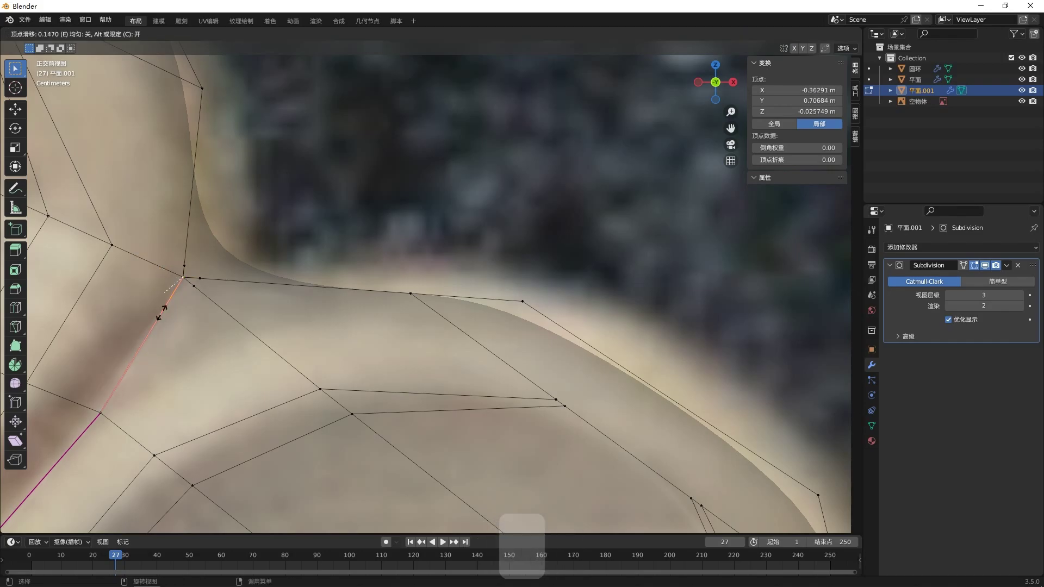
{"action": "left_click", "coordinate": [179, 283]}
{"action": "key", "text": "g"}
{"action": "left_click", "coordinate": [151, 268]}
- Connect the neighbouring new vertices with edges to form a small ring around the notch vertex
{"action": "left_click_drag", "start_coordinate": [228, 326], "coordinate": [188, 282]}
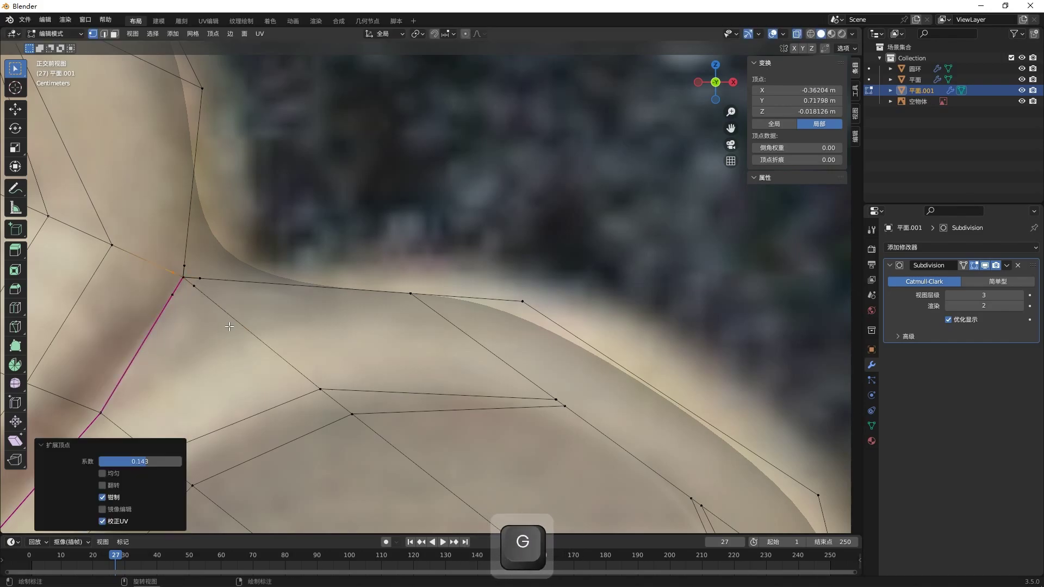
{"action": "left_click", "coordinate": [207, 279], "text": "shift"}
{"action": "key", "text": "j"}
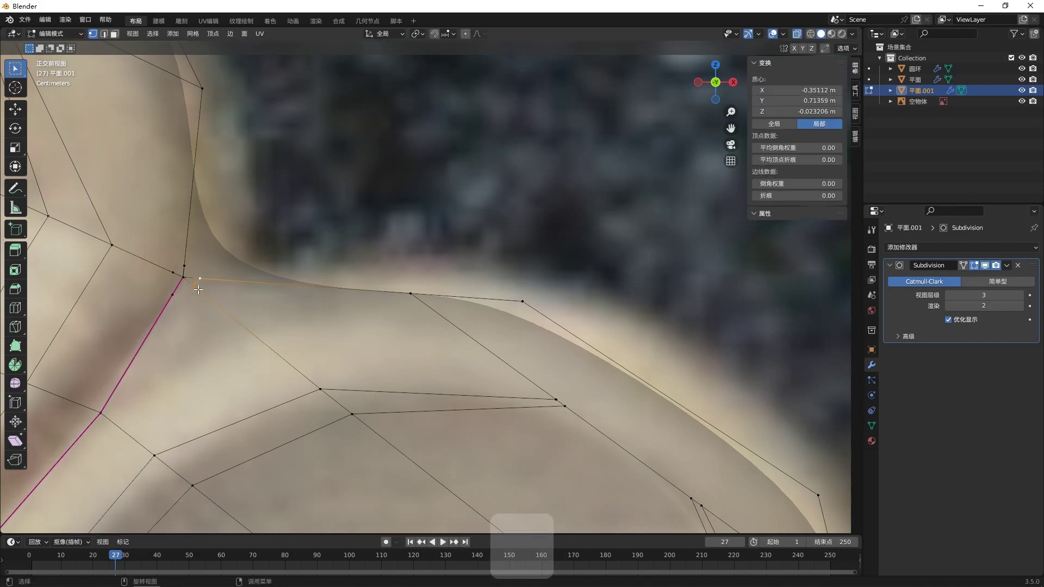
{"action": "left_click", "coordinate": [197, 289]}
{"action": "left_click", "coordinate": [174, 295], "text": "shift"}
{"action": "left_click", "coordinate": [173, 271]}
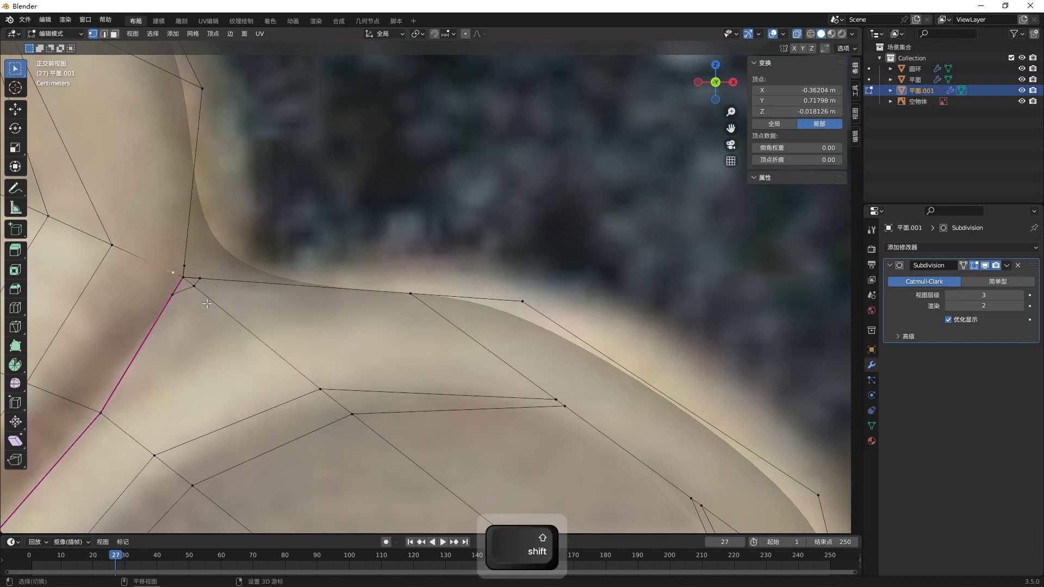
- Dissolve the selected geometry inside the notch ring and check the smoothed petals in object mode
{"action": "key", "text": "2"}
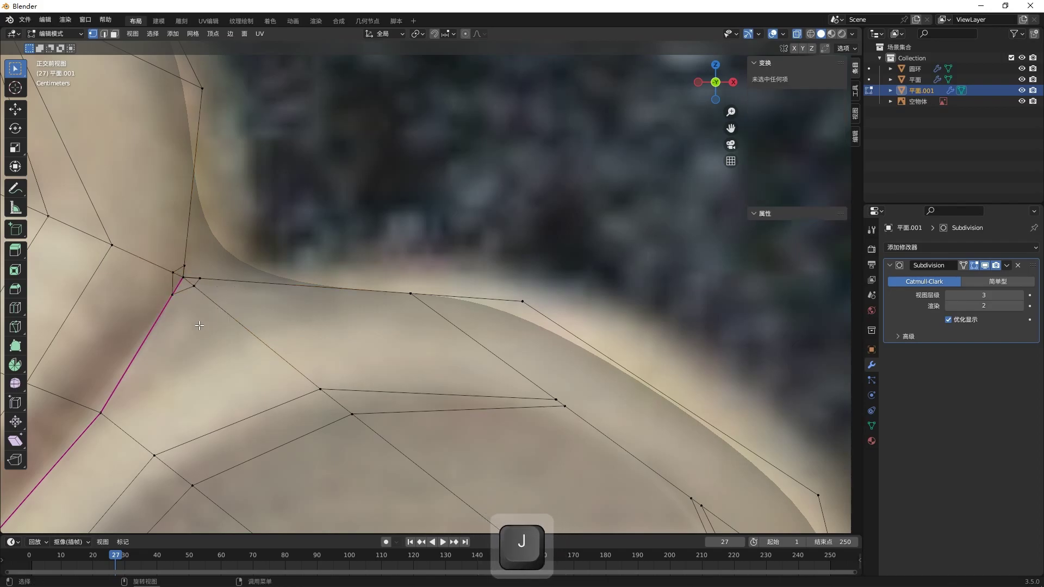
{"action": "left_click", "coordinate": [188, 281], "text": "shift"}
{"action": "key", "text": "ctrl+x"}
{"action": "left_click", "coordinate": [280, 258]}
{"action": "key", "text": "Tab"}
{"action": "key", "text": "alt+z"}
{"action": "scroll", "coordinate": [305, 291], "scroll_direction": "down", "scroll_amount": 7}
{"action": "key", "text": "Tab"}
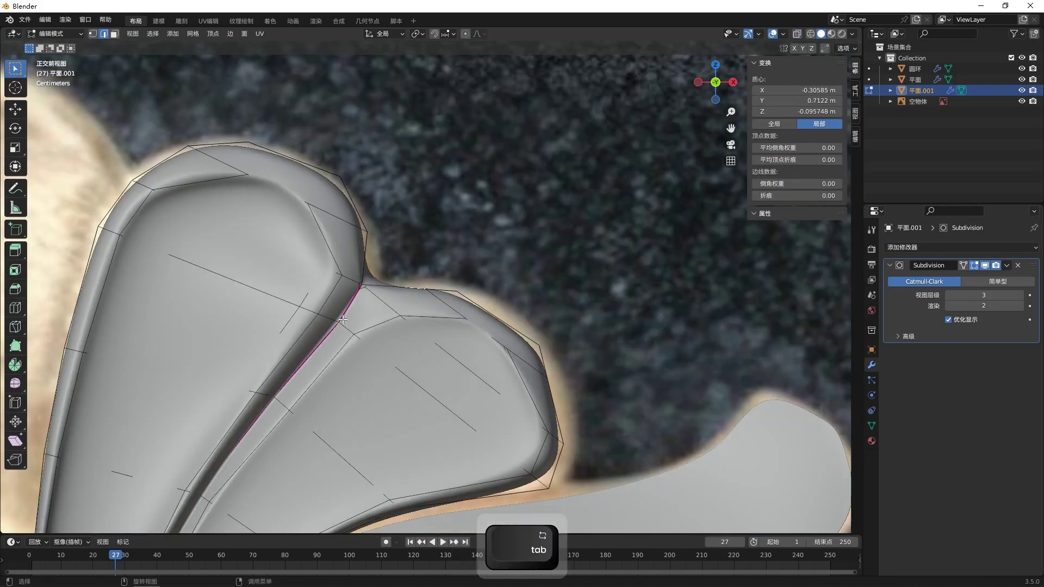
{"action": "key", "text": "Tab"}
{"action": "key", "text": "Tab"}
{"action": "key", "text": "alt+z"}
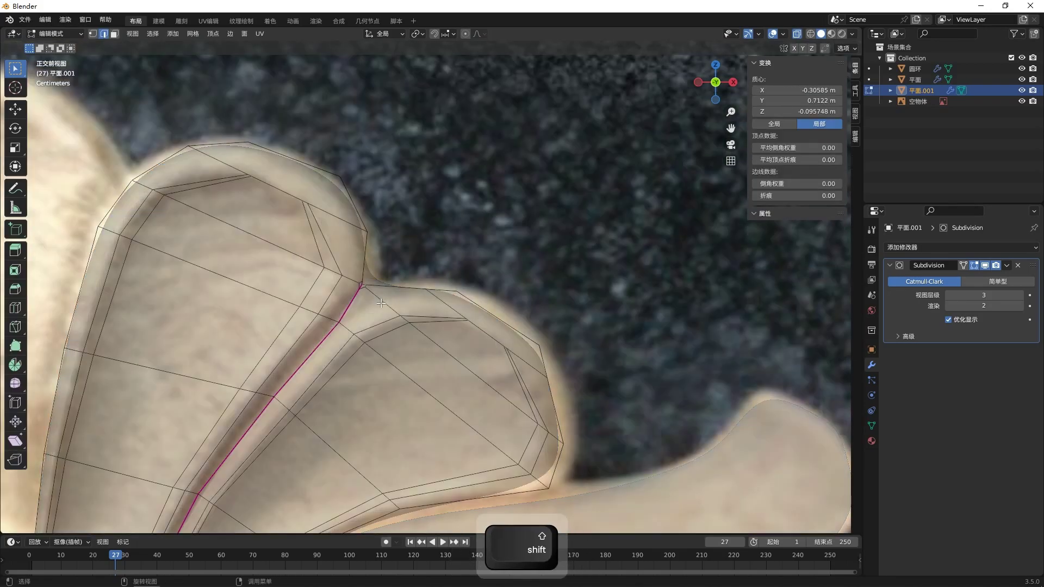
- Try to dissolve the rear corner vertex behind the notch between the petals, and undo it
{"action": "middle_click_drag", "start_coordinate": [381, 305], "coordinate": [345, 361]}
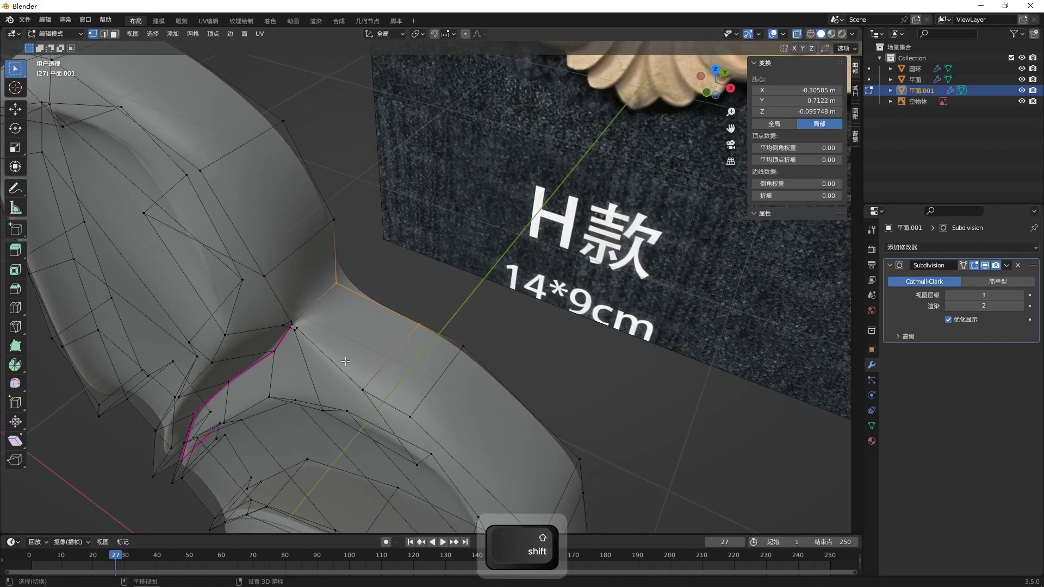
{"action": "left_click", "coordinate": [342, 286]}
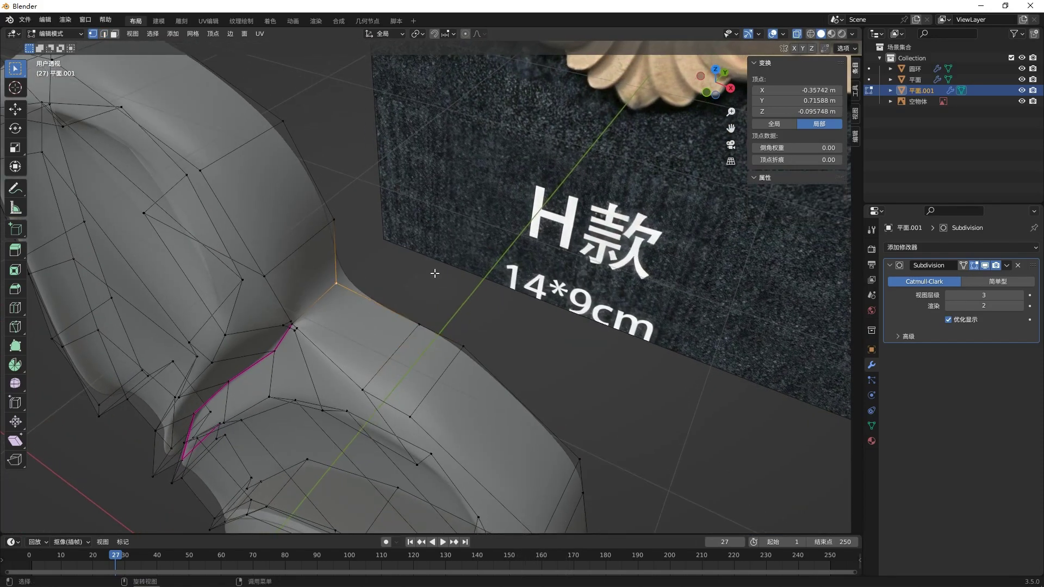
{"action": "key", "text": "ctrl+x"}
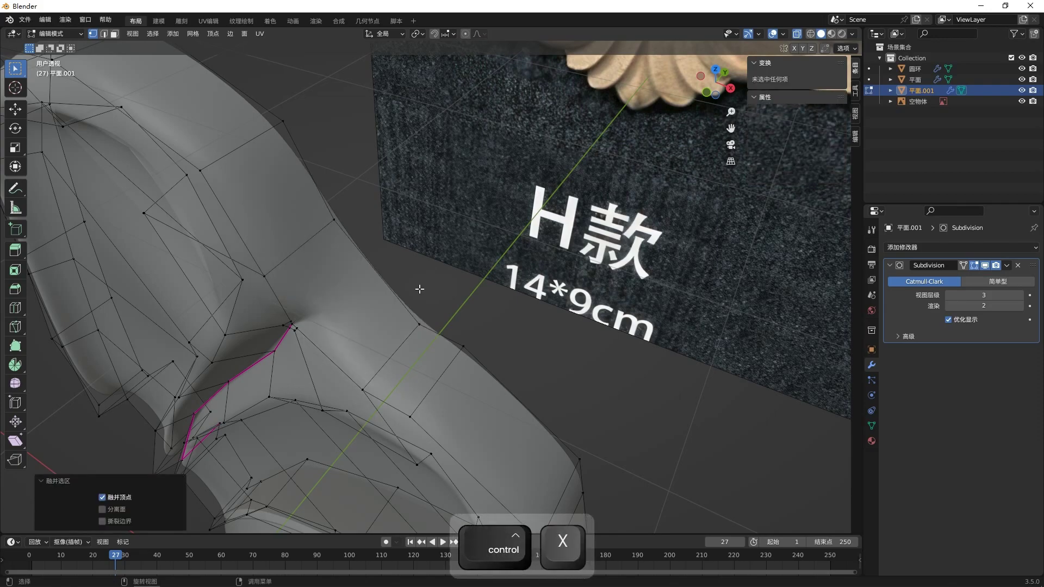
{"action": "middle_click_drag", "start_coordinate": [428, 288], "coordinate": [464, 218]}
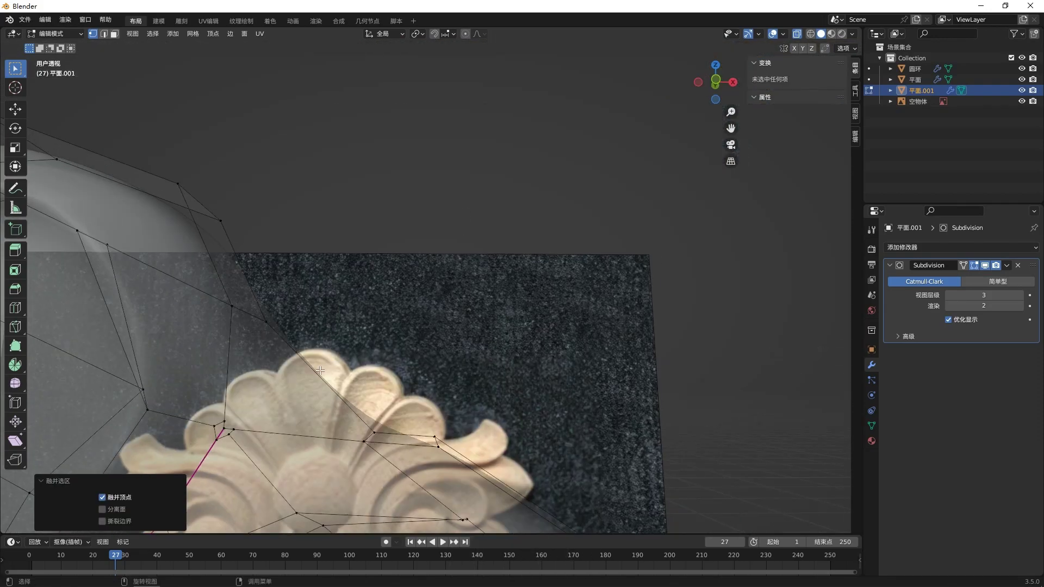
{"action": "key", "text": "ctrl+z"}
- Delete the rear corner vertex behind the notch between the petals
{"action": "middle_click_drag", "start_coordinate": [320, 371], "coordinate": [533, 288]}
{"action": "key", "text": "x"}
{"action": "left_click", "coordinate": [458, 334]}
- Extrude the small vertex ring at the notch backward along the Y axis
{"action": "left_click_drag", "start_coordinate": [248, 372], "coordinate": [290, 414]}
{"action": "middle_click_drag", "start_coordinate": [372, 391], "coordinate": [324, 359]}
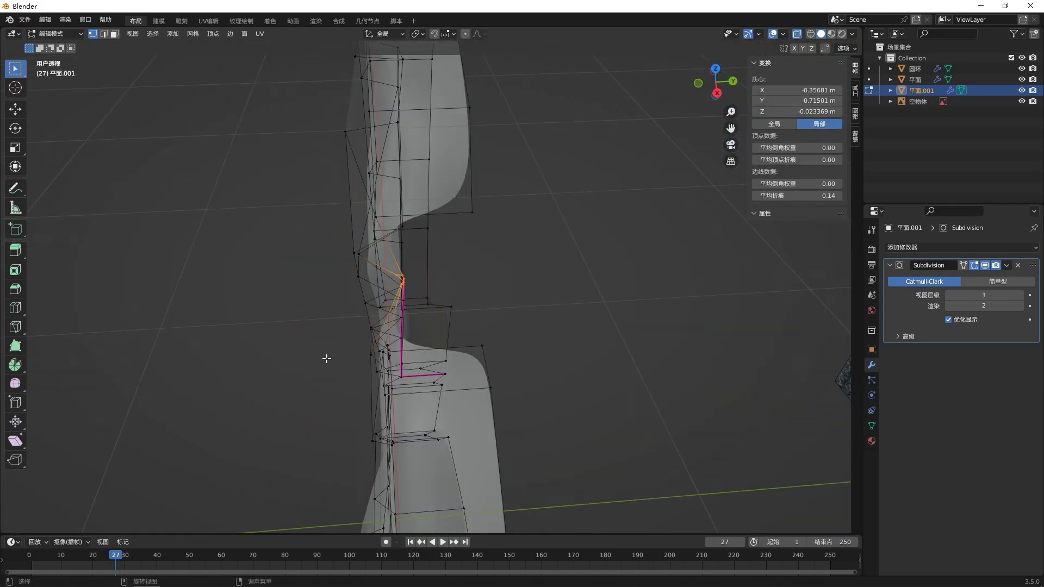
{"action": "key", "text": "e"}
{"action": "key", "text": "y"}
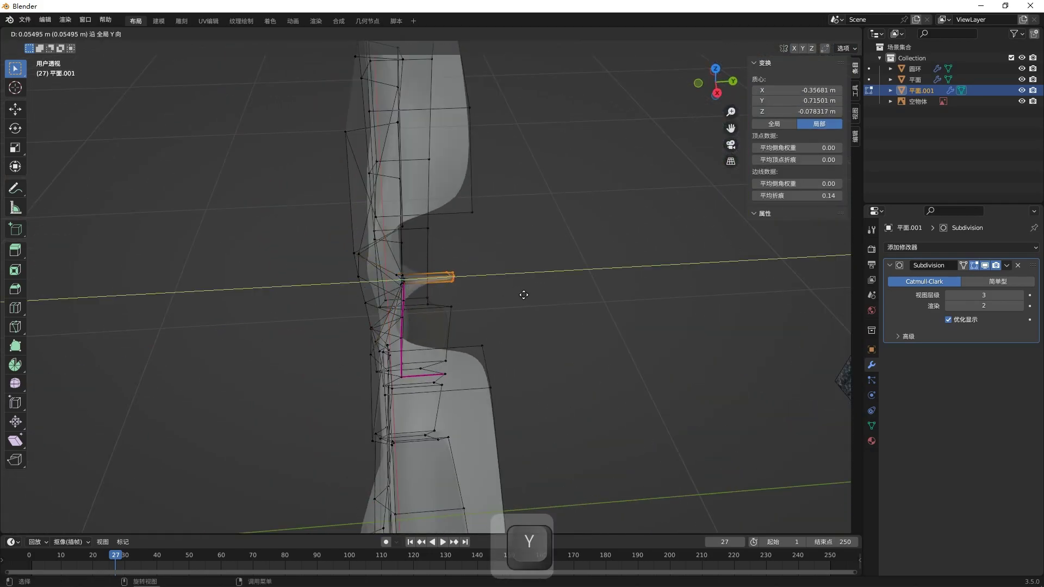
{"action": "left_click", "coordinate": [556, 293]}
{"action": "left_click", "coordinate": [552, 299]}
- Fill the side gap between the extruded notch strip and the inner petal's rear rim with a face
{"action": "scroll", "coordinate": [495, 345], "scroll_direction": "up", "scroll_amount": 2}
{"action": "middle_click_drag", "start_coordinate": [495, 344], "coordinate": [354, 291]}
{"action": "key", "text": "alt+z"}
{"action": "key", "text": "Tab"}
{"action": "key", "text": "Tab"}
{"action": "scroll", "coordinate": [326, 305], "scroll_direction": "up", "scroll_amount": 4}
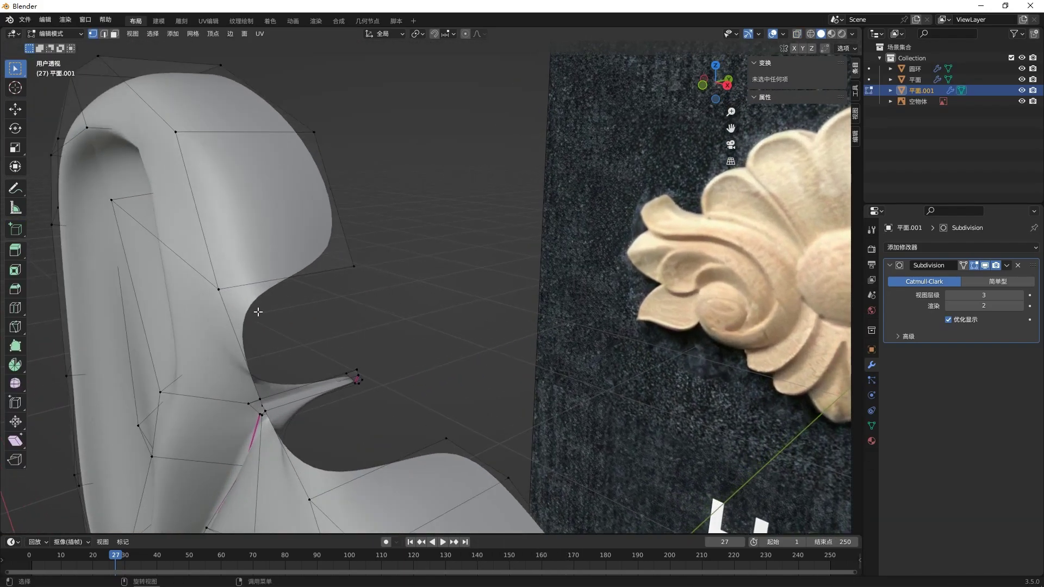
{"action": "left_click", "coordinate": [235, 304], "text": "alt"}
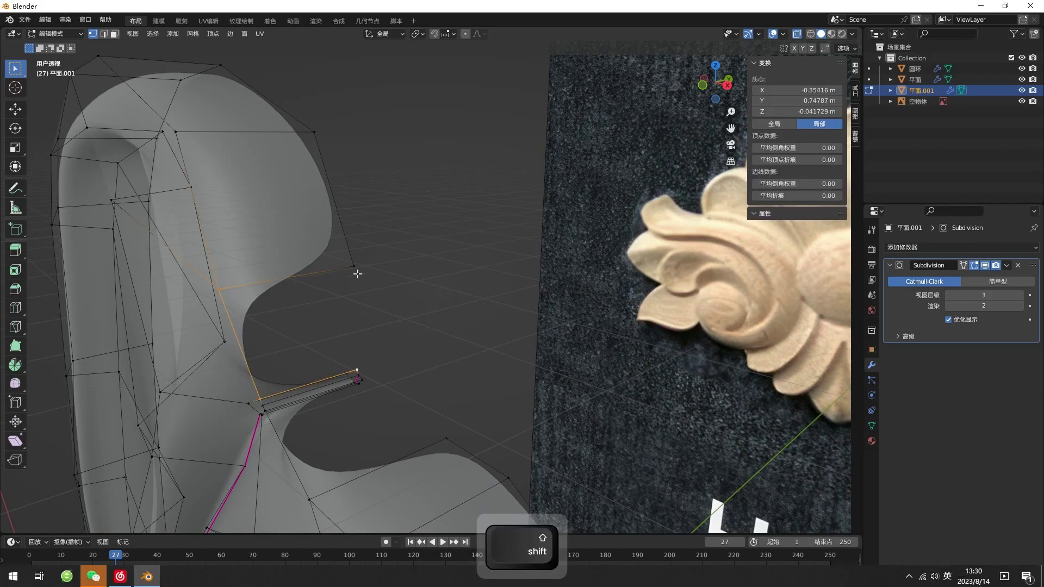
{"action": "key", "text": "f"}
- Fill the side gap between the extruded notch strip and the outer petal's rear rim with a face
{"action": "left_click", "coordinate": [271, 428]}
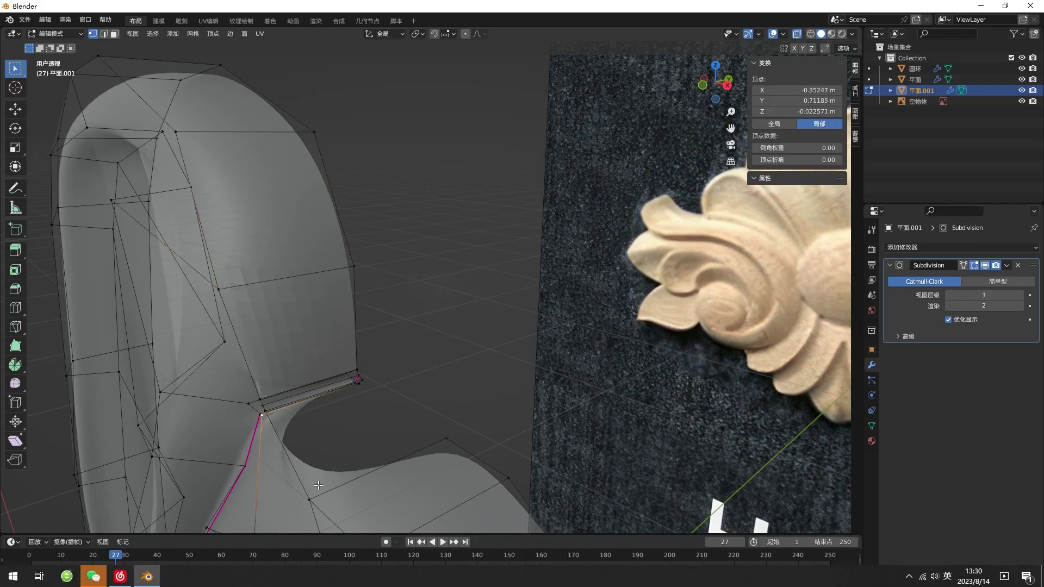
{"action": "scroll", "coordinate": [442, 443], "scroll_direction": "up", "scroll_amount": 3}
{"action": "middle_click_drag", "start_coordinate": [254, 455], "coordinate": [264, 453]}
{"action": "left_click_drag", "start_coordinate": [233, 455], "coordinate": [172, 469]}
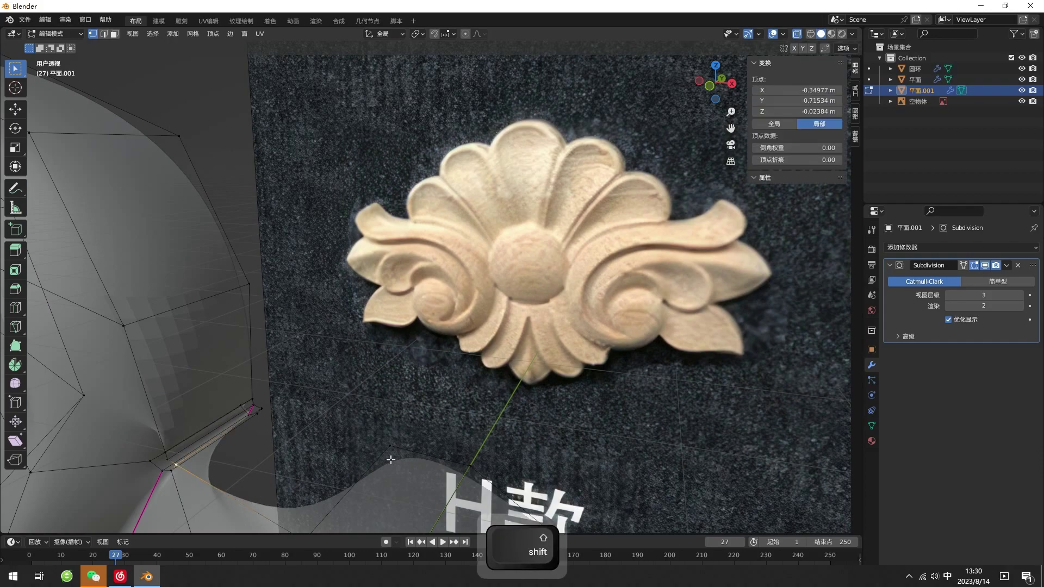
{"action": "left_click", "coordinate": [264, 405], "text": "shift"}
{"action": "middle_click_drag", "start_coordinate": [264, 405], "coordinate": [343, 460]}
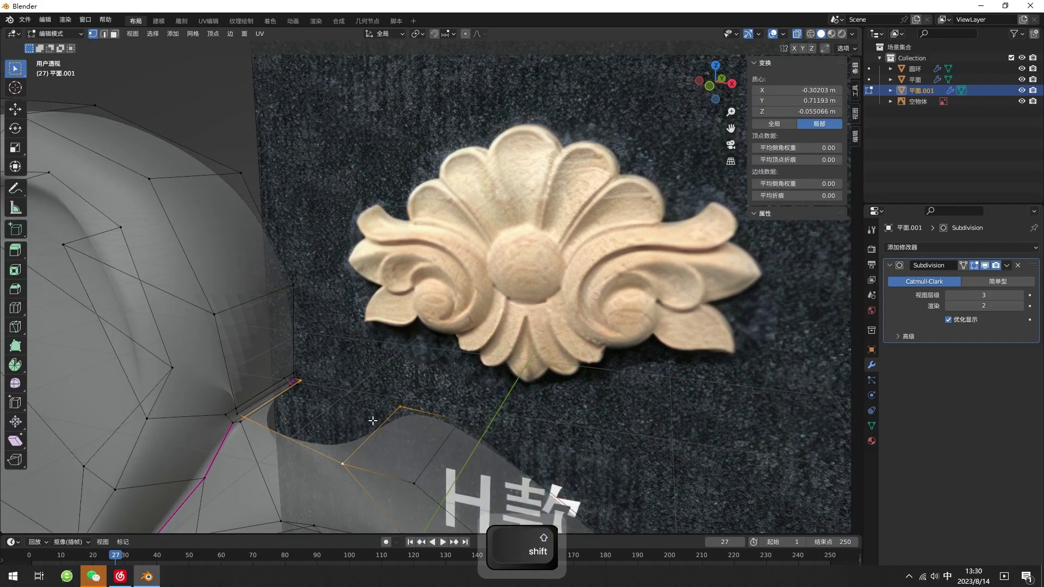
{"action": "key", "text": "f"}
{"action": "left_click_drag", "start_coordinate": [427, 403], "coordinate": [441, 412]}
- Examine the filled notch between the petals in object mode, from an angle and close up in front view
{"action": "key", "text": "Tab"}
{"action": "scroll", "coordinate": [442, 413], "scroll_direction": "down", "scroll_amount": 5}
{"action": "key", "text": "Tab"}
{"action": "key", "text": "alt+z"}
{"action": "key", "text": "Tab"}
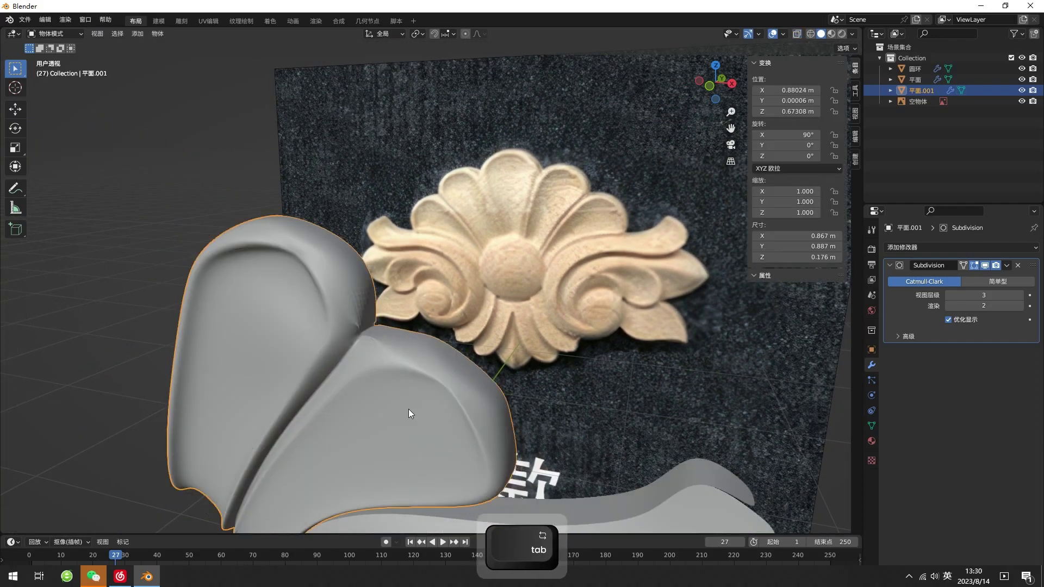
{"action": "middle_click_drag", "start_coordinate": [402, 420], "coordinate": [433, 377]}
{"action": "key", "text": "KP_1"}
{"action": "scroll", "coordinate": [363, 406], "scroll_direction": "up", "scroll_amount": 8}
{"action": "middle_click_drag", "start_coordinate": [281, 425], "coordinate": [429, 267], "text": "shift"}
- Undo the side faces, the ring extrusion and the rear vertex deletion at the notch
{"action": "key", "text": "Tab"}
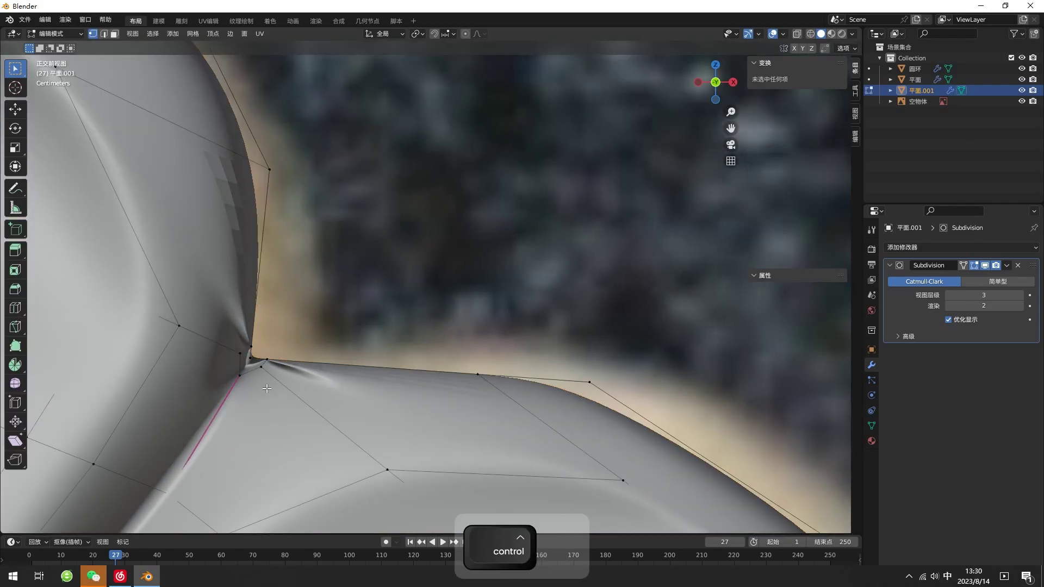
{"action": "key", "text": "ctrl+z"}
{"action": "key", "text": "ctrl+z"}
{"action": "key", "text": "ctrl+z"}
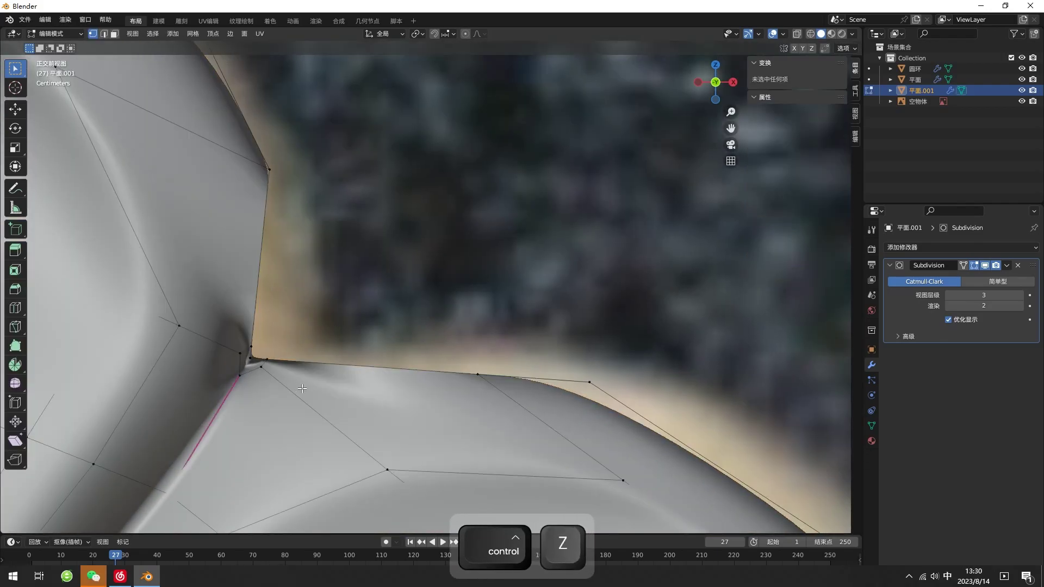
{"action": "key", "text": "ctrl+z"}
{"action": "key", "text": "ctrl+z"}
{"action": "key", "text": "ctrl+z"}
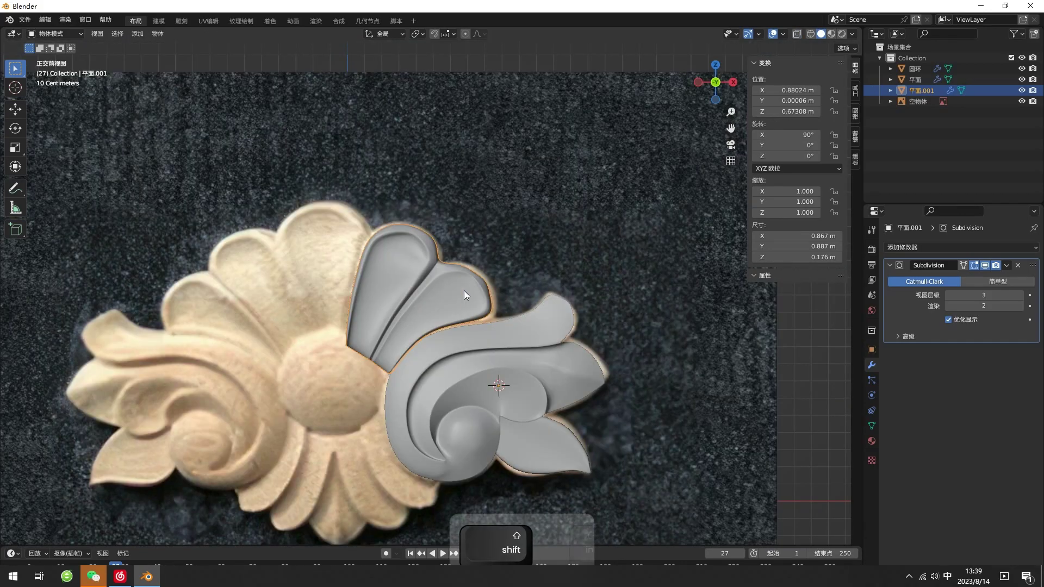
- Try to move the petal object about 0.019 m along X and -0.016 m along Z, and undo it
{"action": "key", "text": "g"}
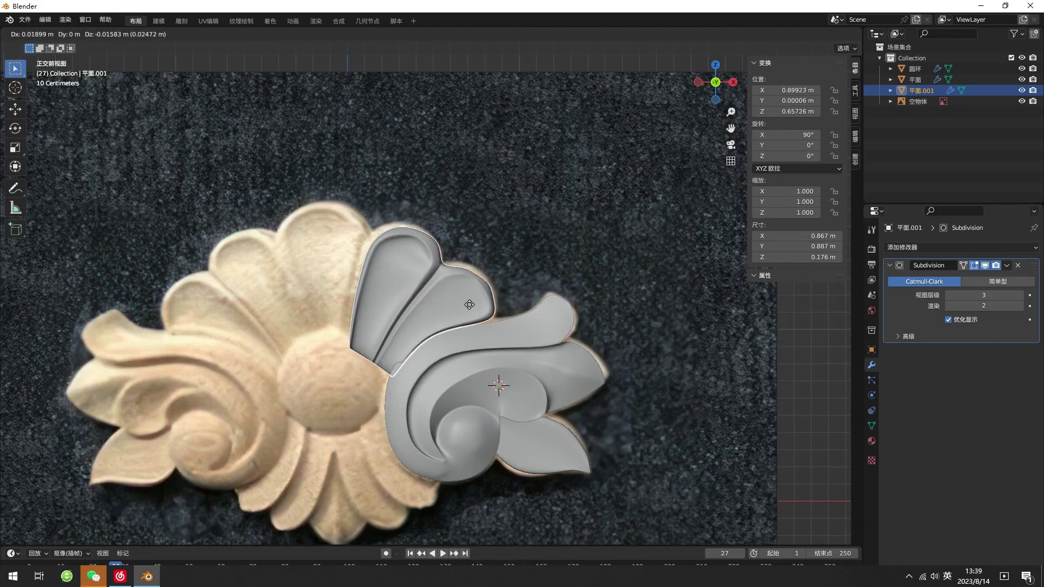
{"action": "left_click", "coordinate": [469, 305]}
{"action": "key", "text": "ctrl+z"}
- Move the two middle vertex groups on the outer petal's scroll-side edge down over the leaf scroll's border
{"action": "key", "text": "Tab"}
{"action": "key", "text": "alt+z"}
{"action": "key", "text": "1"}
{"action": "scroll", "coordinate": [434, 294], "scroll_direction": "up", "scroll_amount": 3}
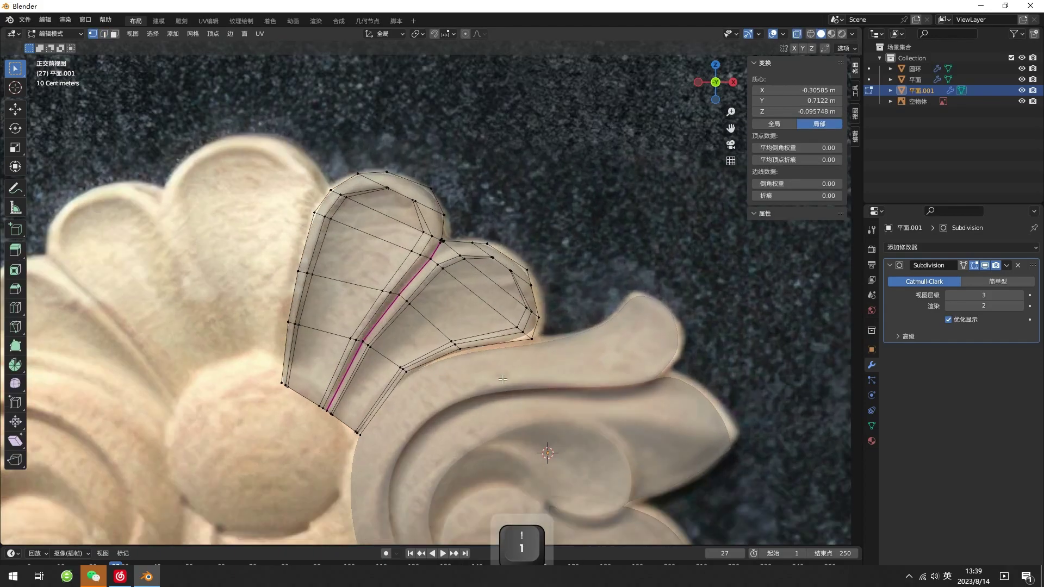
{"action": "scroll", "coordinate": [502, 379], "scroll_direction": "up", "scroll_amount": 2}
{"action": "left_click_drag", "start_coordinate": [441, 350], "coordinate": [500, 400]}
{"action": "key", "text": "g"}
{"action": "left_click", "coordinate": [502, 419]}
{"action": "left_click_drag", "start_coordinate": [374, 387], "coordinate": [414, 420]}
{"action": "key", "text": "g"}
{"action": "left_click", "coordinate": [411, 422]}
- Move the outer petal's lower tip corner and the rim vertices just above it outward to the reference outline
{"action": "left_click_drag", "start_coordinate": [542, 330], "coordinate": [595, 373]}
{"action": "key", "text": "g"}
{"action": "left_click", "coordinate": [607, 388]}
{"action": "left_click", "coordinate": [569, 321]}
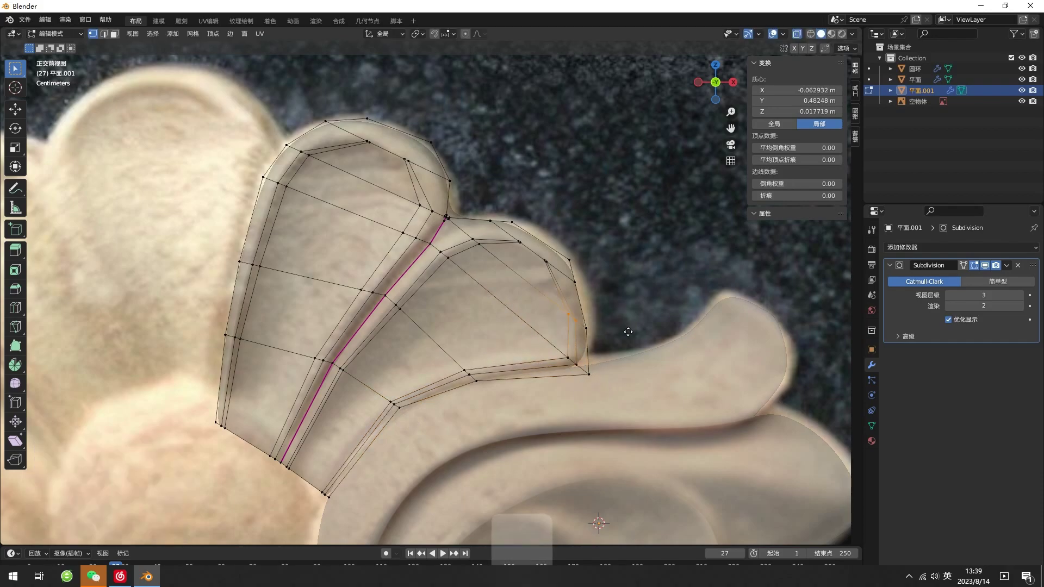
{"action": "key", "text": "g"}
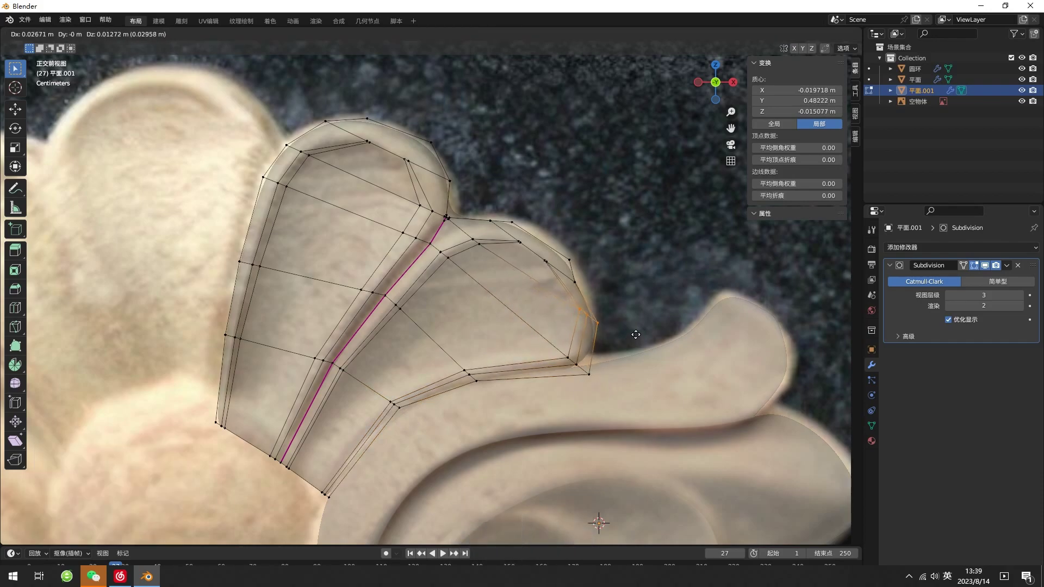
{"action": "left_click", "coordinate": [636, 334]}
- Move the vertices at the outer petal's upper outer corner outward to match the reference outline
{"action": "left_click", "coordinate": [658, 295]}
{"action": "scroll", "coordinate": [660, 292], "scroll_direction": "up", "scroll_amount": 1}
{"action": "middle_click_drag", "start_coordinate": [660, 283], "coordinate": [616, 291]}
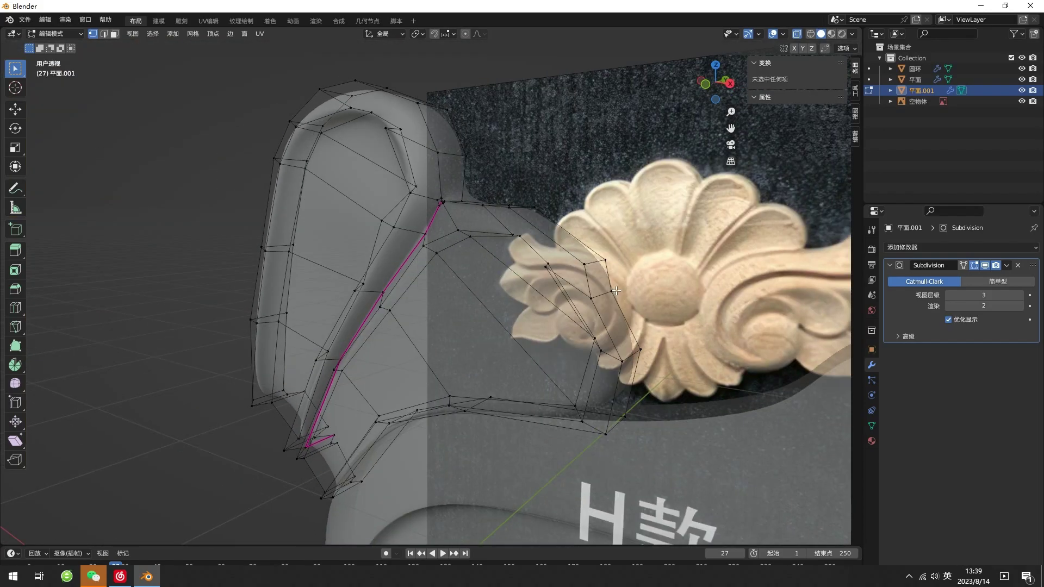
{"action": "key", "text": "KP_1"}
{"action": "left_click_drag", "start_coordinate": [559, 232], "coordinate": [635, 290]}
{"action": "key", "text": "g"}
{"action": "left_click", "coordinate": [643, 287]}
- Move the vertices at the top of the outer petal's rim about 0.001 m along X and 0.0095 m along Z
{"action": "left_click", "coordinate": [685, 303]}
{"action": "left_click_drag", "start_coordinate": [522, 200], "coordinate": [546, 247]}
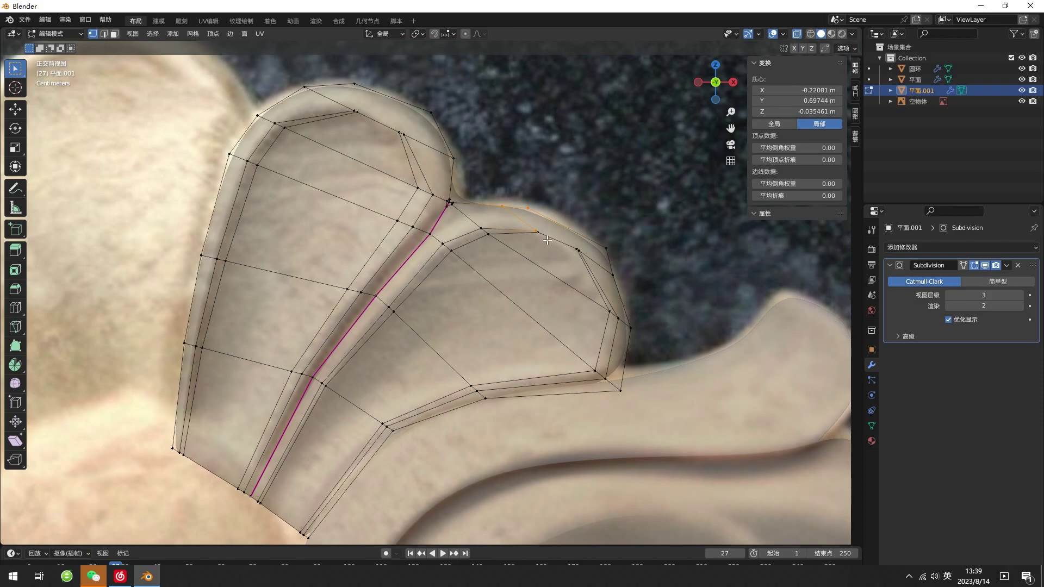
{"action": "key", "text": "g"}
{"action": "left_click", "coordinate": [557, 242]}
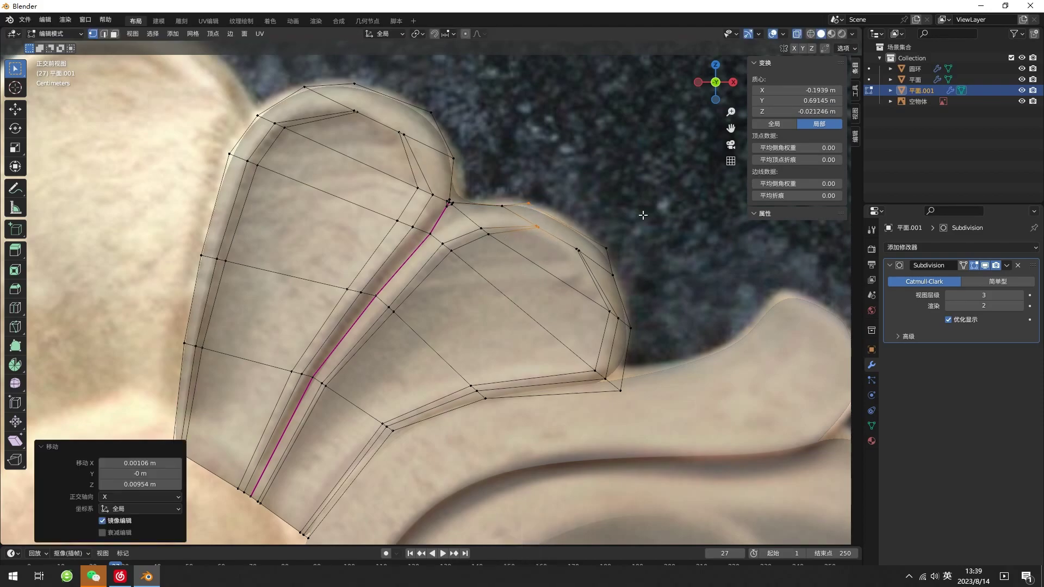
{"action": "key", "text": "Tab"}
{"action": "key", "text": "alt+z"}
{"action": "scroll", "coordinate": [641, 261], "scroll_direction": "down", "scroll_amount": 3}
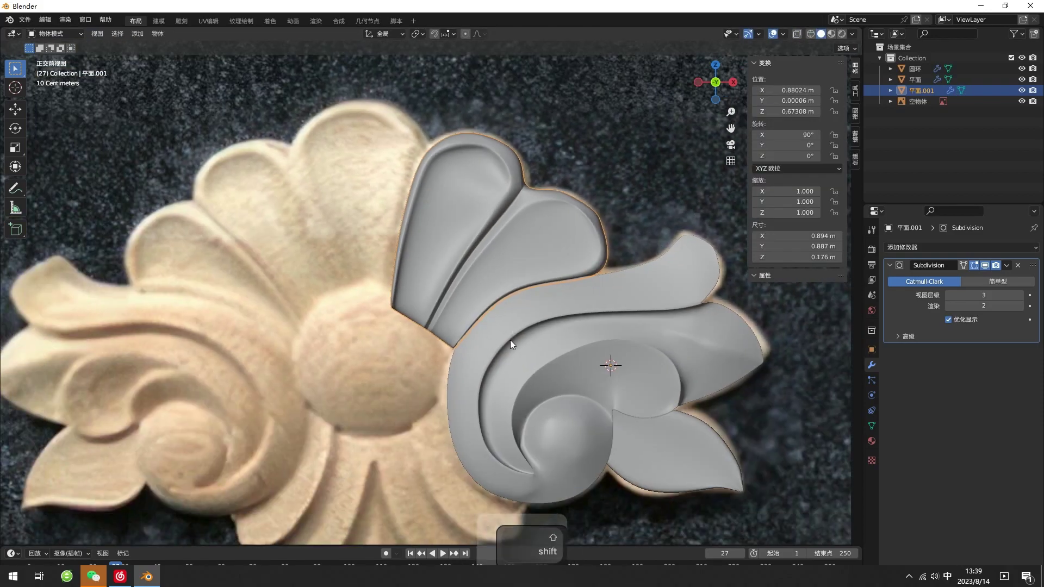
- Add a mesh plane and rotate it 90° about the X axis to face the reference image
{"action": "scroll", "coordinate": [487, 312], "scroll_direction": "down", "scroll_amount": 4}
{"action": "left_click", "coordinate": [413, 304]}
{"action": "key", "text": "shift+a"}
{"action": "mouse_move", "coordinate": [490, 347]}
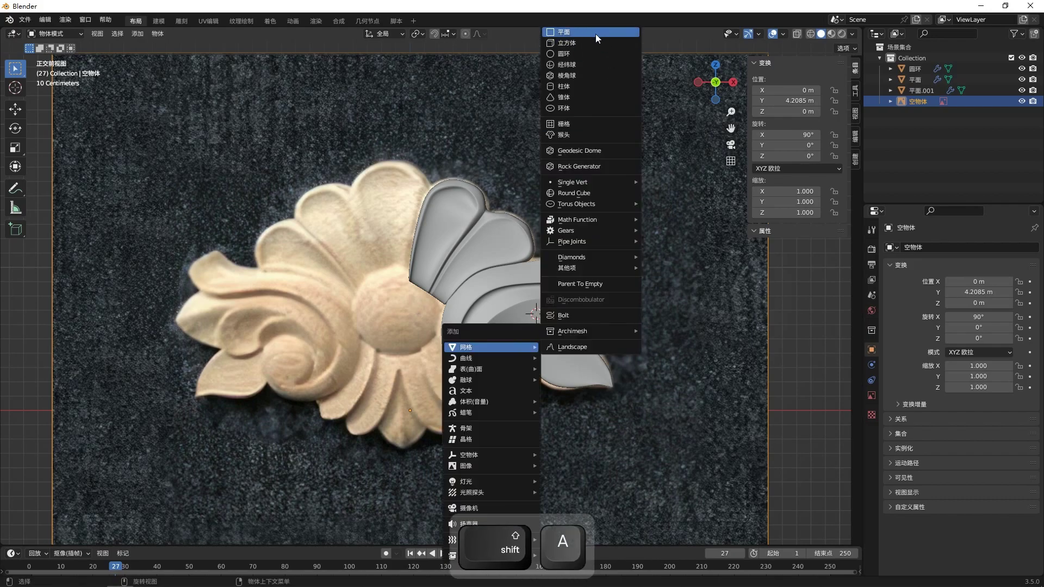
{"action": "left_click", "coordinate": [598, 33]}
{"action": "type", "text": "rx90"}
{"action": "key", "text": "Return"}
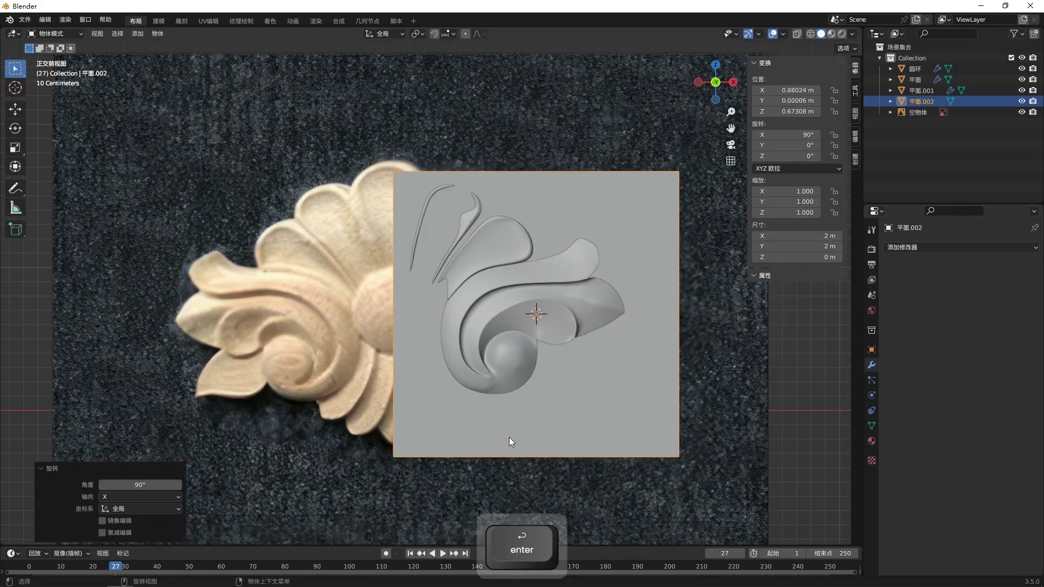
- Delete three corner vertices of the new plane, keeping only its upper right vertex
{"action": "left_click_drag", "start_coordinate": [348, 407], "coordinate": [733, 497]}
{"action": "key", "text": "Tab"}
{"action": "left_click_drag", "start_coordinate": [359, 424], "coordinate": [814, 503]}
{"action": "key", "text": "x"}
{"action": "key", "text": "z"}
{"action": "right_click", "coordinate": [684, 412]}
{"action": "key", "text": "x"}
{"action": "left_click", "coordinate": [684, 412]}
{"action": "left_click_drag", "start_coordinate": [356, 136], "coordinate": [467, 211]}
{"action": "key", "text": "x"}
{"action": "left_click", "coordinate": [467, 211]}
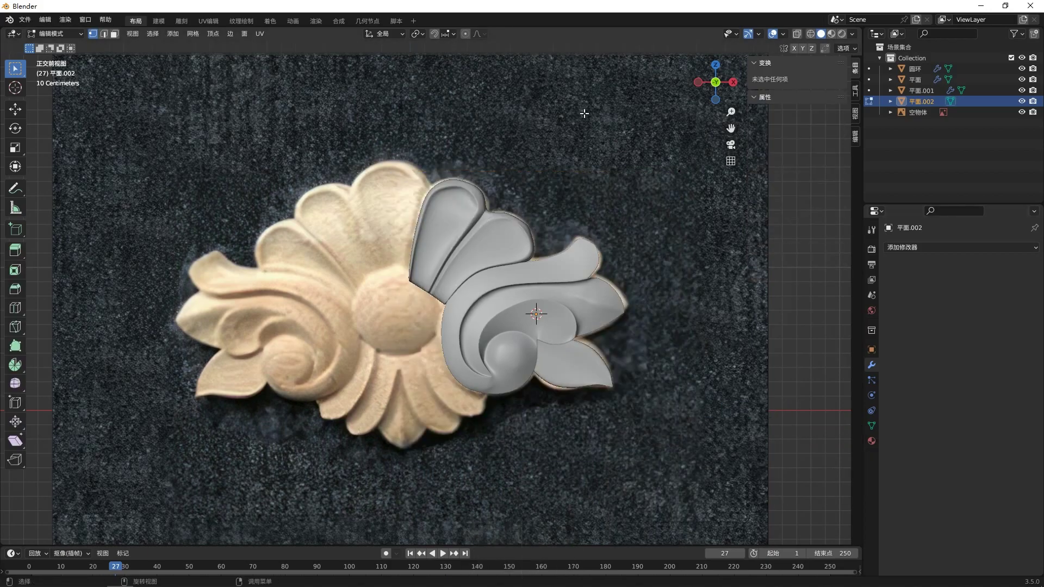
- Move the remaining vertex onto the outline of the reference's central lower petal, just beside its tip
{"action": "left_click_drag", "start_coordinate": [580, 110], "coordinate": [713, 229]}
{"action": "key", "text": "g"}
{"action": "left_click", "coordinate": [396, 483]}
{"action": "scroll", "coordinate": [402, 484], "scroll_direction": "up", "scroll_amount": 5}
{"action": "middle_click_drag", "start_coordinate": [529, 522], "coordinate": [571, 257], "text": "shift"}
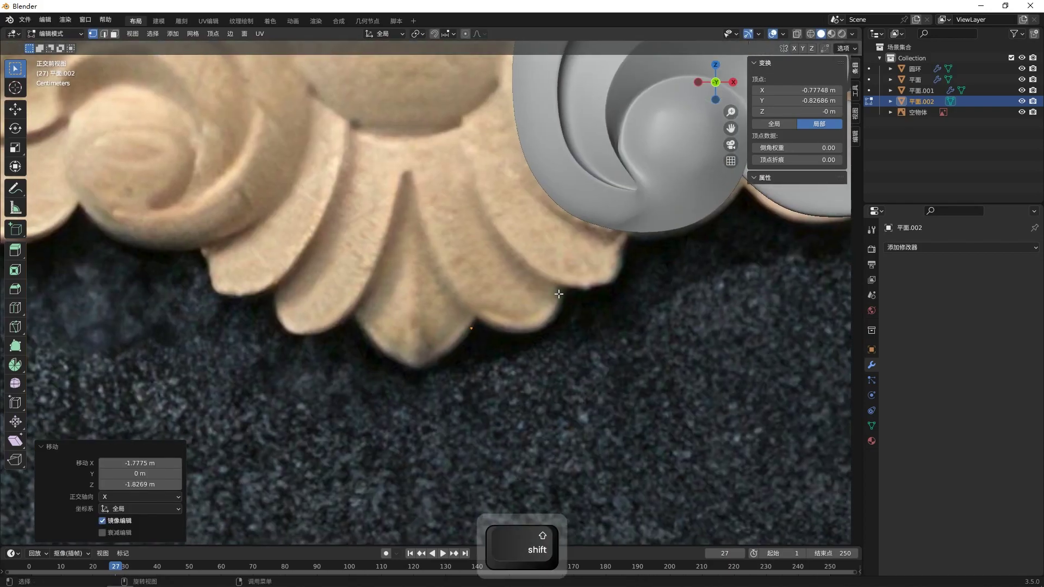
{"action": "key", "text": "g"}
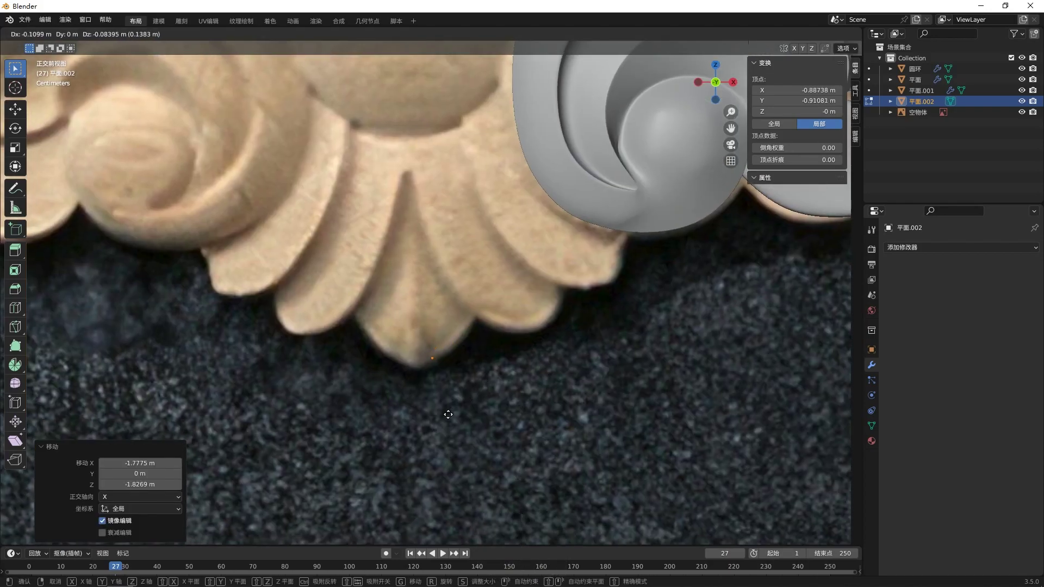
{"action": "left_click", "coordinate": [448, 415]}
- Trace the central lower petal's outline with extruded vertices around the tip and up both of its sides
{"action": "right_click", "coordinate": [460, 340], "text": "ctrl"}
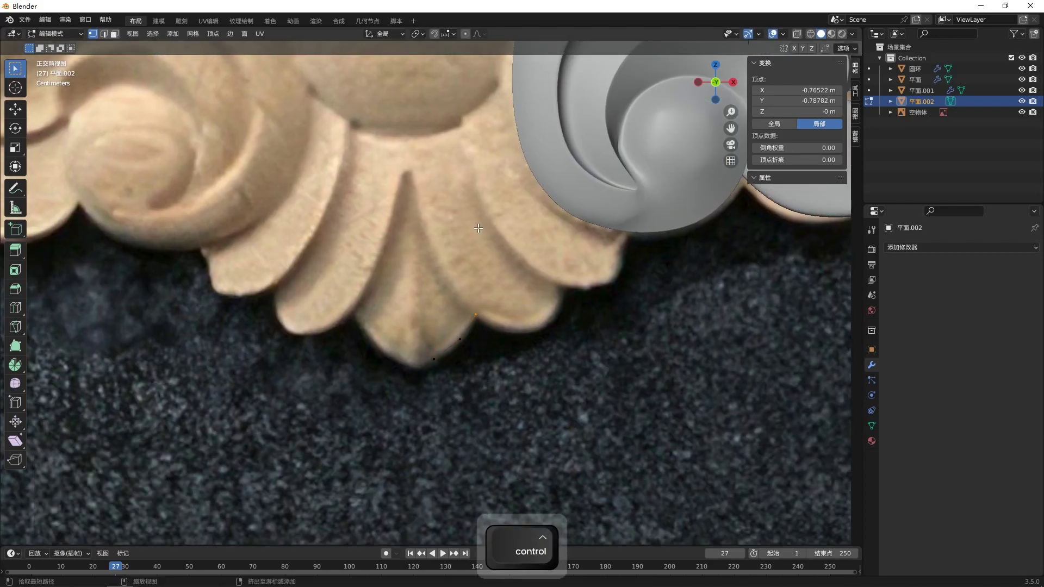
{"action": "key", "text": "ctrl+x"}
{"action": "key", "text": "ctrl+z"}
{"action": "key", "text": "ctrl+z"}
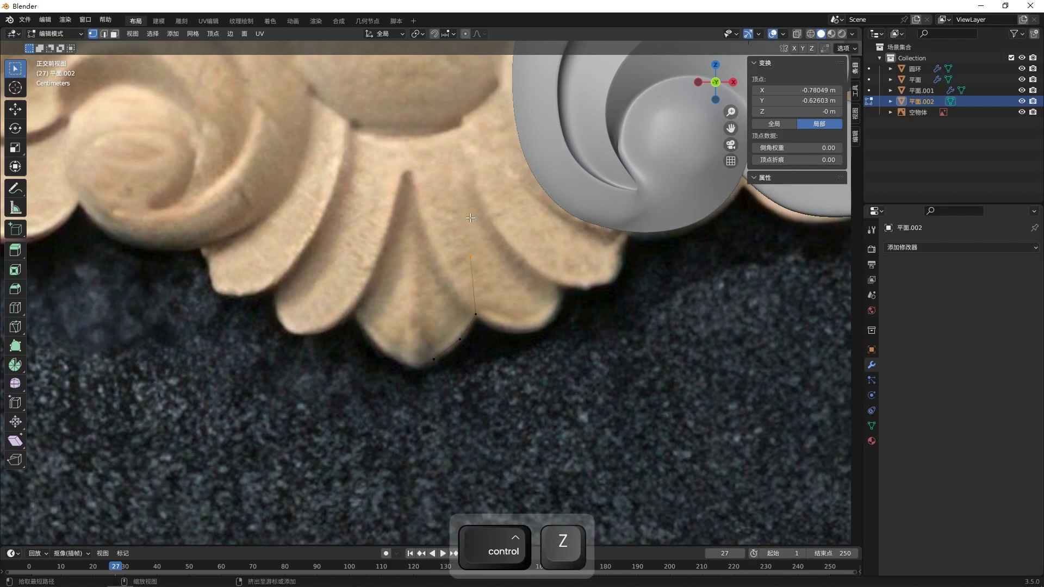
{"action": "right_click", "coordinate": [470, 257], "text": "ctrl"}
{"action": "right_click", "coordinate": [463, 197], "text": "ctrl"}
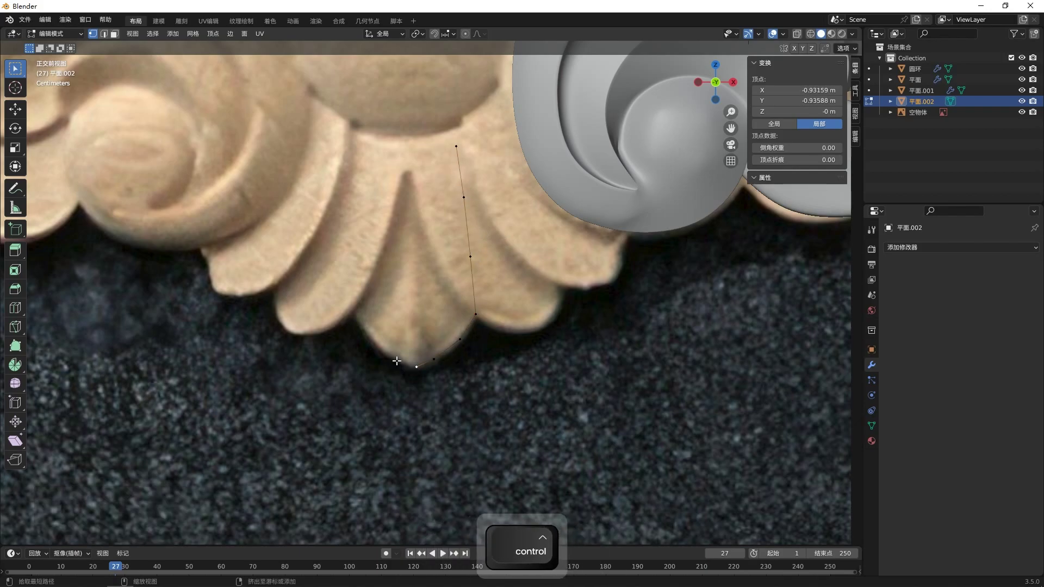
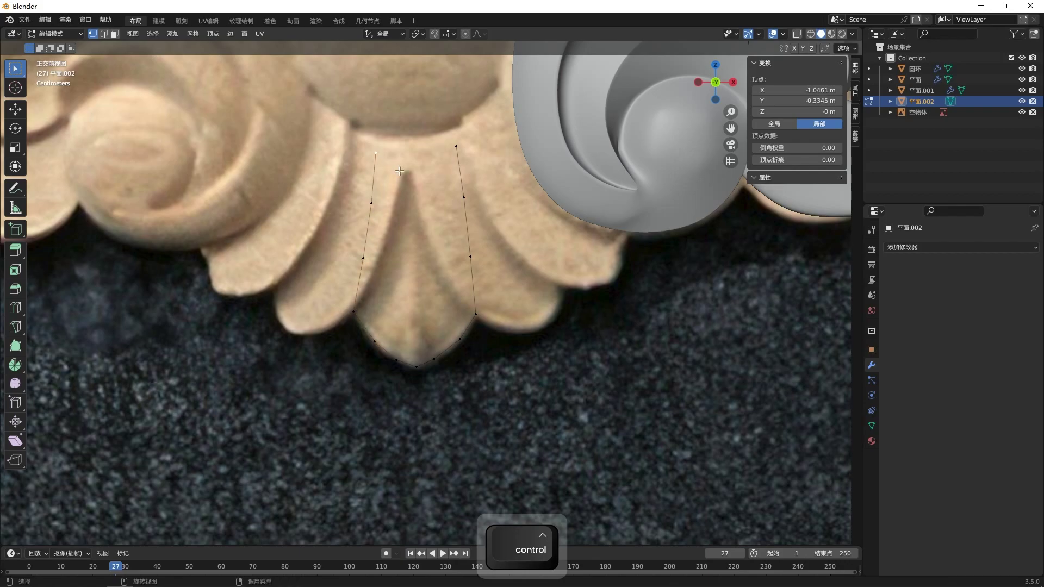
- Fill the area between the two traced sides of the central lower petal with faces from top to tip
{"action": "left_click", "coordinate": [372, 203], "text": "shift"}
{"action": "left_click", "coordinate": [464, 197], "text": "shift"}
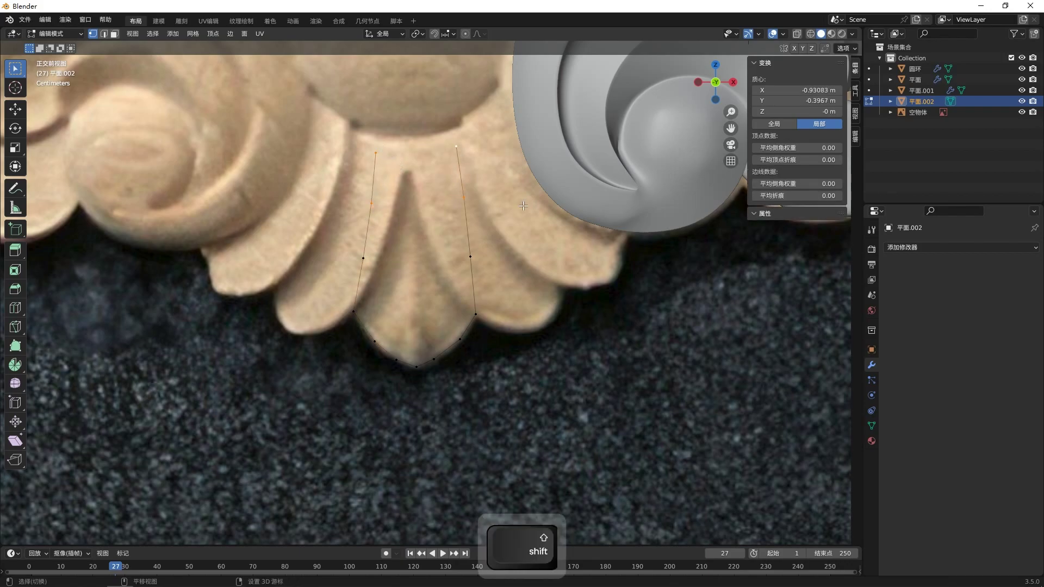
{"action": "key", "text": "f"}
{"action": "key", "text": "f"}
{"action": "key", "text": "f"}
{"action": "key", "text": "f"}
{"action": "key", "text": "f"}
{"action": "left_click", "coordinate": [540, 377]}
- Add a centred lengthwise edge loop down the middle of the central lower petal
{"action": "scroll", "coordinate": [540, 377], "scroll_direction": "down", "scroll_amount": 2}
{"action": "key", "text": "ctrl+r"}
{"action": "left_click", "coordinate": [438, 309]}
{"action": "right_click", "coordinate": [438, 308]}
{"action": "left_click", "coordinate": [509, 374]}
- Move the petal's central edge loop forward about -0.016 m along Y to form a ridge
{"action": "middle_click_drag", "start_coordinate": [513, 396], "coordinate": [517, 384]}
{"action": "left_click", "coordinate": [424, 299], "text": "alt"}
{"action": "left_click", "coordinate": [432, 309], "text": "alt"}
{"action": "middle_click_drag", "start_coordinate": [501, 347], "coordinate": [500, 325]}
{"action": "key", "text": "g"}
{"action": "key", "text": "y"}
{"action": "left_click", "coordinate": [603, 346]}
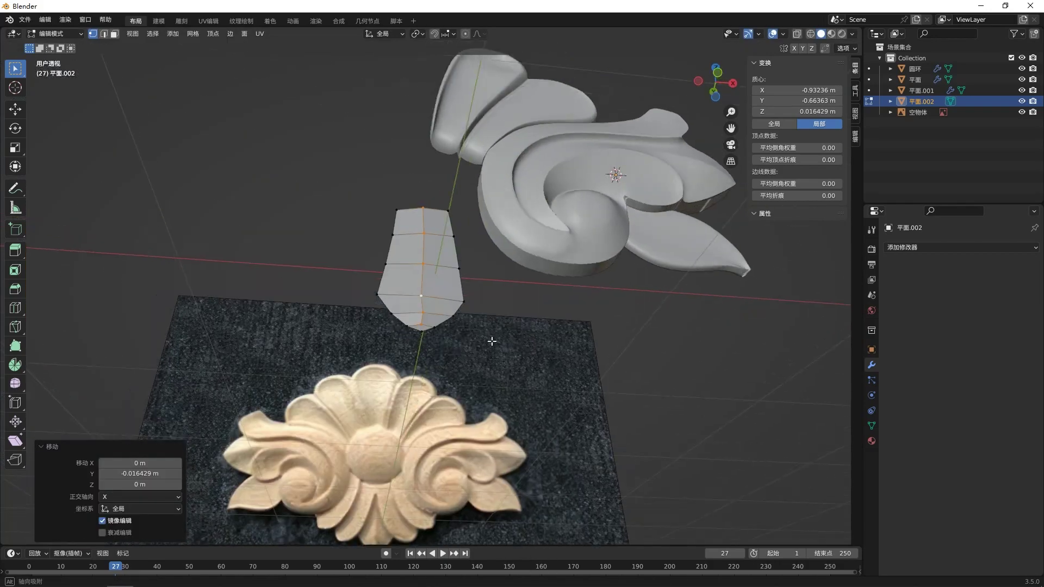
- Try to connect the two centre vertices at the petal's lower tip with an edge, and undo it
{"action": "scroll", "coordinate": [500, 325], "scroll_direction": "up", "scroll_amount": 2}
{"action": "key", "text": "j"}
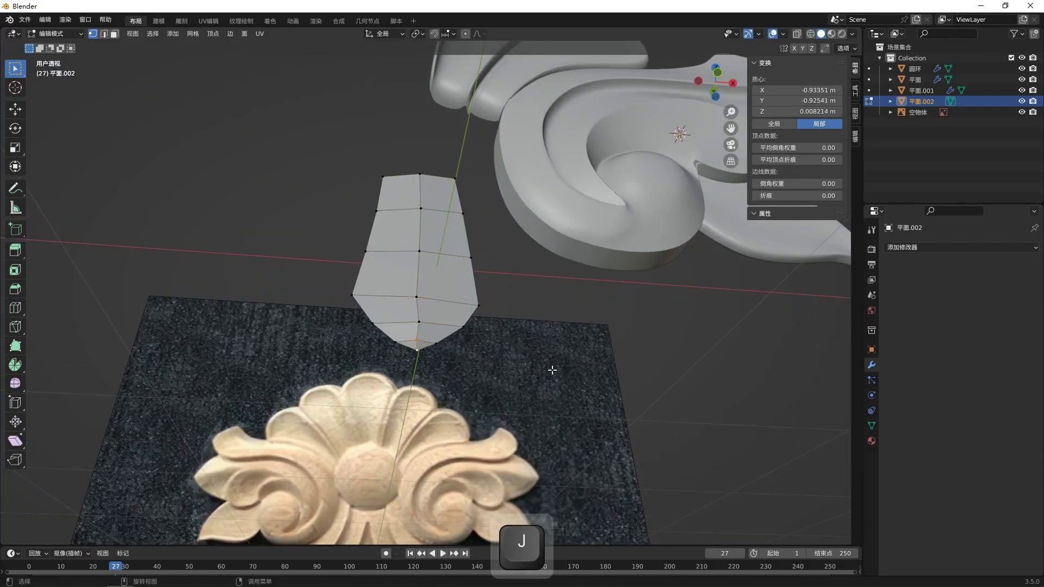
{"action": "key", "text": "ctrl+z"}
- Try to add a lengthwise edge loop near the petal's right edge and move it along Y, and undo both
{"action": "key", "text": "KP_1"}
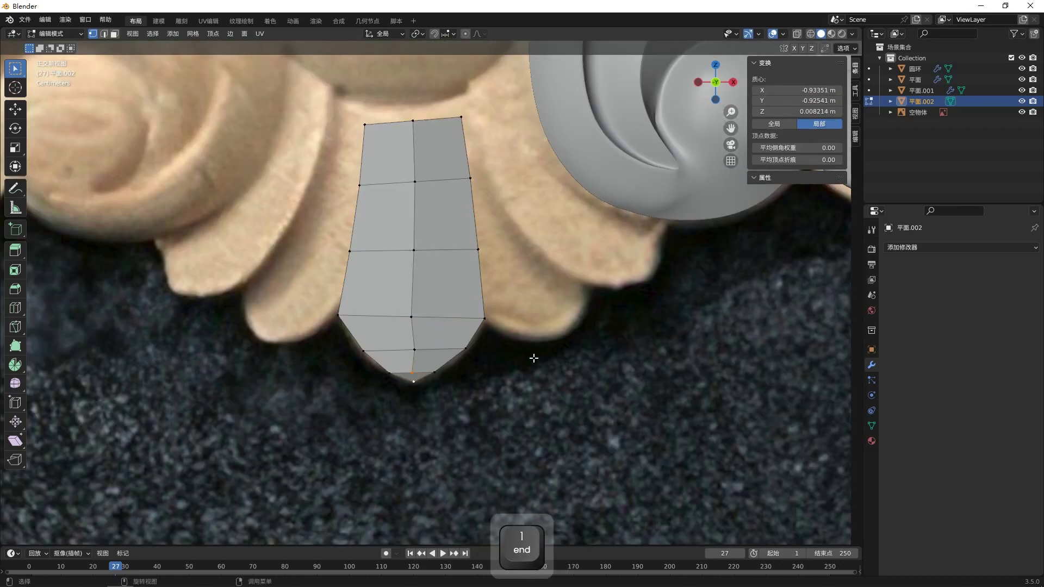
{"action": "scroll", "coordinate": [527, 360], "scroll_direction": "up", "scroll_amount": 1}
{"action": "key", "text": "ctrl+r"}
{"action": "left_click", "coordinate": [466, 323]}
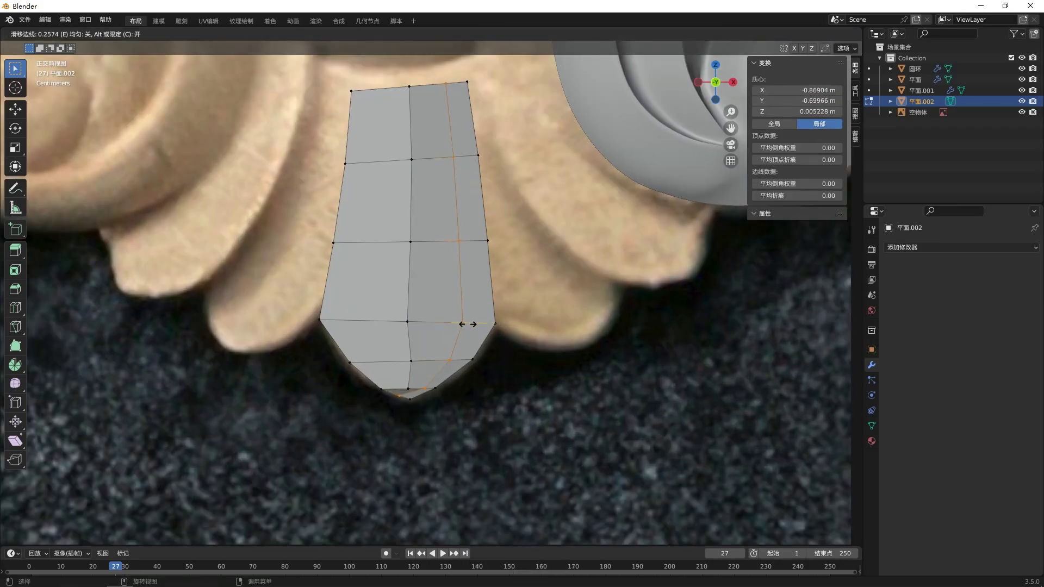
{"action": "left_click", "coordinate": [481, 328]}
{"action": "key", "text": "alt+z"}
{"action": "mouse_move", "coordinate": [587, 358]}
{"action": "middle_mouse_down"}
{"action": "mouse_move", "coordinate": [584, 328]}
{"action": "mouse_move", "coordinate": [520, 338]}
{"action": "mouse_move", "coordinate": [591, 347]}
{"action": "middle_mouse_up"}
{"action": "key", "text": "g"}
{"action": "key", "text": "y"}
{"action": "left_click", "coordinate": [523, 338]}
{"action": "left_click", "coordinate": [553, 347]}
{"action": "key", "text": "ctrl+z"}
{"action": "key", "text": "ctrl+z"}
{"action": "key", "text": "ctrl+z"}
{"action": "key", "text": "ctrl+z"}
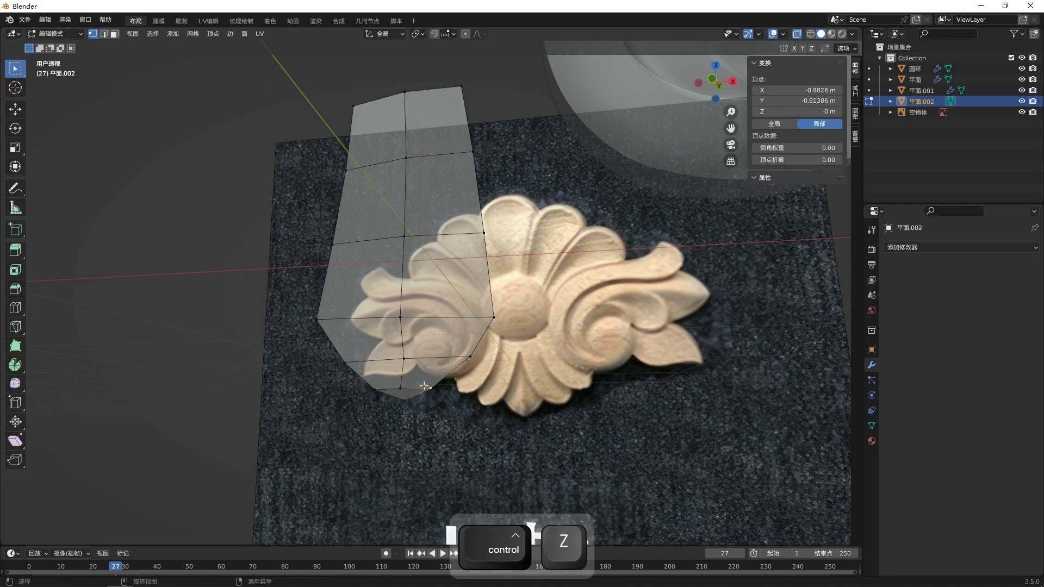
- Slide the border vertex just right of the petal's tip along its edge
{"action": "key", "text": "g"}
{"action": "key", "text": "g"}
{"action": "left_click", "coordinate": [467, 318]}
{"action": "left_click", "coordinate": [659, 368]}
- Add an edge loop close to the petal's right border and connect its lower end to the vertex beside the tip
{"action": "key", "text": "ctrl+r"}
{"action": "left_click", "coordinate": [460, 263]}
{"action": "left_click", "coordinate": [494, 266]}
{"action": "left_click", "coordinate": [498, 372]}
{"action": "left_click", "coordinate": [465, 356]}
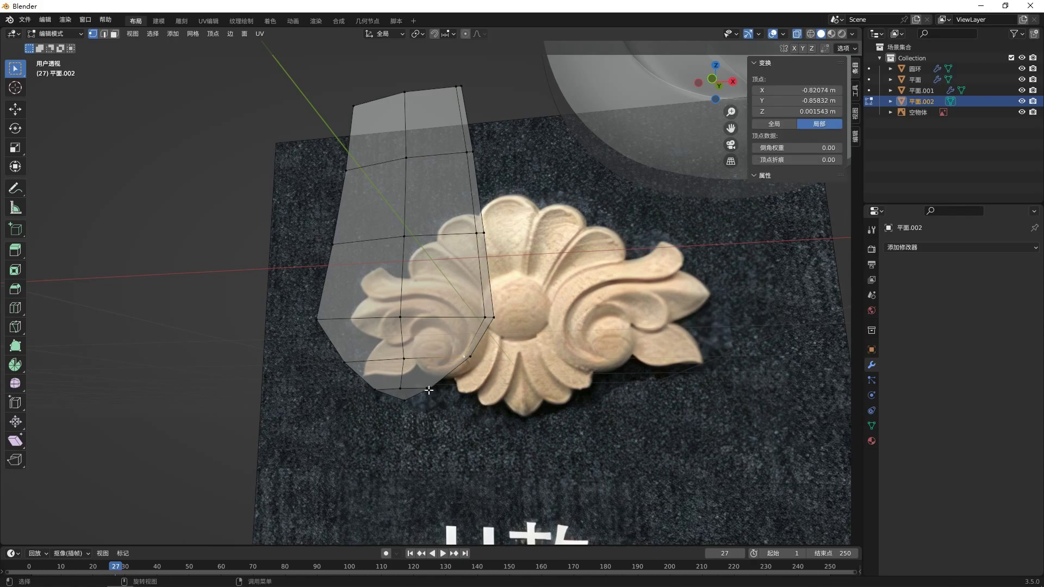
{"action": "key", "text": "j"}
{"action": "left_click", "coordinate": [587, 405]}
- Move the inner edge loop along the petal's right border back about 0.013 m along Y
{"action": "left_click", "coordinate": [481, 317], "text": "alt"}
{"action": "left_click", "coordinate": [484, 308], "text": "alt"}
{"action": "middle_click_drag", "start_coordinate": [615, 355], "coordinate": [574, 358]}
{"action": "key", "text": "g"}
{"action": "key", "text": "y"}
{"action": "left_click", "coordinate": [578, 361]}
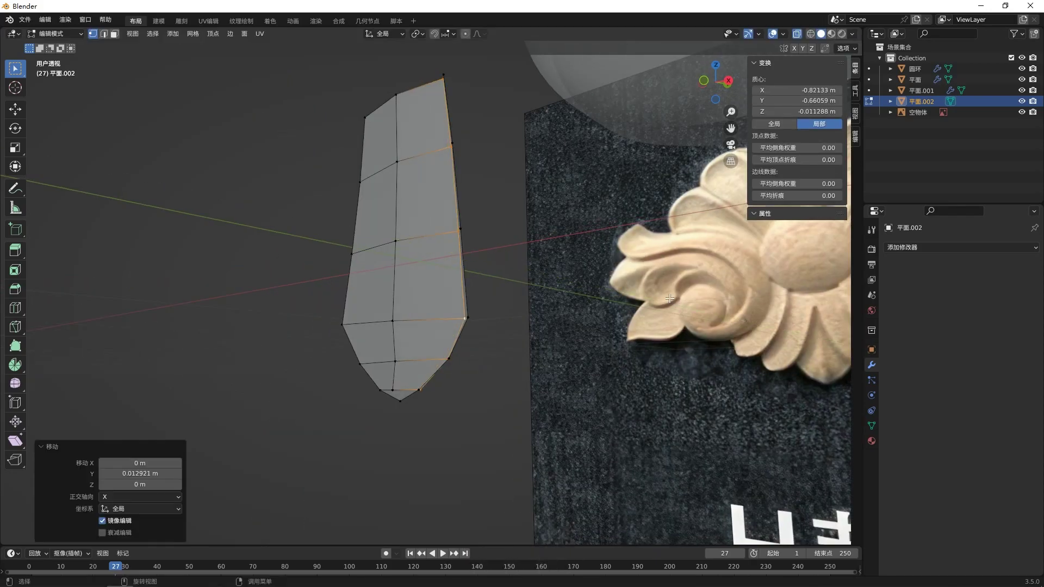
- Slide the border vertex just left of the petal's tip inward along its edge
{"action": "key", "text": "KP_1"}
{"action": "left_click", "coordinate": [625, 389]}
{"action": "left_click", "coordinate": [385, 387]}
{"action": "key", "text": "g"}
{"action": "key", "text": "g"}
{"action": "left_click", "coordinate": [398, 388]}
{"action": "left_click", "coordinate": [620, 401]}
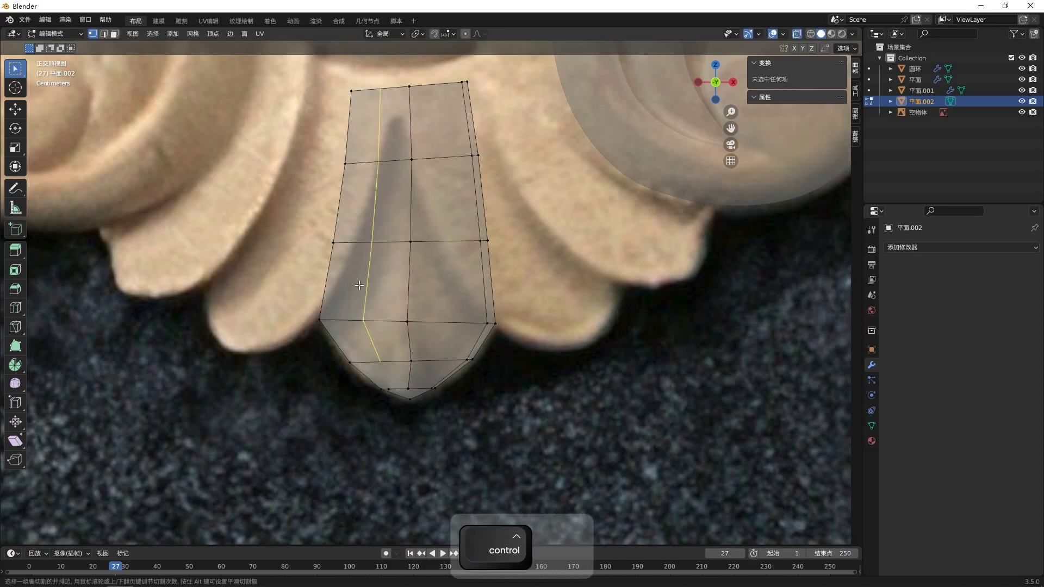
- Add an edge loop close to the petal's left border and connect its lower end to the vertex beside the tip
{"action": "key", "text": "ctrl+r"}
{"action": "left_click", "coordinate": [340, 275]}
{"action": "left_click", "coordinate": [342, 352]}
{"action": "left_click", "coordinate": [580, 366]}
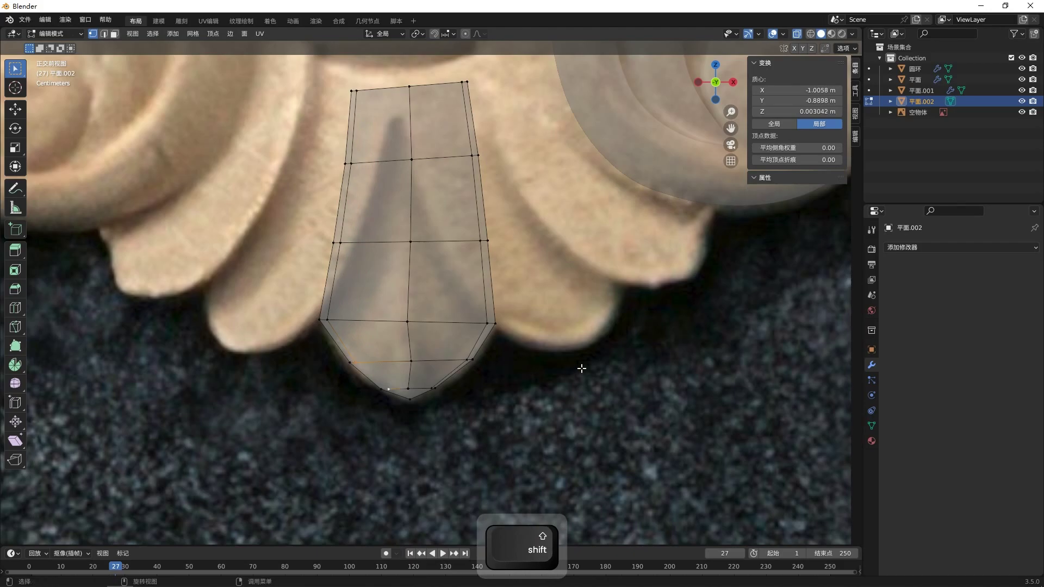
- Move the inner edge loop along the petal's left border back along the Y axis
{"action": "scroll", "coordinate": [338, 302], "scroll_direction": "down", "scroll_amount": 2}
{"action": "left_click", "coordinate": [361, 302], "text": "alt"}
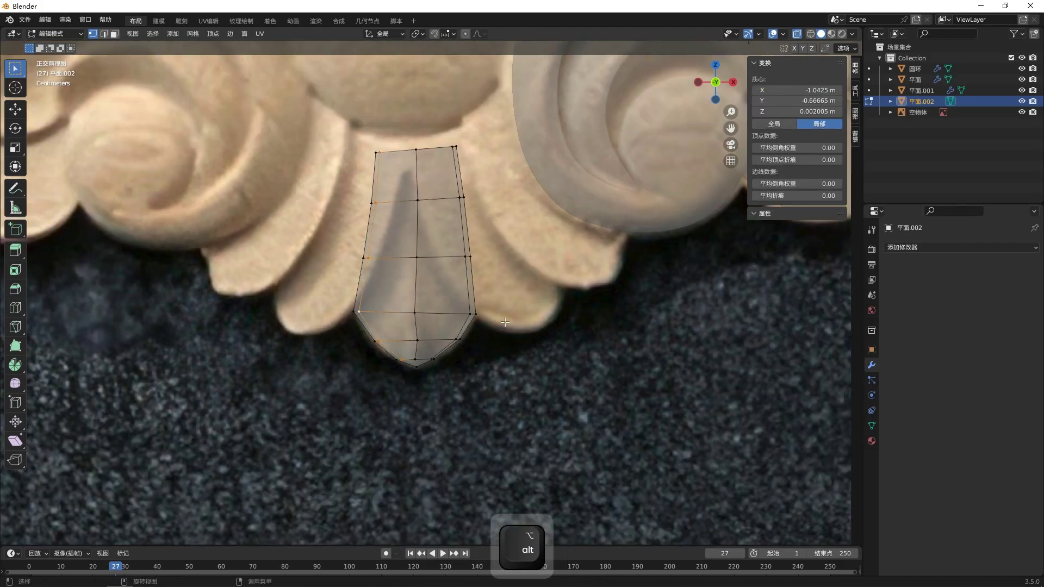
{"action": "middle_click_drag", "start_coordinate": [485, 320], "coordinate": [536, 325]}
{"action": "key", "text": "g"}
{"action": "key", "text": "y"}
{"action": "left_click", "coordinate": [534, 325]}
{"action": "left_click", "coordinate": [561, 322]}
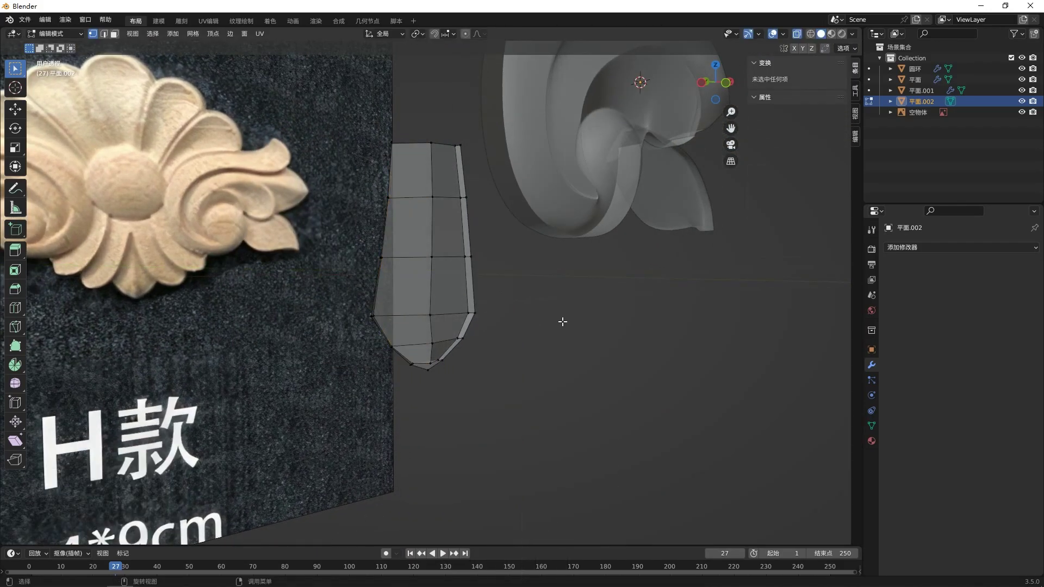
- Extrude the petal's whole outer border back about 0.056 m along Y to give it side walls
{"action": "key", "text": "KP_1"}
{"action": "left_click", "coordinate": [477, 322], "text": "alt"}
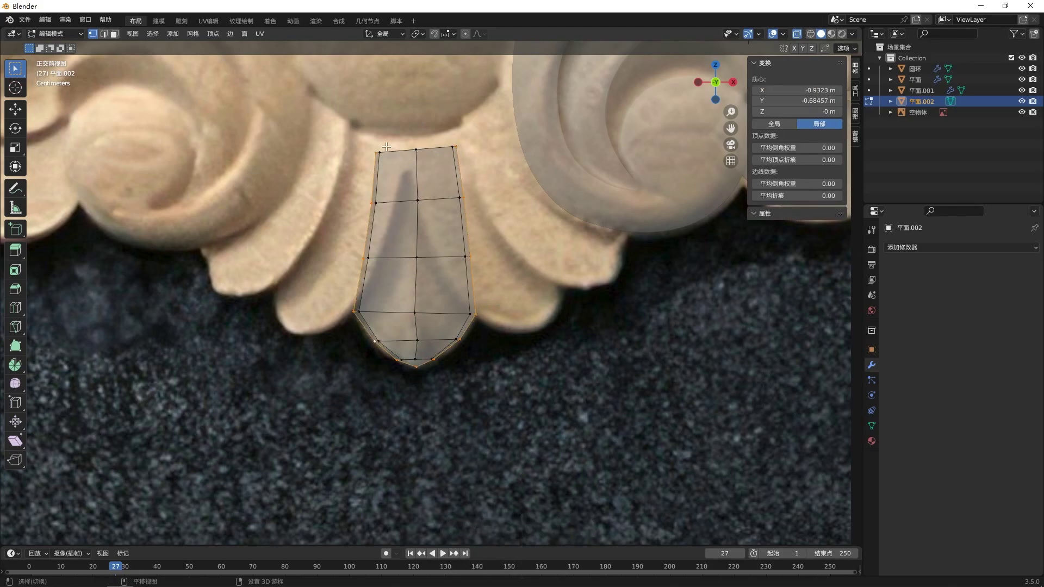
{"action": "left_click", "coordinate": [452, 147], "text": "shift"}
{"action": "middle_click_drag", "start_coordinate": [552, 244], "coordinate": [470, 251]}
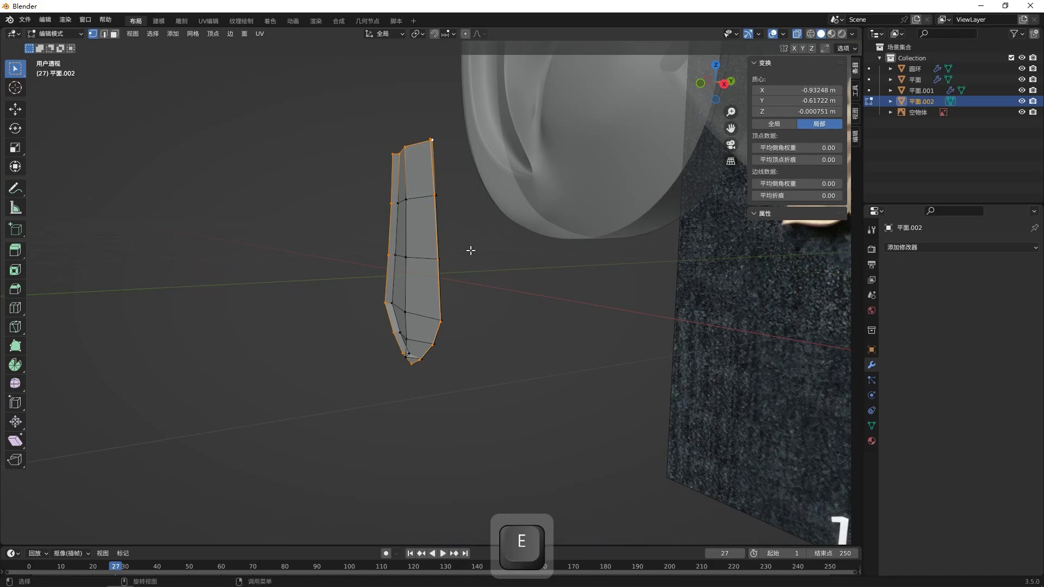
{"action": "key", "text": "e"}
{"action": "key", "text": "y"}
{"action": "left_click", "coordinate": [505, 275]}
{"action": "key", "text": "KP_1"}
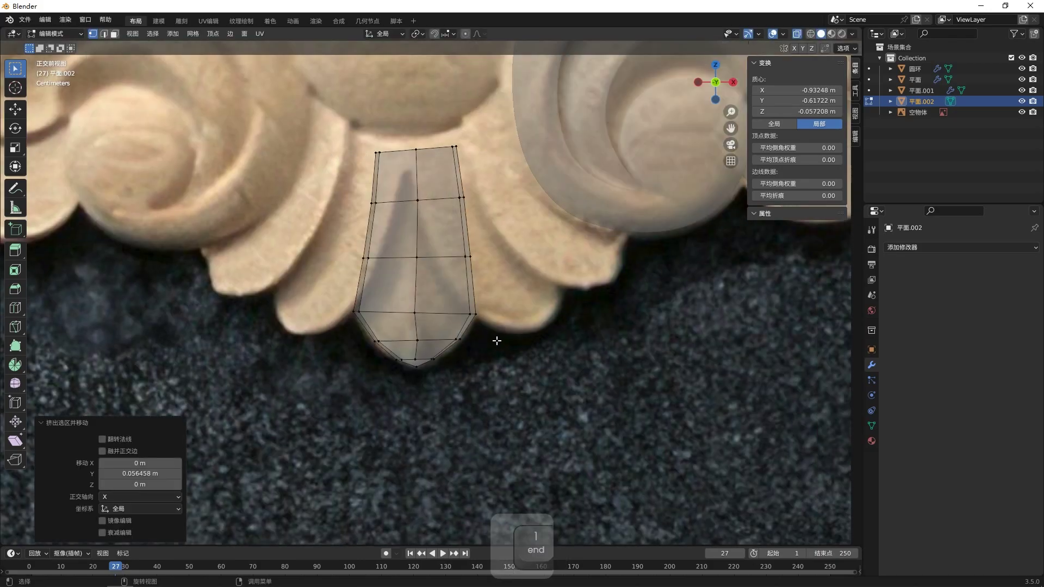
- Add a level 3 Subdivision modifier to the central lower petal and check its shape from an angle
{"action": "key", "text": "Tab"}
{"action": "key", "text": "alt+z"}
{"action": "key", "text": "ctrl+3"}
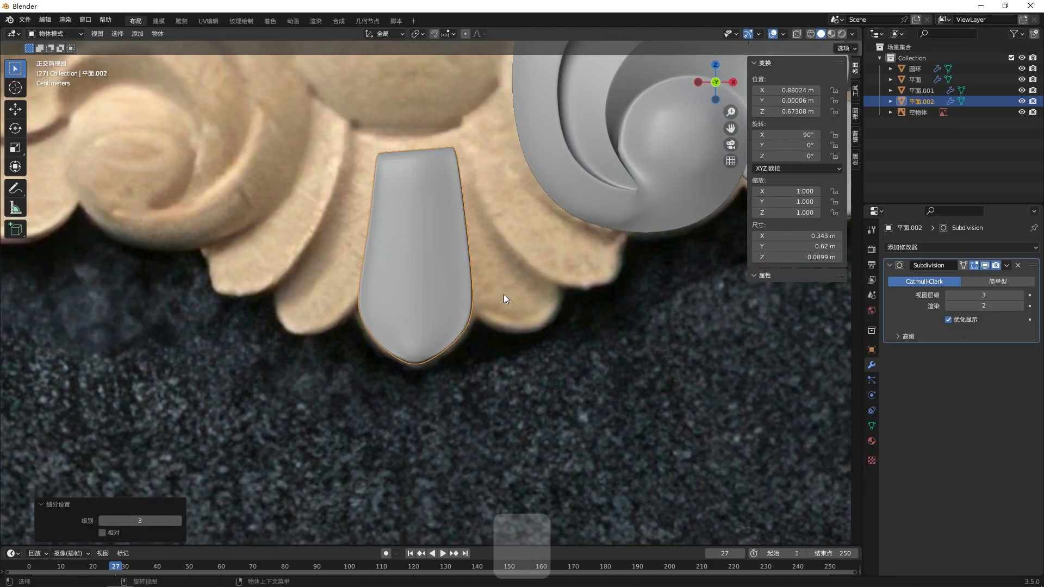
{"action": "left_click", "coordinate": [466, 282]}
{"action": "left_click", "coordinate": [465, 281]}
{"action": "middle_click_drag", "start_coordinate": [468, 281], "coordinate": [544, 276]}
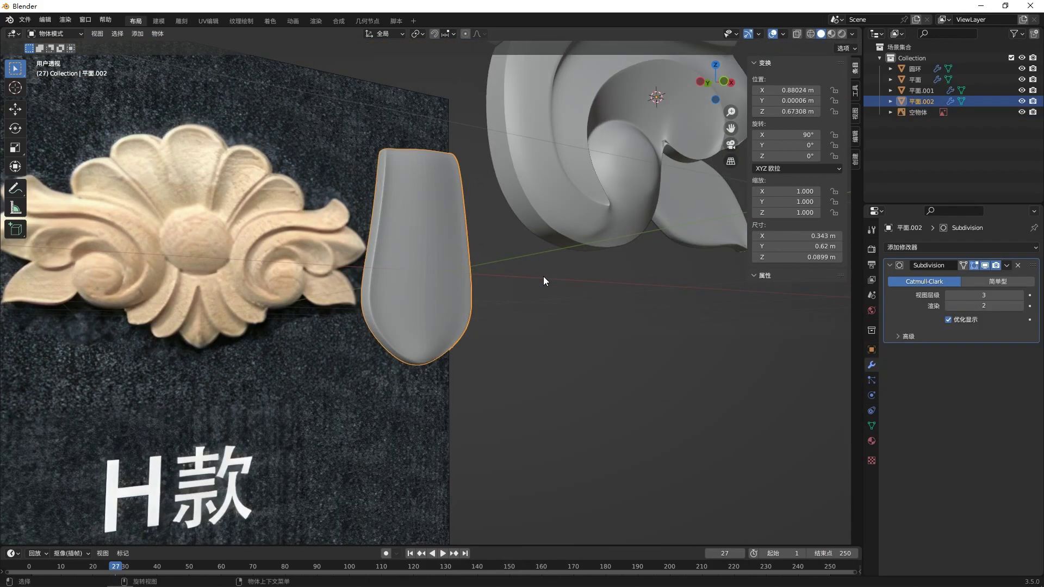
- Crease the inner edge loops along both borders of the central lower petal and return to Object Mode
{"action": "key", "text": "KP_1"}
{"action": "key", "text": "Tab"}
{"action": "scroll", "coordinate": [488, 293], "scroll_direction": "up", "scroll_amount": 4}
{"action": "left_click", "coordinate": [516, 341], "text": "alt"}
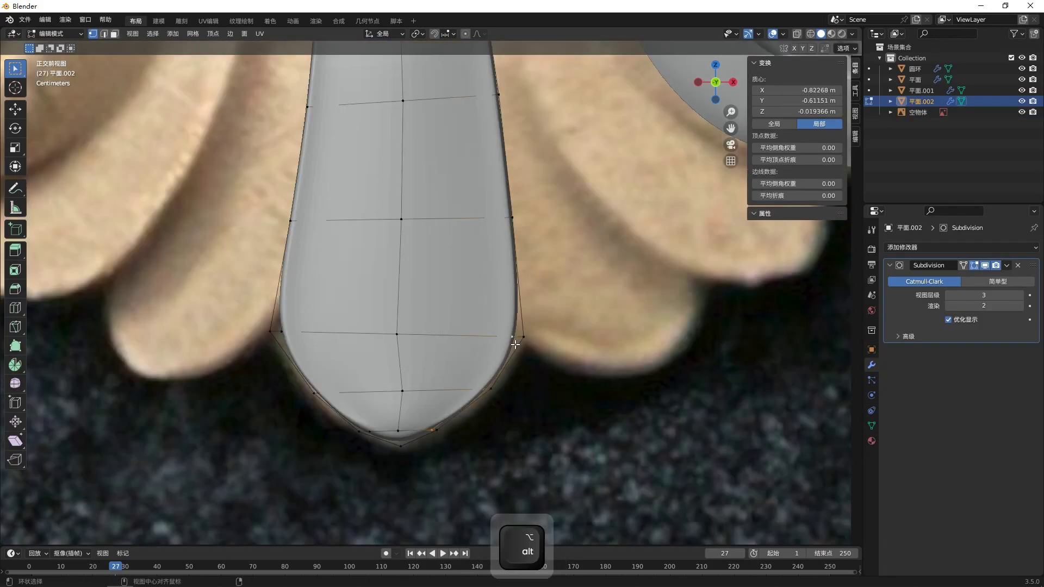
{"action": "key", "text": "alt+z"}
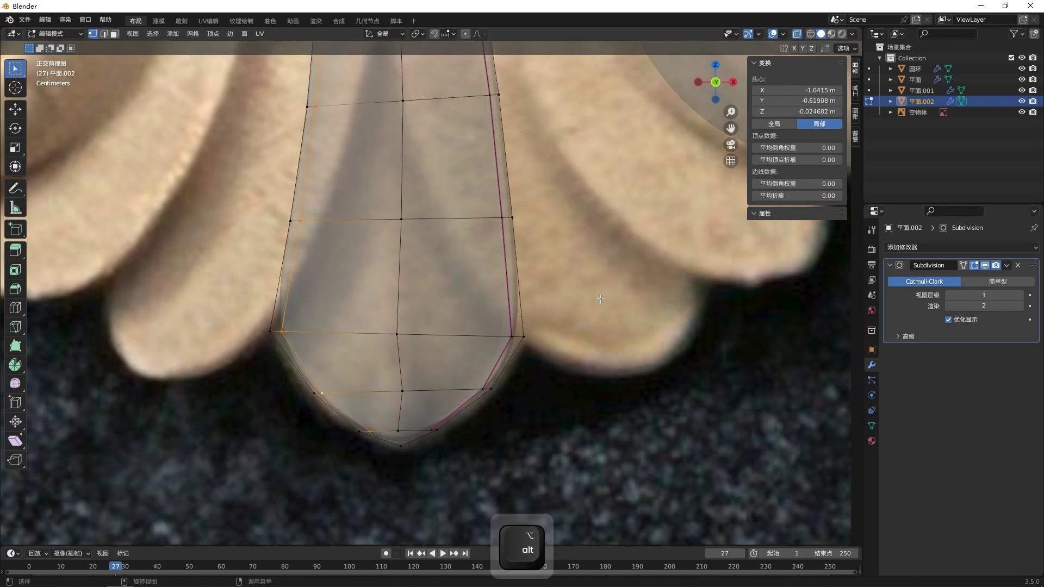
{"action": "key", "text": "Return"}
{"action": "left_click", "coordinate": [584, 361]}
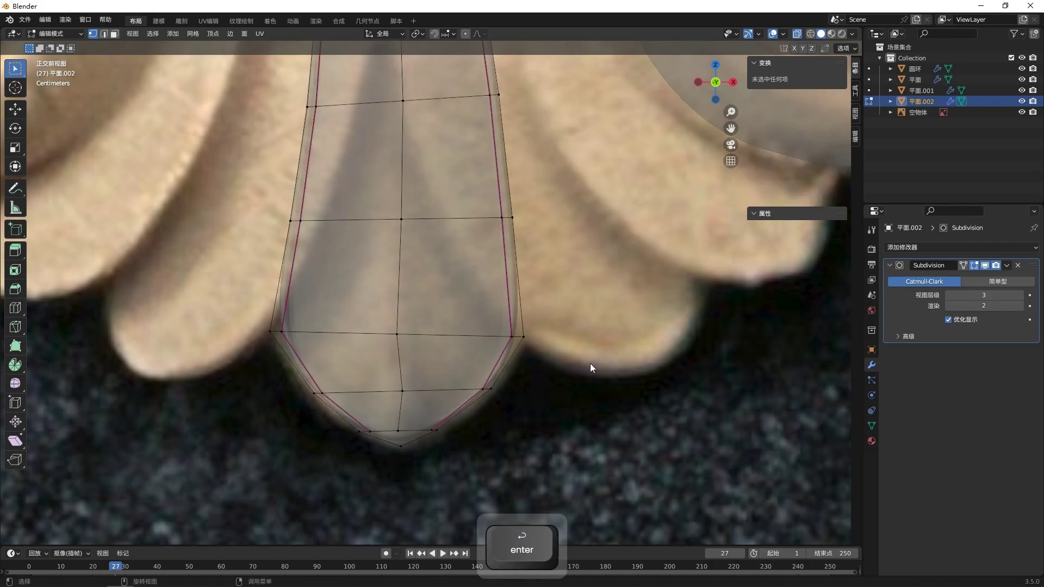
{"action": "key", "text": "Tab"}
{"action": "key", "text": "alt+z"}
{"action": "scroll", "coordinate": [591, 367], "scroll_direction": "down", "scroll_amount": 1}
{"action": "left_click", "coordinate": [592, 367]}
{"action": "scroll", "coordinate": [591, 367], "scroll_direction": "down", "scroll_amount": 7}
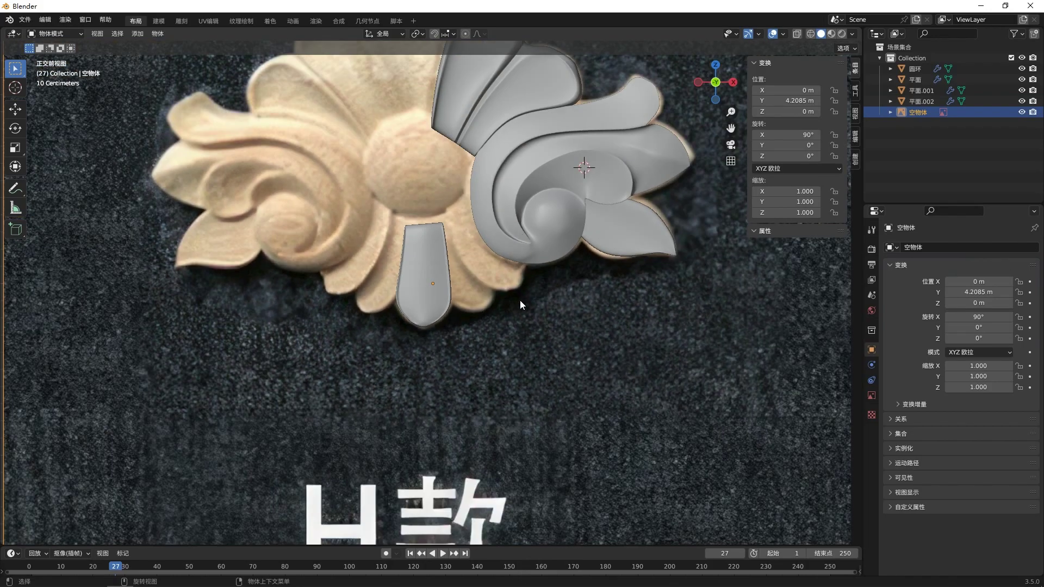
- Duplicate the two-petal object, place the copy over the lower left leaf scroll, and set its origin to geometry
{"action": "left_click", "coordinate": [492, 107]}
{"action": "key", "text": "shift+d"}
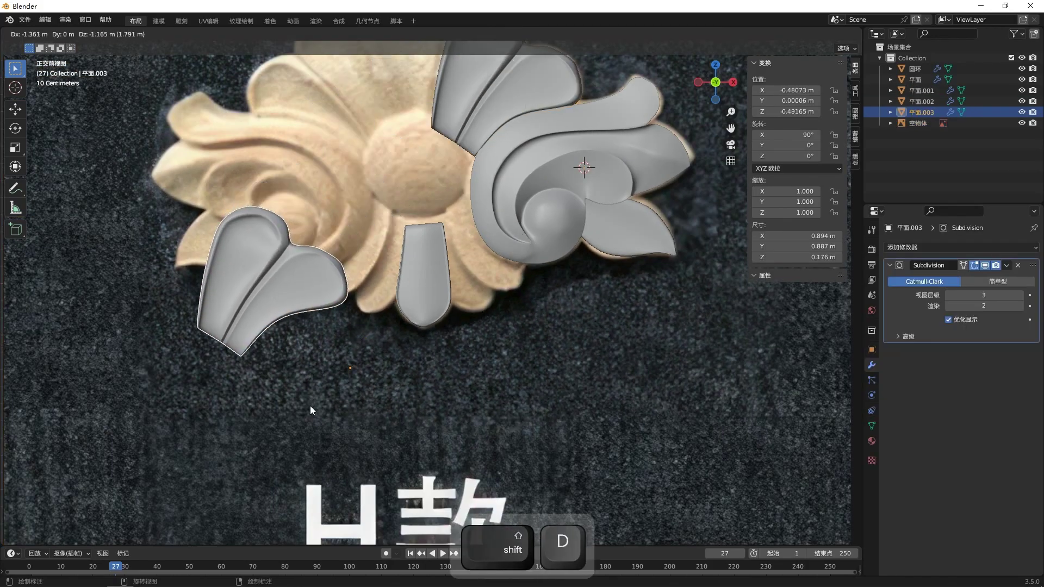
{"action": "left_click", "coordinate": [308, 405]}
{"action": "right_click", "coordinate": [278, 261]}
{"action": "mouse_move", "coordinate": [255, 308]}
{"action": "left_click", "coordinate": [330, 309]}
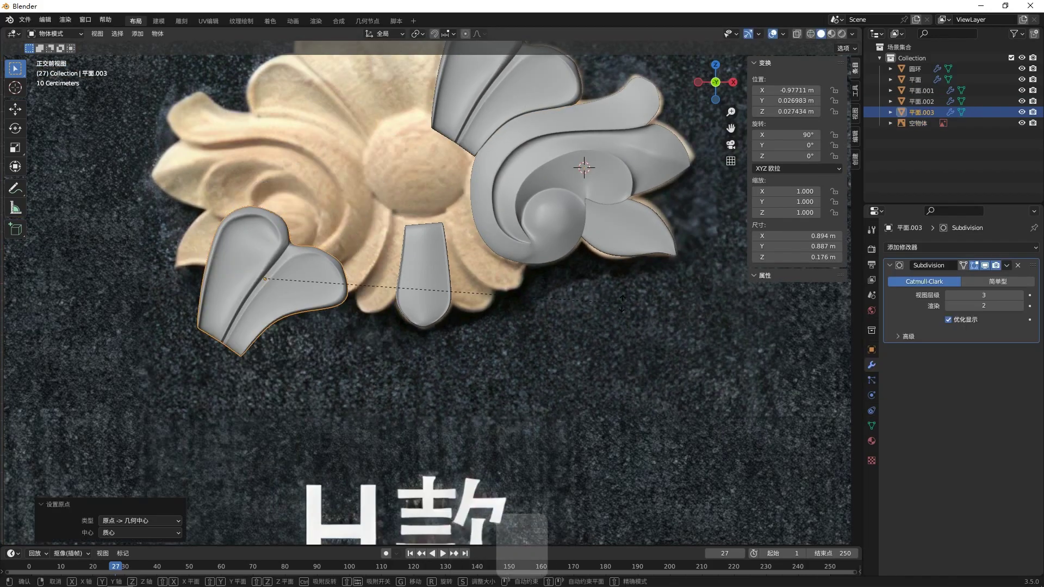
- Rotate the two-petal copy 164° in the front view, duplicate it, and mirror the duplicate along X
{"action": "left_click", "coordinate": [262, 301]}
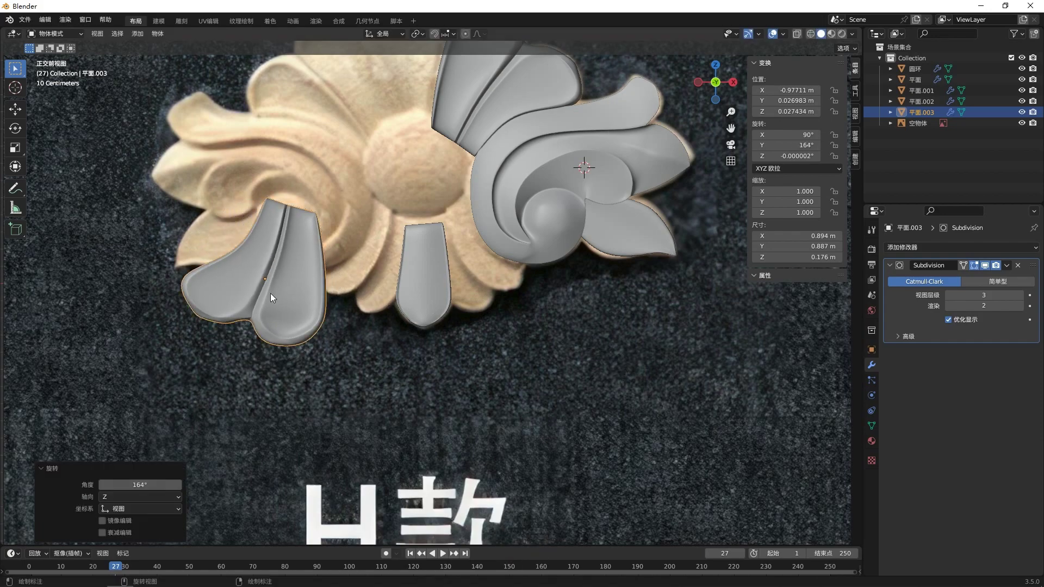
{"action": "key", "text": "shift+d"}
{"action": "left_click", "coordinate": [507, 308]}
{"action": "right_click", "coordinate": [511, 303]}
{"action": "mouse_move", "coordinate": [538, 387]}
{"action": "left_click", "coordinate": [616, 403]}
- Delete the unmirrored two-petal copy and select the mirrored one
{"action": "scroll", "coordinate": [392, 318], "scroll_direction": "down", "scroll_amount": 2}
{"action": "left_click", "coordinate": [343, 312]}
{"action": "key", "text": "x"}
{"action": "left_click", "coordinate": [364, 316]}
{"action": "left_click", "coordinate": [388, 304]}
{"action": "key", "text": "s"}
{"action": "left_click", "coordinate": [590, 342]}
{"action": "key", "text": "ctrl+z"}
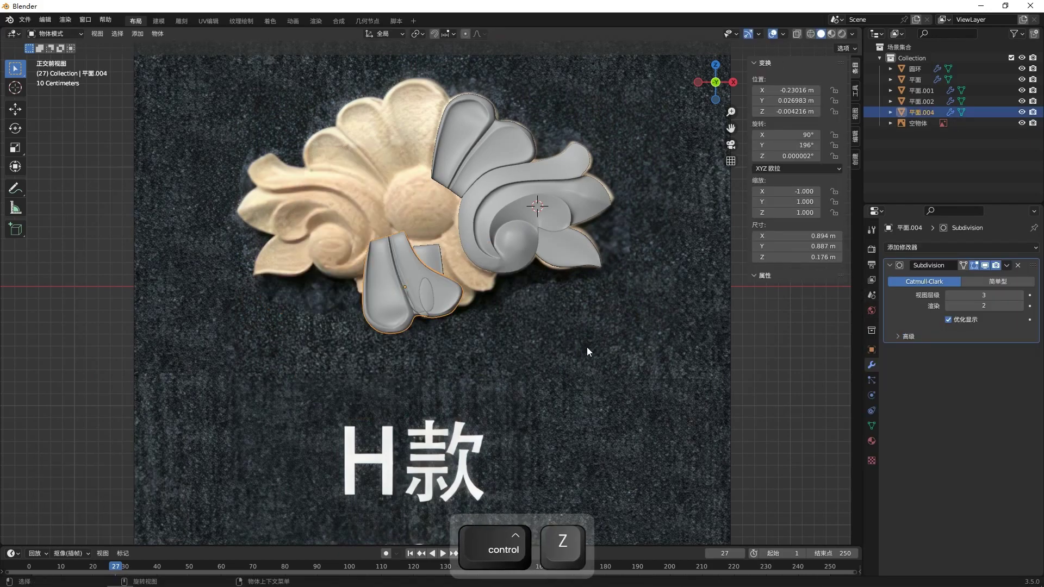
- Scale the mirrored two-petal object down to about 0.776, rotate it about -10.2°, and place it beside the central lower petal
{"action": "key", "text": "g"}
{"action": "left_click", "coordinate": [745, 400]}
{"action": "key", "text": "s"}
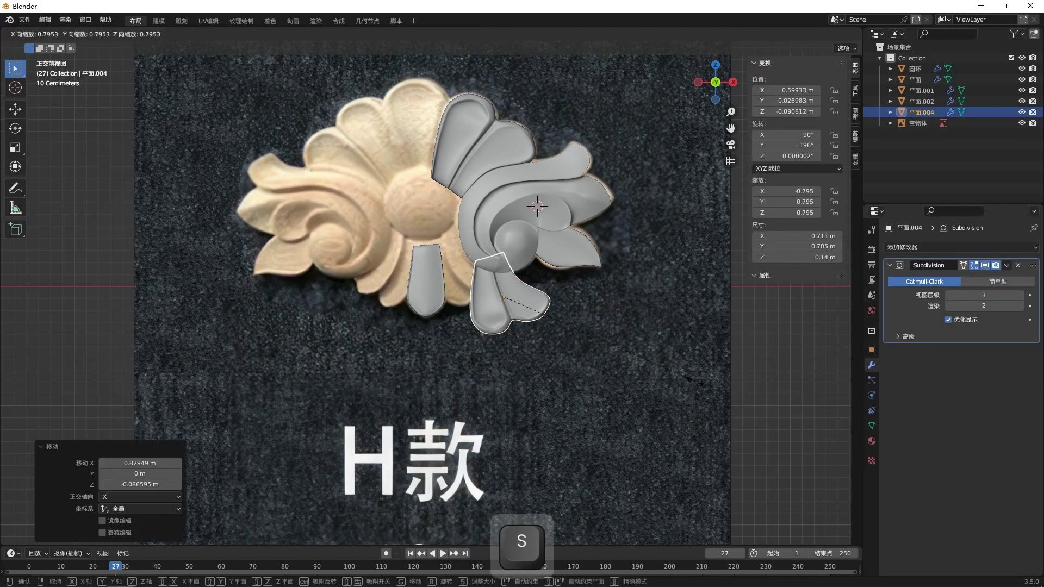
{"action": "left_click", "coordinate": [690, 379]}
{"action": "key", "text": "r"}
{"action": "left_click", "coordinate": [703, 345]}
{"action": "key", "text": "g"}
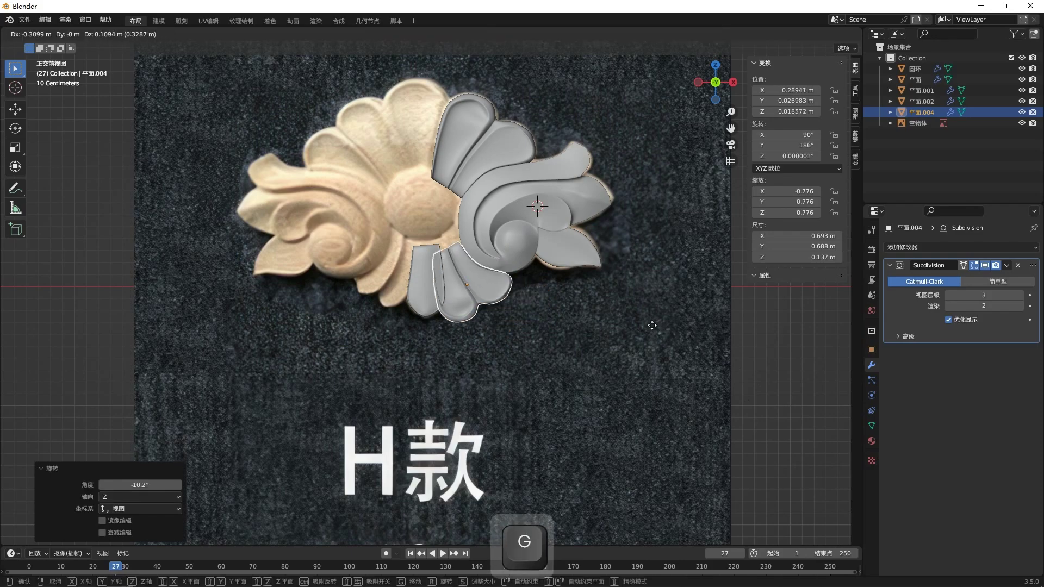
{"action": "left_click", "coordinate": [647, 311]}
- Scale the mirrored petals down to about 0.584 and position them over the two carved petals right of the central lower petal
{"action": "key", "text": "s"}
{"action": "left_click", "coordinate": [548, 336]}
{"action": "scroll", "coordinate": [547, 336], "scroll_direction": "up", "scroll_amount": 3}
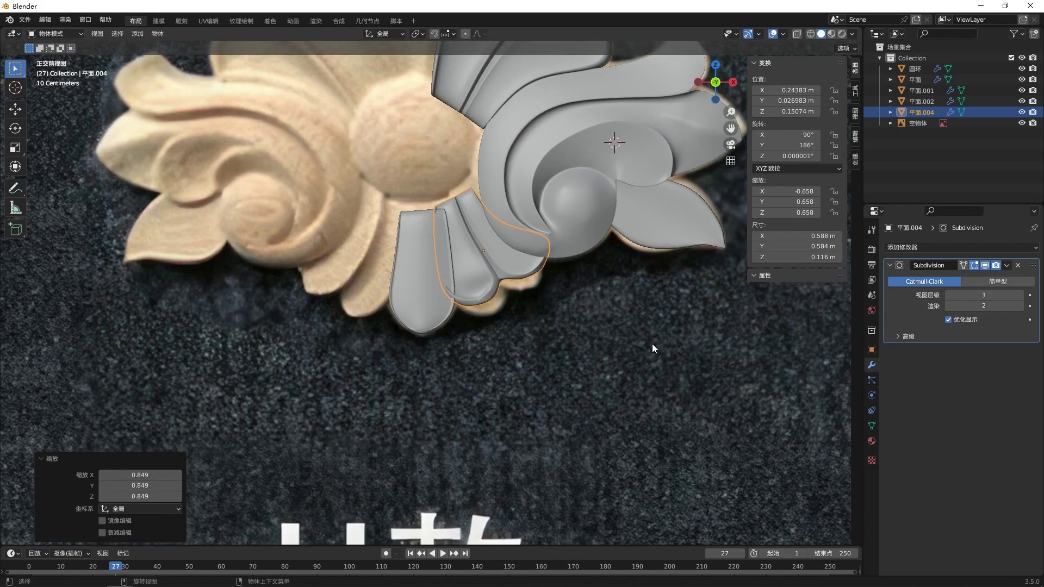
{"action": "key", "text": "g"}
{"action": "left_click", "coordinate": [650, 343]}
{"action": "key", "text": "s"}
{"action": "left_click", "coordinate": [631, 336]}
{"action": "key", "text": "g"}
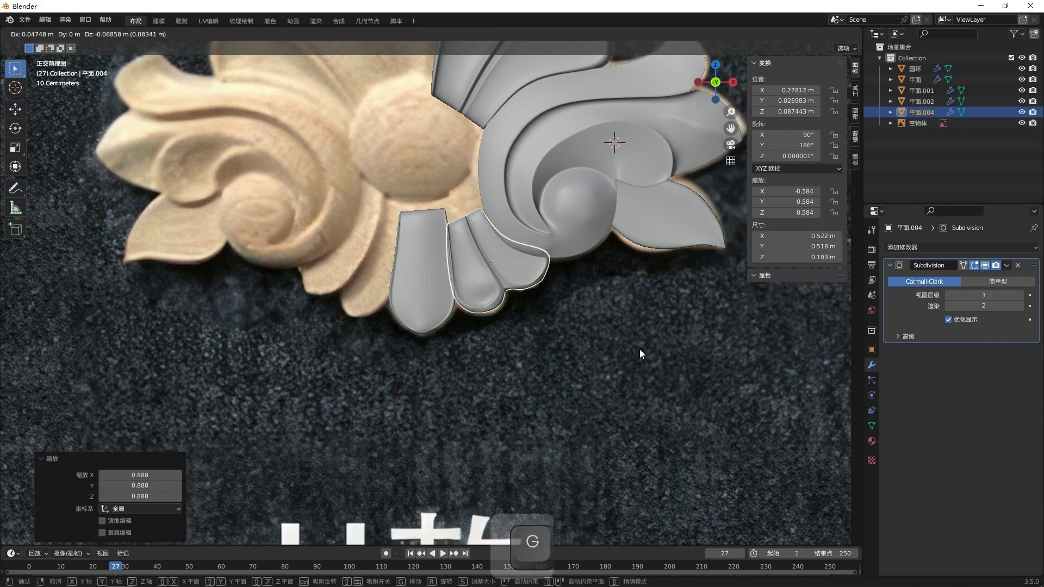
{"action": "left_click", "coordinate": [640, 354]}
- In Edit Mode with X-ray on, move the upper end vertices of the two petals up to the central ball's lower edge
{"action": "left_click", "coordinate": [483, 267]}
{"action": "key", "text": "Tab"}
{"action": "key", "text": "alt+z"}
{"action": "scroll", "coordinate": [483, 271], "scroll_direction": "up", "scroll_amount": 4}
{"action": "scroll", "coordinate": [483, 271], "scroll_direction": "up", "scroll_amount": 2}
{"action": "middle_click_drag", "start_coordinate": [417, 71], "coordinate": [450, 215], "text": "shift"}
{"action": "left_click_drag", "start_coordinate": [533, 353], "coordinate": [533, 355]}
{"action": "left_click", "coordinate": [444, 170]}
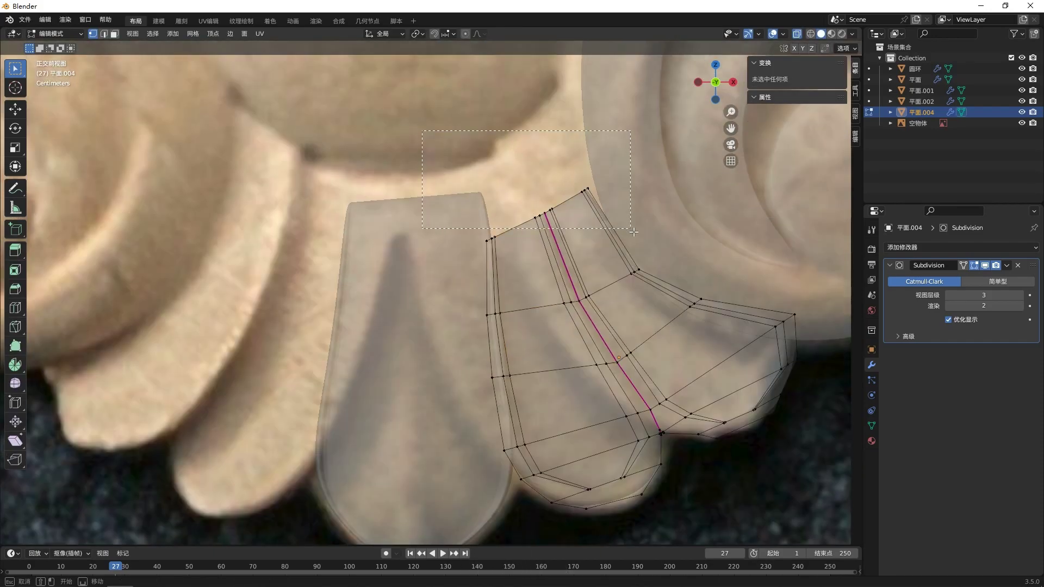
{"action": "left_click_drag", "start_coordinate": [630, 228], "coordinate": [628, 237]}
{"action": "key", "text": "g"}
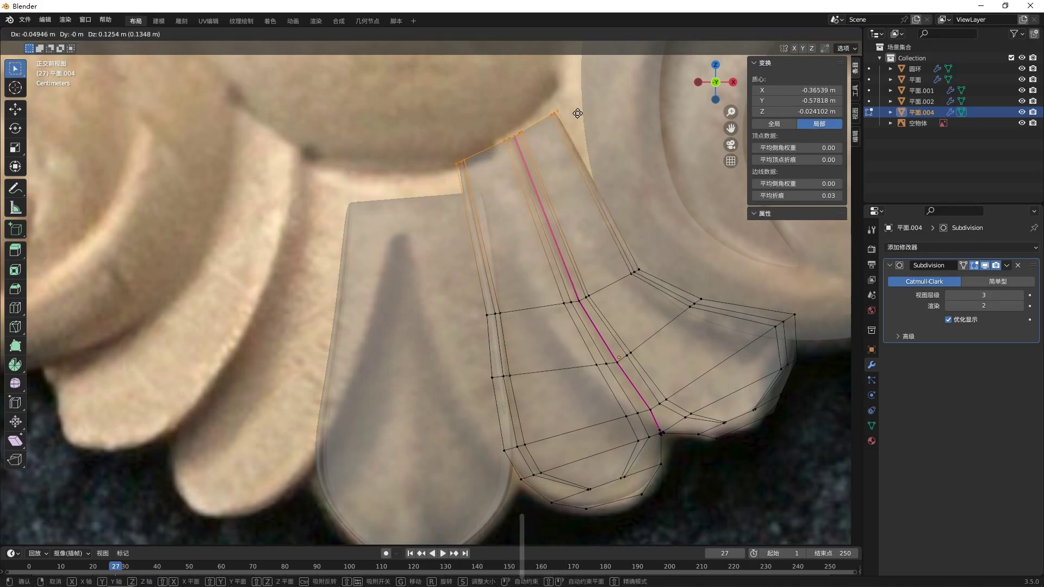
{"action": "left_click", "coordinate": [571, 110]}
- Move the upper vertices along the petals' left border outward so the petal reaches behind the central lower petal
{"action": "left_click", "coordinate": [721, 209]}
{"action": "left_click_drag", "start_coordinate": [531, 328], "coordinate": [540, 342]}
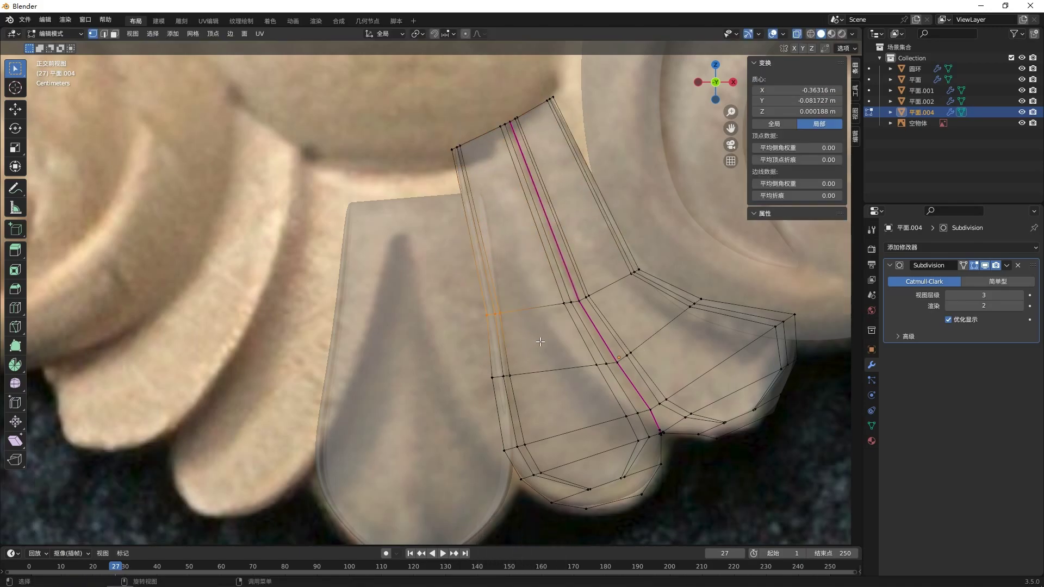
{"action": "key", "text": "g"}
{"action": "left_click", "coordinate": [489, 340]}
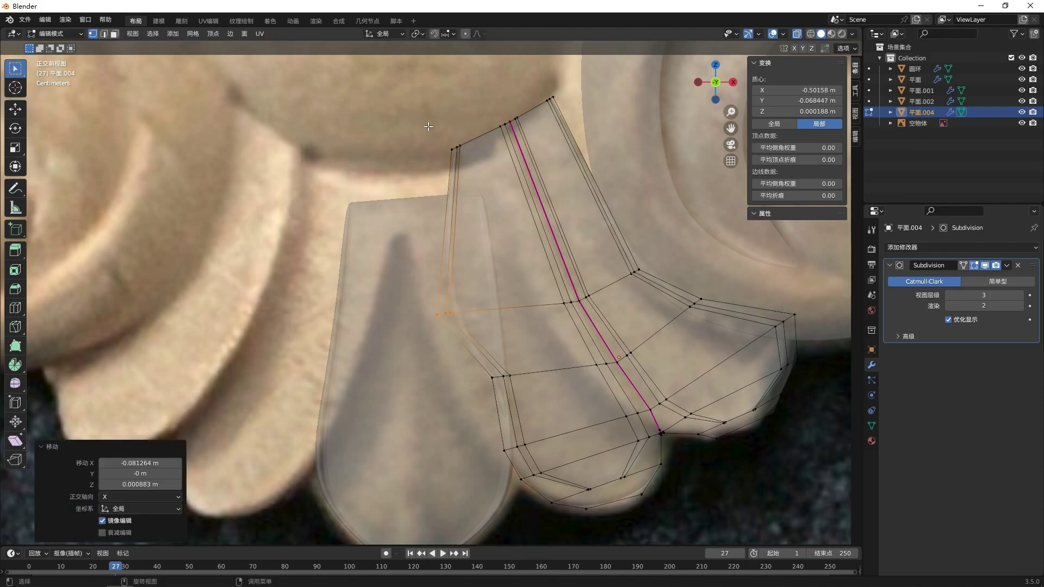
{"action": "left_click_drag", "start_coordinate": [429, 134], "coordinate": [466, 161]}
{"action": "key", "text": "g"}
{"action": "left_click", "coordinate": [433, 166]}
{"action": "left_click_drag", "start_coordinate": [425, 298], "coordinate": [556, 398]}
{"action": "key", "text": "g"}
{"action": "left_click", "coordinate": [444, 327]}
- Shift the lower vertices of the petals' left border outward to match the reference, and return to Object Mode with X-ray off
{"action": "key", "text": "g"}
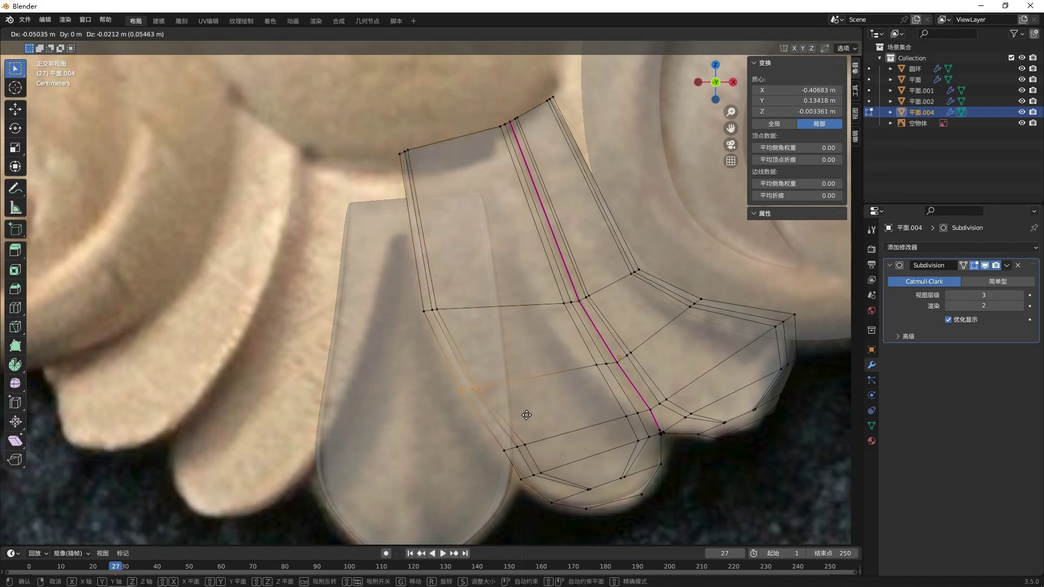
{"action": "left_click", "coordinate": [521, 420]}
{"action": "left_click_drag", "start_coordinate": [492, 423], "coordinate": [534, 462]}
{"action": "key", "text": "g"}
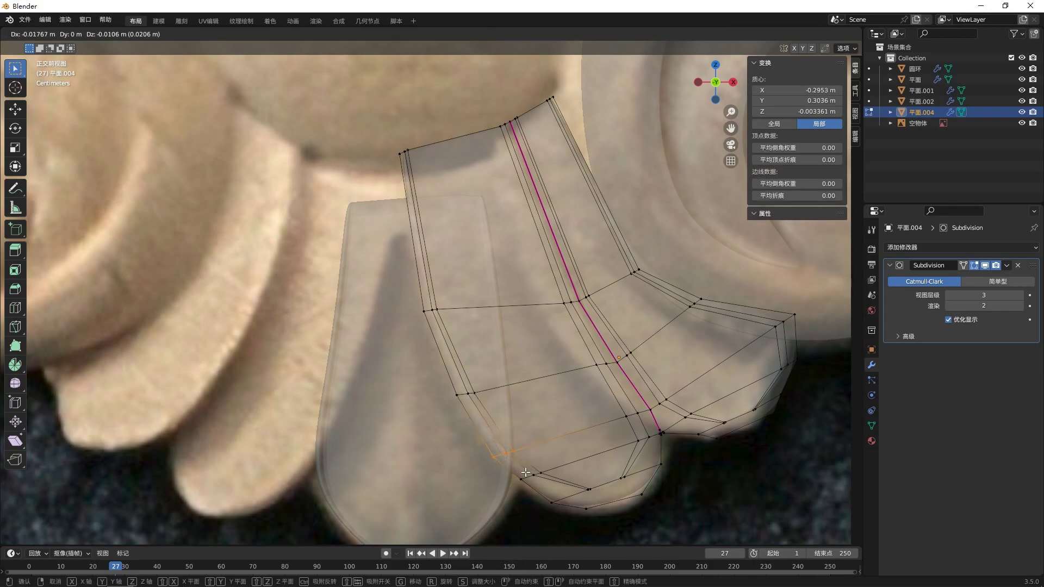
{"action": "left_click", "coordinate": [526, 471]}
{"action": "left_click", "coordinate": [524, 479]}
{"action": "key", "text": "g"}
{"action": "left_click", "coordinate": [521, 479]}
{"action": "left_click", "coordinate": [729, 484]}
{"action": "scroll", "coordinate": [726, 483], "scroll_direction": "down", "scroll_amount": 2}
{"action": "key", "text": "Tab"}
{"action": "key", "text": "alt+z"}
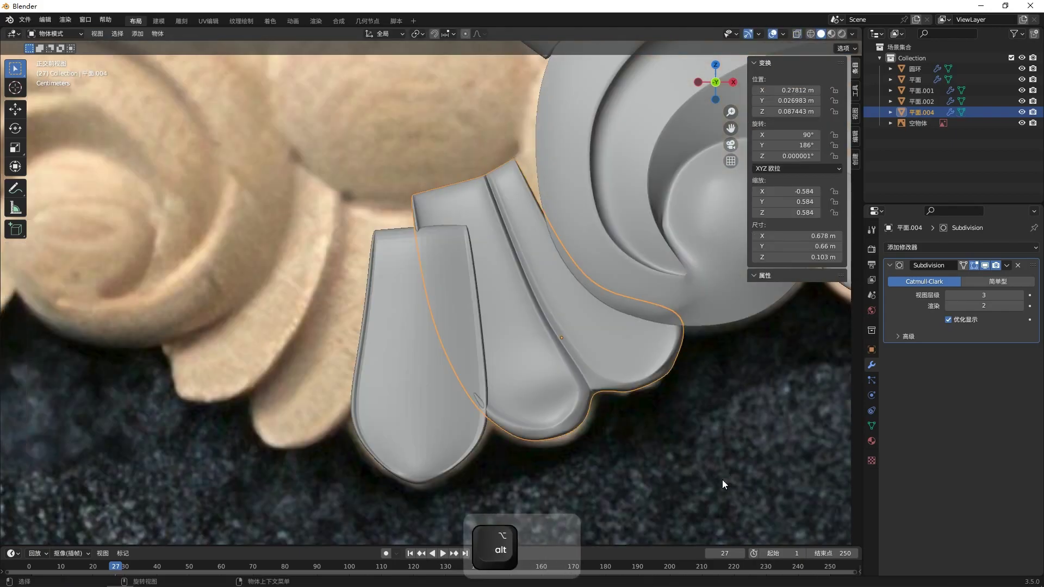
- Move the two-petal object along Y to about -0.009 m, in front of the central lower petal
{"action": "scroll", "coordinate": [722, 480], "scroll_direction": "down", "scroll_amount": 3}
{"action": "left_click", "coordinate": [648, 401]}
{"action": "middle_click_drag", "start_coordinate": [647, 402], "coordinate": [634, 358]}
{"action": "key", "text": "g"}
{"action": "key", "text": "y"}
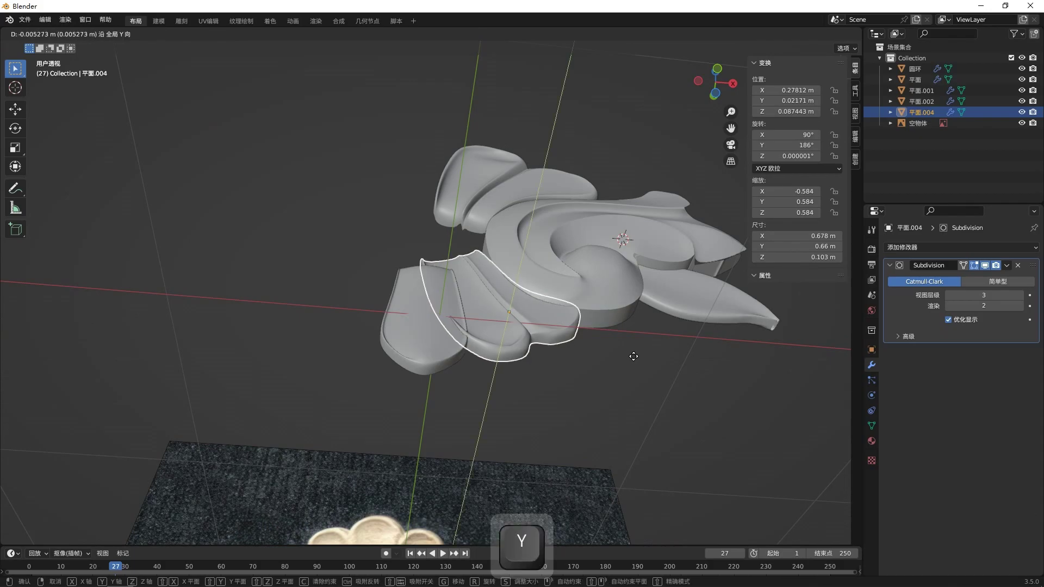
{"action": "left_click", "coordinate": [634, 351]}
{"action": "left_click", "coordinate": [638, 395]}
{"action": "key", "text": "KP_1"}
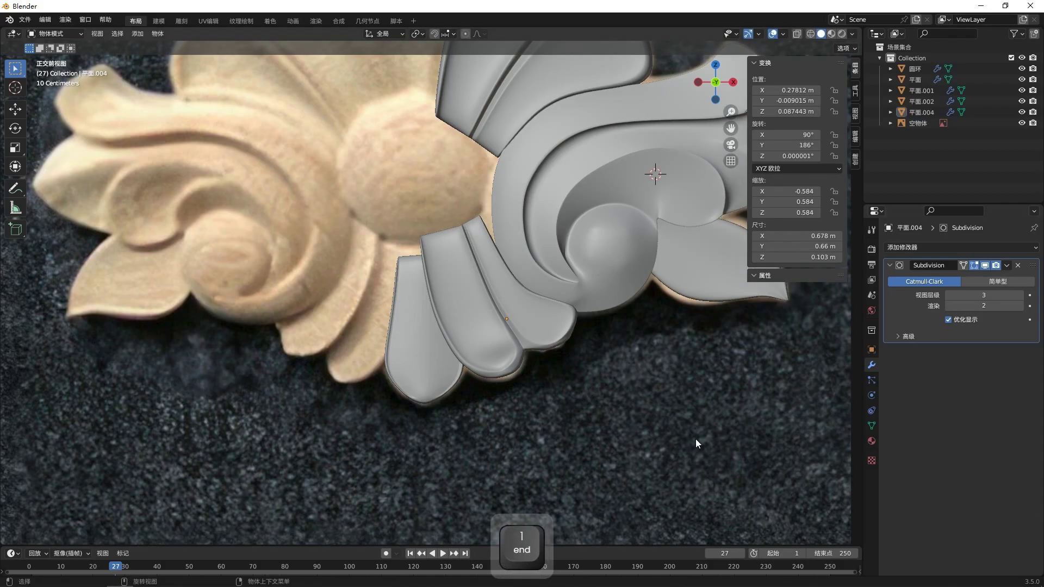
- Compare the lower petals with the reference image from the front, in solid and X-ray display
{"action": "key", "text": "alt+z"}
{"action": "key", "text": "alt+z"}
{"action": "left_click", "coordinate": [640, 423]}
{"action": "scroll", "coordinate": [644, 359], "scroll_direction": "down", "scroll_amount": 4}
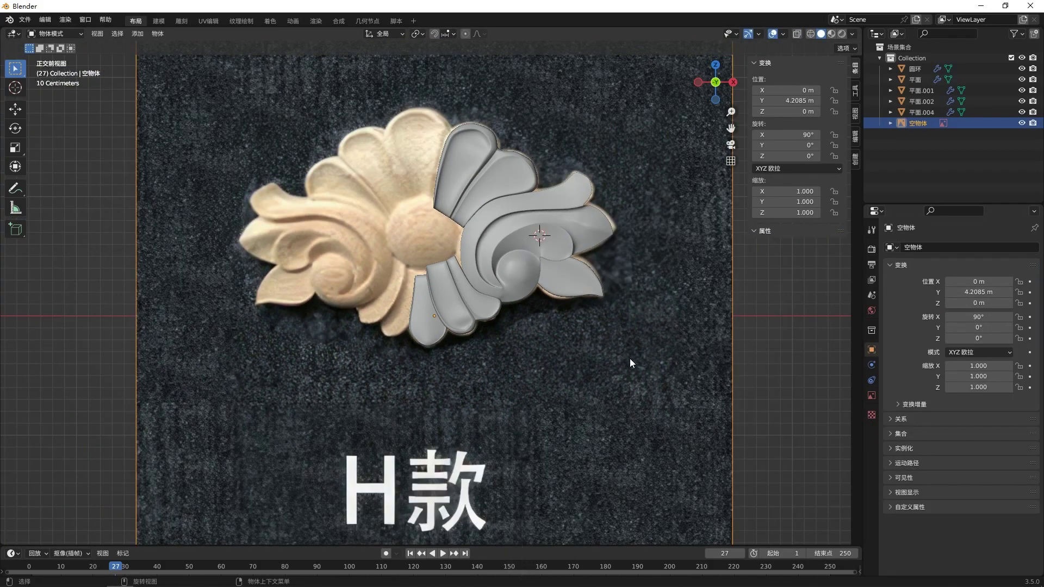
{"action": "middle_click_drag", "start_coordinate": [595, 372], "coordinate": [609, 391], "text": "shift"}
{"action": "scroll", "coordinate": [603, 375], "scroll_direction": "up", "scroll_amount": 3}
{"action": "scroll", "coordinate": [592, 351], "scroll_direction": "down", "scroll_amount": 2}
{"action": "left_click", "coordinate": [512, 321]}
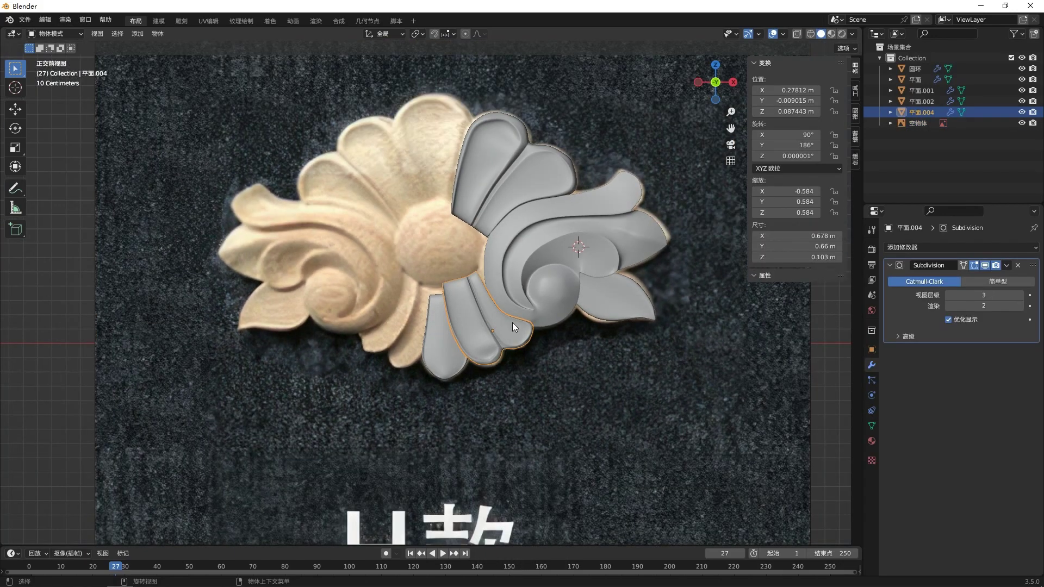
{"action": "scroll", "coordinate": [517, 324], "scroll_direction": "up", "scroll_amount": 4}
{"action": "key", "text": "alt+z"}
{"action": "left_click", "coordinate": [544, 280]}
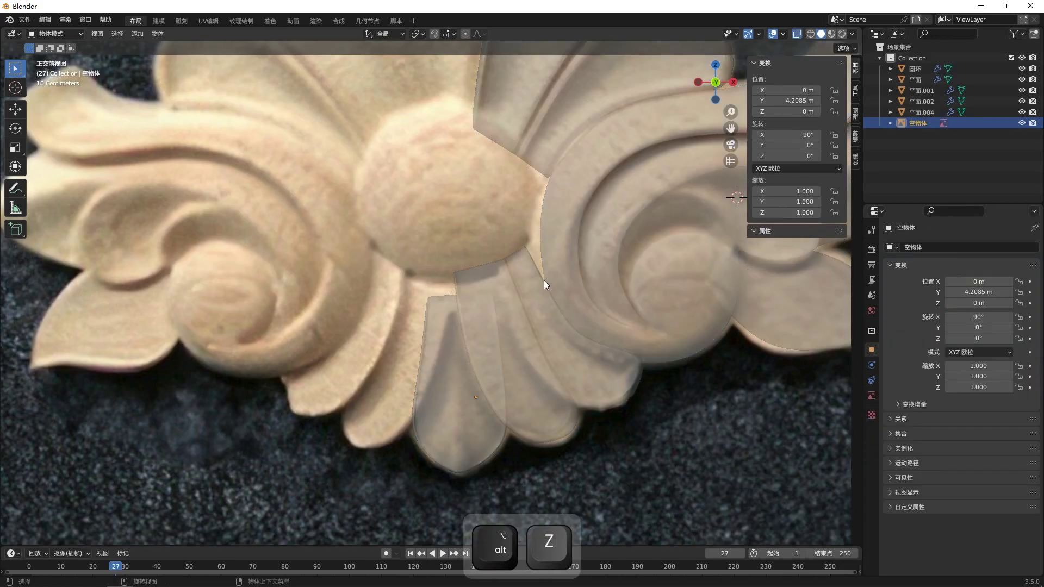
- Move the upper right corner vertices of the two-petal object outward to close the gap beside the scroll, and return to Object Mode
{"action": "left_click", "coordinate": [528, 349]}
{"action": "key", "text": "Tab"}
{"action": "scroll", "coordinate": [536, 343], "scroll_direction": "up", "scroll_amount": 5}
{"action": "middle_click_drag", "start_coordinate": [679, 228], "coordinate": [496, 291], "text": "shift"}
{"action": "left_click_drag", "start_coordinate": [526, 282], "coordinate": [527, 281], "text": "shift"}
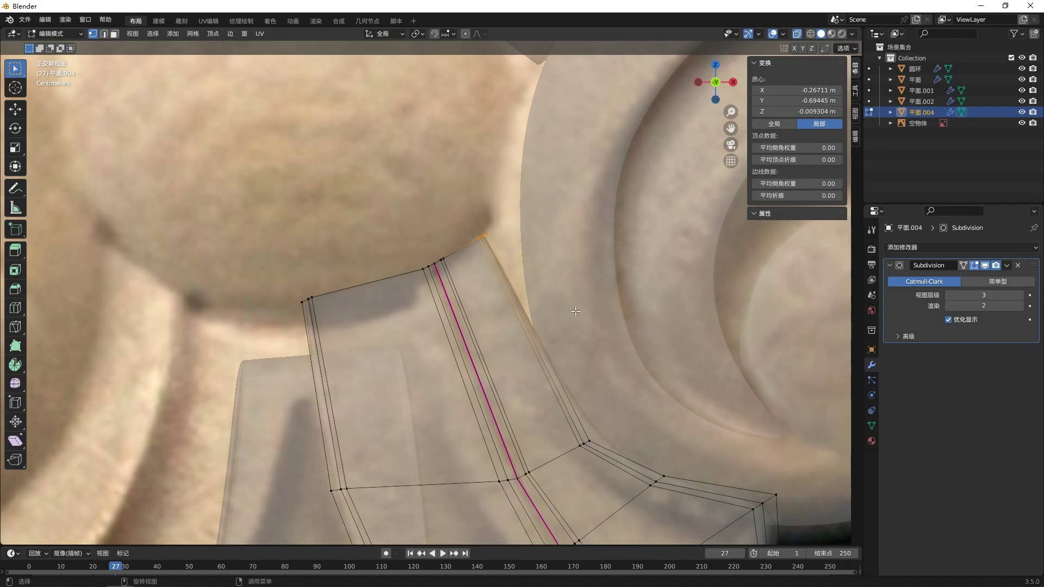
{"action": "key", "text": "g"}
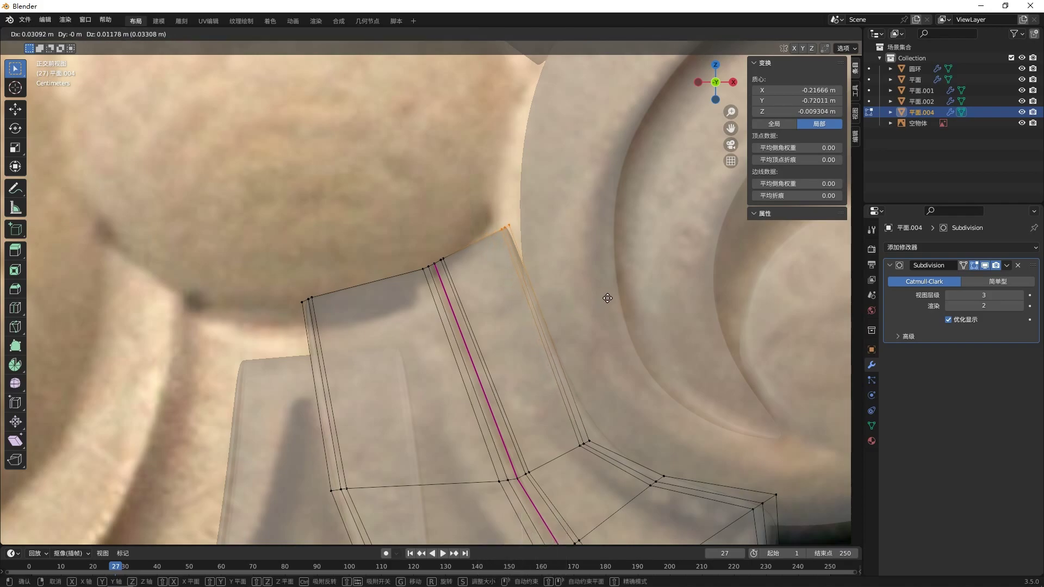
{"action": "left_click", "coordinate": [607, 289]}
{"action": "left_click", "coordinate": [589, 331]}
{"action": "key", "text": "Tab"}
{"action": "scroll", "coordinate": [590, 334], "scroll_direction": "down", "scroll_amount": 5}
{"action": "key", "text": "alt+z"}
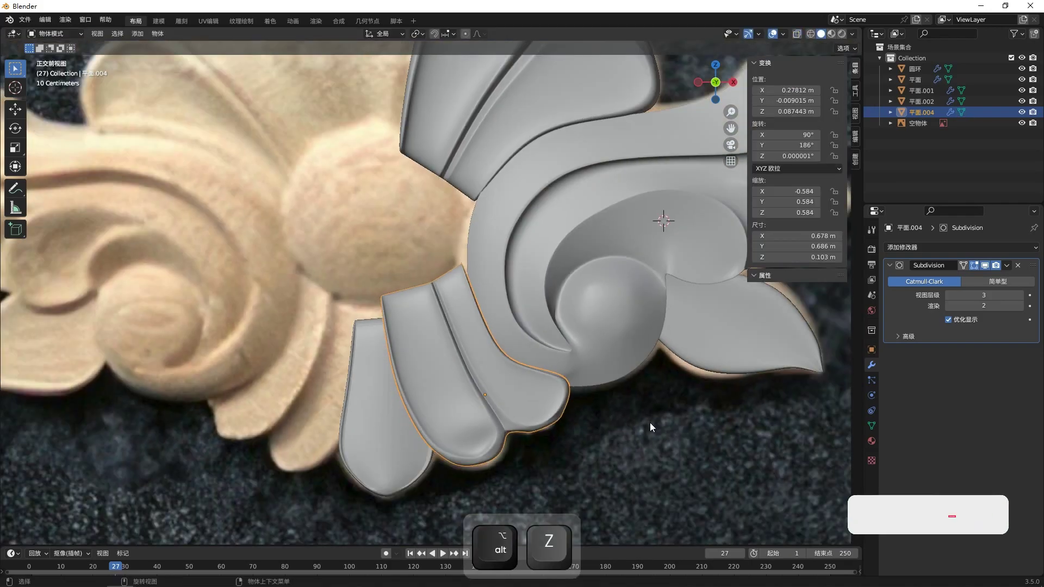
- Select the large leaf scroll and move it slightly forward in the negative Y direction
{"action": "key", "text": "alt+z"}
{"action": "key", "text": "alt+z"}
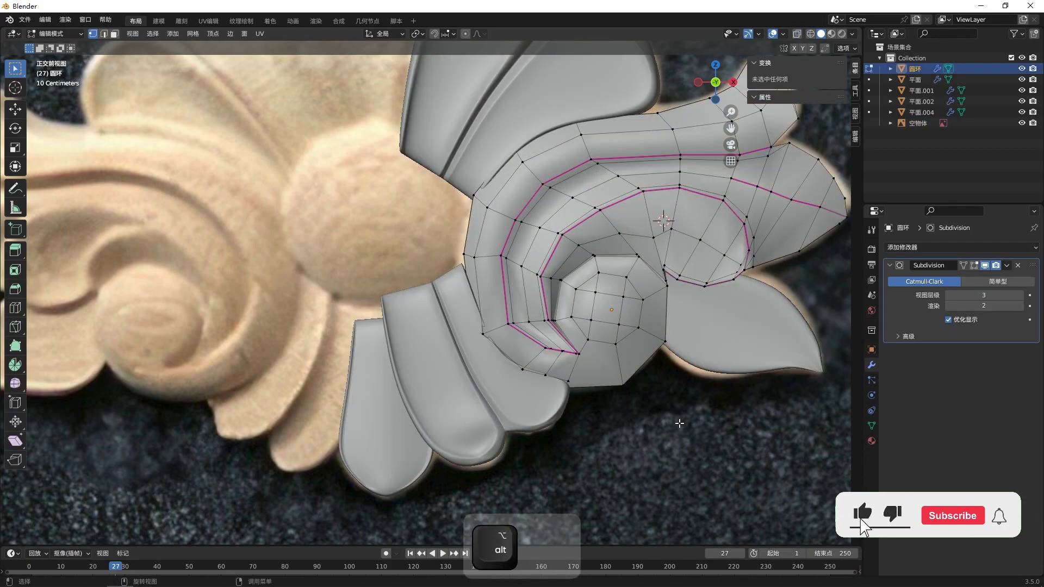
{"action": "key", "text": "Tab"}
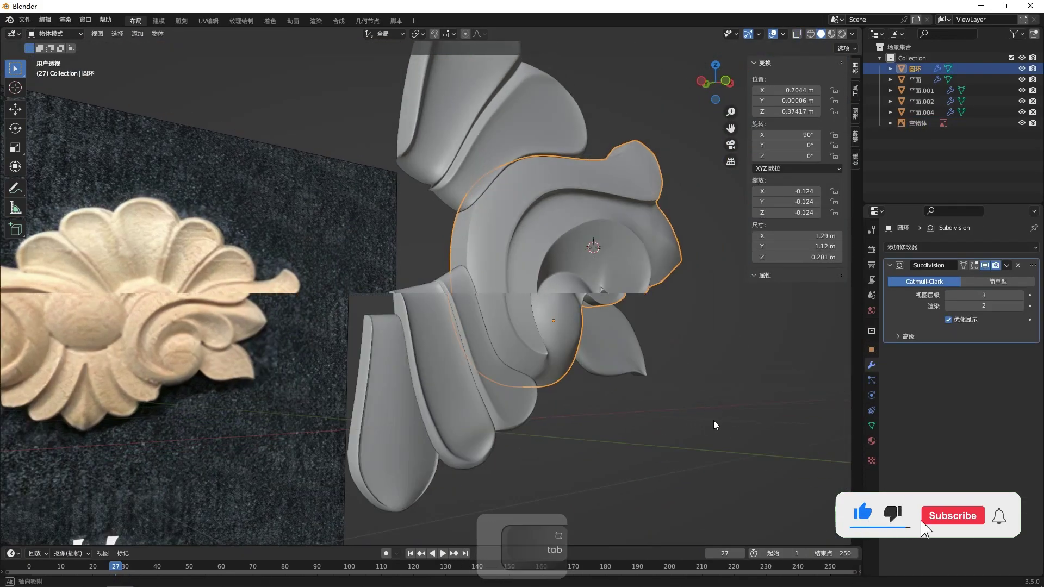
{"action": "middle_click_drag", "start_coordinate": [714, 421], "coordinate": [712, 418]}
{"action": "key", "text": "g"}
{"action": "key", "text": "y"}
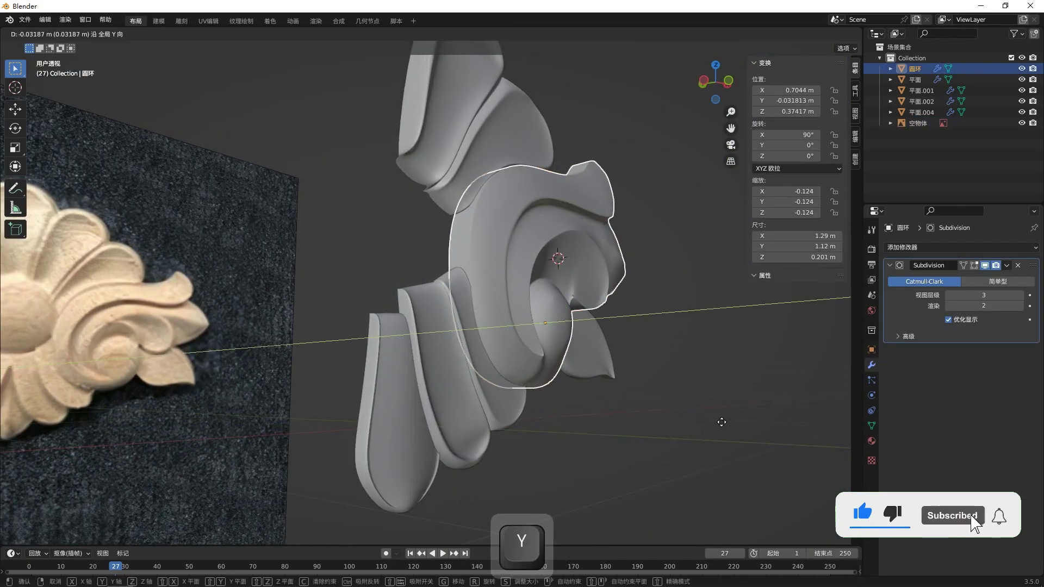
{"action": "left_click", "coordinate": [721, 429]}
{"action": "left_click", "coordinate": [722, 429]}
{"action": "key", "text": "KP_1"}
- Move the lower right leaf along Y to about -0.021 m and return to the front view
{"action": "left_click", "coordinate": [721, 433]}
{"action": "scroll", "coordinate": [690, 420], "scroll_direction": "down", "scroll_amount": 5}
{"action": "key", "text": "alt+z"}
{"action": "key", "text": "alt+z"}
{"action": "middle_click_drag", "start_coordinate": [690, 420], "coordinate": [603, 278]}
{"action": "left_click", "coordinate": [603, 279]}
{"action": "key", "text": "g"}
{"action": "key", "text": "y"}
{"action": "left_click", "coordinate": [656, 342]}
{"action": "left_click", "coordinate": [652, 345]}
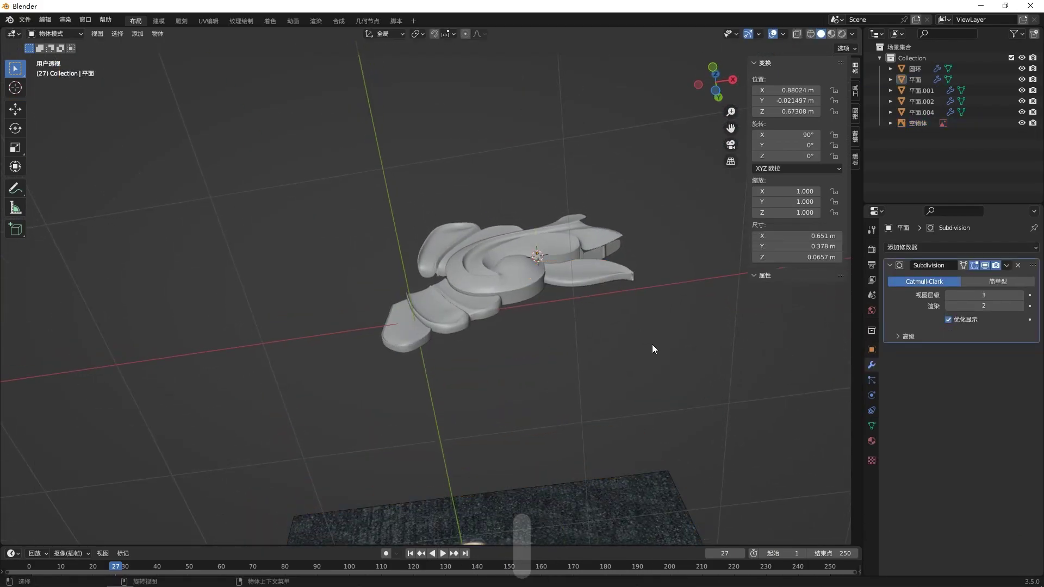
{"action": "key", "text": "KP_1"}
{"action": "left_click", "coordinate": [580, 384]}
{"action": "middle_click_drag", "start_coordinate": [363, 258], "coordinate": [432, 310], "text": "shift"}
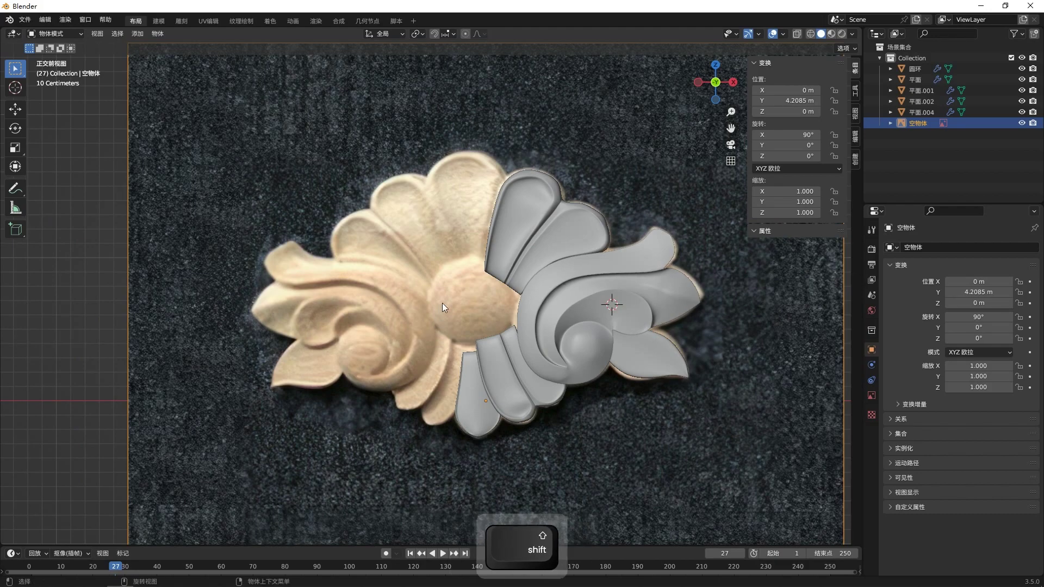
{"action": "key", "text": "shift+a"}
{"action": "mouse_move", "coordinate": [442, 305]}
{"action": "left_click", "coordinate": [511, 36]}
{"action": "key", "text": "ctrl+z"}
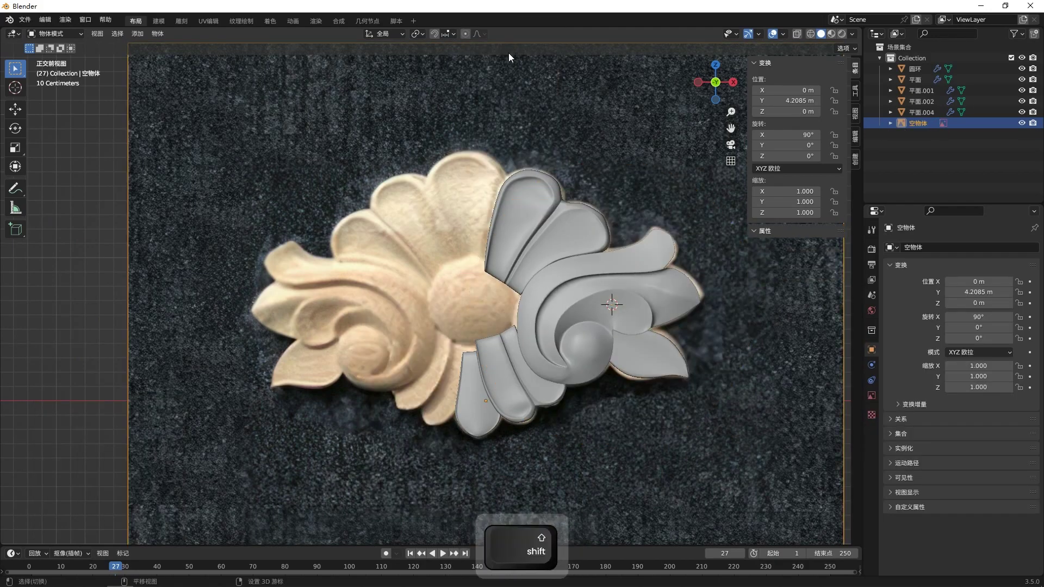
{"action": "key", "text": "shift+a"}
{"action": "mouse_move", "coordinate": [491, 54]}
{"action": "key", "text": "Escape"}
- Add an 8-vertex mesh circle with a 1 m radius and rotate it 90° about X
{"action": "key", "text": "shift+a"}
{"action": "mouse_move", "coordinate": [487, 110]}
{"action": "left_click", "coordinate": [522, 131]}
{"action": "type", "text": "r"}
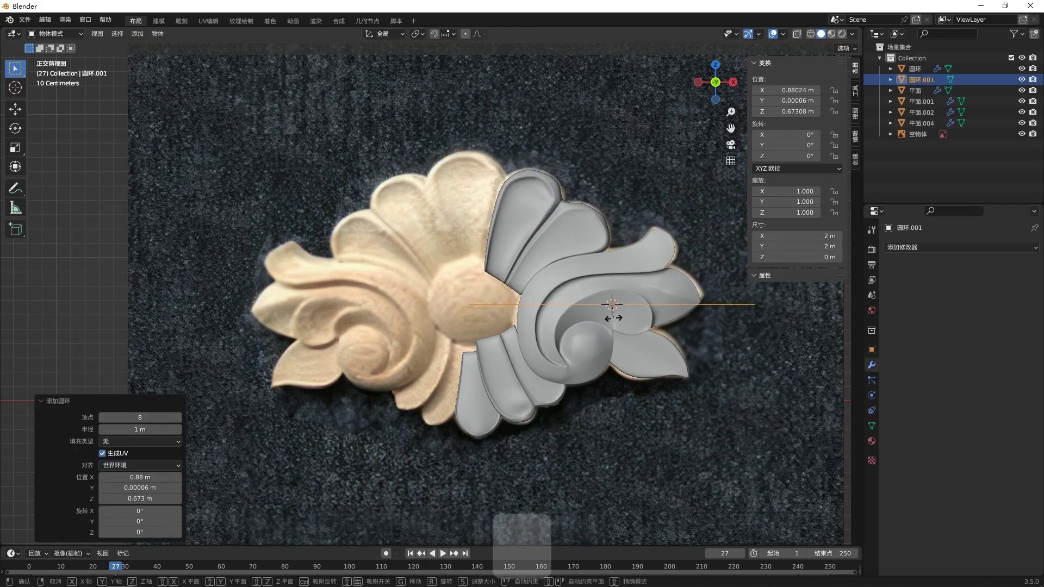
{"action": "type", "text": "x90"}
{"action": "key", "text": "Return"}
- Place the octagonal circle over the central ball and scale it to about 0.311, using X-ray to match the reference outline
{"action": "key", "text": "g"}
{"action": "left_click", "coordinate": [568, 312]}
{"action": "key", "text": "s"}
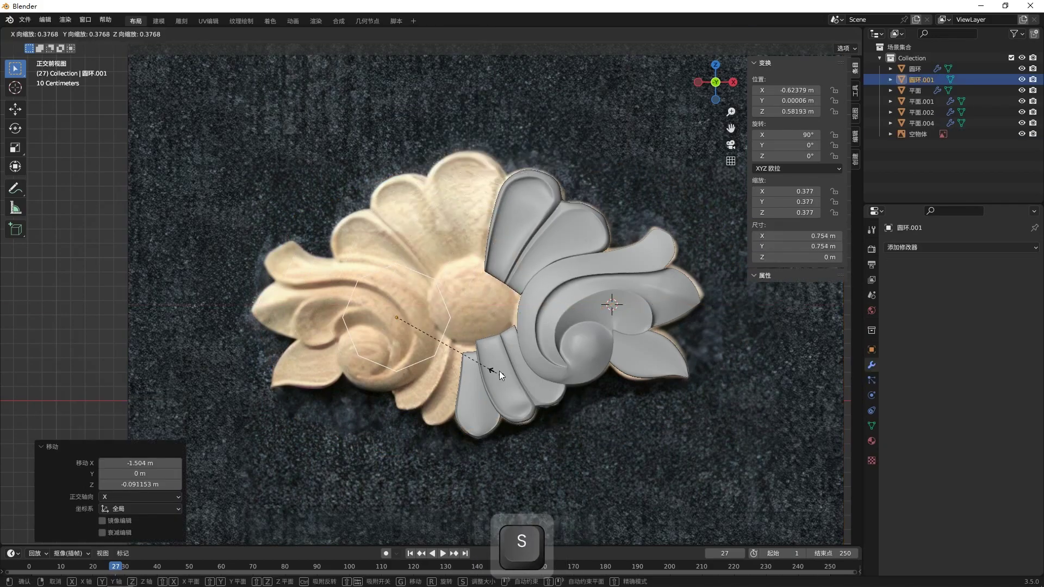
{"action": "left_click", "coordinate": [499, 371]}
{"action": "key", "text": "alt+z"}
{"action": "key", "text": "g"}
{"action": "left_click", "coordinate": [577, 352]}
{"action": "key", "text": "s"}
{"action": "left_click", "coordinate": [613, 407]}
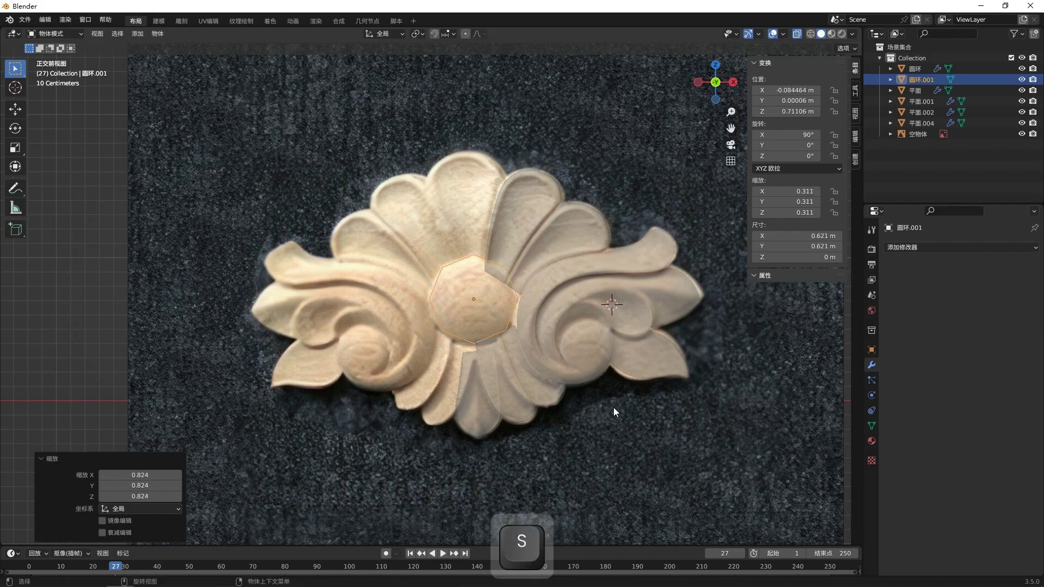
{"action": "left_click", "coordinate": [609, 408]}
{"action": "scroll", "coordinate": [552, 314], "scroll_direction": "up", "scroll_amount": 3}
- In Edit Mode, extrude the octagonal circle back about 0.22 m along Y to form a side wall
{"action": "key", "text": "Tab"}
{"action": "middle_click_drag", "start_coordinate": [552, 314], "coordinate": [616, 332]}
{"action": "key", "text": "y"}
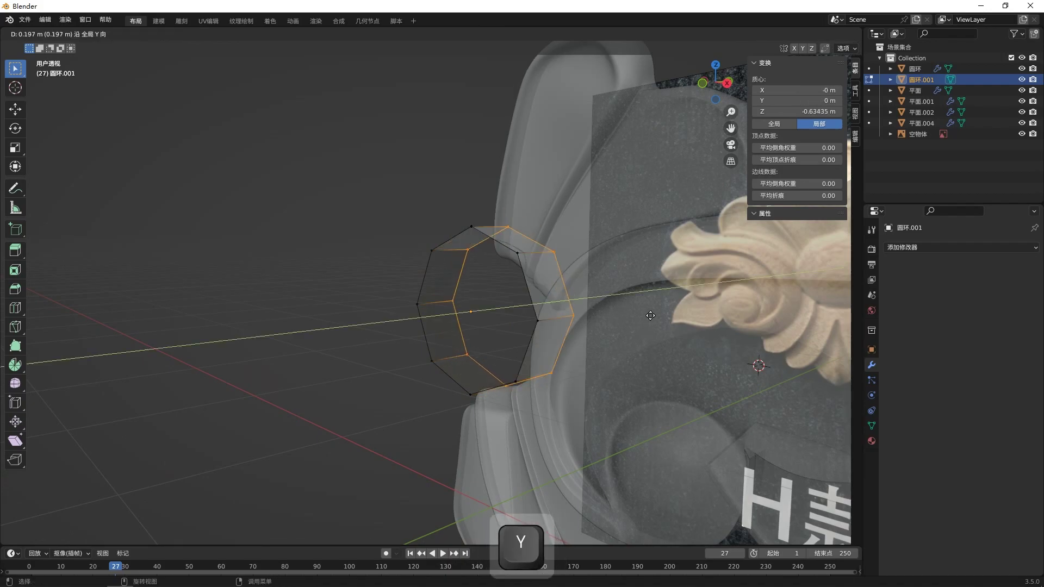
{"action": "left_click", "coordinate": [632, 357]}
- Fill the front edge loop of the octagonal ring with a face and return to Object Mode
{"action": "left_click", "coordinate": [548, 332], "text": "alt"}
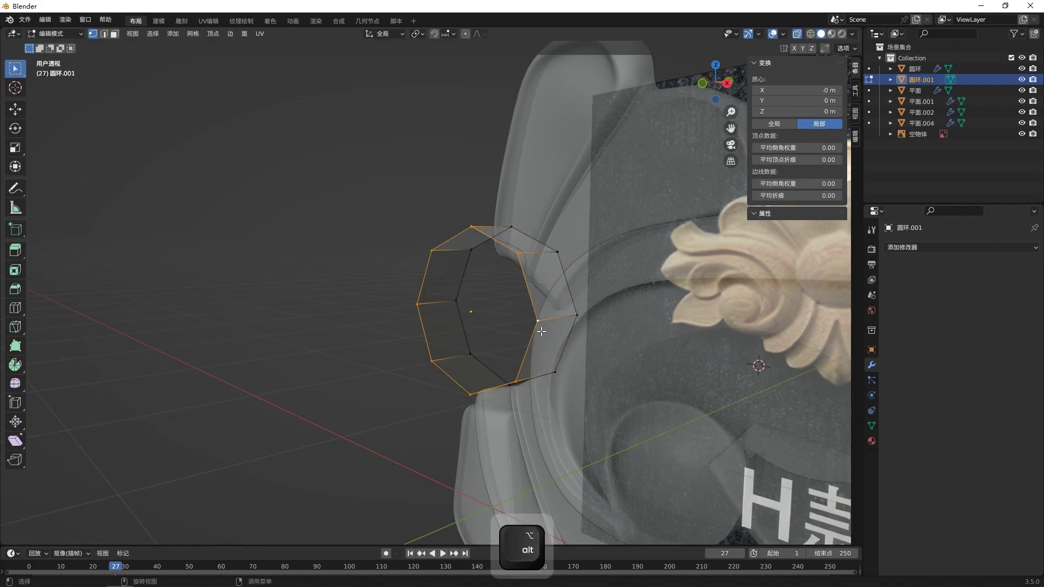
{"action": "left_click", "coordinate": [577, 318], "text": "alt"}
{"action": "middle_click_drag", "start_coordinate": [577, 319], "coordinate": [577, 341], "text": "alt"}
{"action": "key", "text": "Tab"}
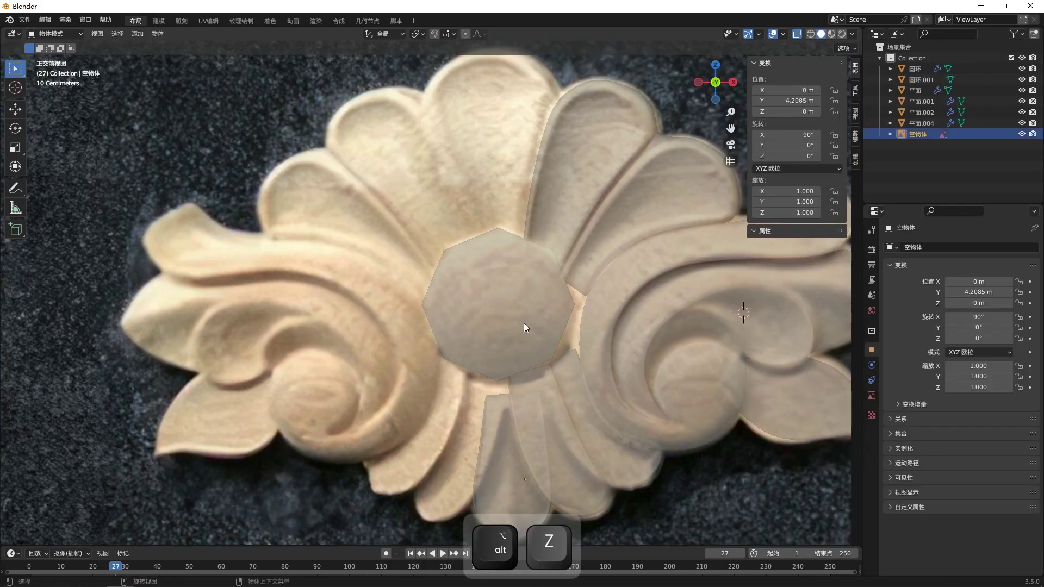
- Turn X-ray off and bevel the octagonal block's front edge loop by about 0.0792 m with 2 segments
{"action": "key", "text": "alt+z"}
{"action": "middle_click_drag", "start_coordinate": [522, 324], "coordinate": [472, 353]}
{"action": "left_click", "coordinate": [472, 354], "text": "alt"}
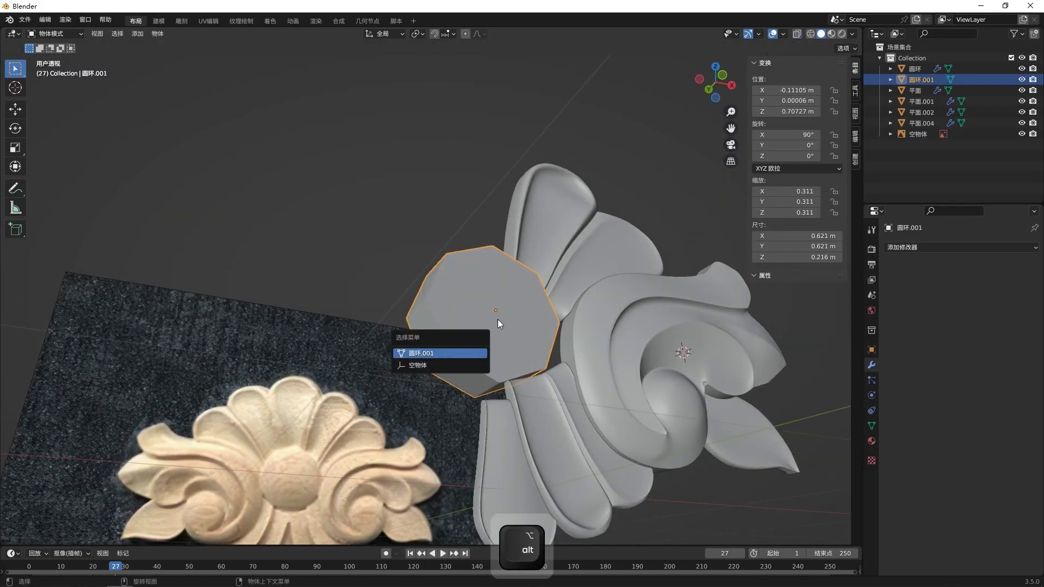
{"action": "key", "text": "Tab"}
{"action": "left_click", "coordinate": [509, 360], "text": "alt"}
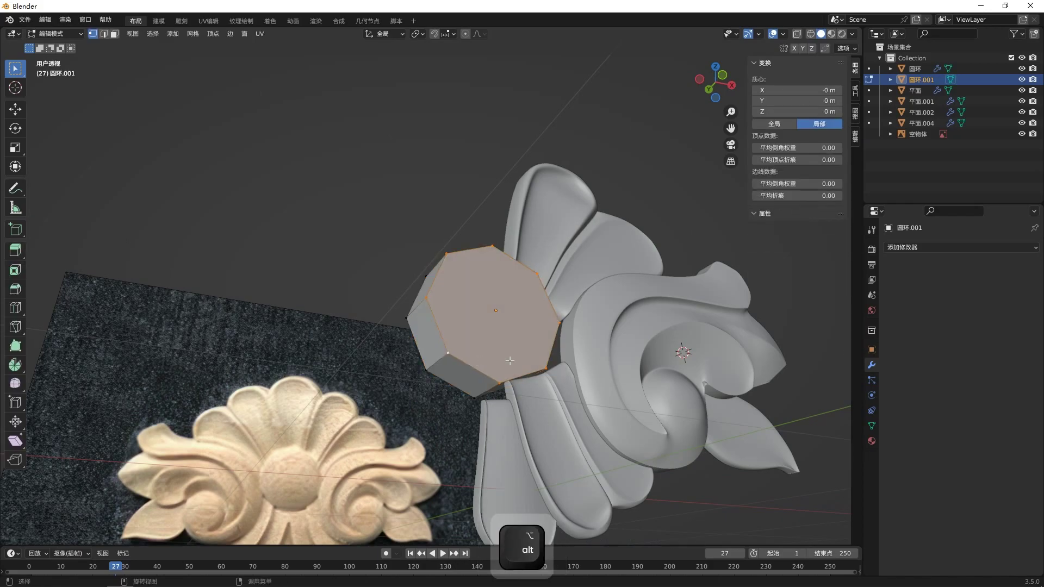
{"action": "left_click", "coordinate": [627, 407]}
{"action": "left_click", "coordinate": [175, 380]}
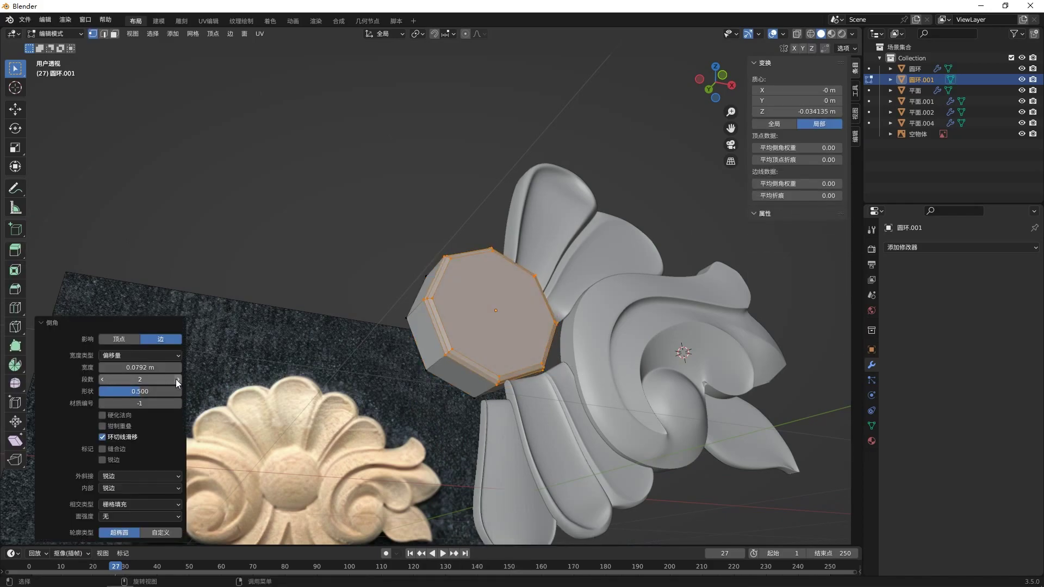
- Try to move the octagonal block's front loop along Y
{"action": "left_click", "coordinate": [375, 367]}
{"action": "left_click", "coordinate": [435, 313]}
{"action": "middle_click_drag", "start_coordinate": [462, 338], "coordinate": [535, 372]}
{"action": "left_click", "coordinate": [548, 344], "text": "alt"}
{"action": "key", "text": "g"}
{"action": "key", "text": "y"}
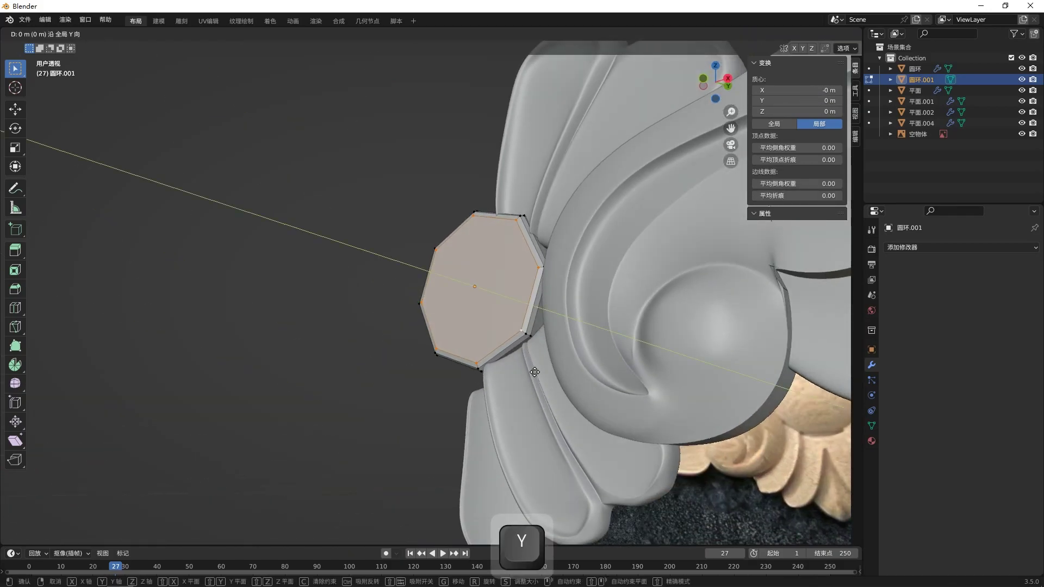
{"action": "left_click", "coordinate": [530, 372]}
{"action": "key", "text": "ctrl+z"}
{"action": "key", "text": "ctrl+z"}
- Return to Object Mode and add a level 3 subdivision surface to the octagonal block
{"action": "middle_click_drag", "start_coordinate": [600, 423], "coordinate": [659, 387]}
{"action": "left_click", "coordinate": [747, 479]}
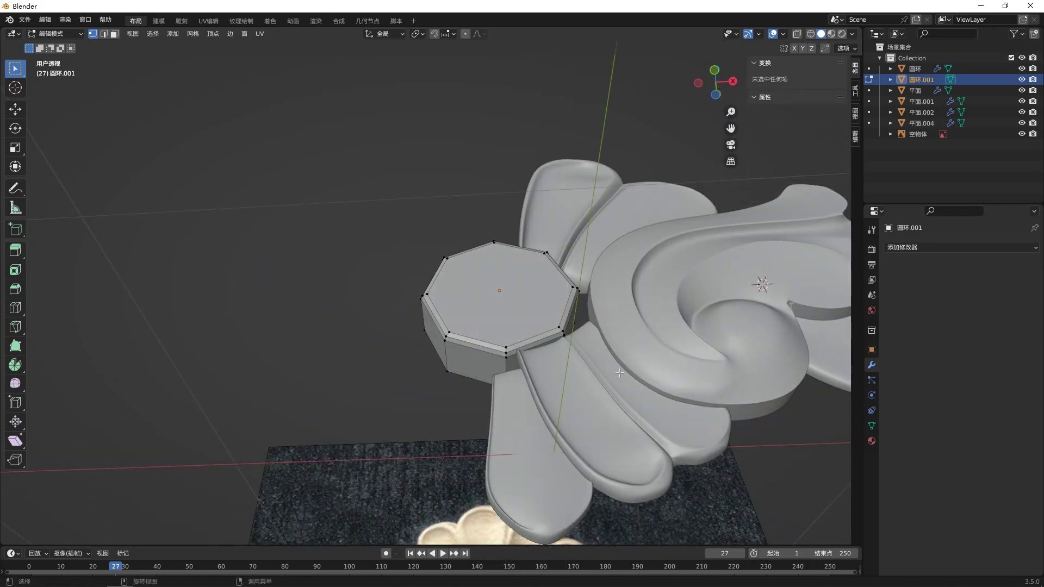
{"action": "key", "text": "Tab"}
{"action": "key", "text": "ctrl+3"}
{"action": "middle_click_drag", "start_coordinate": [474, 358], "coordinate": [562, 303]}
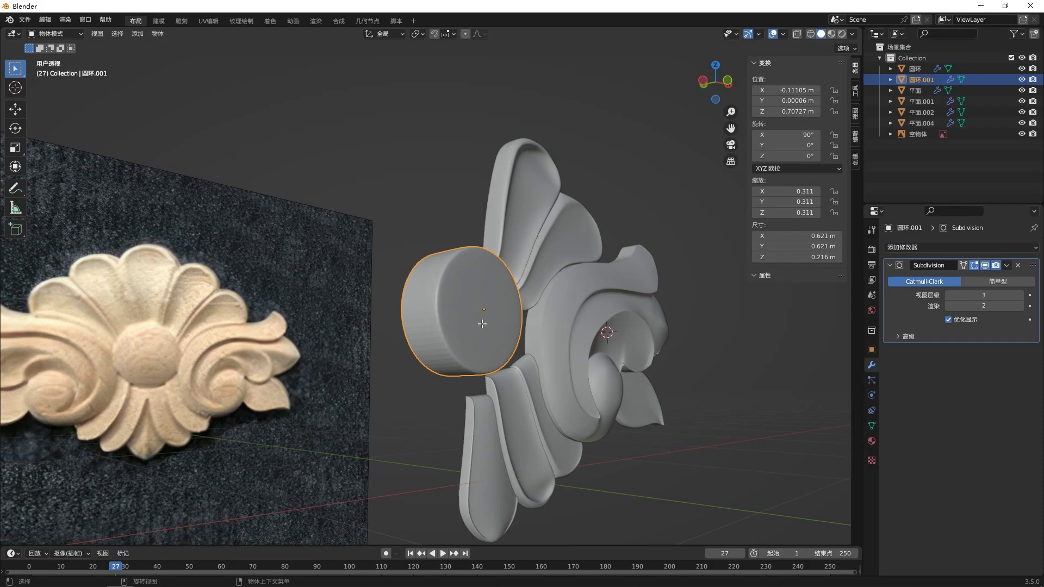
- In Edit Mode, connect opposite vertices across the block's front face to form a grid with a central quad
{"action": "key", "text": "Tab"}
{"action": "key", "text": "KP_1"}
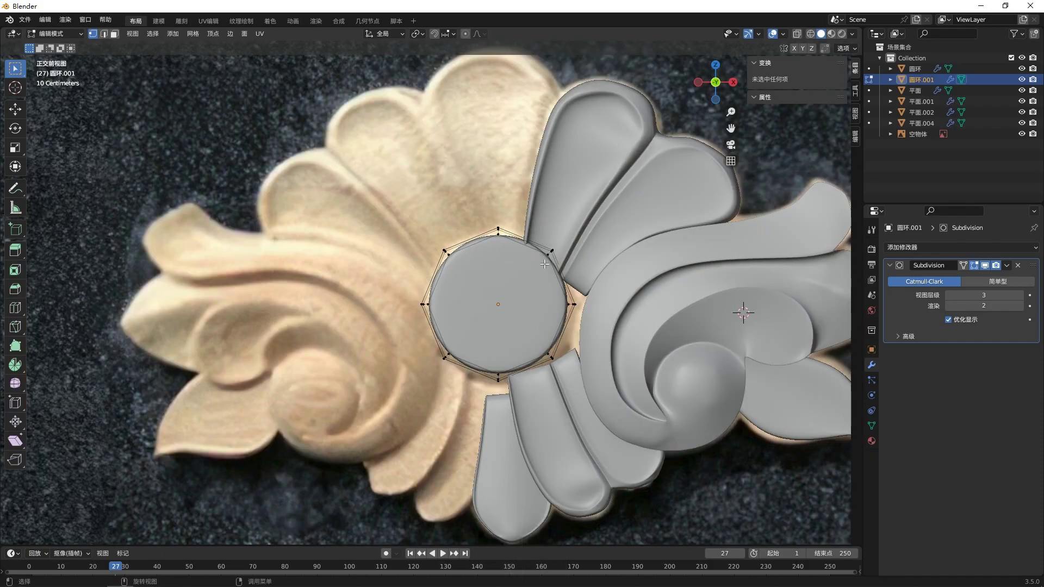
{"action": "left_click", "coordinate": [548, 253]}
{"action": "key", "text": "j"}
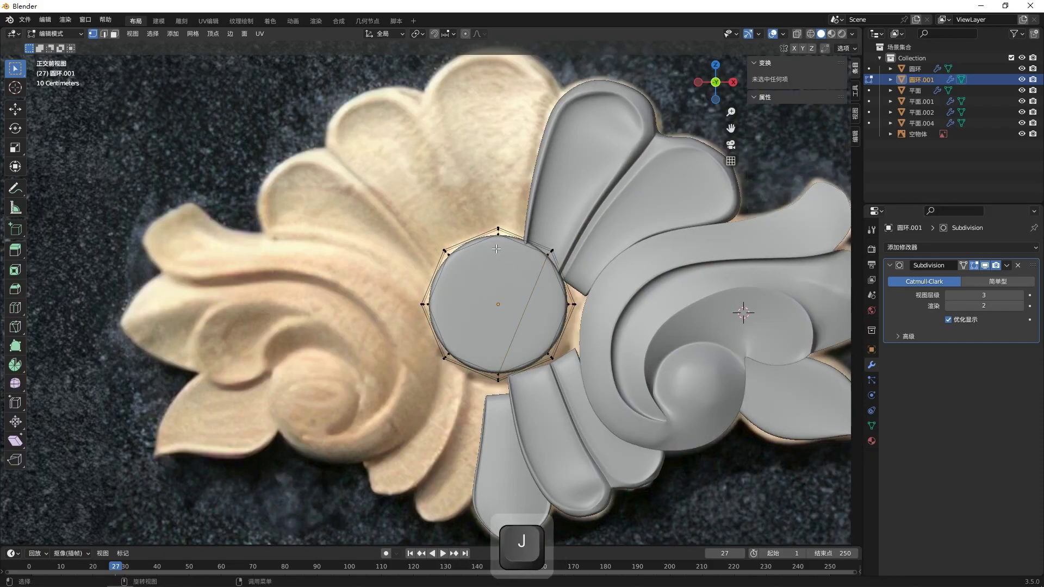
{"action": "left_click", "coordinate": [449, 255]}
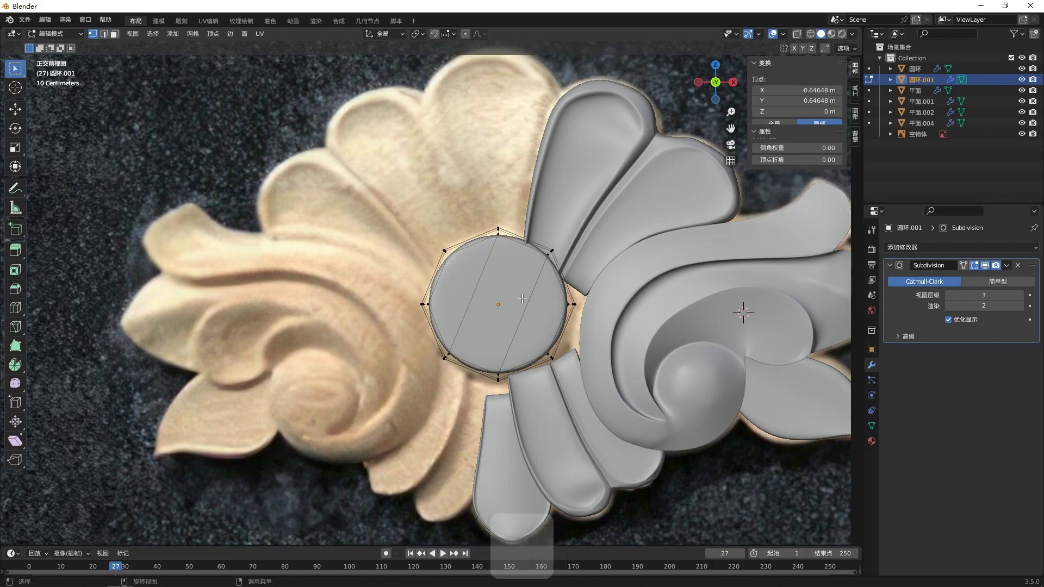
{"action": "key", "text": "j"}
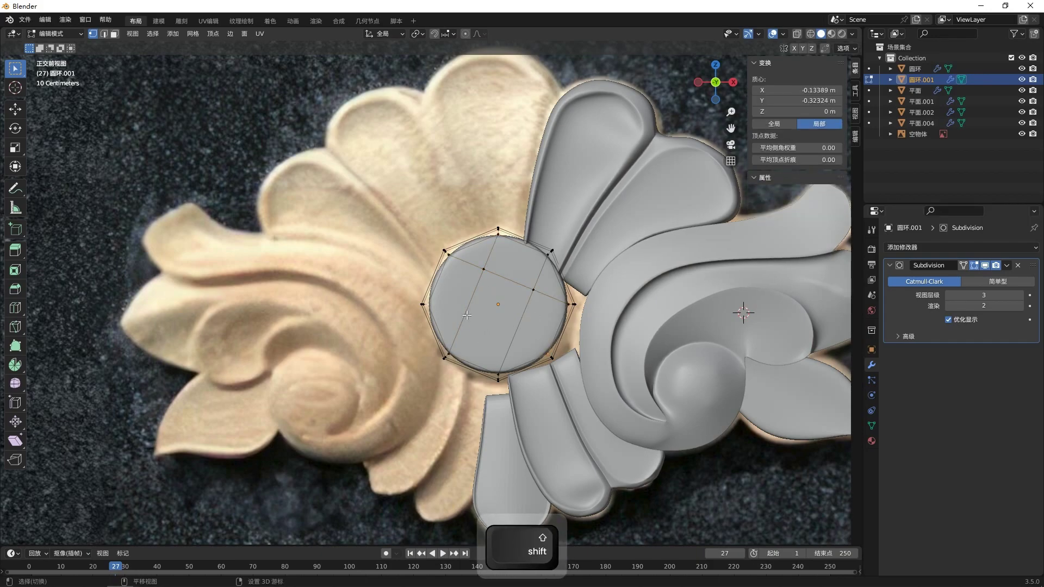
- Move the central quad of the block's front face outward about 0.035 m along Y
{"action": "key", "text": "3"}
{"action": "left_click", "coordinate": [525, 320]}
{"action": "left_click", "coordinate": [505, 314]}
{"action": "middle_click_drag", "start_coordinate": [514, 318], "coordinate": [438, 331]}
{"action": "key", "text": "g"}
{"action": "key", "text": "y"}
{"action": "left_click", "coordinate": [513, 350]}
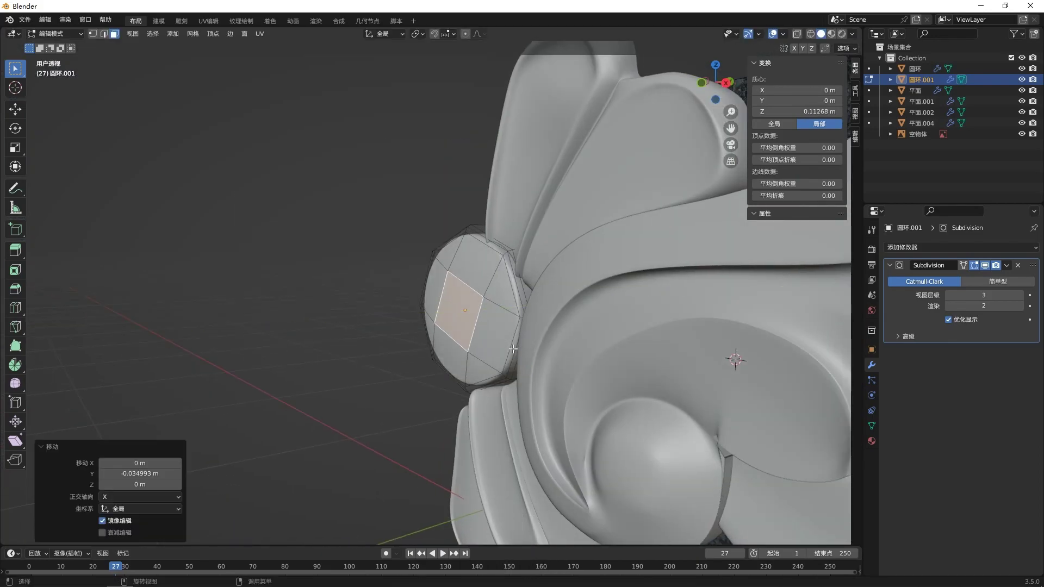
- Pull the central quad farther out along Y to give the ball a fuller dome
{"action": "key", "text": "KP_1"}
{"action": "key", "text": "Tab"}
{"action": "scroll", "coordinate": [531, 363], "scroll_direction": "down", "scroll_amount": 3}
{"action": "middle_click_drag", "start_coordinate": [566, 366], "coordinate": [612, 390]}
{"action": "key", "text": "Tab"}
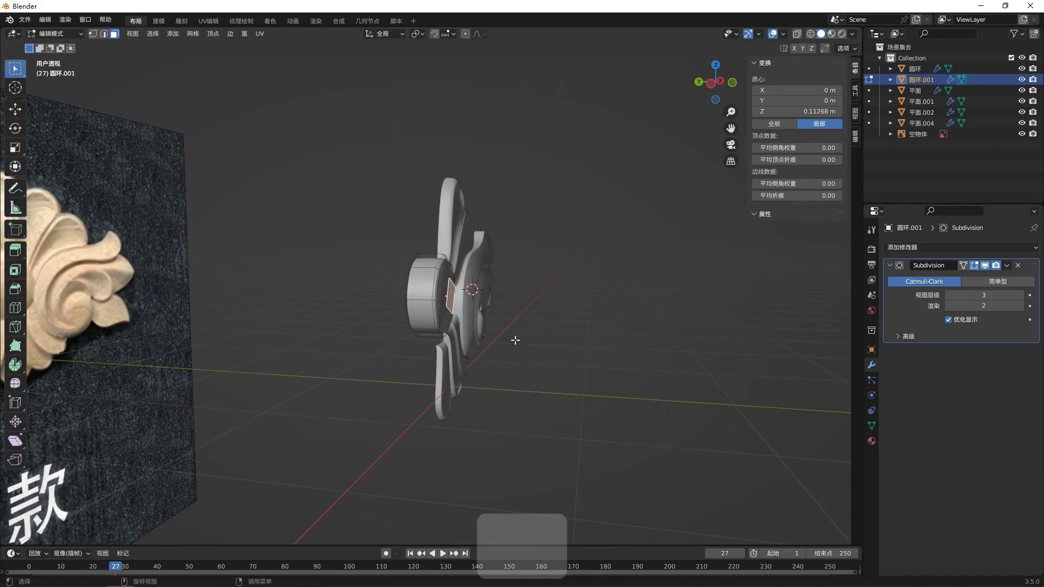
{"action": "key", "text": "g"}
{"action": "key", "text": "y"}
{"action": "left_click", "coordinate": [560, 333]}
{"action": "left_click", "coordinate": [604, 339]}
{"action": "key", "text": "KP_1"}
- Leave Edit Mode and apply smooth shading to the central ball
{"action": "key", "text": "Tab"}
{"action": "scroll", "coordinate": [514, 353], "scroll_direction": "up", "scroll_amount": 5}
{"action": "middle_click_drag", "start_coordinate": [510, 348], "coordinate": [523, 344]}
{"action": "right_click", "coordinate": [500, 316]}
{"action": "left_click", "coordinate": [463, 196]}
{"action": "middle_click_drag", "start_coordinate": [634, 337], "coordinate": [451, 351]}
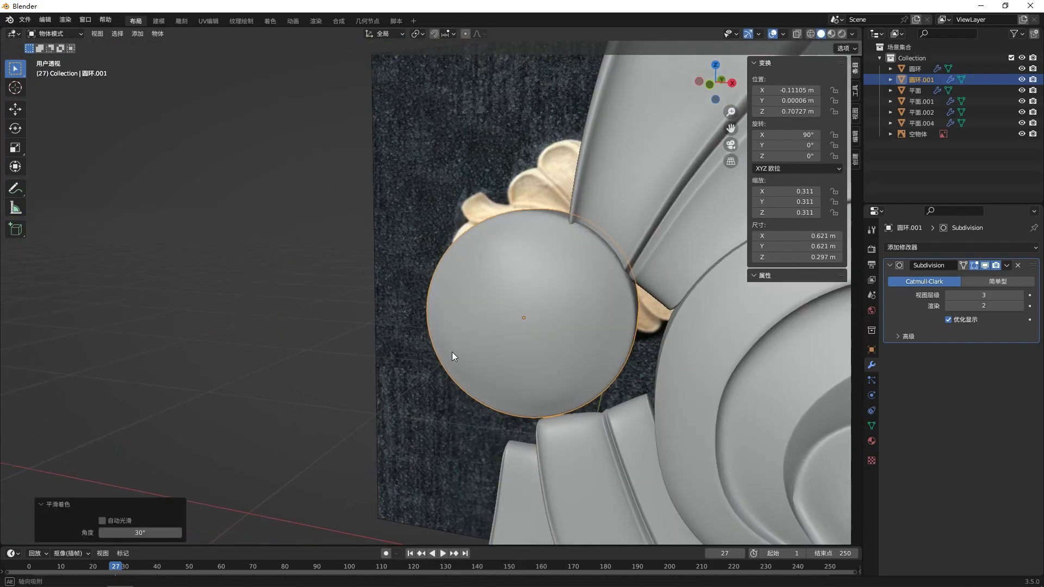
- Scale the central ball to about 0.342 and center it over the reference at about X -0.095 m, Z 0.710 m
{"action": "key", "text": "KP_1"}
{"action": "scroll", "coordinate": [478, 336], "scroll_direction": "down", "scroll_amount": 4}
{"action": "key", "text": "g"}
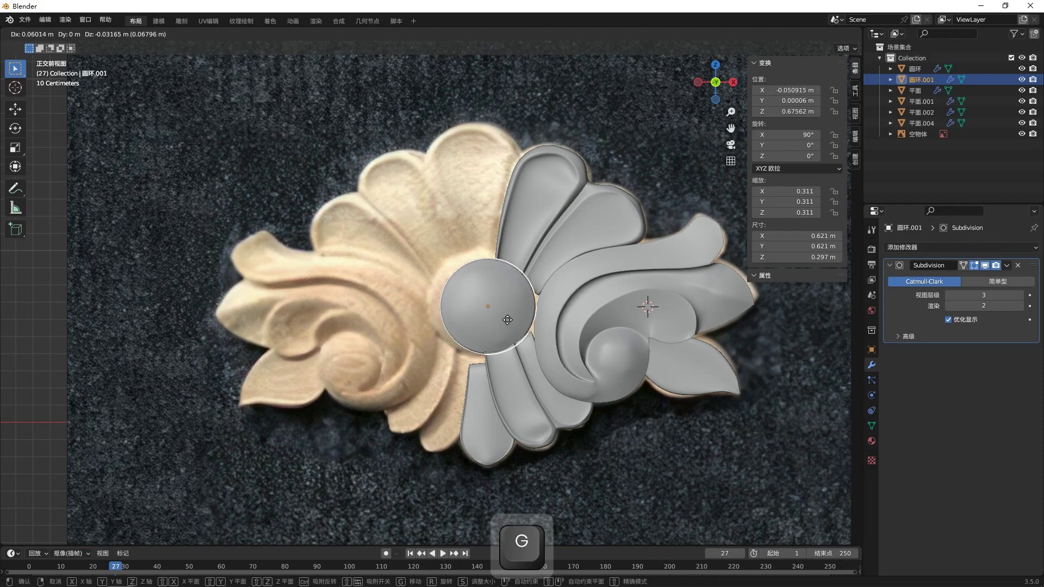
{"action": "left_click", "coordinate": [509, 327]}
{"action": "key", "text": "s"}
{"action": "left_click", "coordinate": [588, 383]}
{"action": "key", "text": "g"}
{"action": "left_click", "coordinate": [580, 376]}
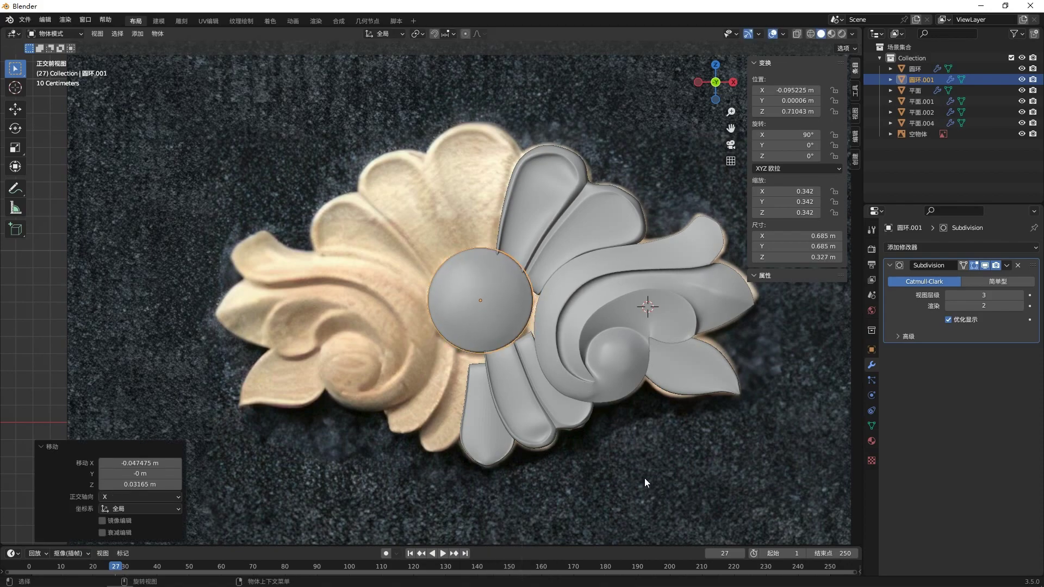
- Move the scroll relief about 0.028 m in negative X toward the central ball
{"action": "left_click", "coordinate": [625, 353]}
{"action": "key", "text": "g"}
{"action": "key", "text": "x"}
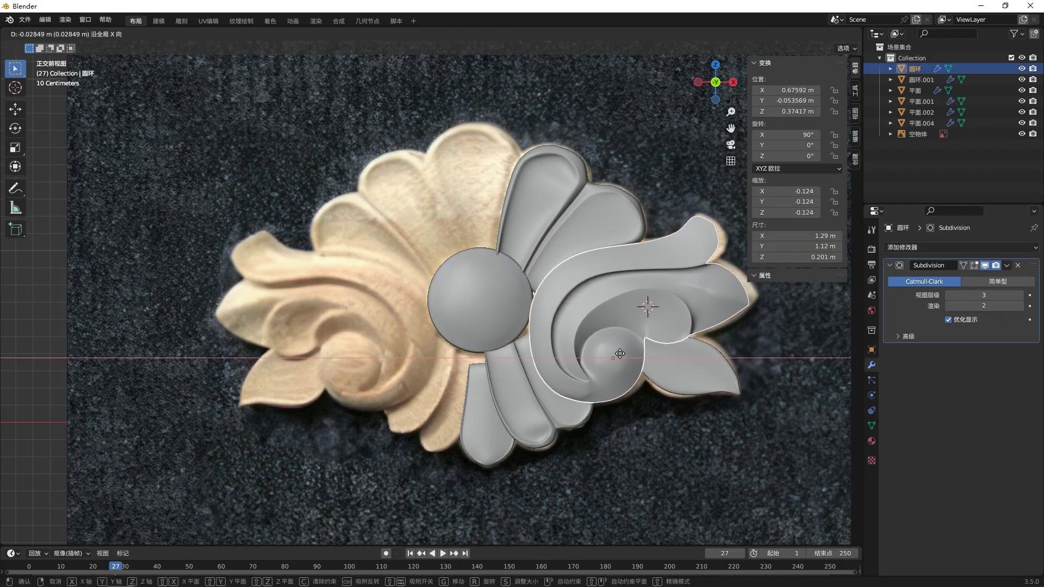
{"action": "left_click", "coordinate": [619, 354]}
{"action": "left_click", "coordinate": [536, 384]}
{"action": "left_click", "coordinate": [675, 378]}
{"action": "left_click", "coordinate": [671, 416]}
- Open the mesh of the lower side petals for editing with X-ray turned on
{"action": "scroll", "coordinate": [570, 484], "scroll_direction": "up", "scroll_amount": 2}
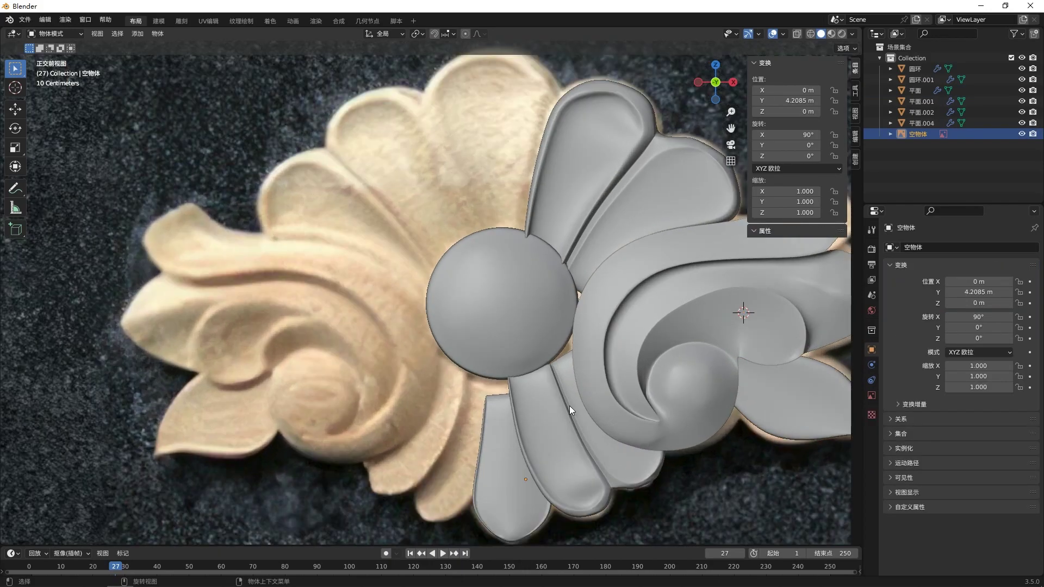
{"action": "left_click", "coordinate": [569, 406]}
{"action": "key", "text": "Tab"}
{"action": "key", "text": "alt+z"}
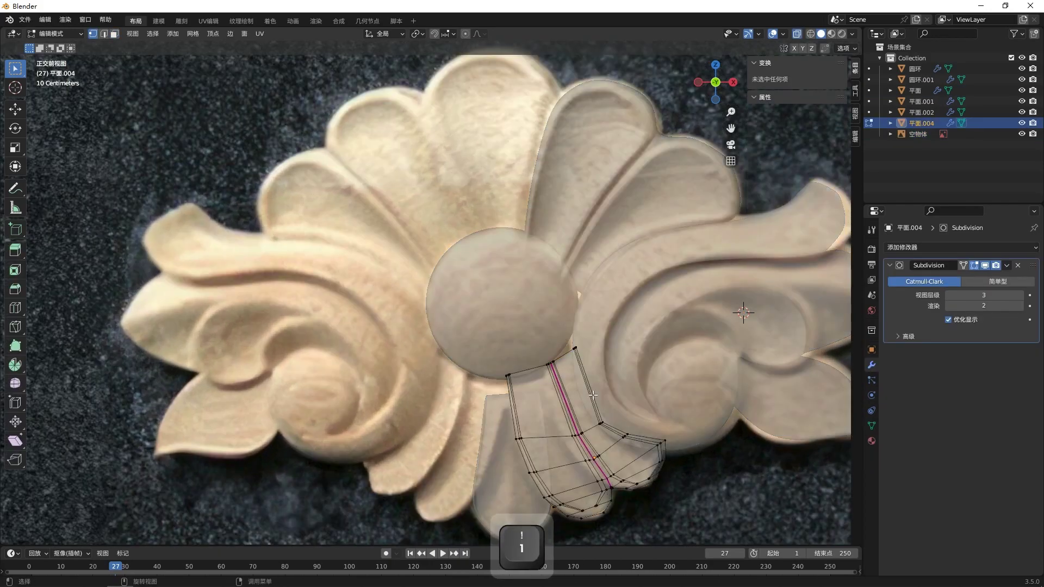
{"action": "scroll", "coordinate": [593, 395], "scroll_direction": "up", "scroll_amount": 3}
- Try to move the lower petals' outer corner vertices up toward the ball
{"action": "left_click", "coordinate": [727, 403]}
{"action": "key", "text": "g"}
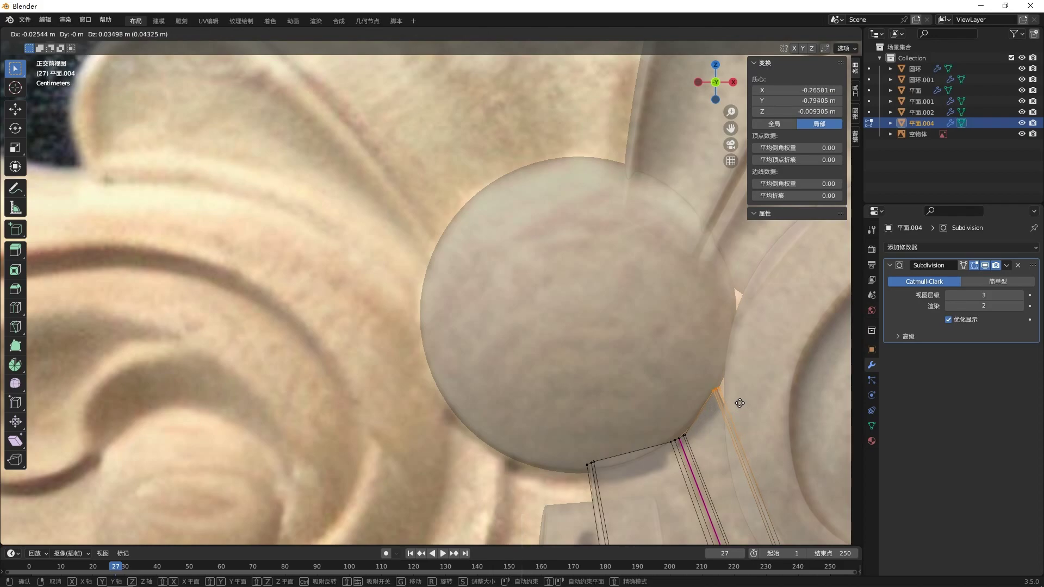
{"action": "left_click", "coordinate": [740, 403]}
{"action": "key", "text": "ctrl+z"}
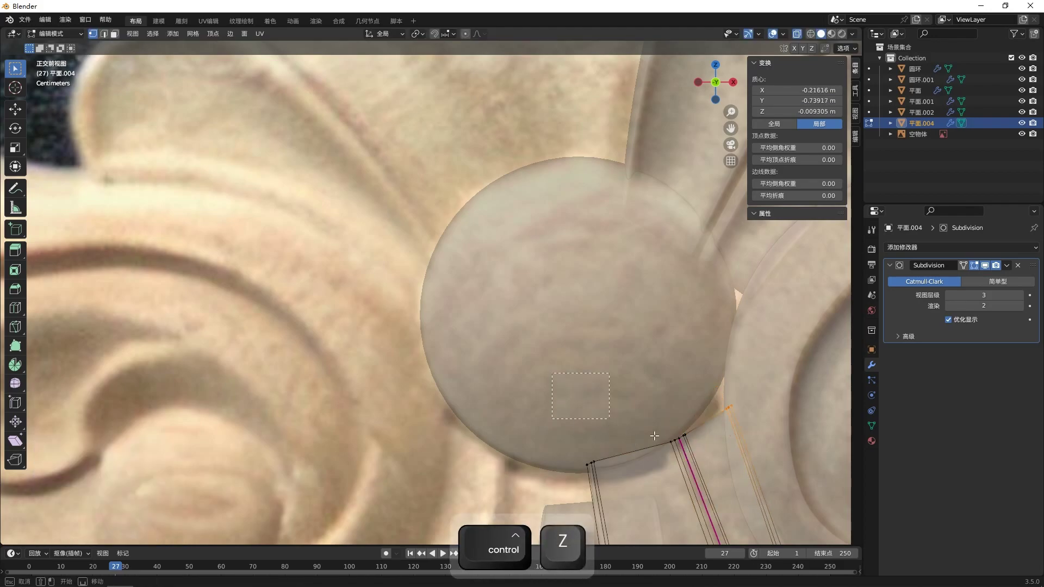
- Move all inner-end vertices of the lower side petals up under the ball and return to Object Mode
{"action": "left_click_drag", "start_coordinate": [635, 430], "coordinate": [757, 483]}
{"action": "key", "text": "g"}
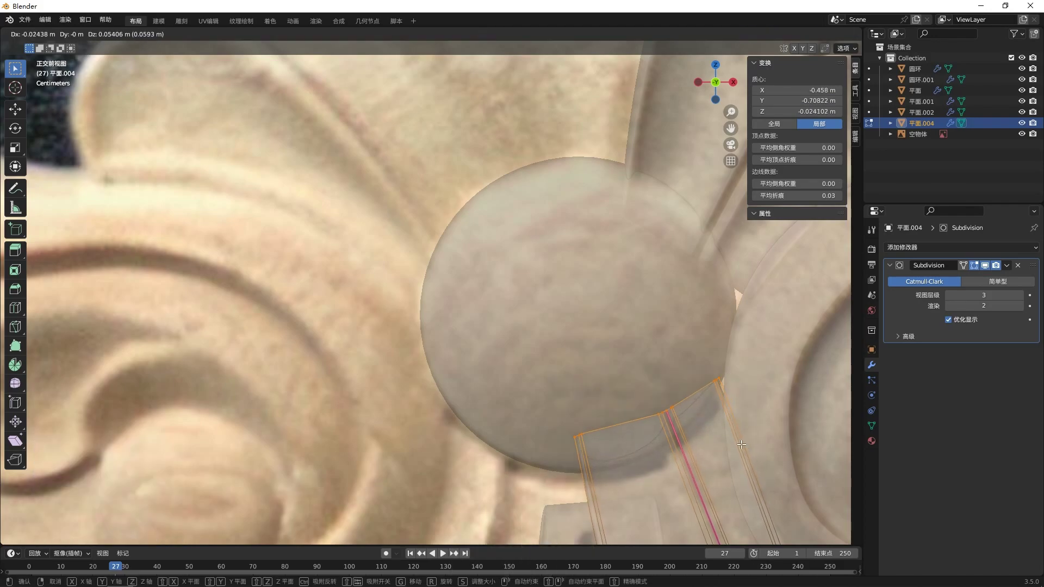
{"action": "left_click", "coordinate": [741, 444]}
{"action": "left_click", "coordinate": [749, 450]}
{"action": "key", "text": "alt+z"}
{"action": "key", "text": "Tab"}
- Move the central ball forward about 0.069 m in negative Y
{"action": "scroll", "coordinate": [720, 489], "scroll_direction": "down", "scroll_amount": 5}
{"action": "left_click", "coordinate": [720, 503]}
{"action": "middle_click_drag", "start_coordinate": [720, 503], "coordinate": [697, 398]}
{"action": "left_click", "coordinate": [479, 338]}
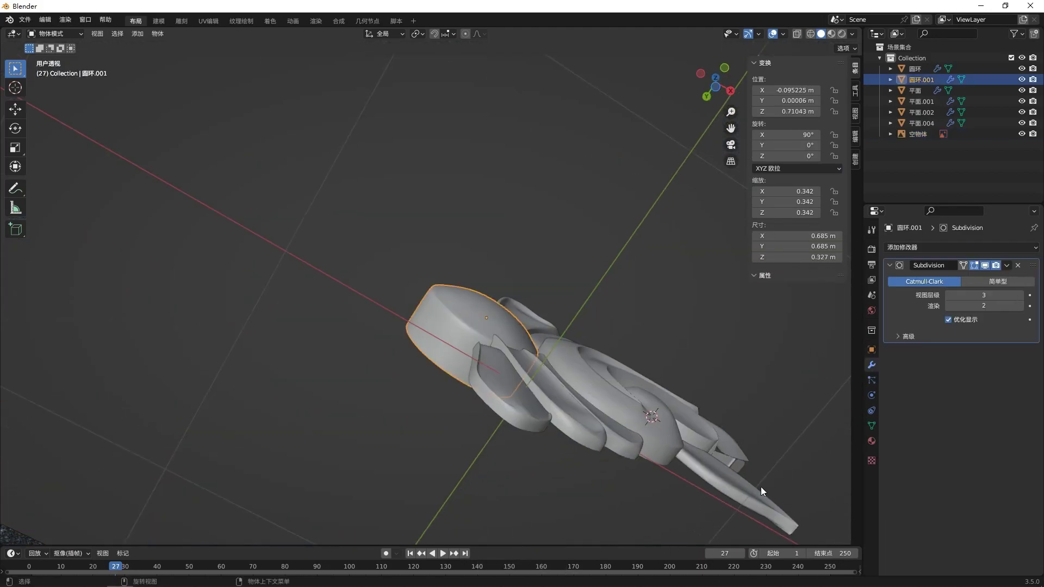
{"action": "key", "text": "g"}
{"action": "key", "text": "y"}
{"action": "left_click", "coordinate": [814, 465]}
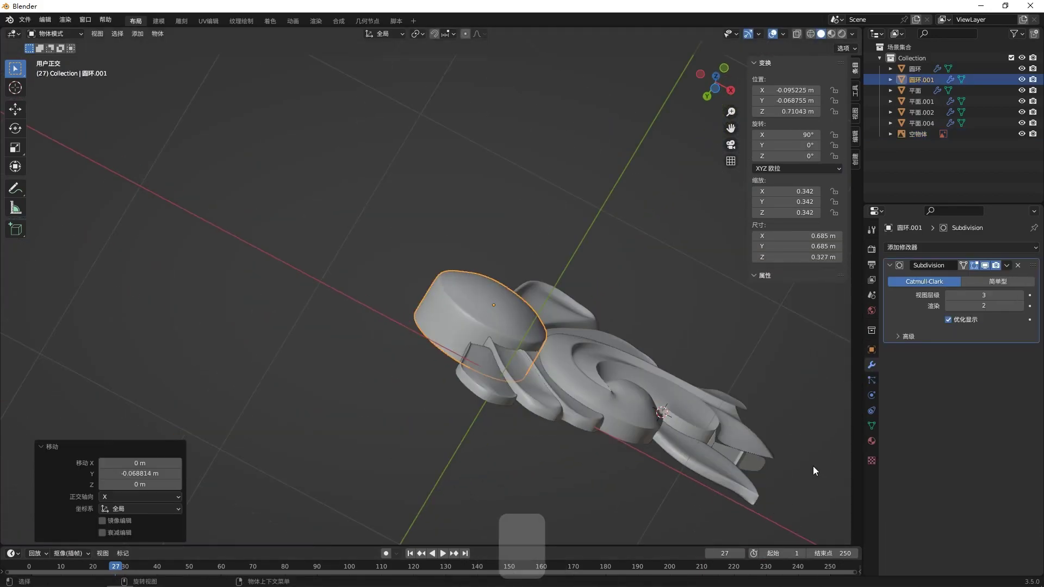
- Move the scroll relief about 0.023 m in negative X so it meets the central ball
{"action": "key", "text": "KP_1"}
{"action": "left_click", "coordinate": [722, 475]}
{"action": "scroll", "coordinate": [722, 475], "scroll_direction": "up", "scroll_amount": 5}
{"action": "middle_click_drag", "start_coordinate": [696, 307], "coordinate": [535, 358], "text": "shift"}
{"action": "left_click", "coordinate": [664, 405]}
{"action": "key", "text": "g"}
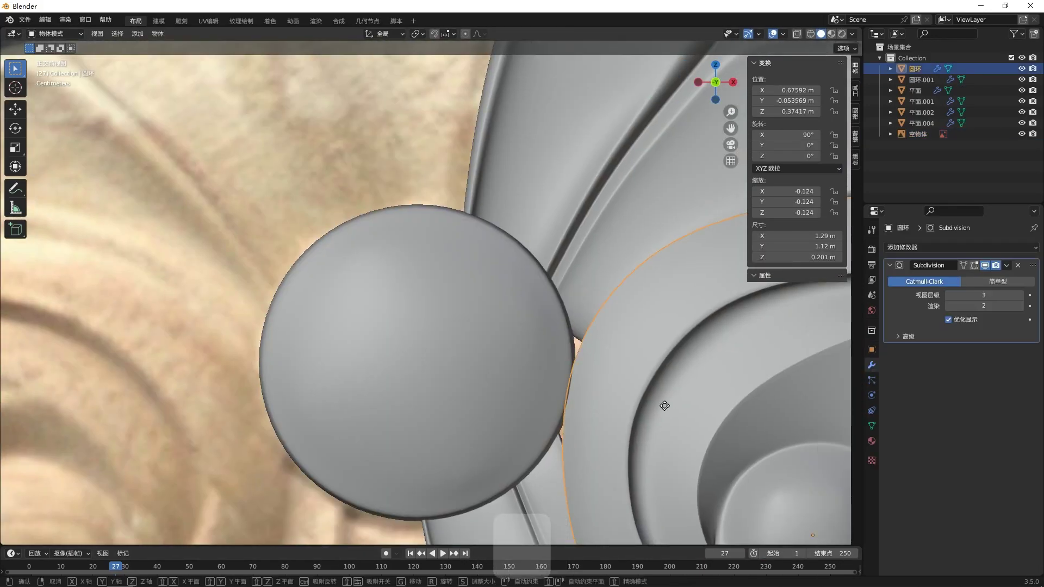
{"action": "key", "text": "x"}
{"action": "left_click", "coordinate": [652, 406]}
{"action": "key", "text": "KP_1"}
{"action": "scroll", "coordinate": [657, 424], "scroll_direction": "down", "scroll_amount": 4}
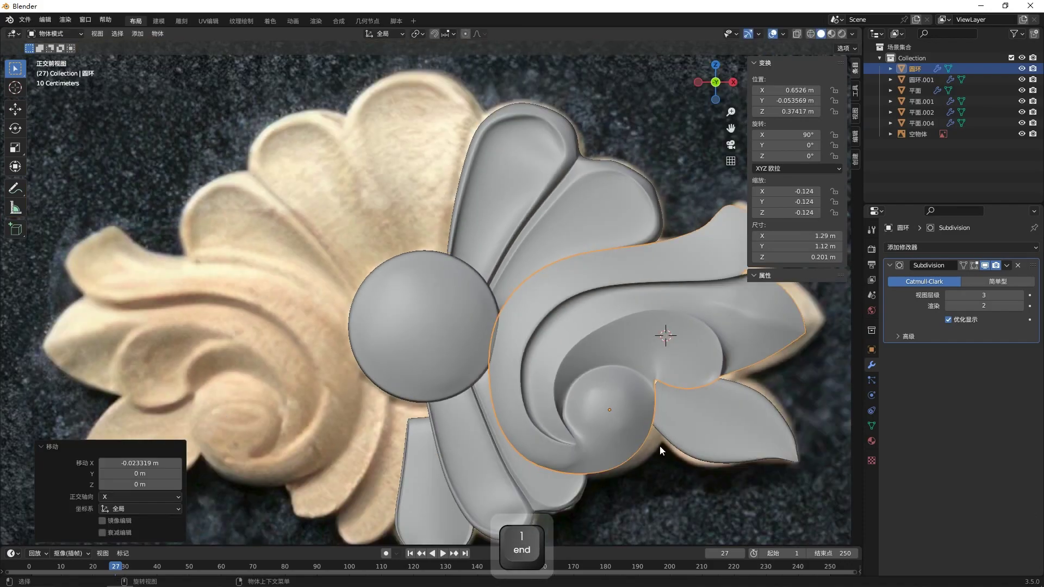
- Shift the central piece along Y to adjust its depth against the neighbouring reliefs
{"action": "scroll", "coordinate": [669, 432], "scroll_direction": "down", "scroll_amount": 3}
{"action": "middle_click_drag", "start_coordinate": [683, 442], "coordinate": [404, 277]}
{"action": "left_click", "coordinate": [404, 277]}
{"action": "key", "text": "g"}
{"action": "key", "text": "y"}
{"action": "left_click", "coordinate": [623, 382]}
{"action": "key", "text": "KP_1"}
{"action": "left_click", "coordinate": [597, 452]}
{"action": "scroll", "coordinate": [594, 454], "scroll_direction": "down", "scroll_amount": 3}
{"action": "scroll", "coordinate": [595, 456], "scroll_direction": "up", "scroll_amount": 3}
- Duplicate the bottom center petal and place the copy away from the original
{"action": "left_click", "coordinate": [418, 466]}
{"action": "key", "text": "shift+d"}
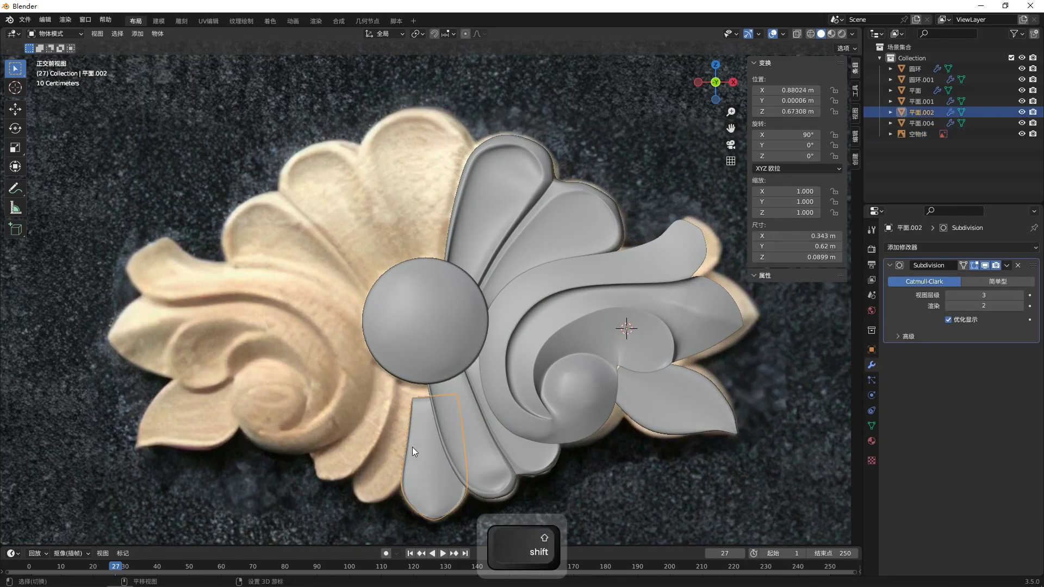
{"action": "left_click", "coordinate": [274, 253]}
- Try rotating the petal copy freely by about -11.6° and about the X axis
{"action": "left_click", "coordinate": [582, 321]}
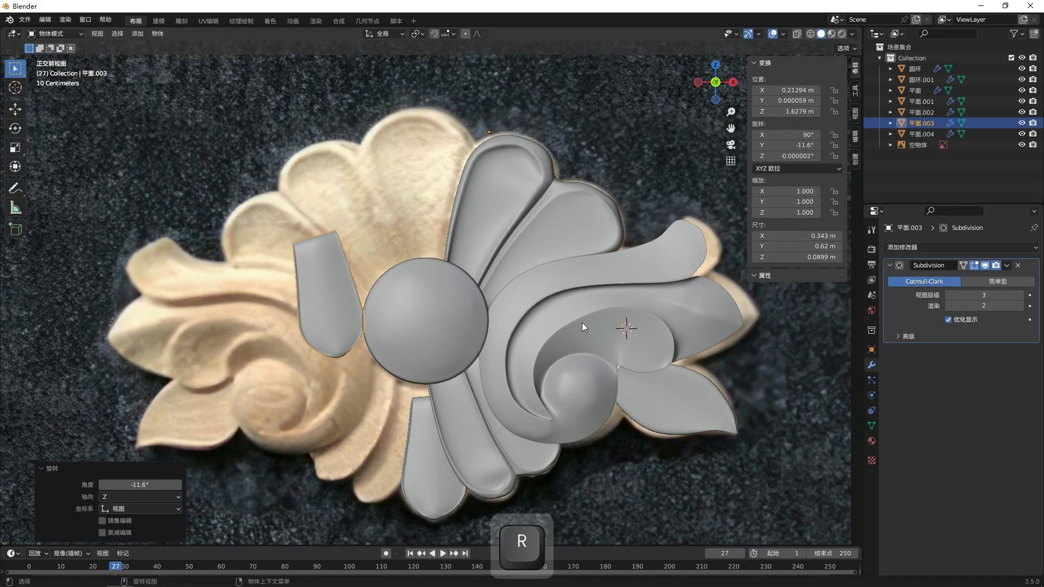
{"action": "key", "text": "ctrl+z"}
{"action": "right_click", "coordinate": [391, 215]}
{"action": "key", "text": "r"}
{"action": "key", "text": "x"}
{"action": "key", "text": "3"}
{"action": "left_click", "coordinate": [285, 234]}
{"action": "key", "text": "ctrl+z"}
- Rotate the petal copy 180° about Y in two 90° turns so its rounded tip points up
{"action": "type", "text": "ry90"}
{"action": "left_click", "coordinate": [285, 234]}
{"action": "scroll", "coordinate": [285, 234], "scroll_direction": "down", "scroll_amount": 3}
{"action": "type", "text": "r"}
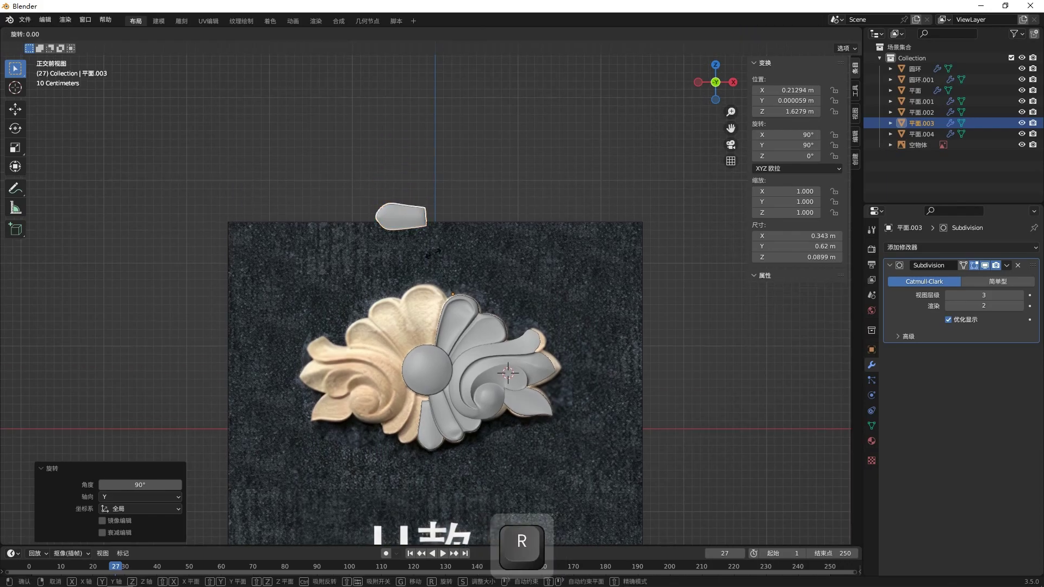
{"action": "type", "text": "90"}
{"action": "key", "text": "Return"}
- Set the petal copy's origin to its geometry and place it over the top center petal above the ball
{"action": "right_click", "coordinate": [536, 280]}
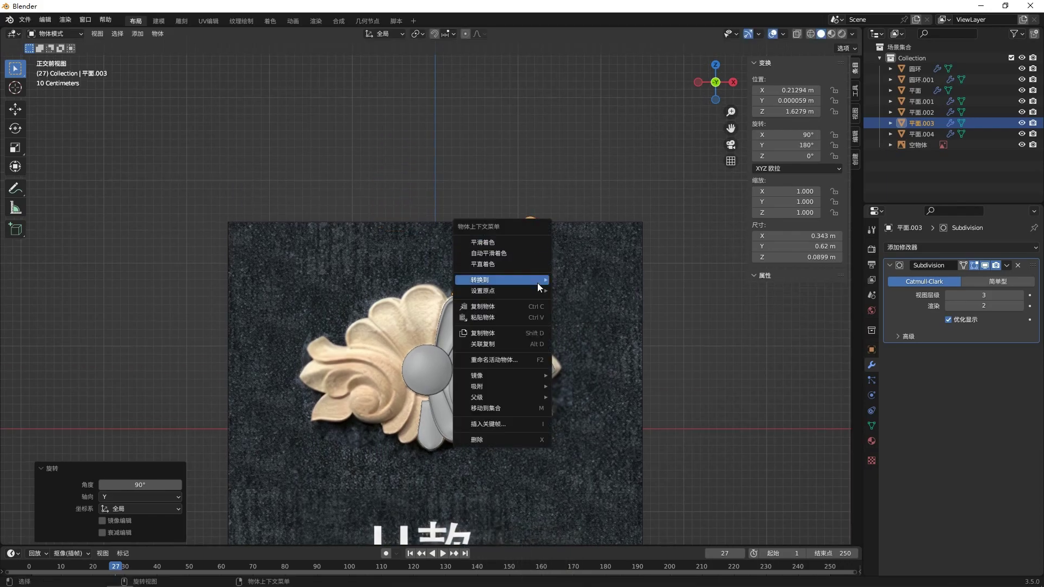
{"action": "left_click", "coordinate": [593, 302]}
{"action": "key", "text": "g"}
{"action": "left_click", "coordinate": [506, 339]}
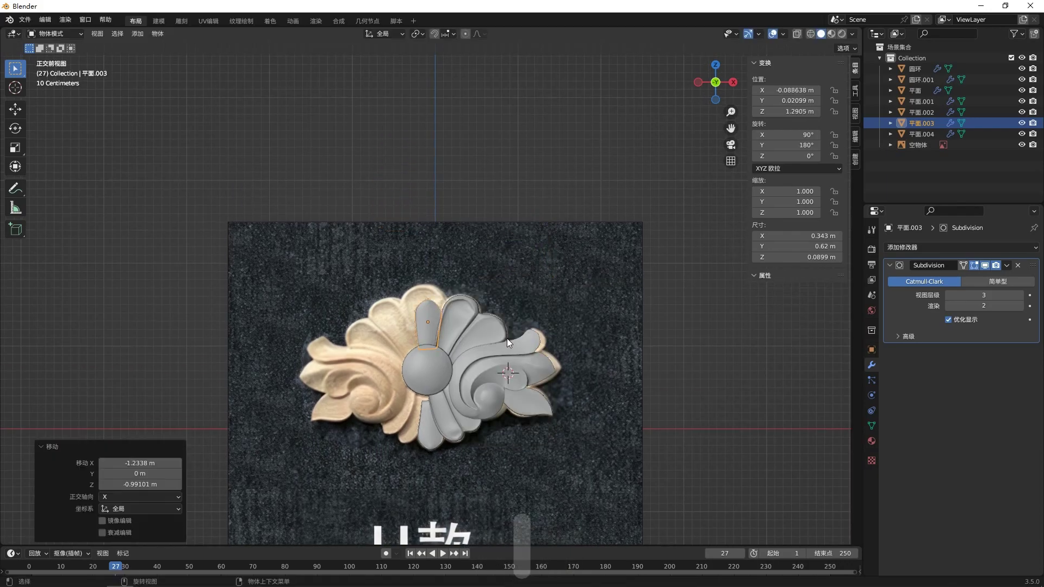
- In Edit Mode with X-ray, move the petal copy's left shoulder vertices out to the top petal's reference outline
{"action": "scroll", "coordinate": [421, 355], "scroll_direction": "up", "scroll_amount": 6}
{"action": "key", "text": "Tab"}
{"action": "key", "text": "alt+z"}
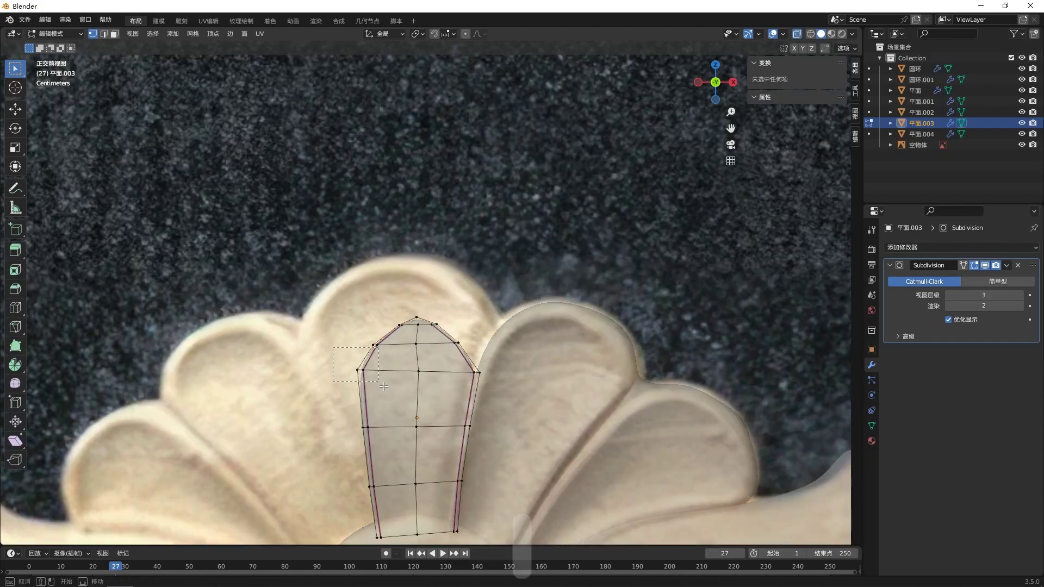
{"action": "left_click_drag", "start_coordinate": [384, 387], "coordinate": [374, 379]}
{"action": "key", "text": "g"}
{"action": "left_click", "coordinate": [292, 313]}
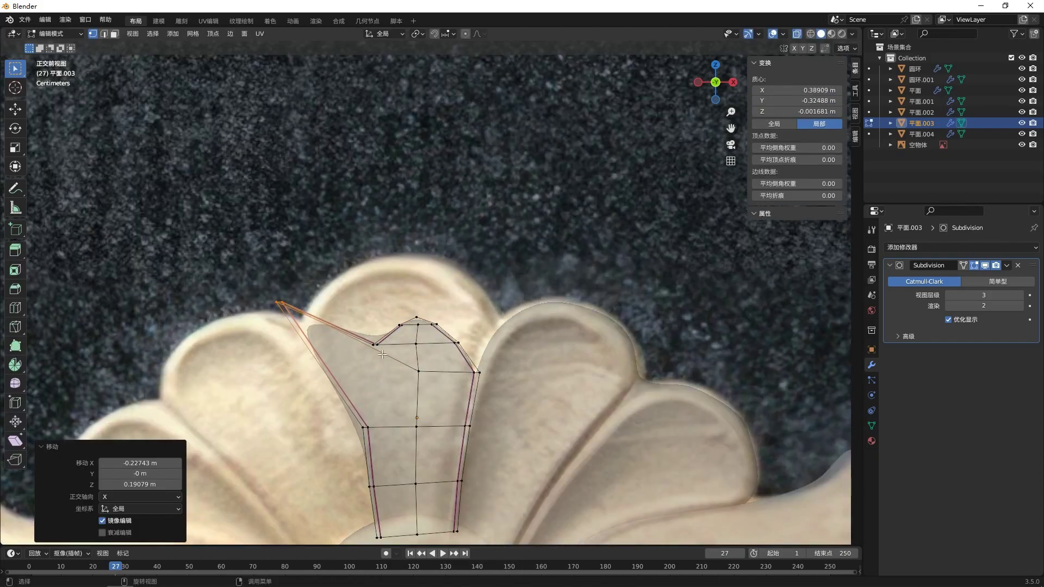
{"action": "left_click", "coordinate": [375, 344]}
{"action": "key", "text": "g"}
{"action": "left_click", "coordinate": [308, 292]}
{"action": "left_click_drag", "start_coordinate": [245, 281], "coordinate": [320, 322]}
{"action": "key", "text": "g"}
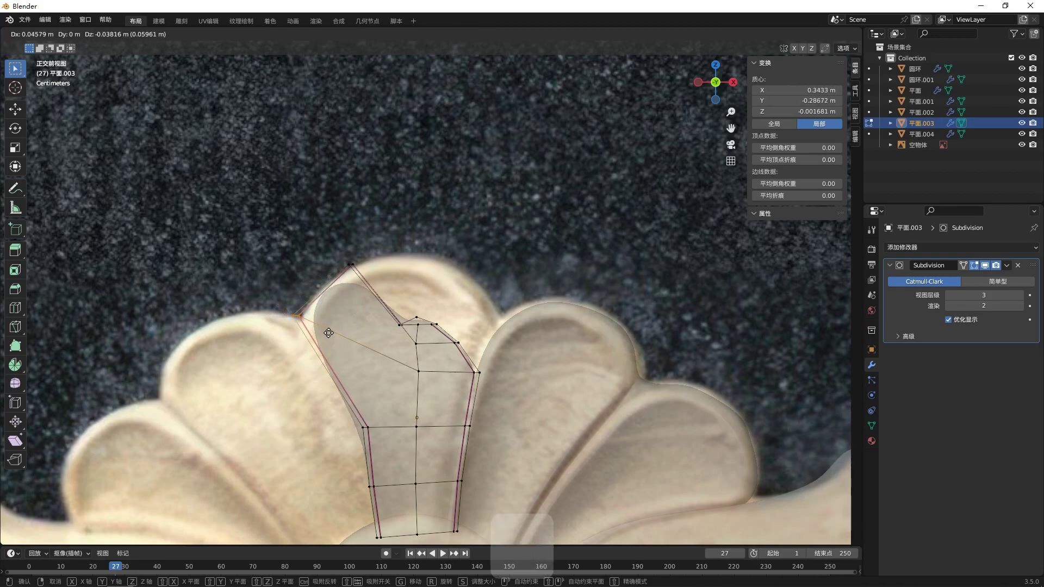
{"action": "left_click", "coordinate": [330, 332]}
- Move the top petal's tip and right shoulder vertices out to the reference outline
{"action": "left_click_drag", "start_coordinate": [447, 333], "coordinate": [478, 494]}
{"action": "key", "text": "g"}
{"action": "left_click", "coordinate": [441, 269]}
{"action": "key", "text": "g"}
{"action": "left_click", "coordinate": [494, 296]}
{"action": "key", "text": "g"}
{"action": "left_click", "coordinate": [510, 340]}
- Fit the vertices along the top petal's right side edge to the boundary with the neighboring petal
{"action": "key", "text": "g"}
{"action": "left_click", "coordinate": [477, 441]}
{"action": "key", "text": "g"}
{"action": "left_click", "coordinate": [467, 495]}
{"action": "left_click_drag", "start_coordinate": [442, 410], "coordinate": [466, 428]}
{"action": "key", "text": "g"}
{"action": "left_click", "coordinate": [469, 431]}
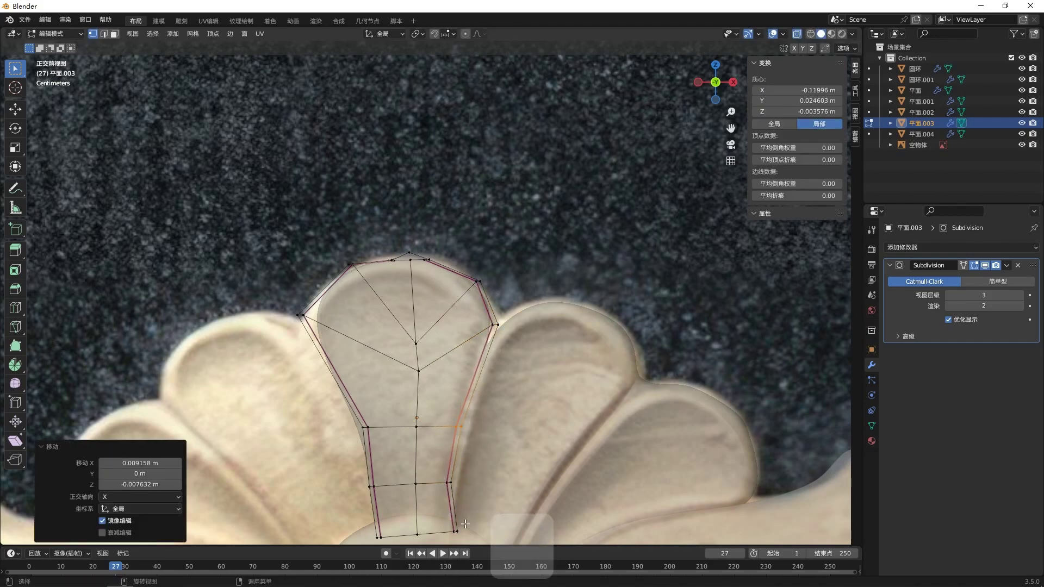
- Move the top petal's lower-right corner vertices slightly inward to follow the boundary with the neighboring petal
{"action": "left_click_drag", "start_coordinate": [440, 516], "coordinate": [477, 544]}
{"action": "middle_click_drag", "start_coordinate": [478, 545], "coordinate": [467, 479], "text": "shift"}
{"action": "scroll", "coordinate": [468, 478], "scroll_direction": "up", "scroll_amount": 1}
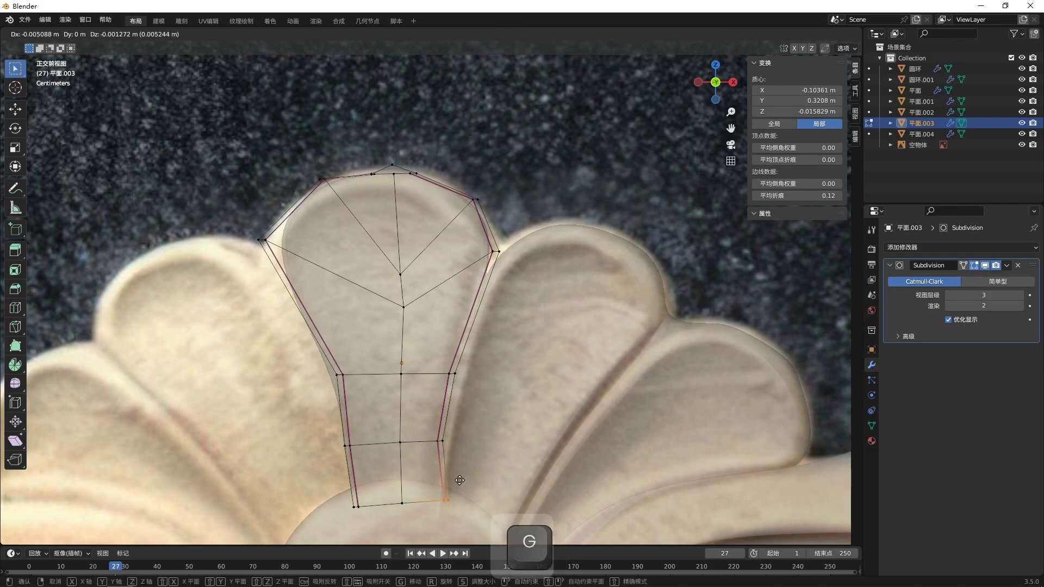
{"action": "left_click", "coordinate": [457, 483]}
- Shift the vertices on the lower left side of the top petal to the reference edge and leave Edit Mode
{"action": "left_click_drag", "start_coordinate": [318, 361], "coordinate": [360, 389]}
{"action": "key", "text": "g"}
{"action": "left_click", "coordinate": [350, 385]}
{"action": "key", "text": "g"}
{"action": "left_click", "coordinate": [346, 388]}
{"action": "left_click", "coordinate": [384, 335]}
{"action": "scroll", "coordinate": [384, 334], "scroll_direction": "down", "scroll_amount": 3}
{"action": "left_click", "coordinate": [479, 283]}
{"action": "key", "text": "Tab"}
{"action": "key", "text": "alt+z"}
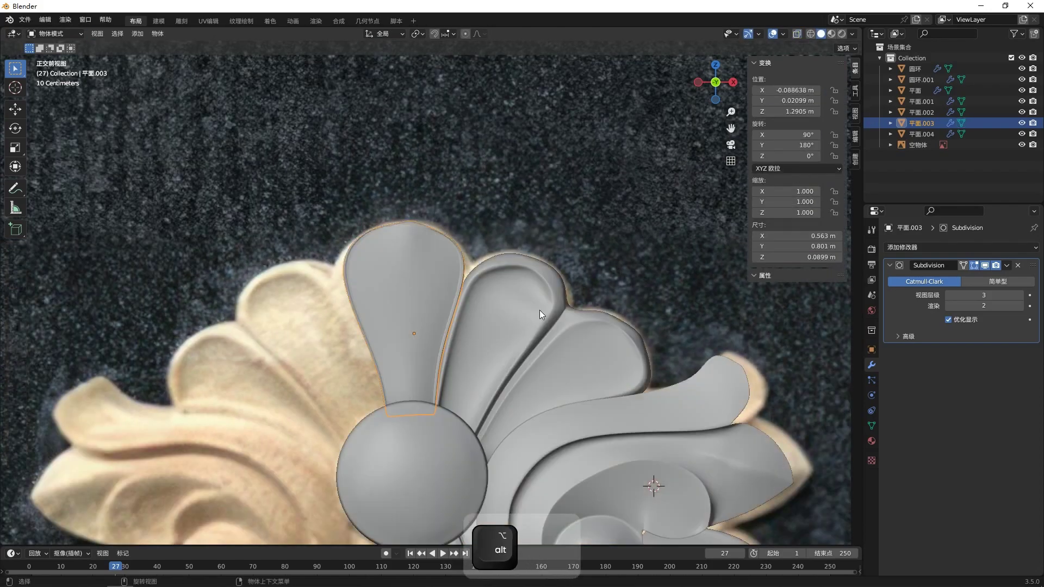
- Return to editing the top petal with X-ray and move its left inner edge loop -0.042334 m along Y
{"action": "key", "text": "alt+z"}
{"action": "left_click", "coordinate": [404, 277]}
{"action": "key", "text": "alt+z"}
{"action": "left_click", "coordinate": [406, 278]}
{"action": "key", "text": "Tab"}
{"action": "key", "text": "alt+z"}
{"action": "scroll", "coordinate": [430, 293], "scroll_direction": "up", "scroll_amount": 5}
{"action": "left_click", "coordinate": [327, 411]}
{"action": "mouse_move", "coordinate": [329, 342]}
{"action": "middle_mouse_down"}
{"action": "mouse_move", "coordinate": [352, 347]}
{"action": "mouse_move", "coordinate": [333, 349]}
{"action": "middle_mouse_up"}
{"action": "left_click", "coordinate": [281, 422], "text": "alt"}
{"action": "left_click", "coordinate": [280, 428], "text": "alt"}
{"action": "middle_click_drag", "start_coordinate": [289, 429], "coordinate": [439, 372]}
{"action": "key", "text": "g"}
{"action": "key", "text": "y"}
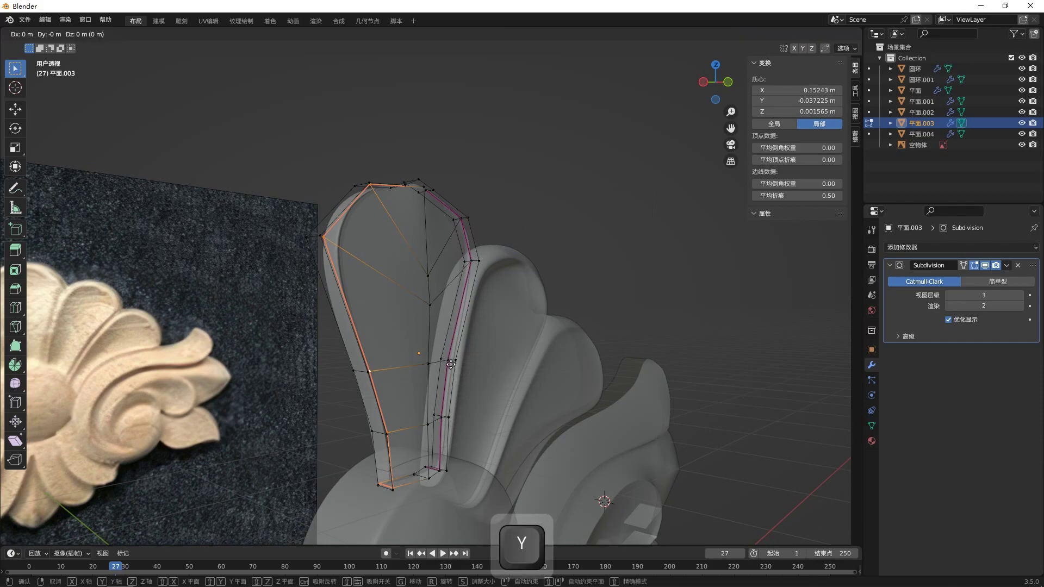
{"action": "left_click", "coordinate": [447, 317]}
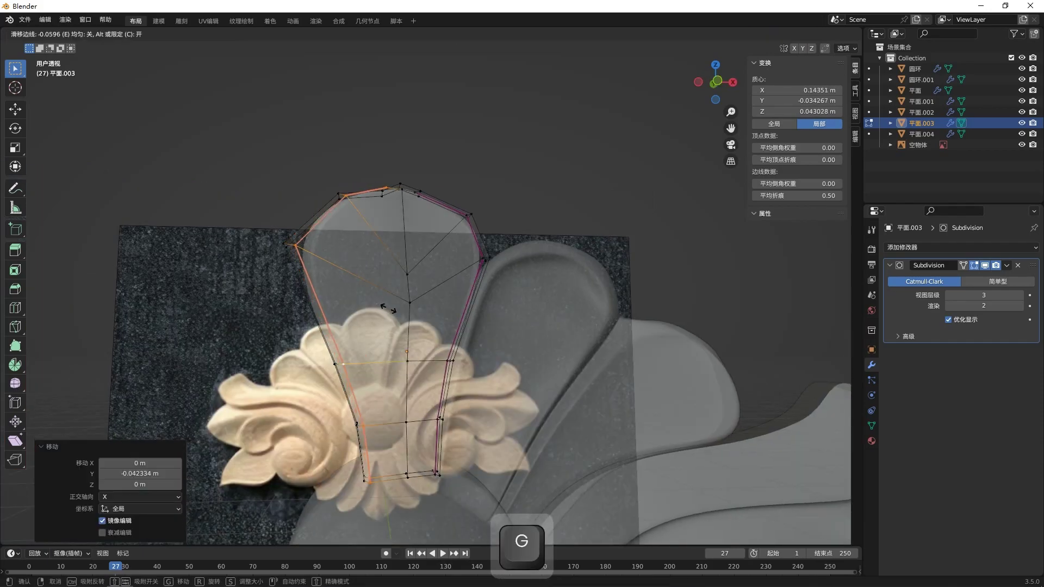
- Edge-slide the top petal's left inner loop by about -0.06 and clear the selection
{"action": "left_click", "coordinate": [388, 309]}
{"action": "middle_click_drag", "start_coordinate": [414, 351], "coordinate": [393, 307]}
{"action": "key", "text": "alt+a"}
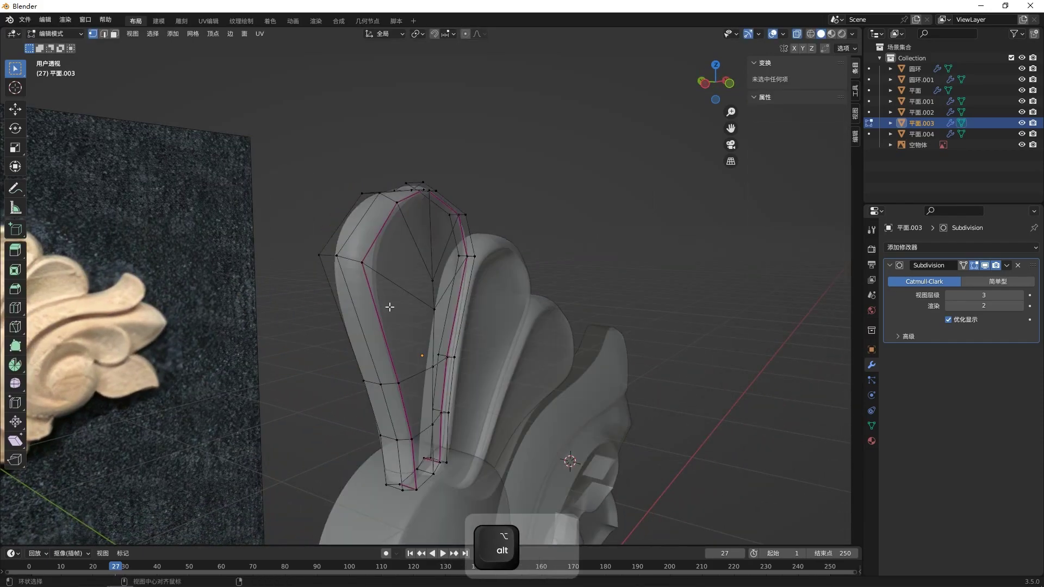
- Set the mean crease of the top petal's left outer edge loop to 1 and check the smoothed shape
{"action": "left_click", "coordinate": [369, 303], "text": "alt"}
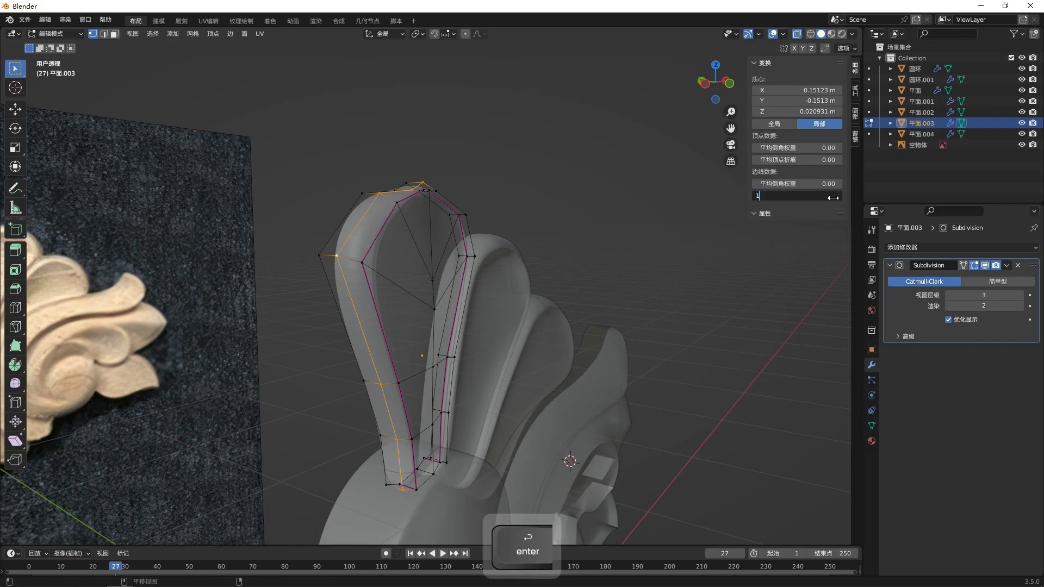
{"action": "key", "text": "Return"}
{"action": "key", "text": "Tab"}
{"action": "key", "text": "KP_1"}
{"action": "key", "text": "alt+z"}
{"action": "scroll", "coordinate": [442, 282], "scroll_direction": "down", "scroll_amount": 2}
{"action": "middle_click_drag", "start_coordinate": [355, 282], "coordinate": [423, 292]}
{"action": "key", "text": "Tab"}
{"action": "key", "text": "KP_1"}
{"action": "key", "text": "alt+z"}
{"action": "key", "text": "alt+z"}
{"action": "scroll", "coordinate": [450, 301], "scroll_direction": "up", "scroll_amount": 2}
{"action": "key", "text": "alt+z"}
{"action": "scroll", "coordinate": [450, 300], "scroll_direction": "up", "scroll_amount": 3}
- Edge-slide the top petal's right inner loop inward by about 0.11 and leave Edit Mode
{"action": "left_click", "coordinate": [501, 246], "text": "alt"}
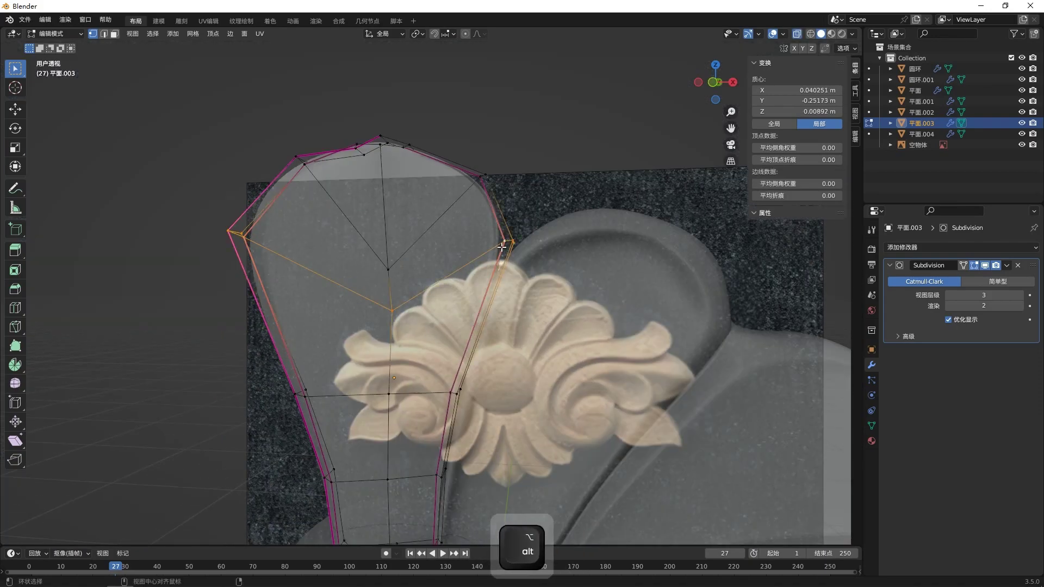
{"action": "key", "text": "g"}
{"action": "key", "text": "g"}
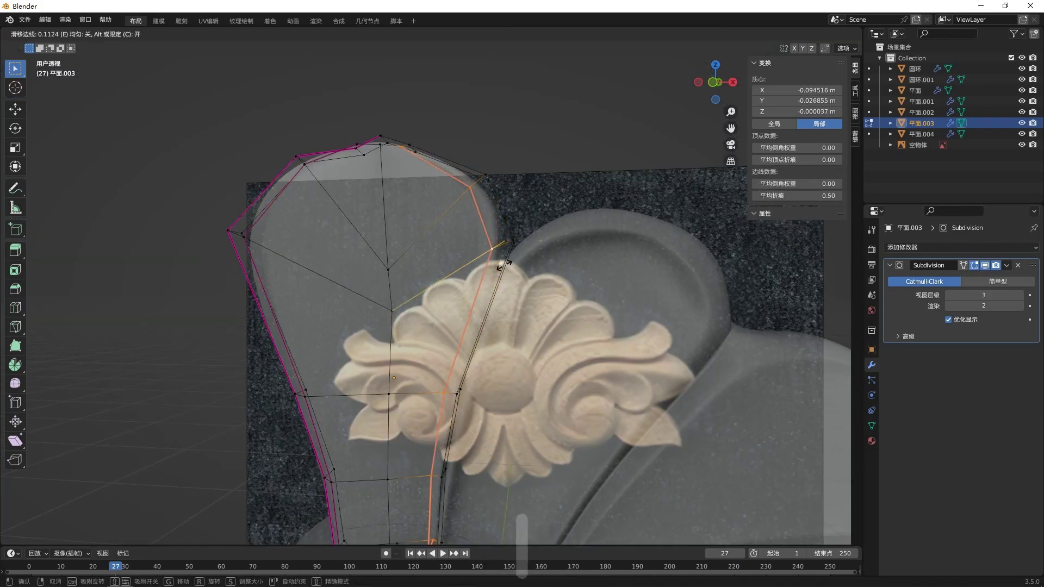
{"action": "left_click", "coordinate": [506, 266]}
{"action": "left_click", "coordinate": [609, 292]}
{"action": "key", "text": "alt+z"}
{"action": "key", "text": "Tab"}
{"action": "scroll", "coordinate": [609, 293], "scroll_direction": "down", "scroll_amount": 3}
{"action": "left_click", "coordinate": [596, 233]}
{"action": "left_click", "coordinate": [400, 224]}
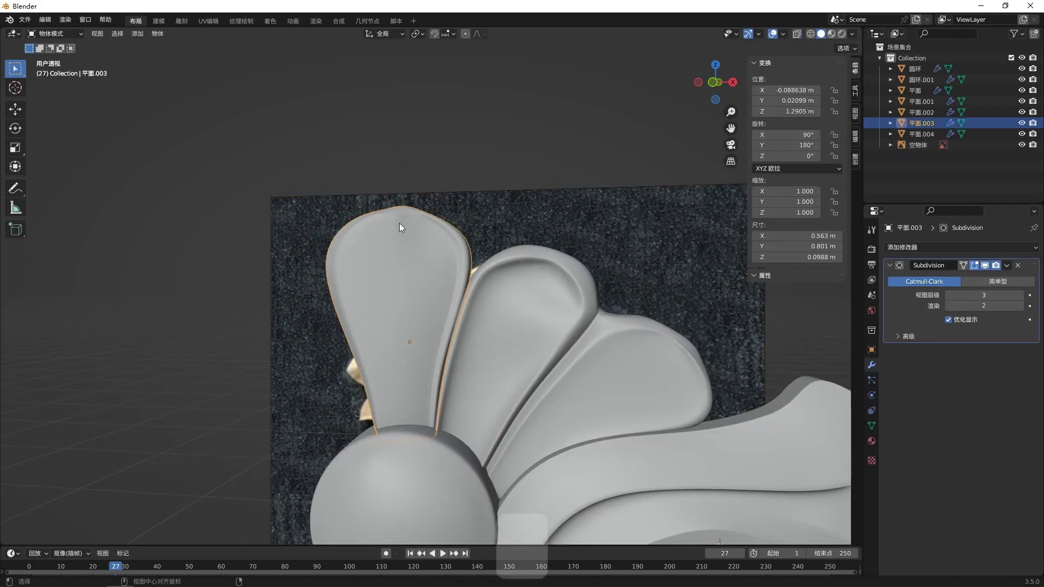
- Re-enter Edit Mode with X-ray and adjust the inner center vertex at the top petal's tip
{"action": "key", "text": "Tab"}
{"action": "key", "text": "alt+z"}
{"action": "scroll", "coordinate": [469, 359], "scroll_direction": "up", "scroll_amount": 5}
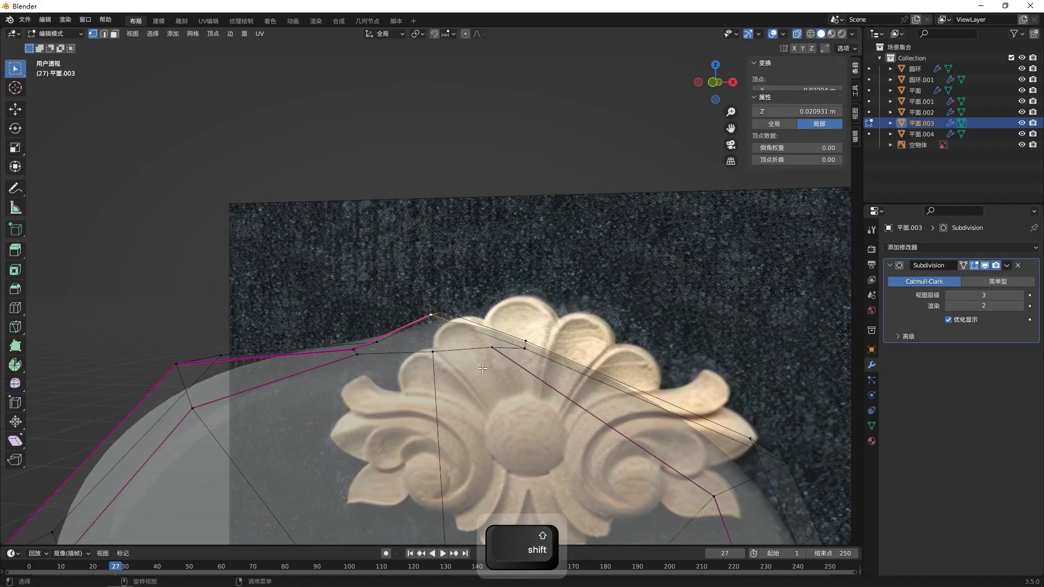
{"action": "left_click", "coordinate": [536, 280]}
{"action": "middle_click_drag", "start_coordinate": [536, 280], "coordinate": [578, 316]}
{"action": "left_click", "coordinate": [512, 371]}
{"action": "left_click", "coordinate": [522, 409]}
{"action": "left_click", "coordinate": [466, 392]}
{"action": "key", "text": "g"}
{"action": "left_click", "coordinate": [468, 399]}
- Select the top petal's left outer edge loop and set its mean crease to 0
{"action": "left_click", "coordinate": [423, 352]}
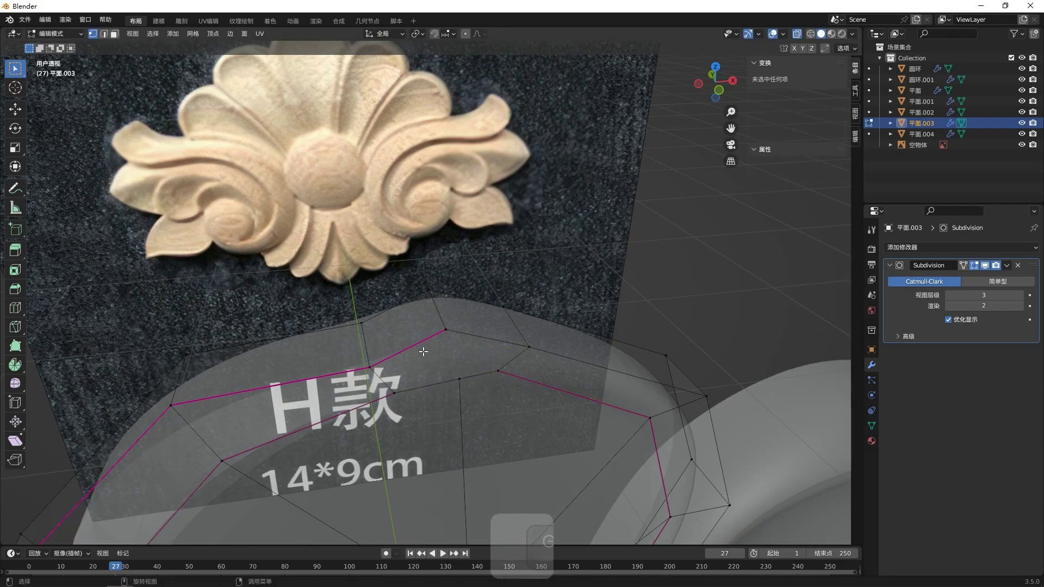
{"action": "left_click", "coordinate": [443, 332], "text": "shift"}
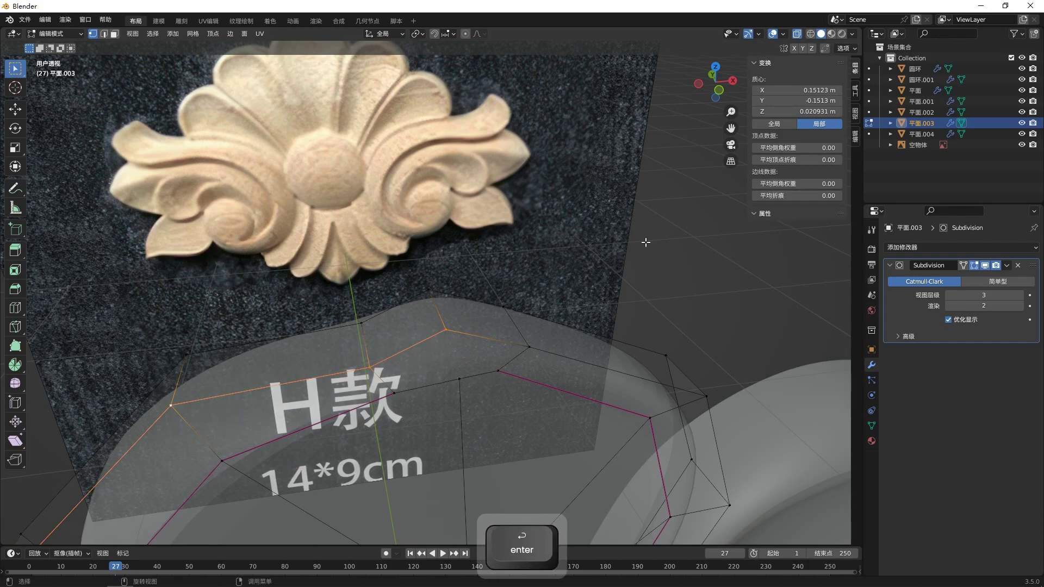
- Adjust the inner vertices at the petal's tip and add a crease to the left half of its inner tip edge
{"action": "middle_click_drag", "start_coordinate": [535, 244], "coordinate": [530, 417]}
{"action": "key", "text": "g"}
{"action": "left_click", "coordinate": [497, 367]}
{"action": "left_click", "coordinate": [372, 364], "text": "shift"}
{"action": "left_click", "coordinate": [446, 366], "text": "shift"}
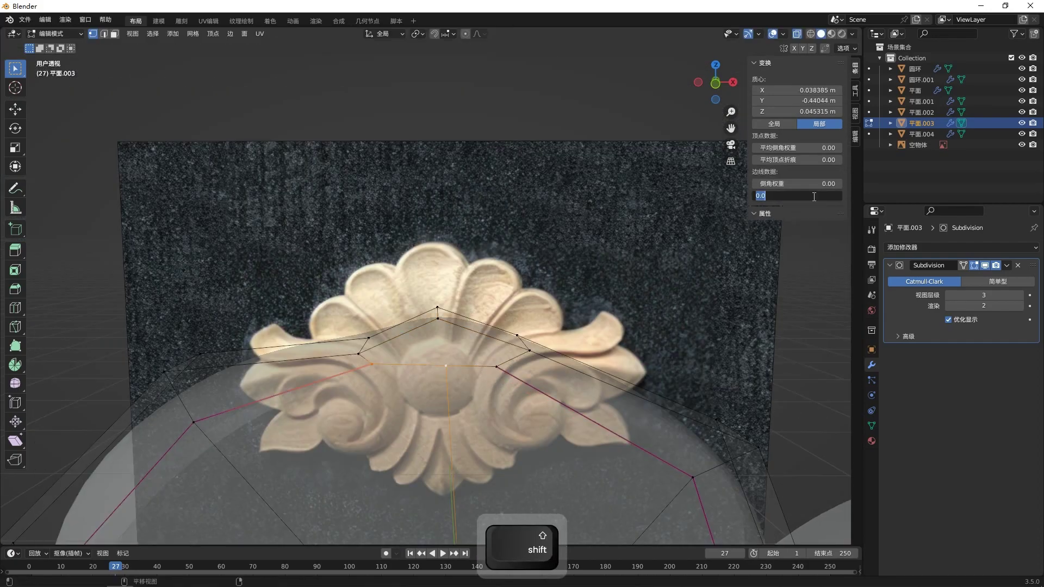
{"action": "key", "text": "Tab"}
- Reselect the top petal, crease the right half of its inner tip edge, and return to Object Mode
{"action": "scroll", "coordinate": [618, 379], "scroll_direction": "down", "scroll_amount": 1}
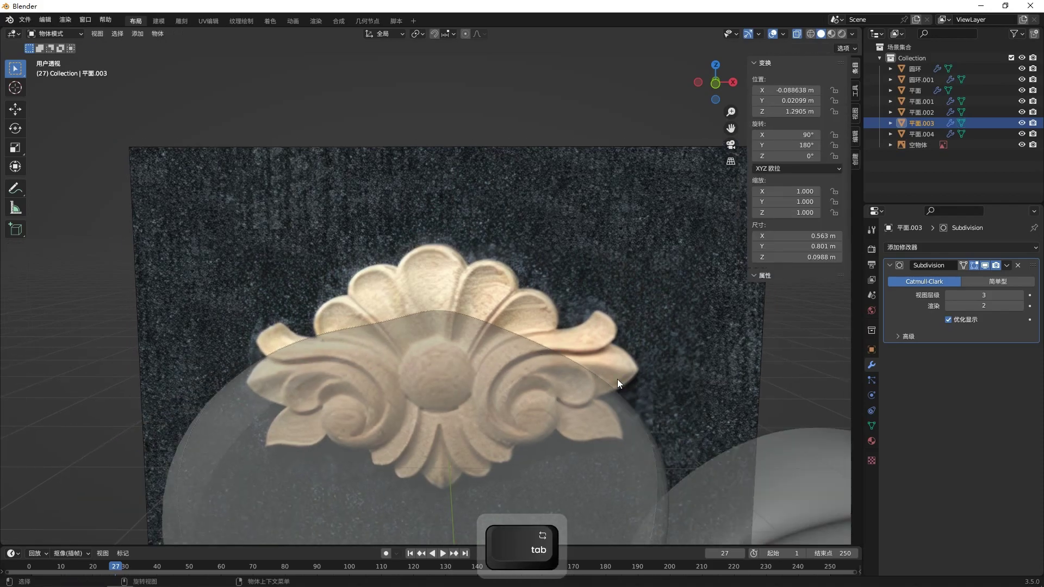
{"action": "scroll", "coordinate": [598, 386], "scroll_direction": "up", "scroll_amount": 1}
{"action": "left_click", "coordinate": [508, 419]}
{"action": "left_click", "coordinate": [506, 423]}
{"action": "left_click", "coordinate": [501, 432]}
{"action": "left_click", "coordinate": [501, 432]}
{"action": "left_click", "coordinate": [472, 451]}
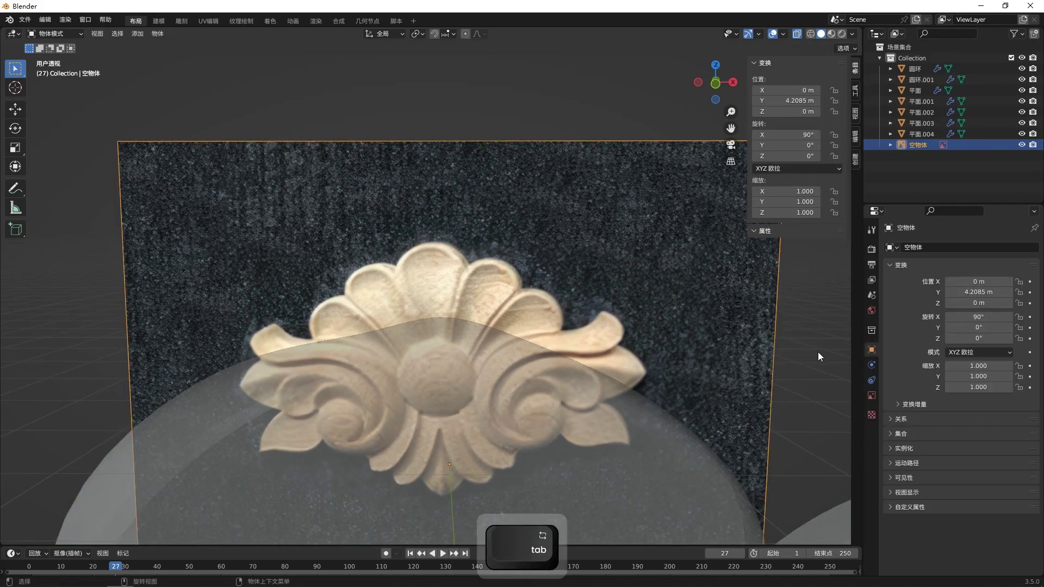
{"action": "left_click", "coordinate": [423, 490]}
{"action": "key", "text": "Tab"}
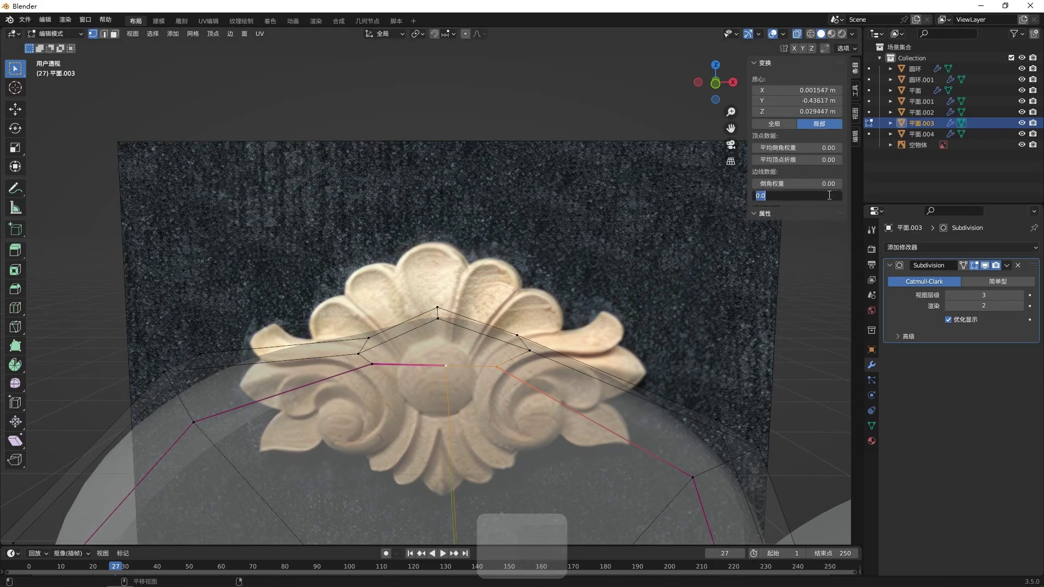
{"action": "key", "text": "alt+z"}
{"action": "scroll", "coordinate": [462, 424], "scroll_direction": "down", "scroll_amount": 6}
{"action": "key", "text": "Tab"}
{"action": "scroll", "coordinate": [440, 363], "scroll_direction": "up", "scroll_amount": 3}
{"action": "middle_click_drag", "start_coordinate": [481, 330], "coordinate": [501, 350]}
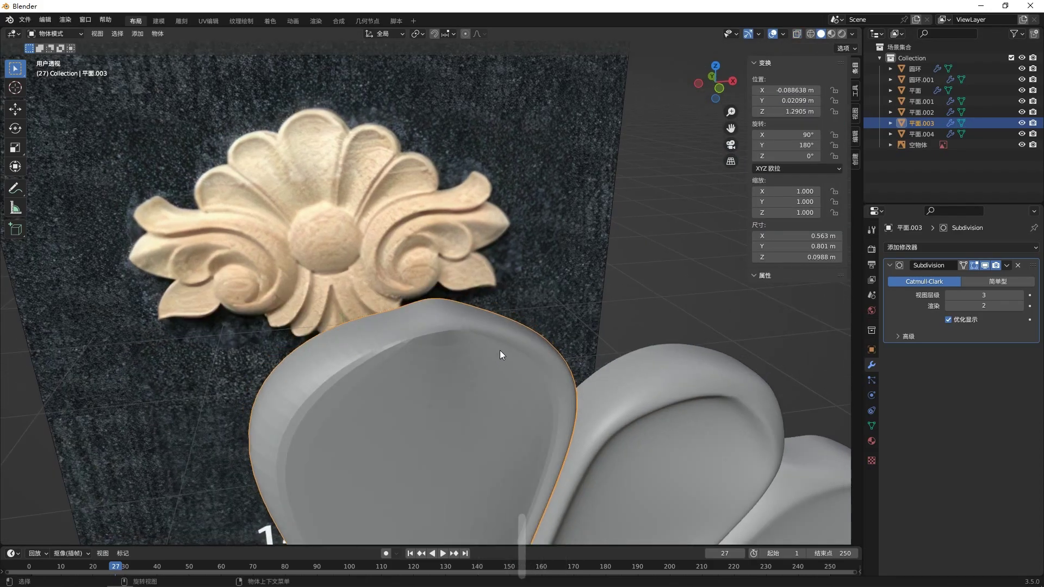
- In front view, raise the outer vertices on both sides of the top petal's tip to round its outline
{"action": "key", "text": "Tab"}
{"action": "key", "text": "KP_1"}
{"action": "scroll", "coordinate": [429, 321], "scroll_direction": "up", "scroll_amount": 4}
{"action": "left_click", "coordinate": [387, 325]}
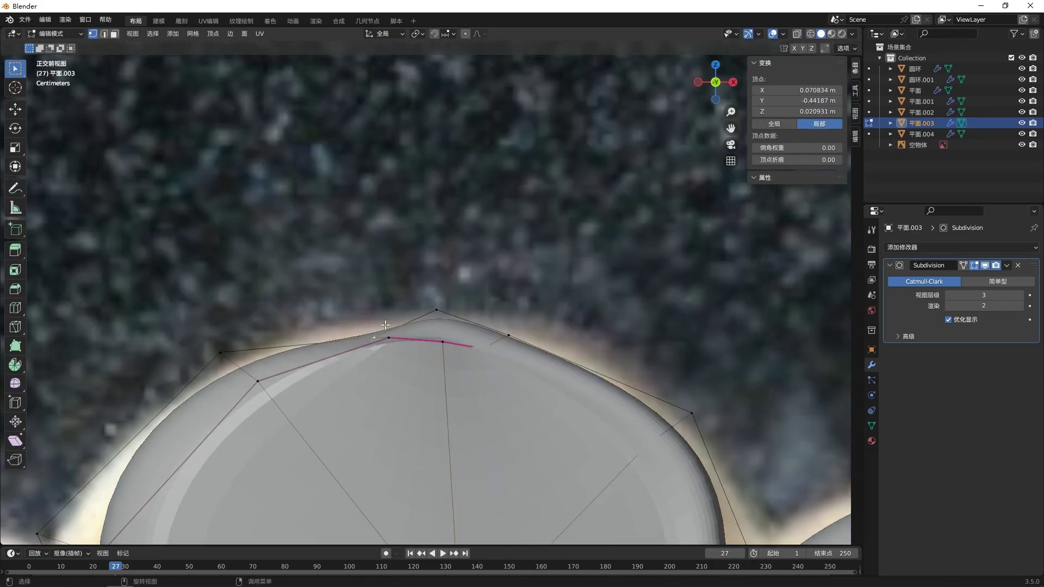
{"action": "key", "text": "g"}
{"action": "left_click", "coordinate": [383, 300]}
{"action": "left_click", "coordinate": [510, 332]}
{"action": "key", "text": "g"}
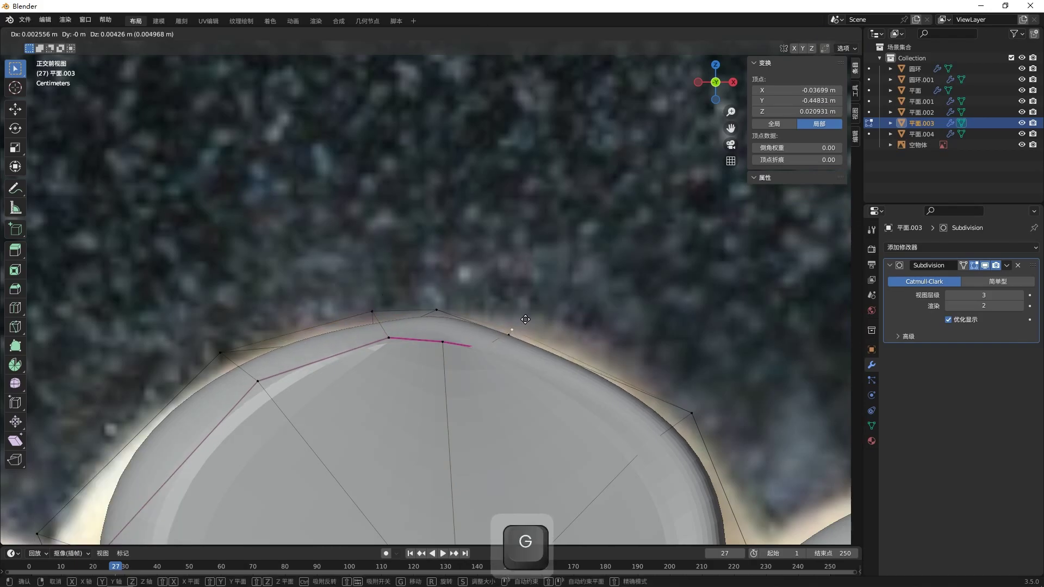
{"action": "left_click", "coordinate": [530, 314]}
{"action": "scroll", "coordinate": [709, 322], "scroll_direction": "down", "scroll_amount": 8}
{"action": "key", "text": "Tab"}
{"action": "scroll", "coordinate": [531, 435], "scroll_direction": "up", "scroll_amount": 6}
{"action": "scroll", "coordinate": [546, 456], "scroll_direction": "down", "scroll_amount": 4}
{"action": "scroll", "coordinate": [480, 462], "scroll_direction": "down", "scroll_amount": 2, "text": "shift"}
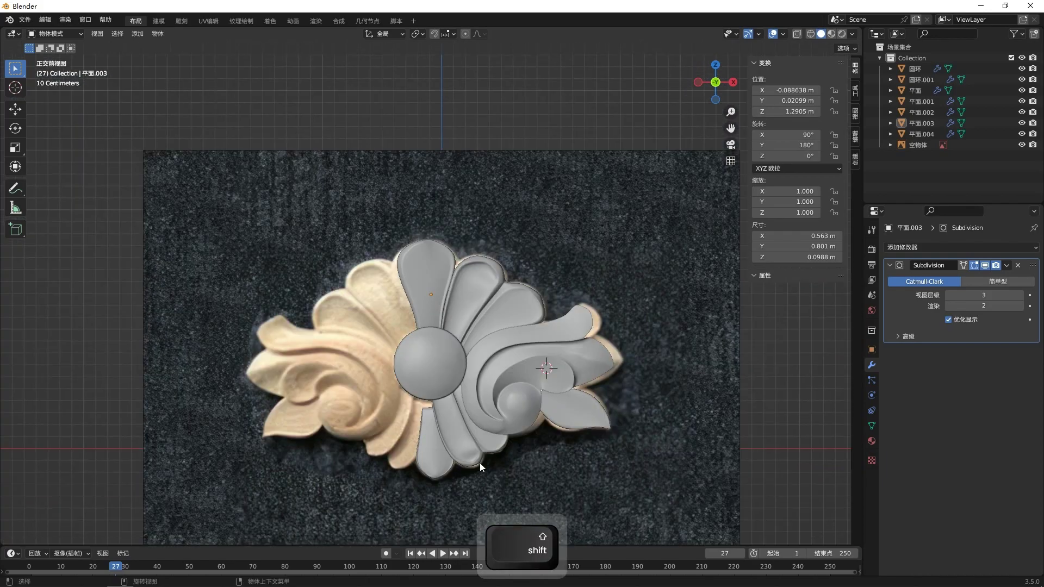
- Edit the lower petal pair with X-ray, adjusting the vertices of its left side and upper-left corner below the ball
{"action": "scroll", "coordinate": [469, 489], "scroll_direction": "up", "scroll_amount": 4}
{"action": "left_click", "coordinate": [468, 489]}
{"action": "middle_click_drag", "start_coordinate": [465, 399], "coordinate": [461, 294], "text": "shift"}
{"action": "key", "text": "alt+z"}
{"action": "key", "text": "alt+z"}
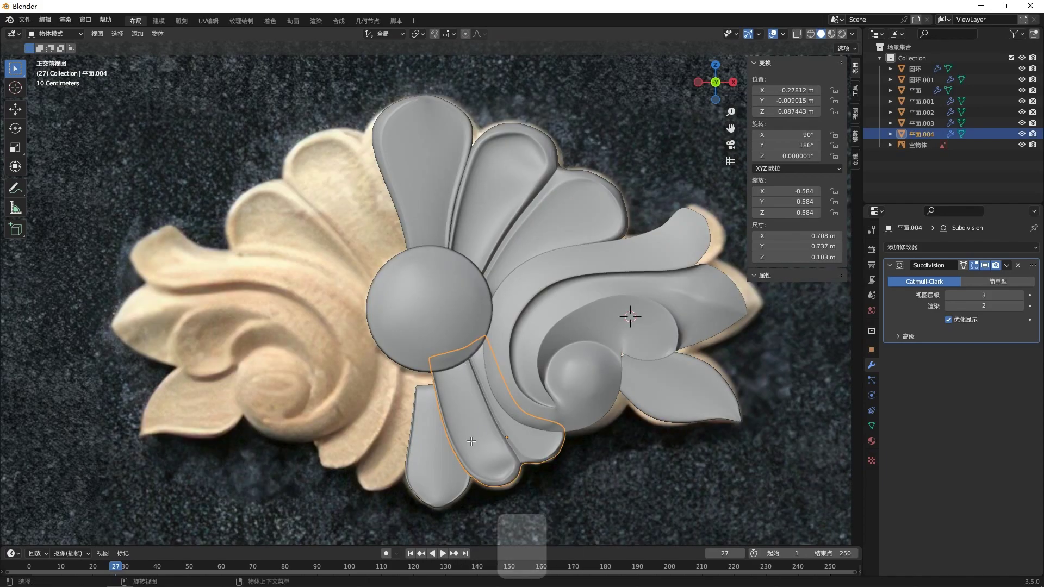
{"action": "key", "text": "Tab"}
{"action": "key", "text": "alt+z"}
{"action": "scroll", "coordinate": [471, 442], "scroll_direction": "up", "scroll_amount": 5}
{"action": "left_click", "coordinate": [499, 368], "text": "shift"}
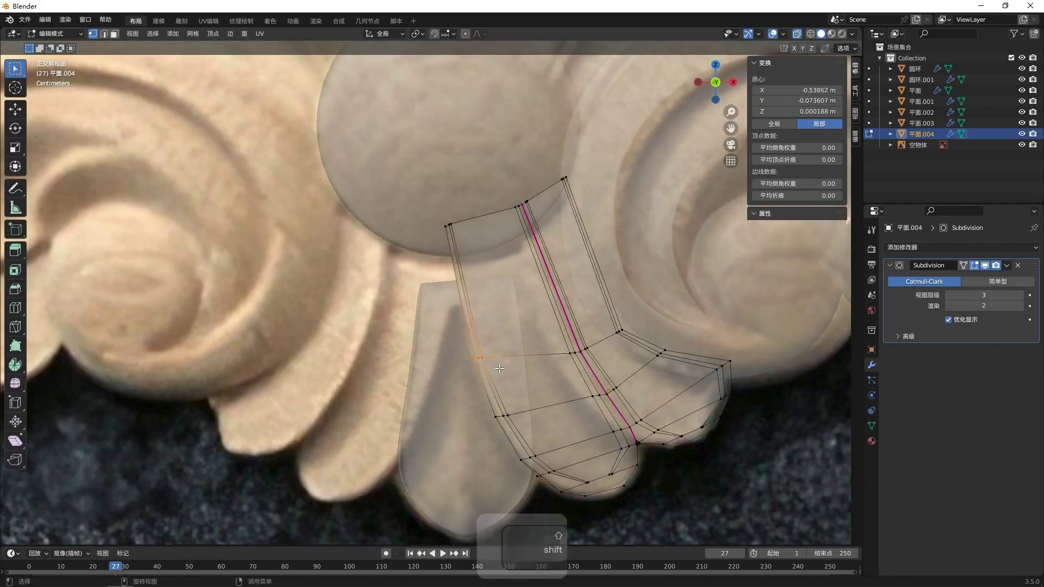
{"action": "key", "text": "g"}
{"action": "left_click", "coordinate": [473, 240]}
{"action": "key", "text": "g"}
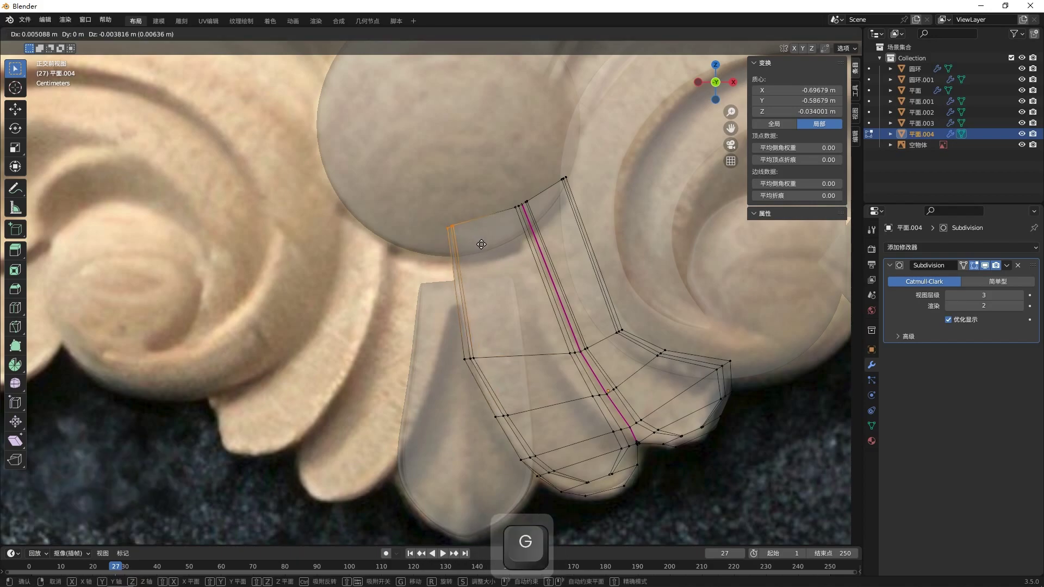
{"action": "left_click", "coordinate": [482, 245]}
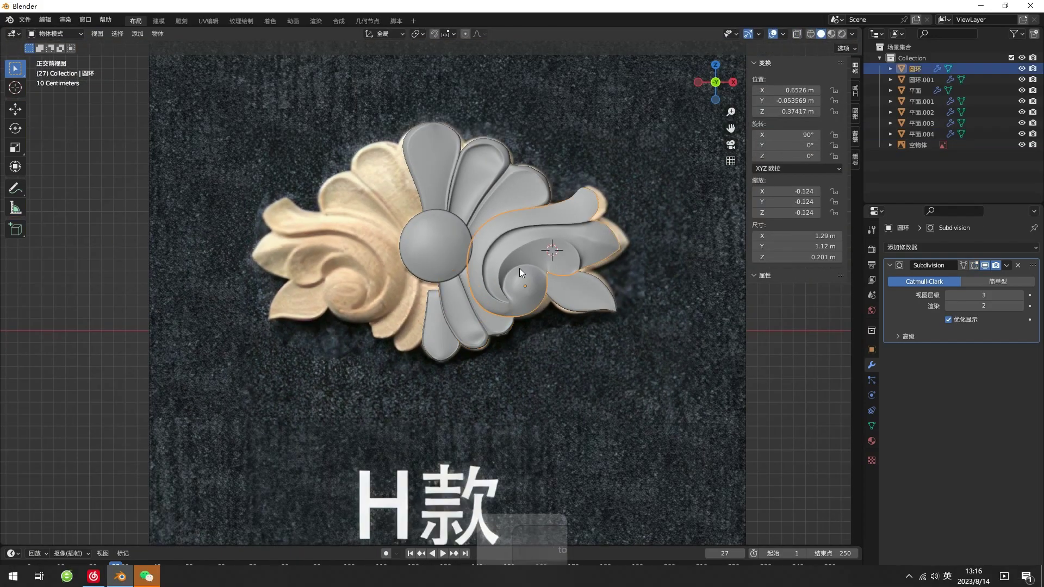
- Duplicate the right scroll, leaf, lower petal pair and upper petal pair, moving the copies about -1.85 m along X
{"action": "left_click", "coordinate": [575, 292], "text": "shift"}
{"action": "left_click", "coordinate": [484, 322], "text": "shift"}
{"action": "left_click", "coordinate": [517, 193], "text": "shift"}
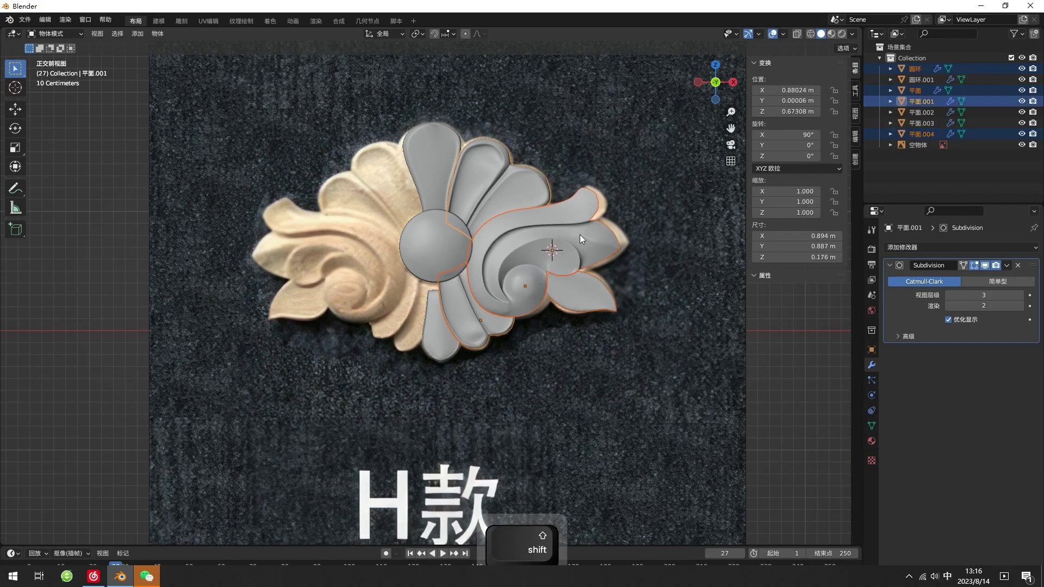
{"action": "key", "text": "shift+d"}
{"action": "key", "text": "x"}
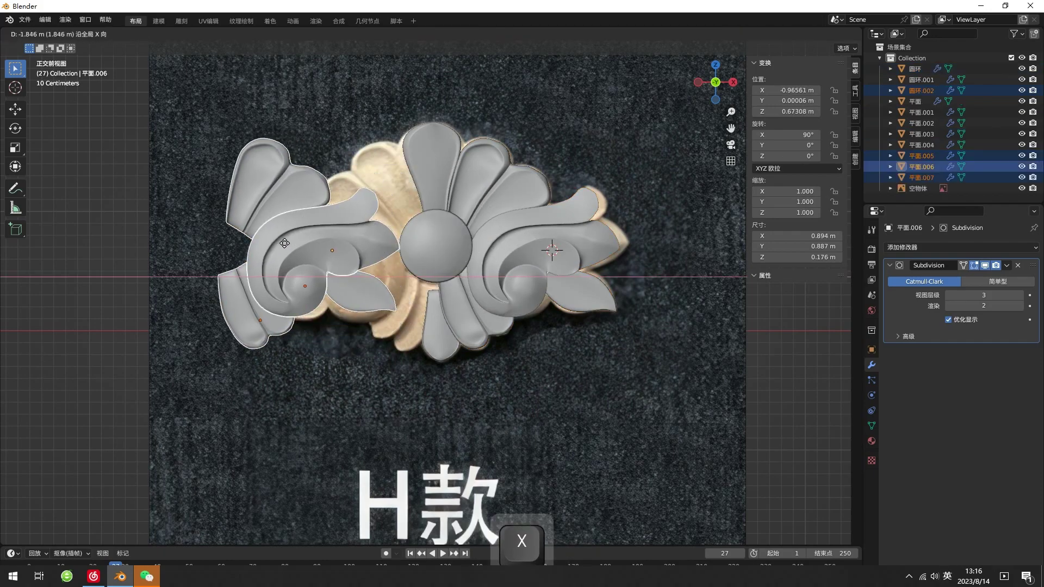
{"action": "left_click", "coordinate": [284, 240]}
- Mirror the duplicated pieces across global X and move them about 0.42 m along X against the central ball
{"action": "right_click", "coordinate": [464, 250]}
{"action": "mouse_move", "coordinate": [488, 309]}
{"action": "left_click", "coordinate": [555, 322]}
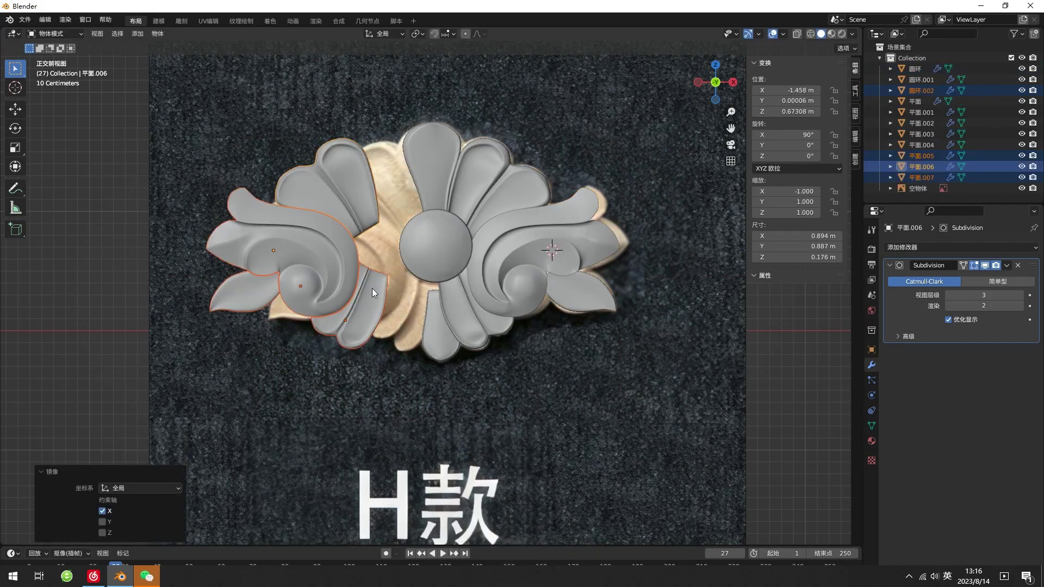
{"action": "key", "text": "g"}
{"action": "key", "text": "x"}
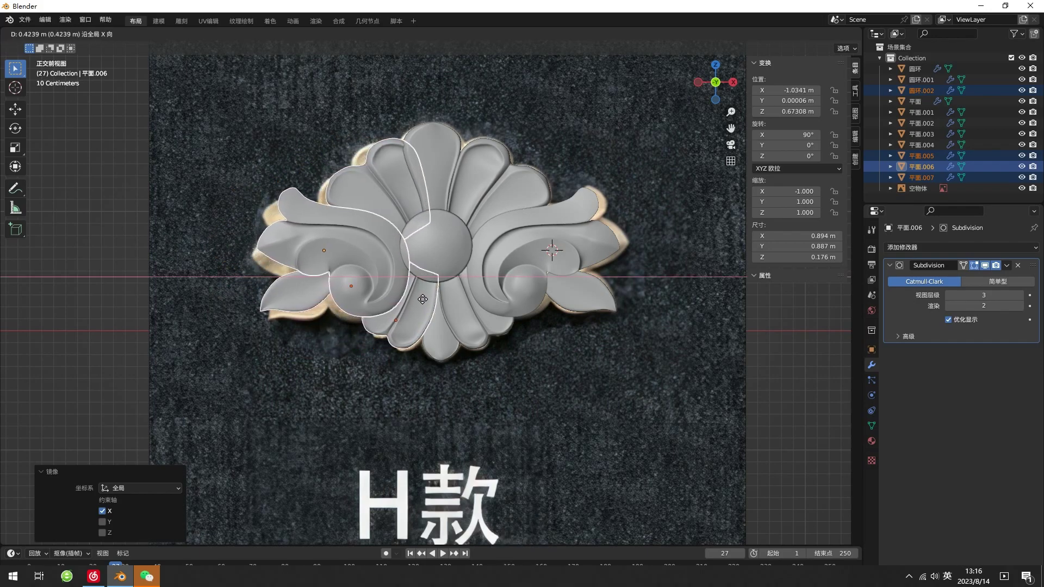
{"action": "left_click", "coordinate": [423, 299]}
{"action": "left_click", "coordinate": [424, 299]}
- Scale the mirrored upper petal pair to 0.963 and move it about 0.07 m outward from the top center petal
{"action": "scroll", "coordinate": [437, 195], "scroll_direction": "up", "scroll_amount": 4}
{"action": "middle_click_drag", "start_coordinate": [424, 146], "coordinate": [361, 296], "text": "shift"}
{"action": "left_click", "coordinate": [391, 313]}
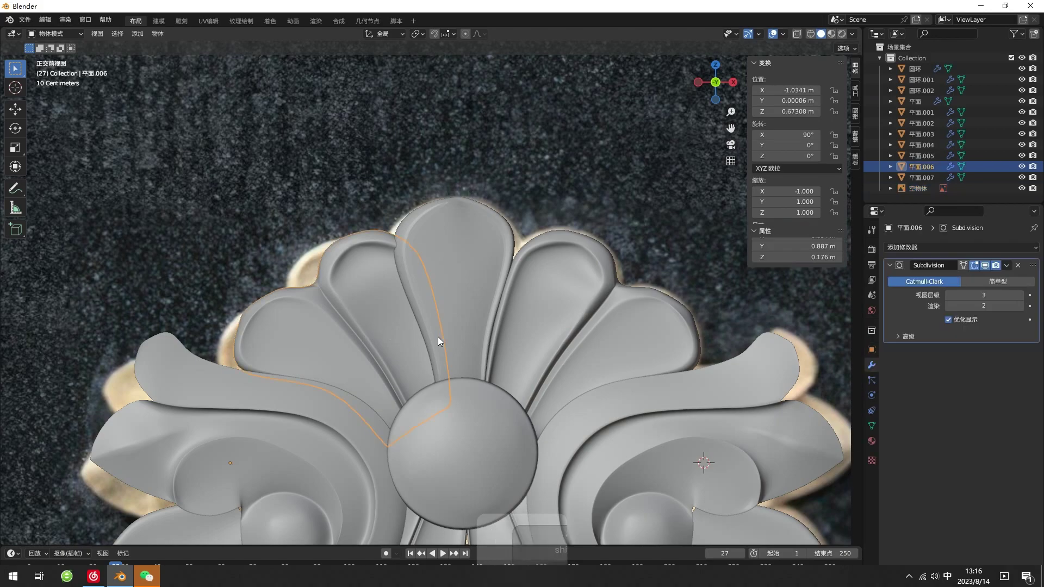
{"action": "key", "text": "s"}
{"action": "left_click", "coordinate": [601, 282]}
{"action": "key", "text": "g"}
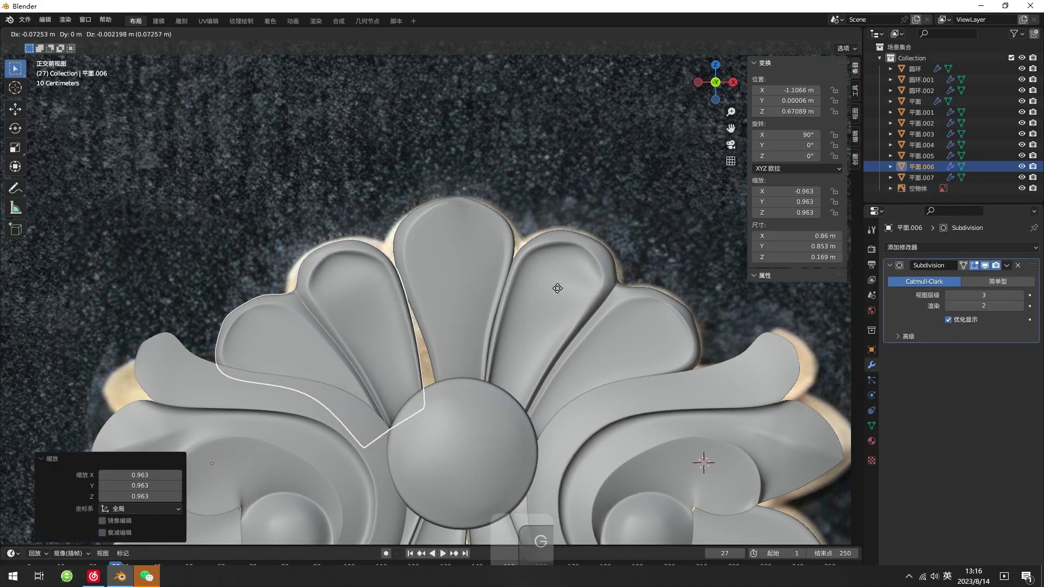
{"action": "left_click", "coordinate": [557, 288]}
- Rotate the mirrored upper petal pair -9.67° and move it back against the top center petal and ball
{"action": "key", "text": "r"}
{"action": "left_click", "coordinate": [592, 235]}
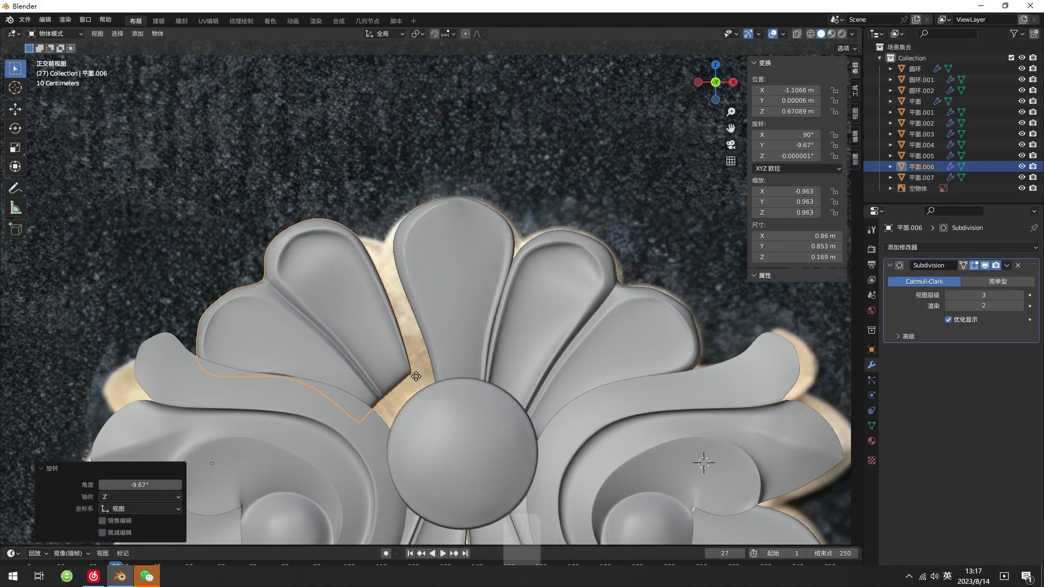
{"action": "key", "text": "g"}
{"action": "left_click", "coordinate": [442, 386]}
{"action": "left_click", "coordinate": [643, 201]}
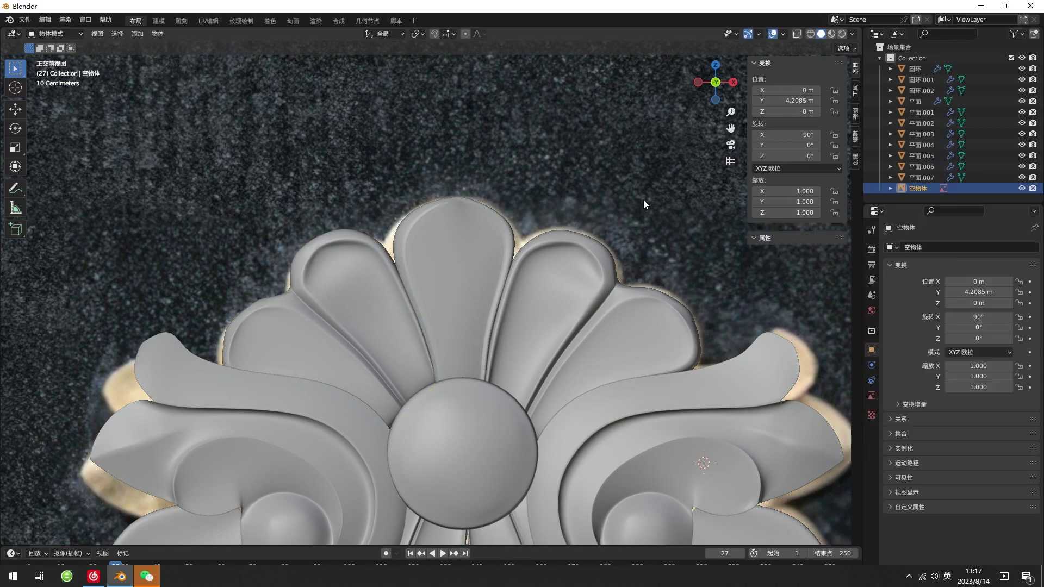
{"action": "scroll", "coordinate": [767, 365], "scroll_direction": "down", "scroll_amount": 6}
{"action": "left_click", "coordinate": [761, 359]}
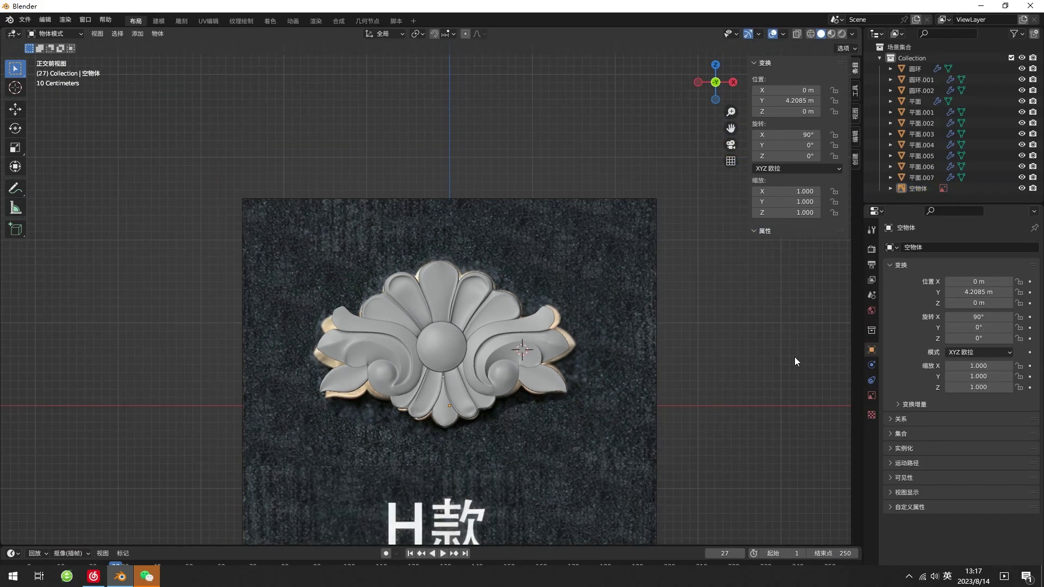